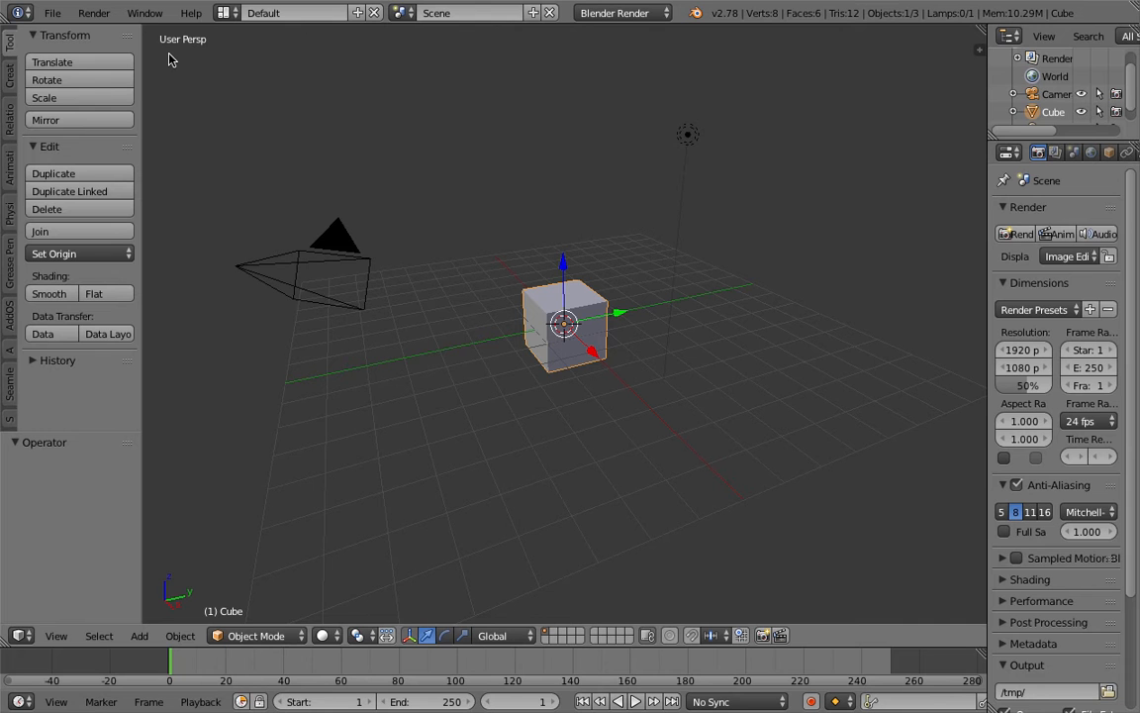
Step: Select and delete every object in the default scene
key("a")
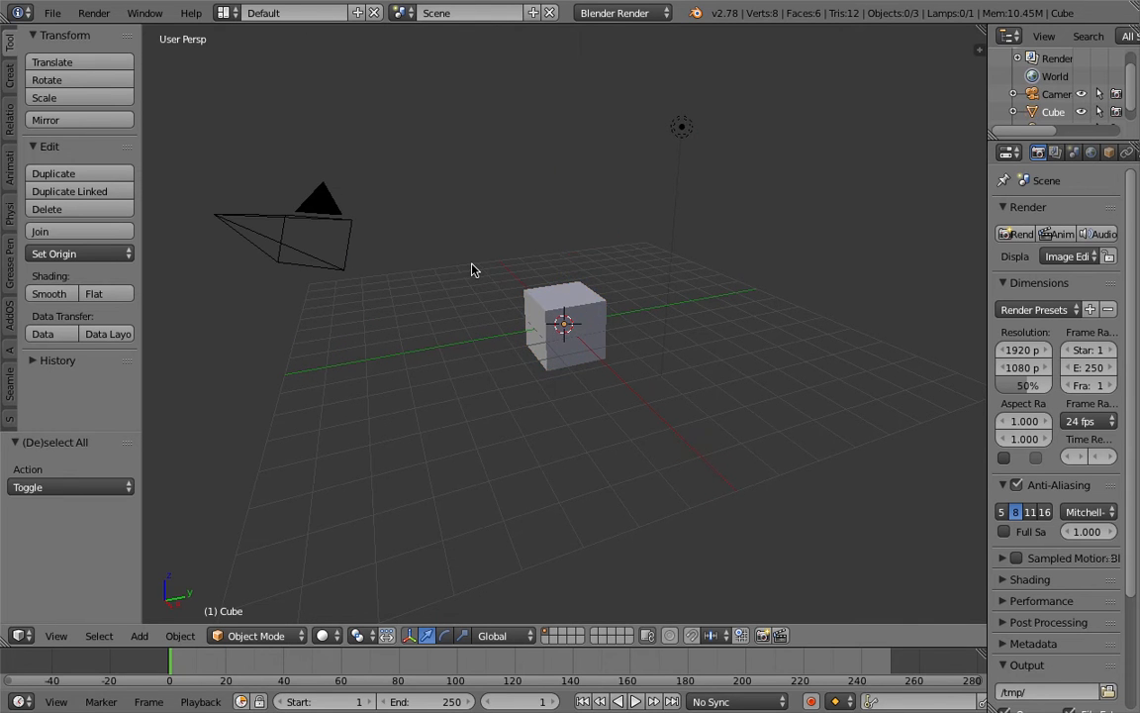
key("a")
key("Delete")
Step: Set up the Compositing layout with a Sverchok node editor above a full-width 3D view
left_click(225, 12)
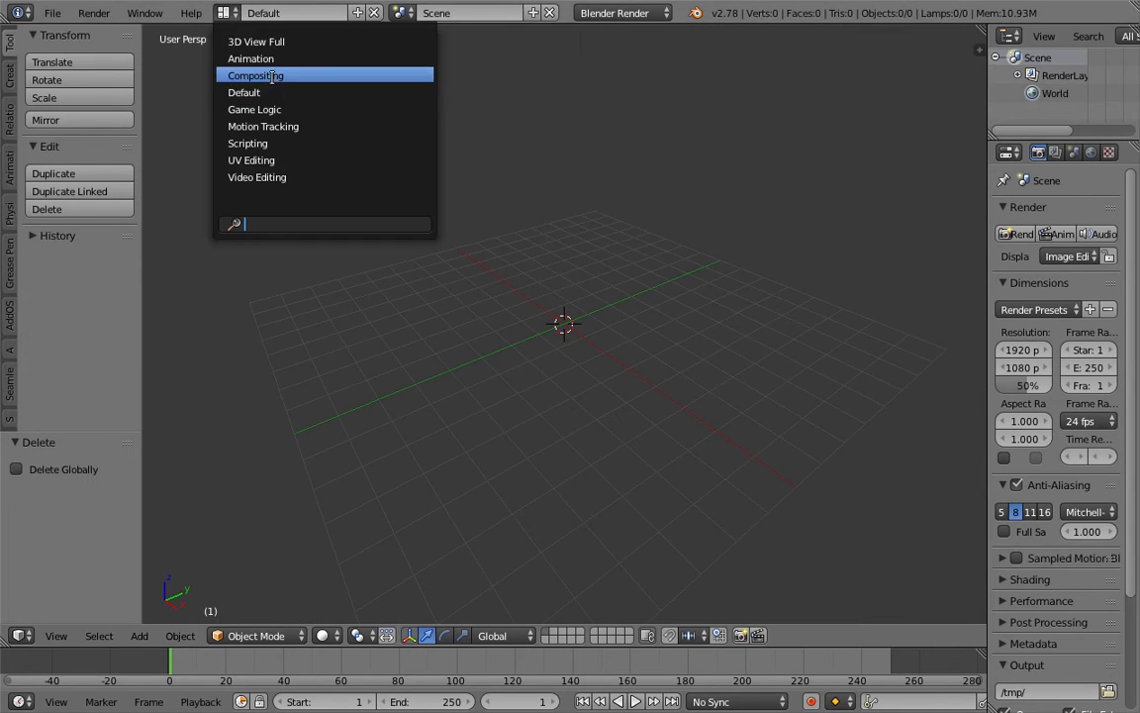
left_click(265, 74)
left_click(208, 415)
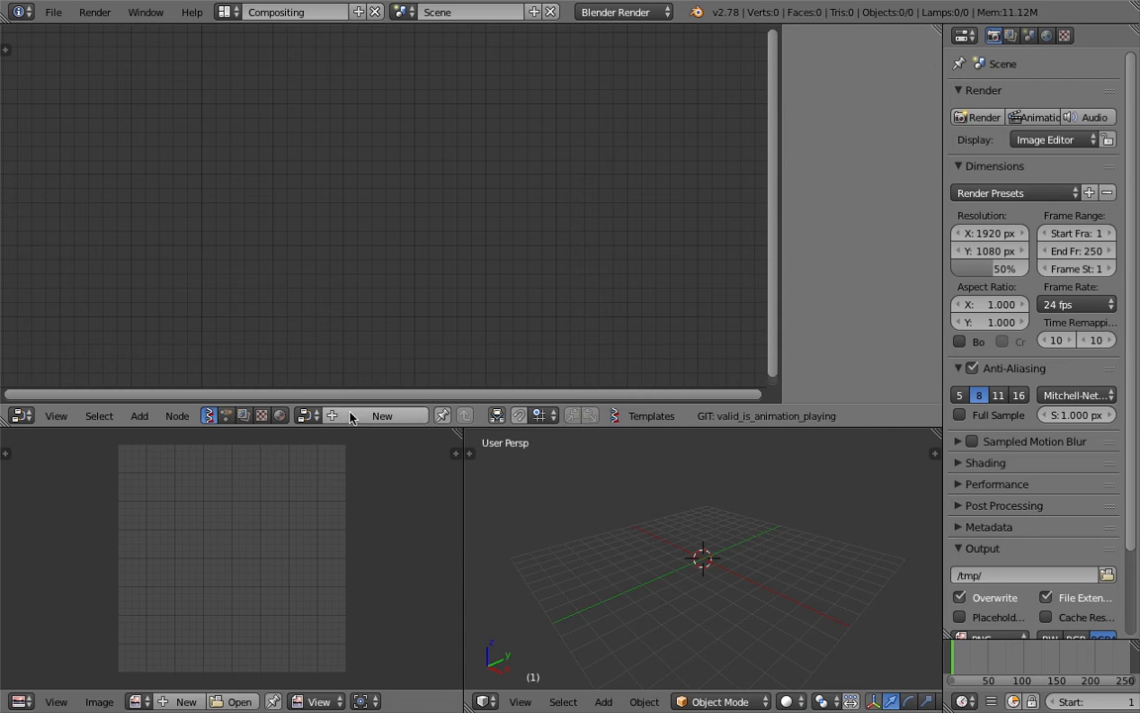
left_click_drag(470, 452, 257, 455)
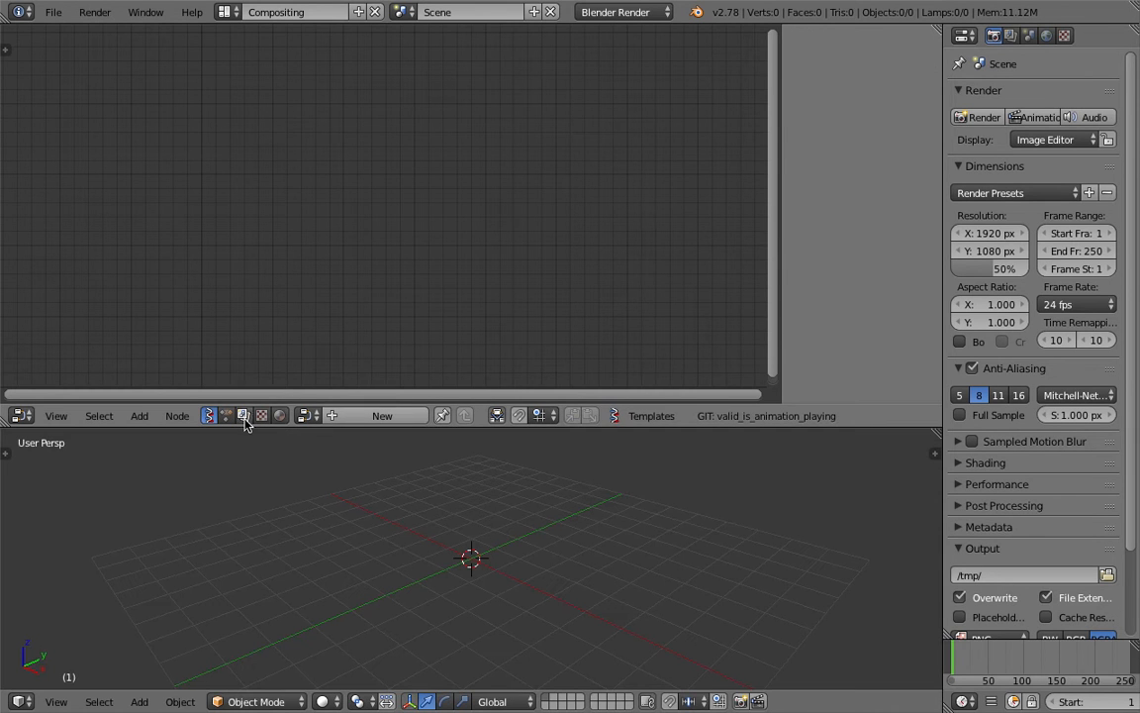
Step: Create a new Sverchok node tree, show the node properties and add a Ring node
left_click(334, 416)
key("n")
key("shift+a")
left_click(287, 205)
type("ring")
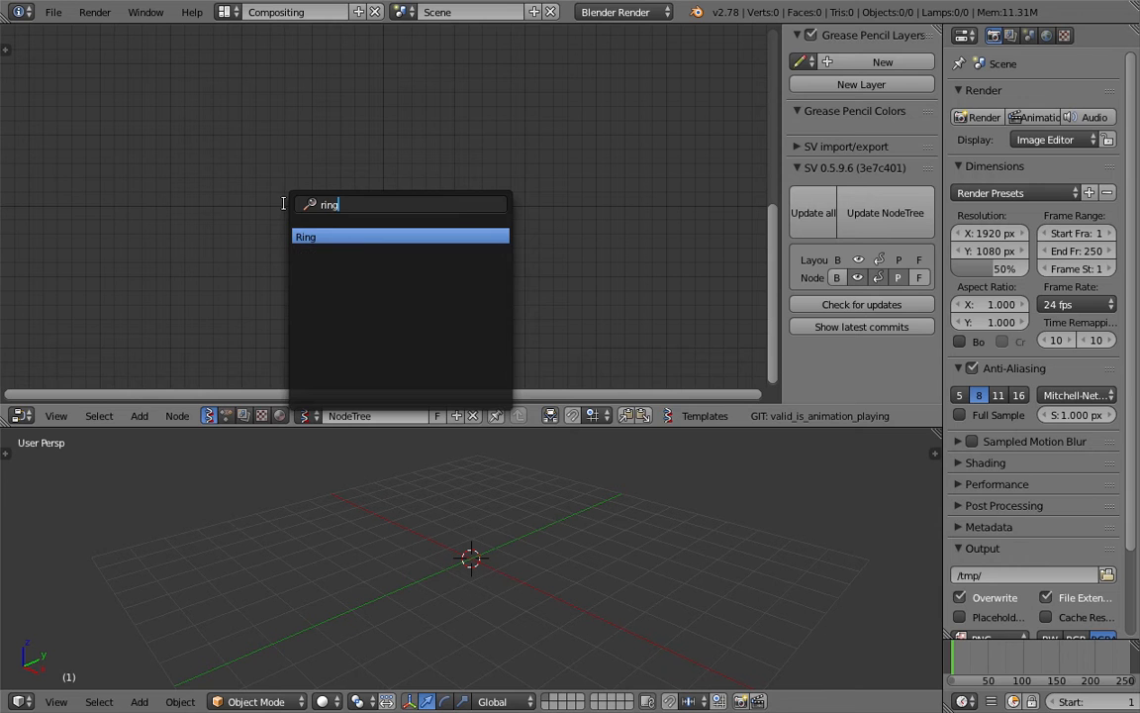
key("Return")
left_click(217, 122)
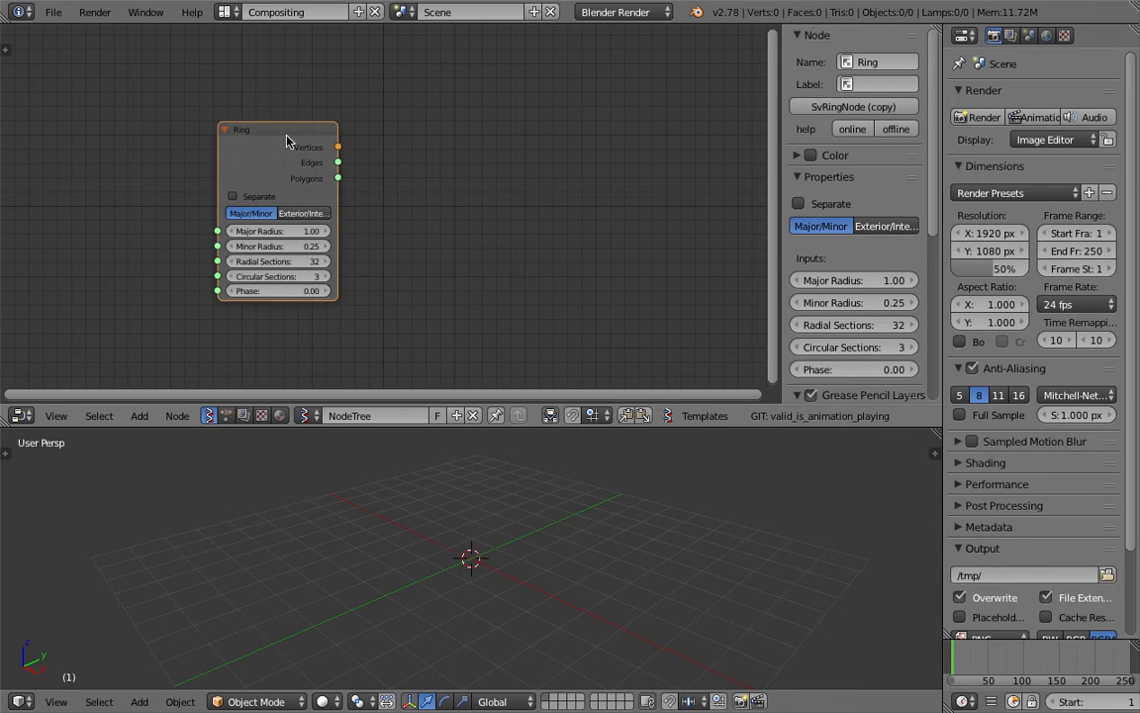
Step: Add a Viewer Draw node with free space between it and the Ring node's outputs
middle_click_drag(426, 167, 414, 169)
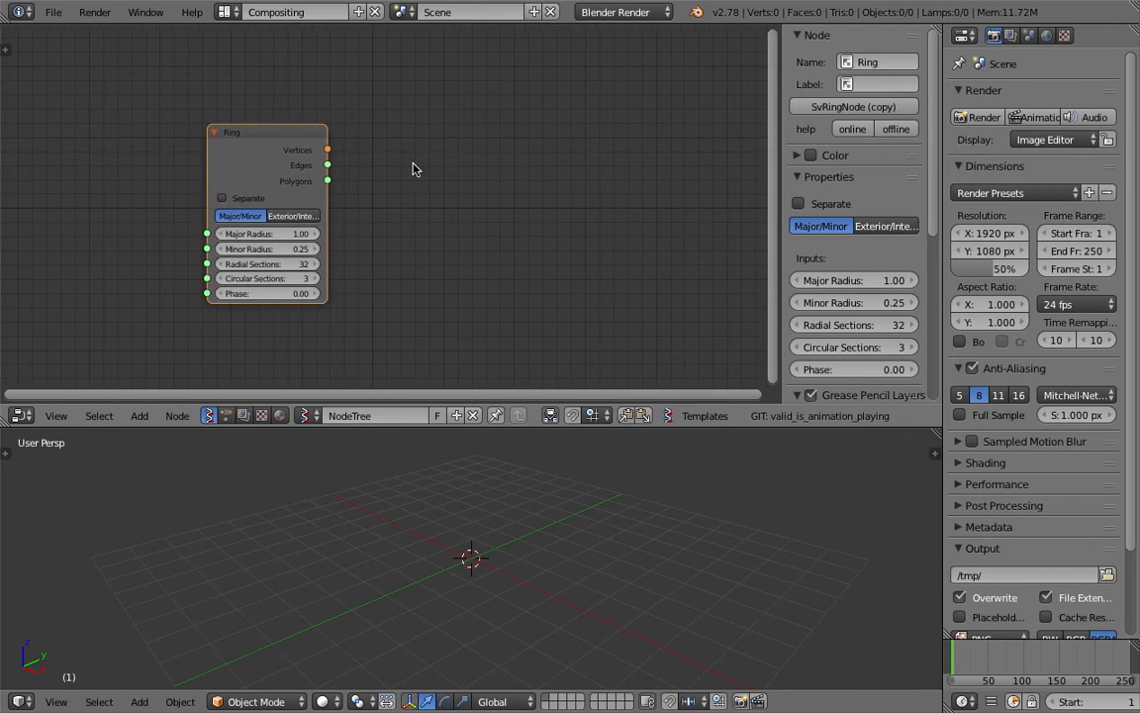
key("shift+a")
left_click(449, 149)
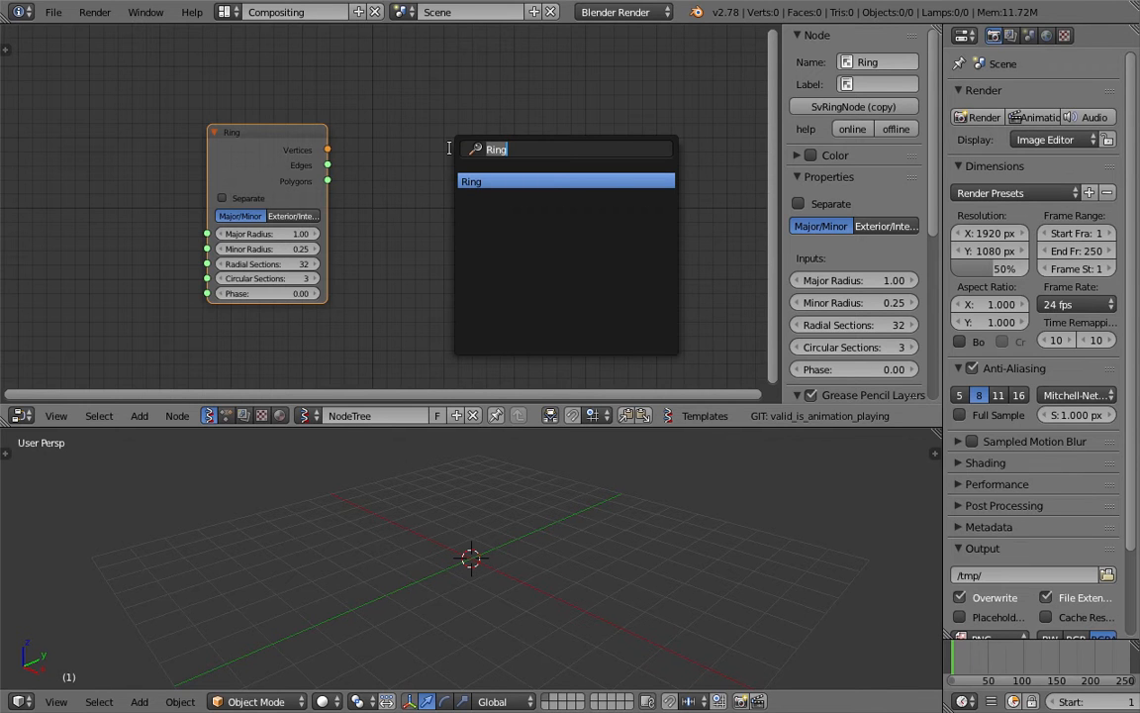
type("view")
key("Return")
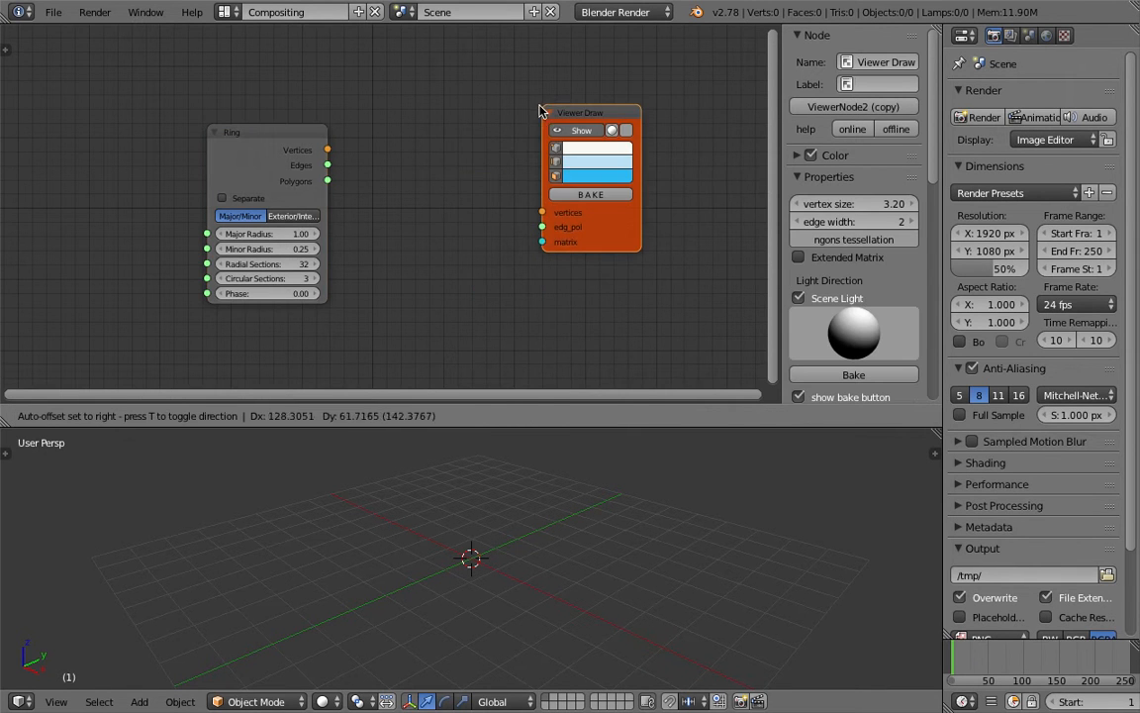
left_click(541, 112)
Step: Connect the Ring's Vertices and Edges outputs to the Viewer Draw node's vertices and edg_pol inputs and inspect the wireframe
scroll(456, 123, "up", 2)
left_click_drag(329, 144, 327, 144)
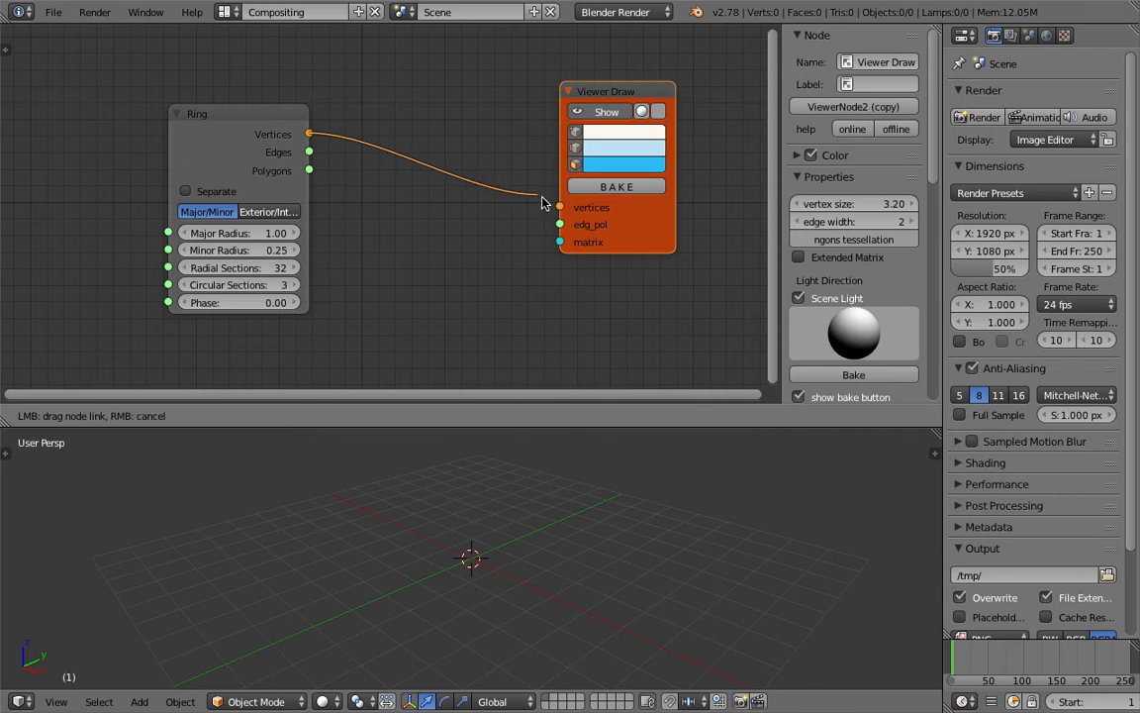
left_click_drag(542, 203, 546, 205)
mouse_move(284, 119)
left_mouse_down()
mouse_move(369, 102)
mouse_move(484, 204)
mouse_move(560, 225)
left_mouse_up()
scroll(583, 525, "up", 7)
mouse_move(583, 525)
middle_mouse_down()
mouse_move(632, 619)
mouse_move(624, 638)
middle_mouse_up()
scroll(603, 591, "down", 3)
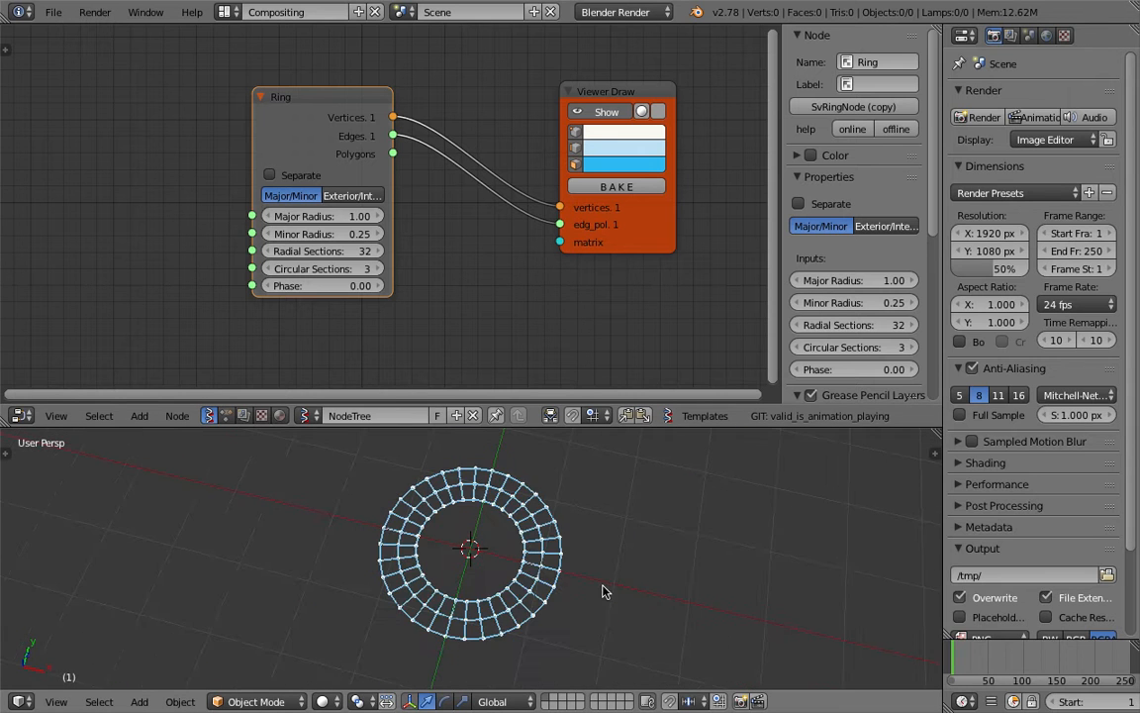
mouse_move(603, 591)
middle_mouse_down()
mouse_move(760, 529)
mouse_move(655, 402)
mouse_move(698, 544)
mouse_move(497, 578)
middle_mouse_up()
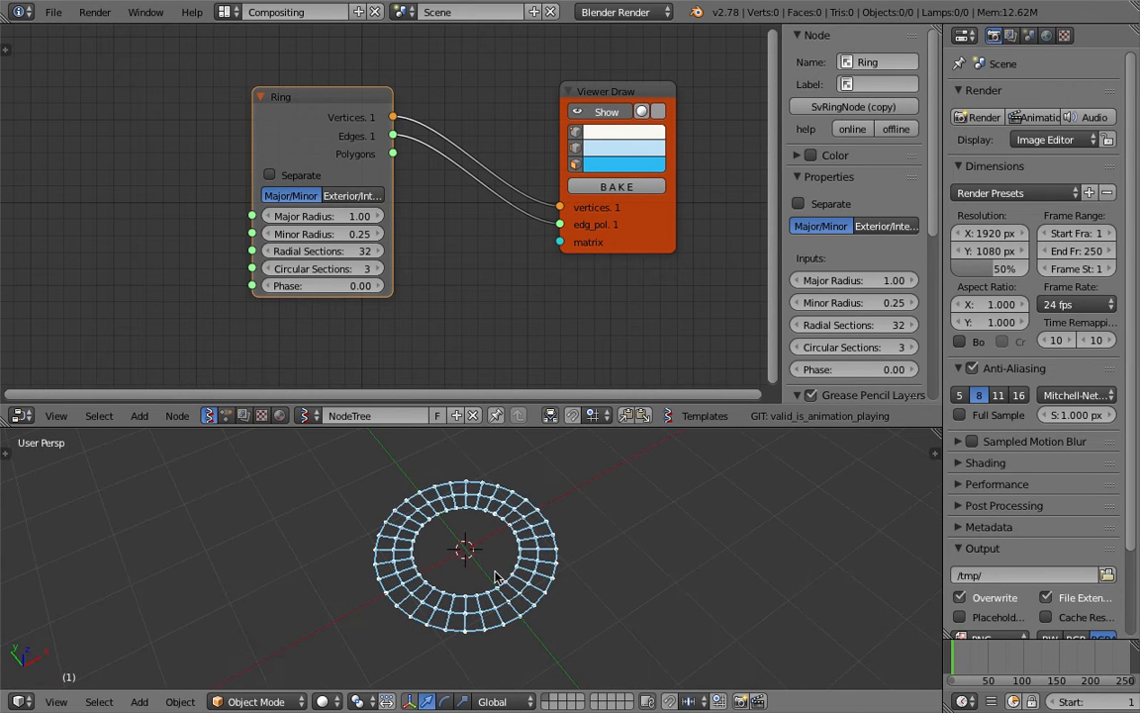
mouse_move(559, 560)
middle_mouse_down()
mouse_move(500, 567)
mouse_move(542, 554)
middle_mouse_up()
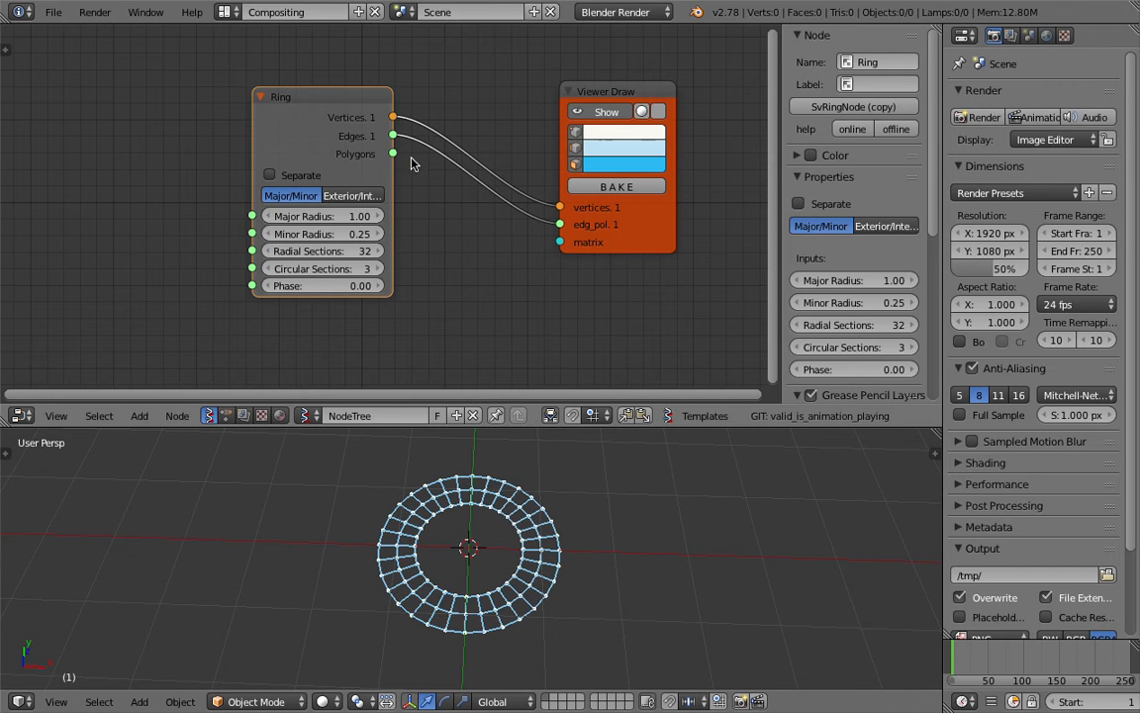
Step: Replace the Edges link with one from the Ring's Polygons output to the Viewer Draw node's edg_pol input
left_click_drag(395, 155, 428, 179)
left_click_drag(554, 226, 559, 225)
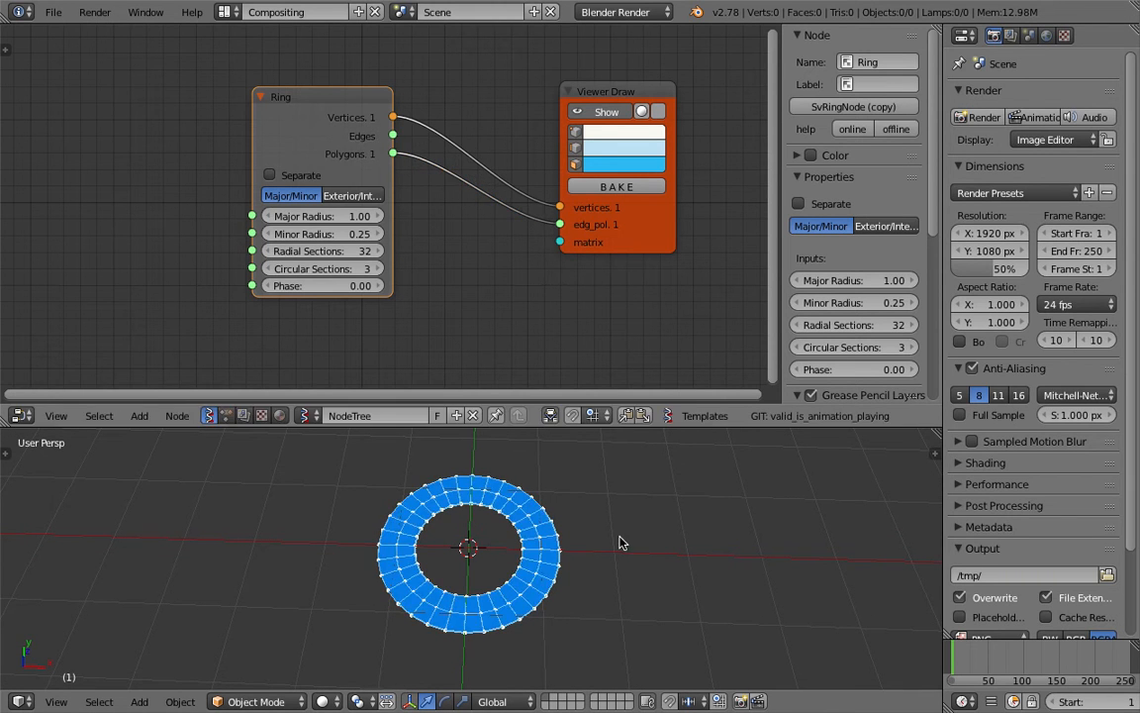
scroll(620, 539, "up", 3)
middle_click_drag(606, 542, 559, 554)
scroll(554, 559, "down", 3)
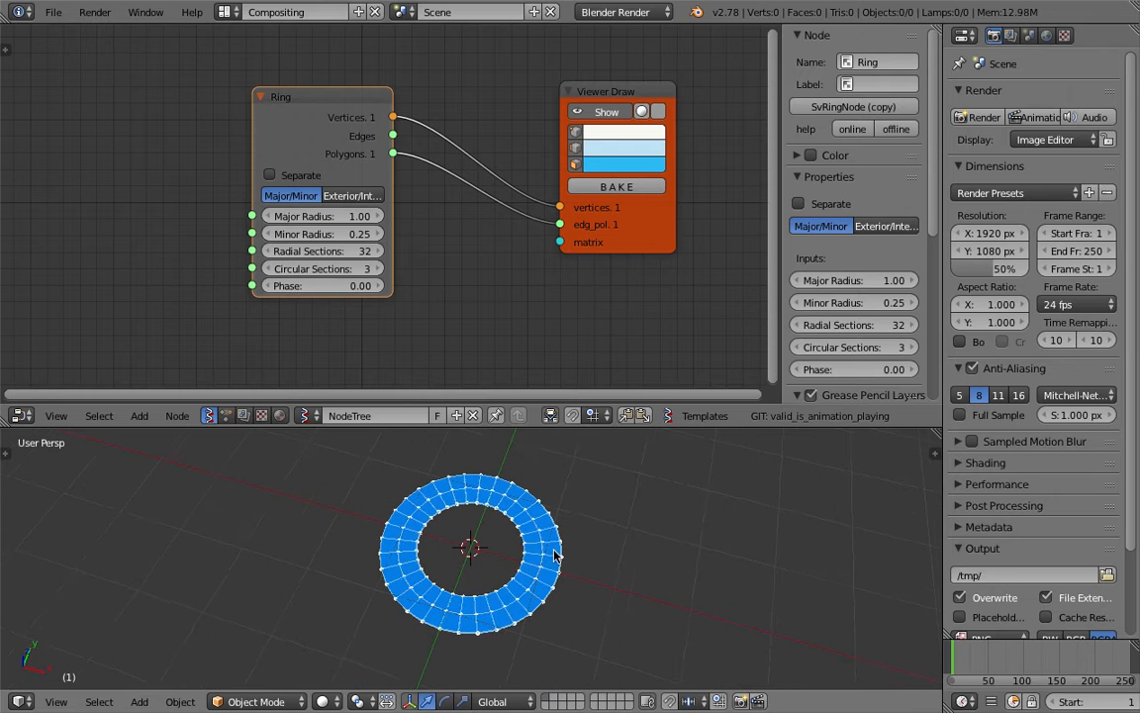
scroll(559, 547, "up", 1)
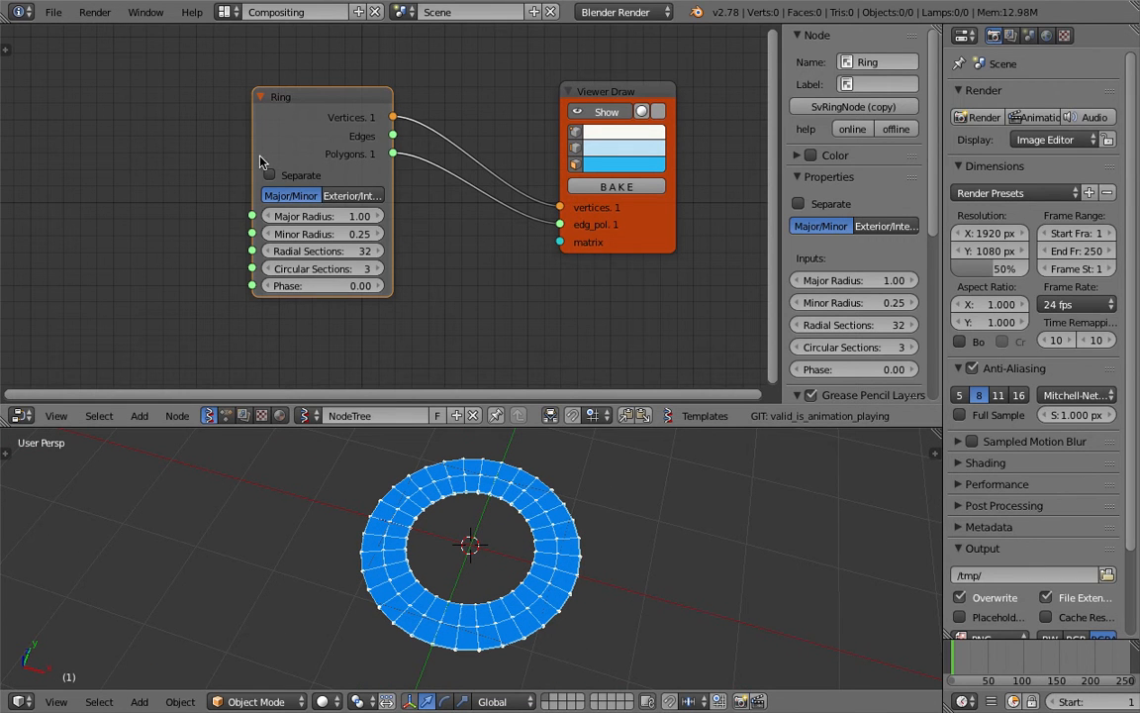
Step: Add a Torus node beside the Ring node and widen both nodes so their labels fit
left_click_drag(256, 150, 211, 150)
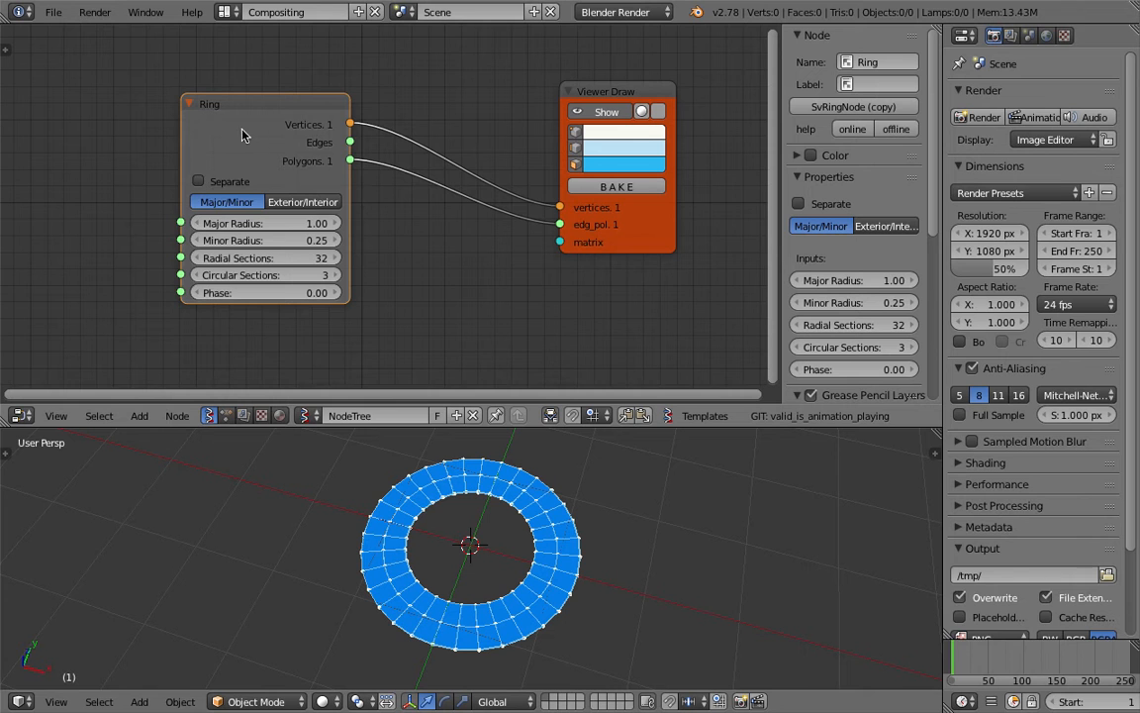
scroll(413, 271, "down", 1)
key("space")
type("toru")
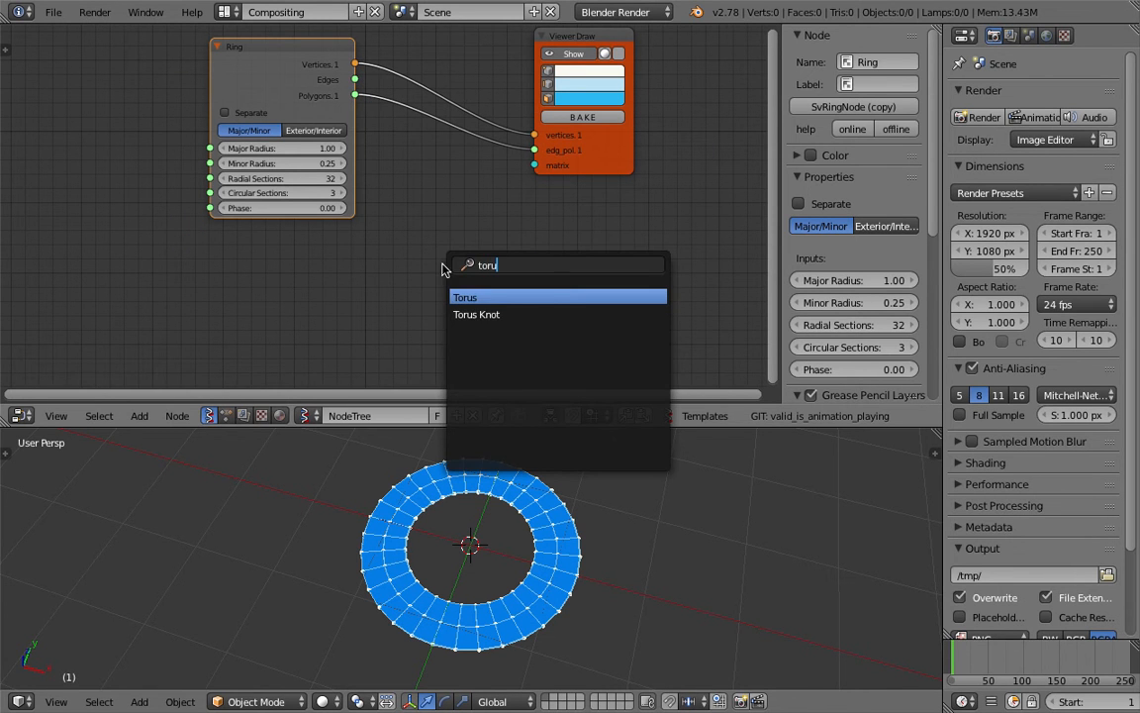
key("Return")
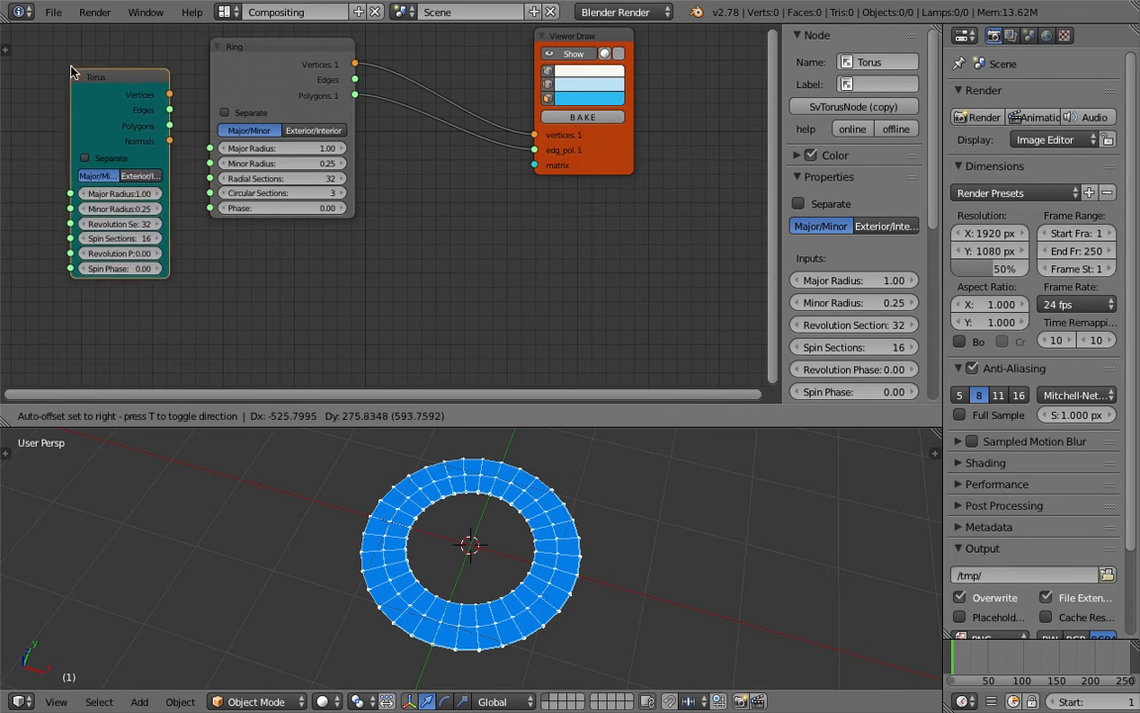
left_click(70, 58)
middle_click_drag(52, 81, 120, 148)
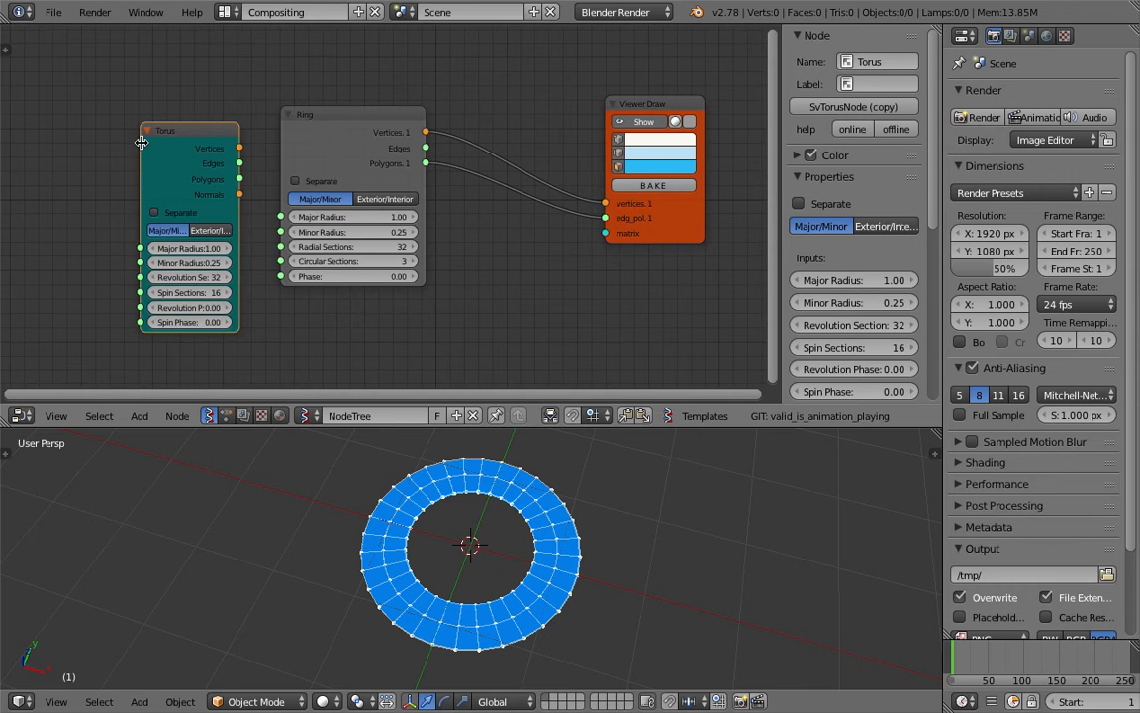
left_click_drag(142, 142, 110, 140)
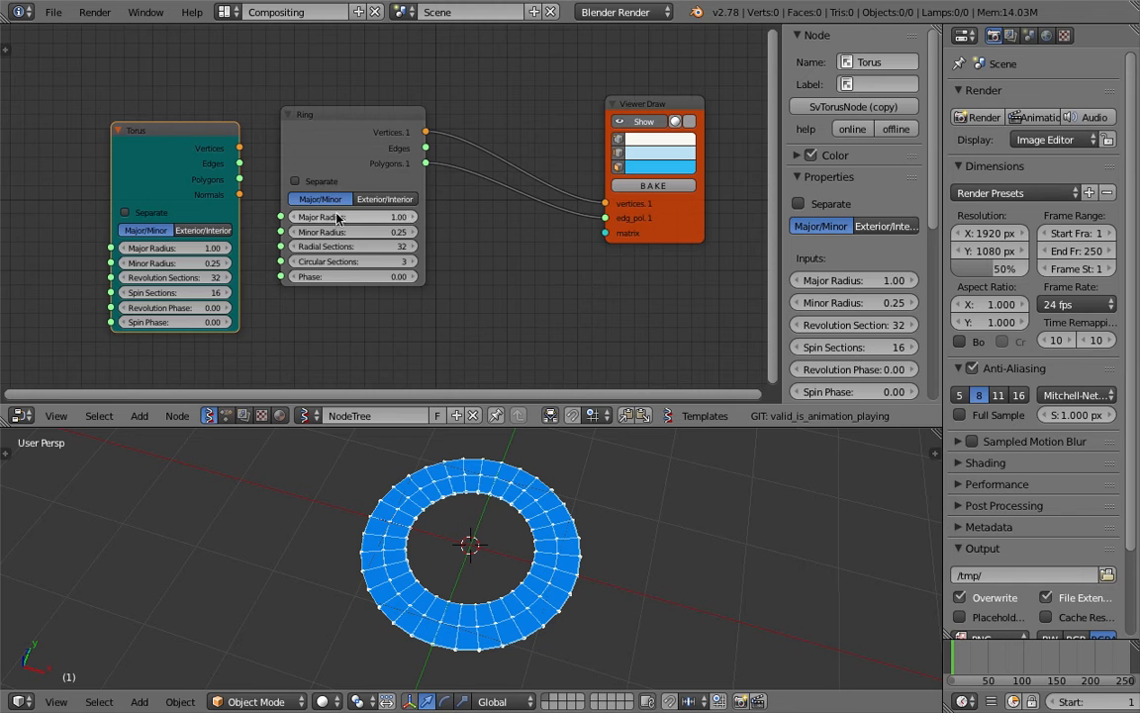
Step: Add a UV Connection node below the links between the Ring and Viewer Draw nodes
scroll(339, 199, "up", 1)
left_click_drag(329, 155, 326, 171)
middle_click_drag(441, 63, 394, 106)
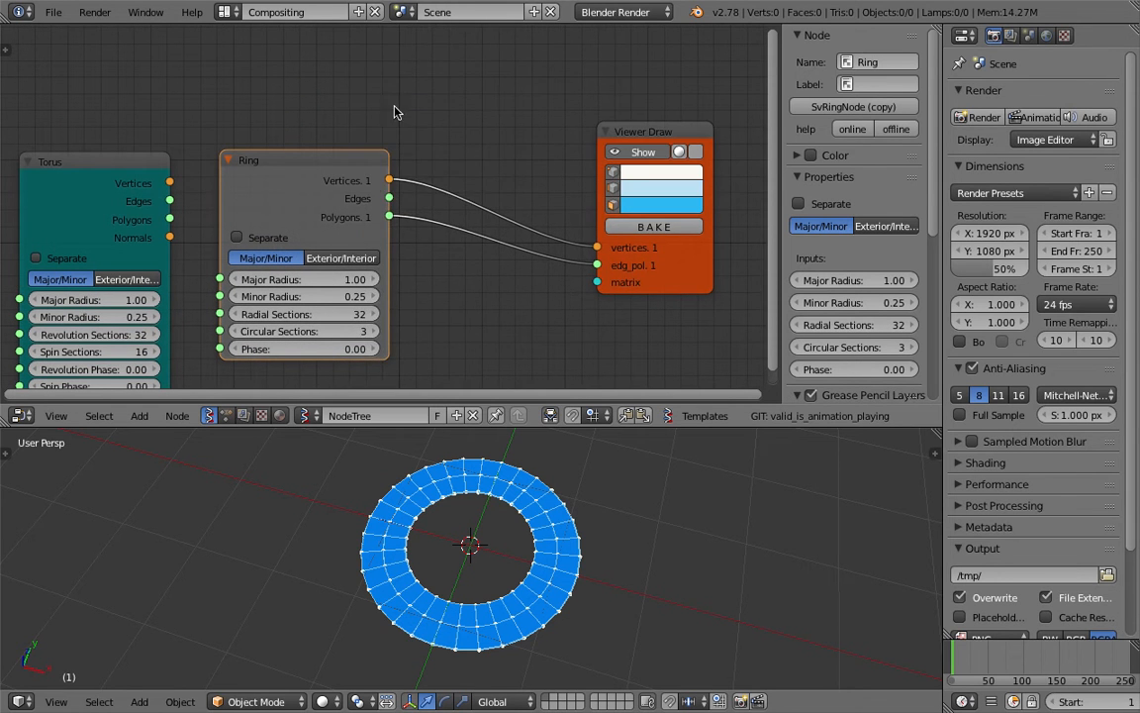
key("shift+a")
left_click(460, 65)
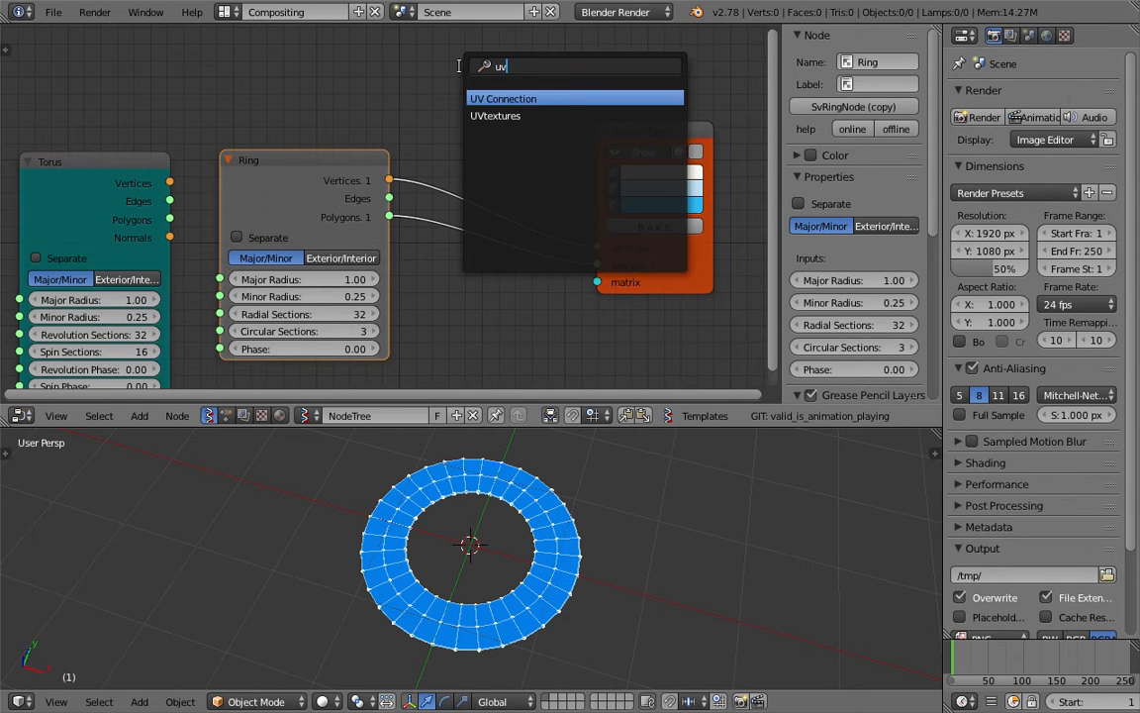
key("Return")
left_click(437, 282)
Step: Space the Viewer Draw and UV Connection nodes farther away from the Ring node
scroll(438, 283, "down", 2)
middle_click_drag(648, 277, 640, 230)
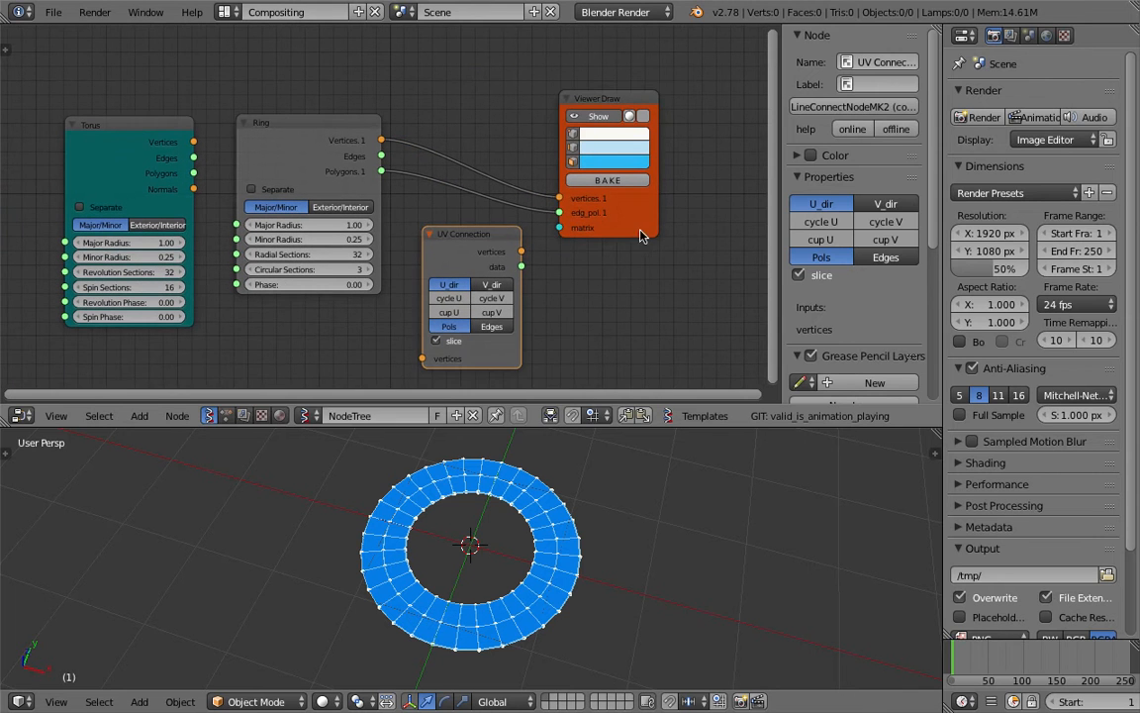
left_click_drag(598, 231, 640, 233)
left_click_drag(474, 239, 489, 239)
middle_click_drag(465, 215, 473, 209)
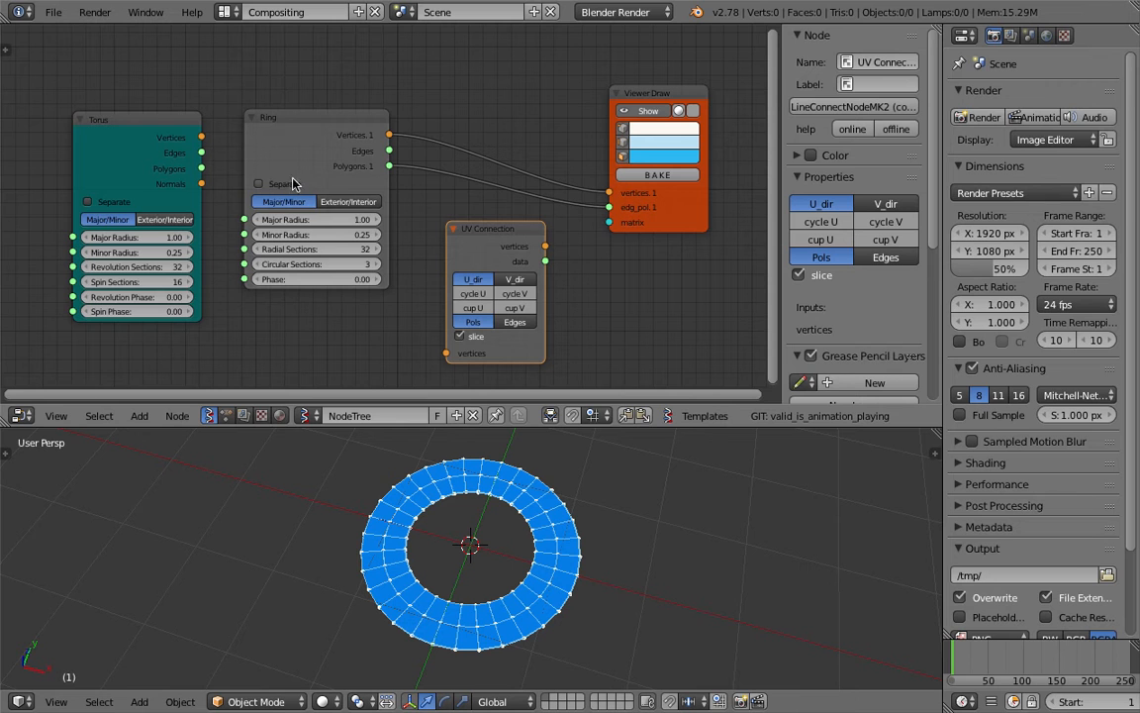
mouse_move(476, 231)
left_mouse_down()
mouse_move(439, 194)
mouse_move(483, 117)
mouse_move(482, 243)
left_mouse_up()
scroll(411, 249, "up", 1)
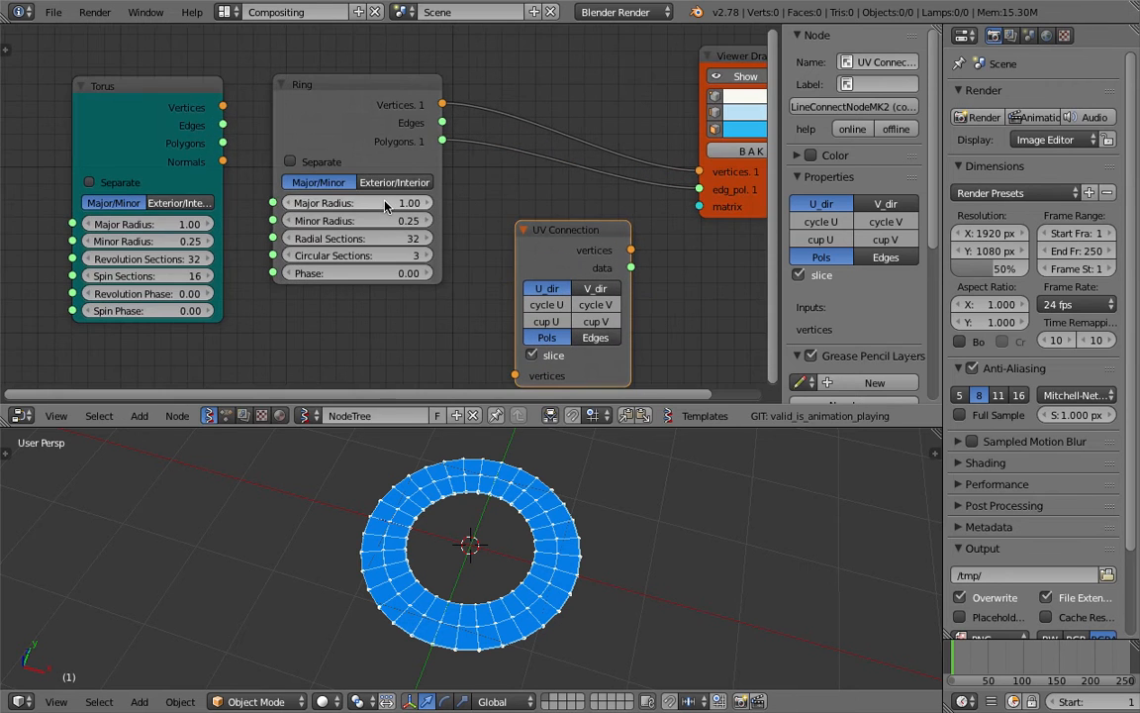
Step: Set the Ring's major radius to 1.69 and minor radius to 0.28, and switch it to Exterior/Interior mode
left_click_drag(357, 203, 377, 174)
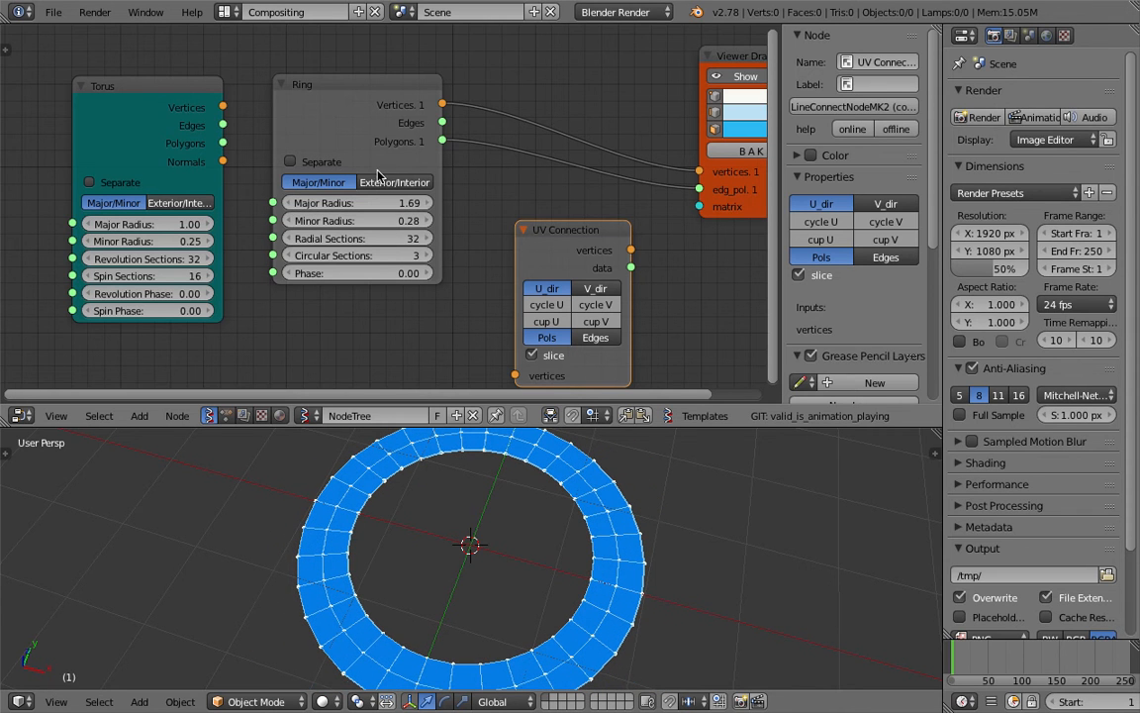
left_click(394, 184)
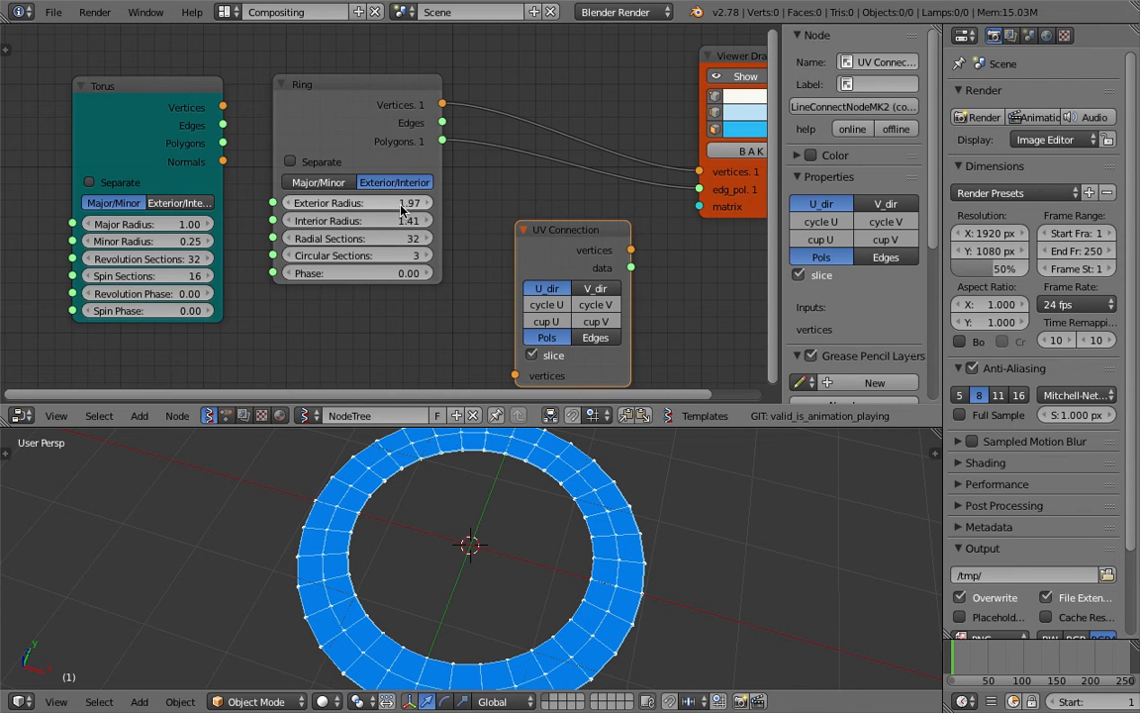
Step: Set the Ring's exterior radius to 2.30, interior radius to 1.68, radial sections to 10 and circular sections to 2
left_click_drag(400, 220, 353, 255)
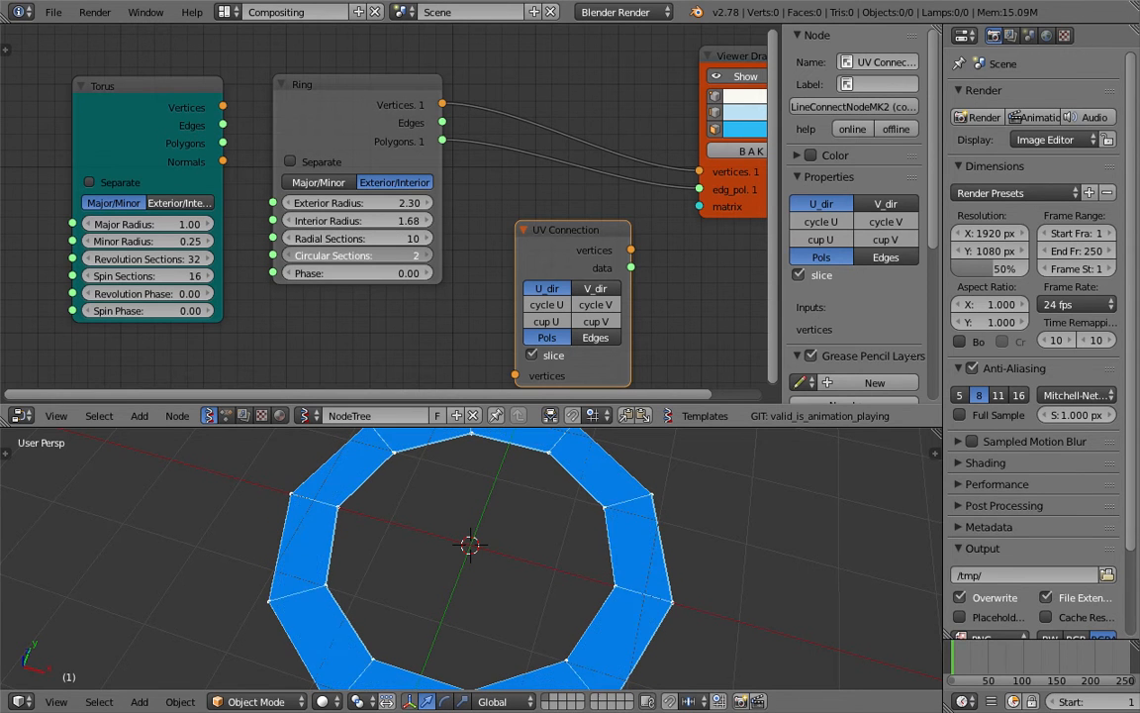
scroll(452, 501, "down", 2)
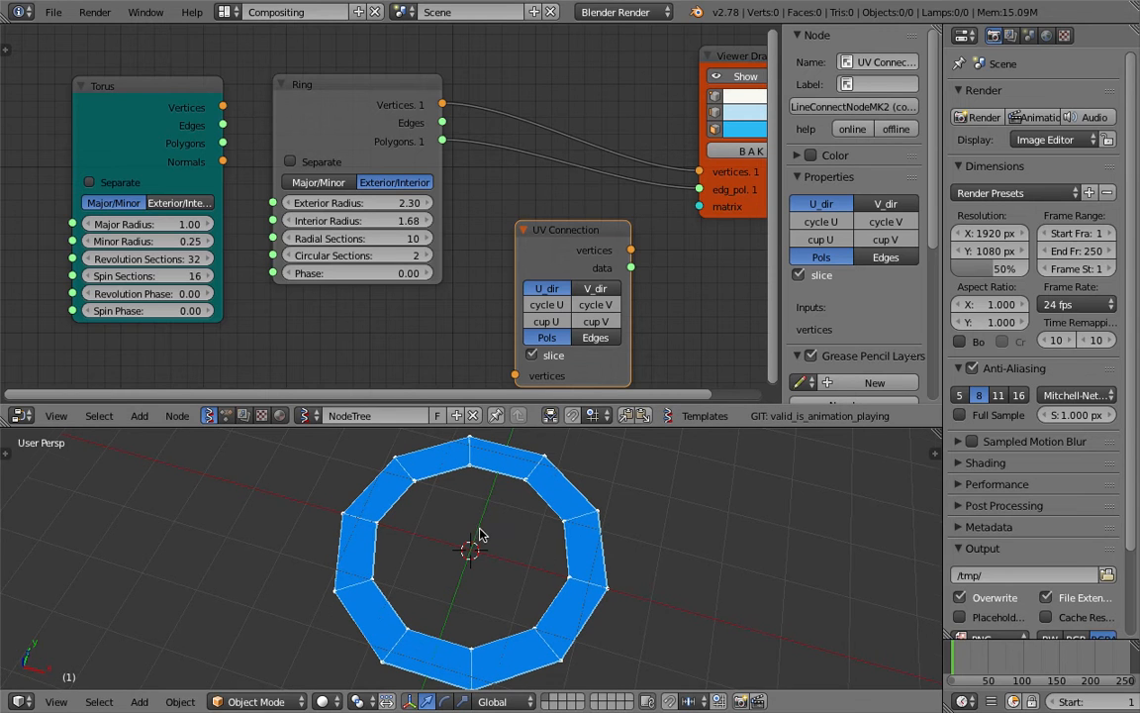
middle_click_drag(479, 535, 371, 581)
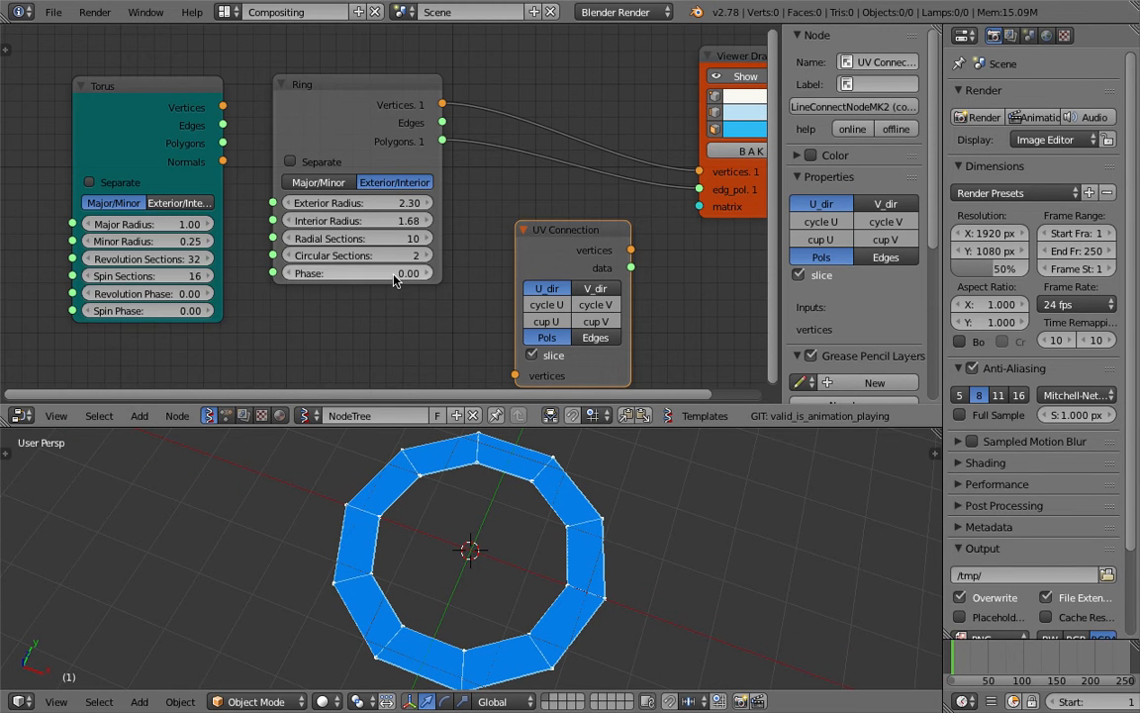
Step: Set the Ring's phase to 110.10 and enlarge the 3D view area upward
left_click_drag(391, 274, 594, 273)
middle_click_drag(680, 619, 626, 471)
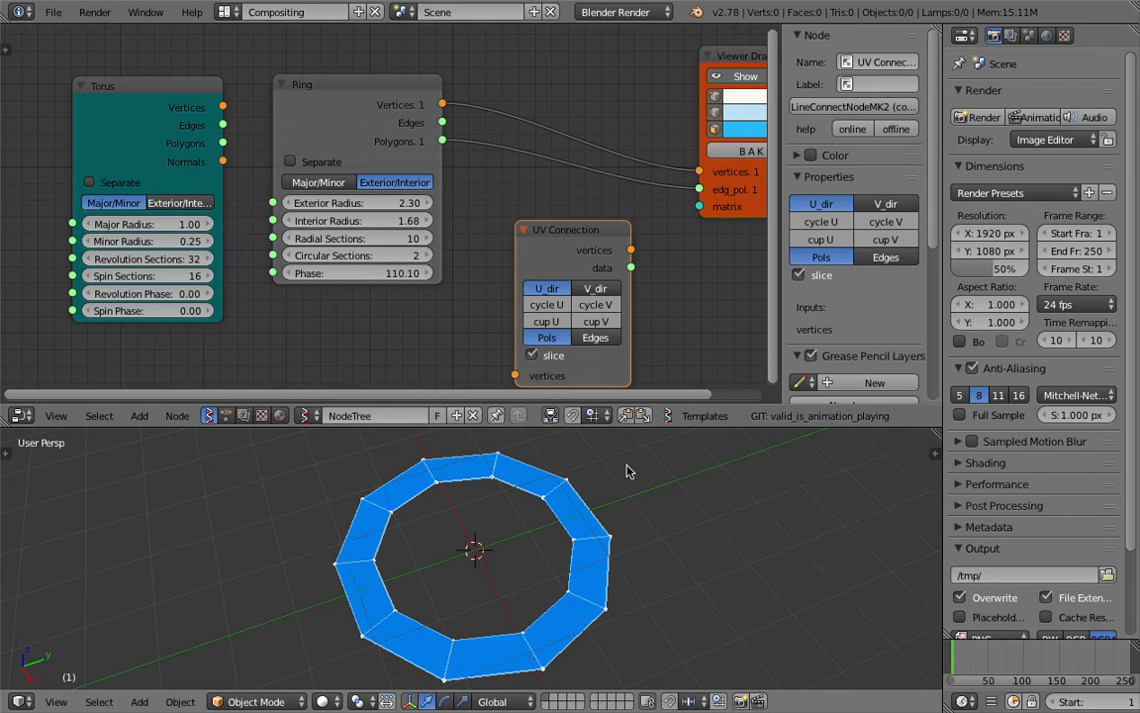
left_click_drag(640, 433, 650, 384)
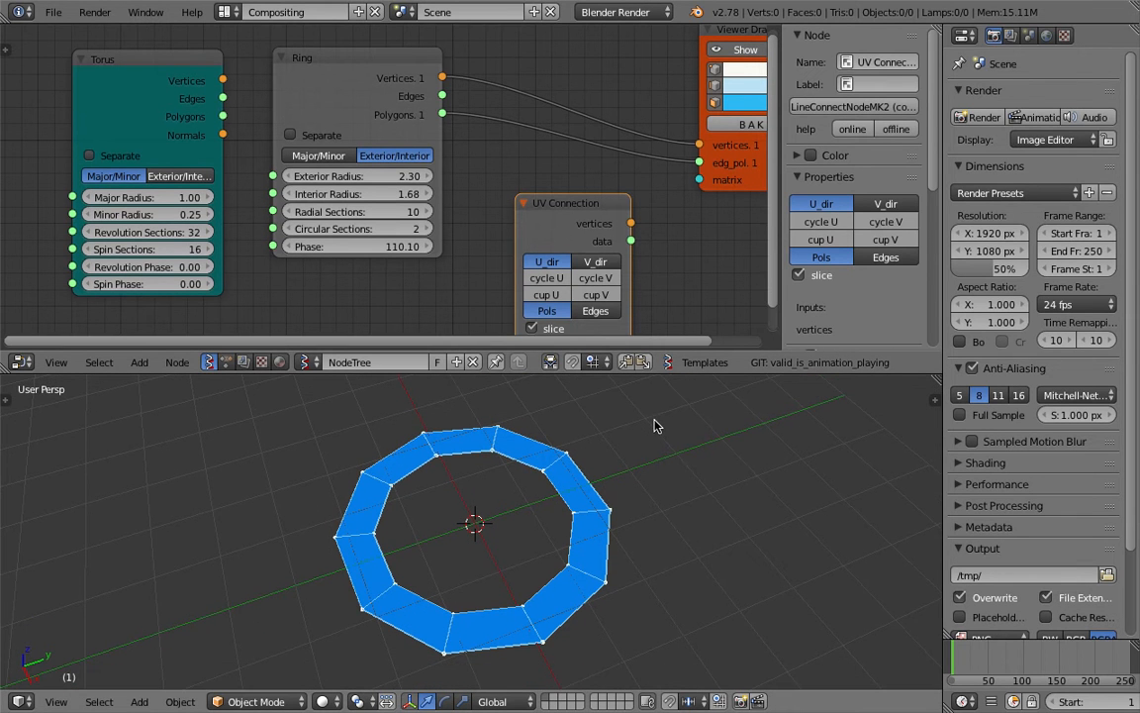
middle_click_drag(615, 516, 552, 537)
scroll(579, 270, "down", 2)
middle_click_drag(624, 411, 642, 581)
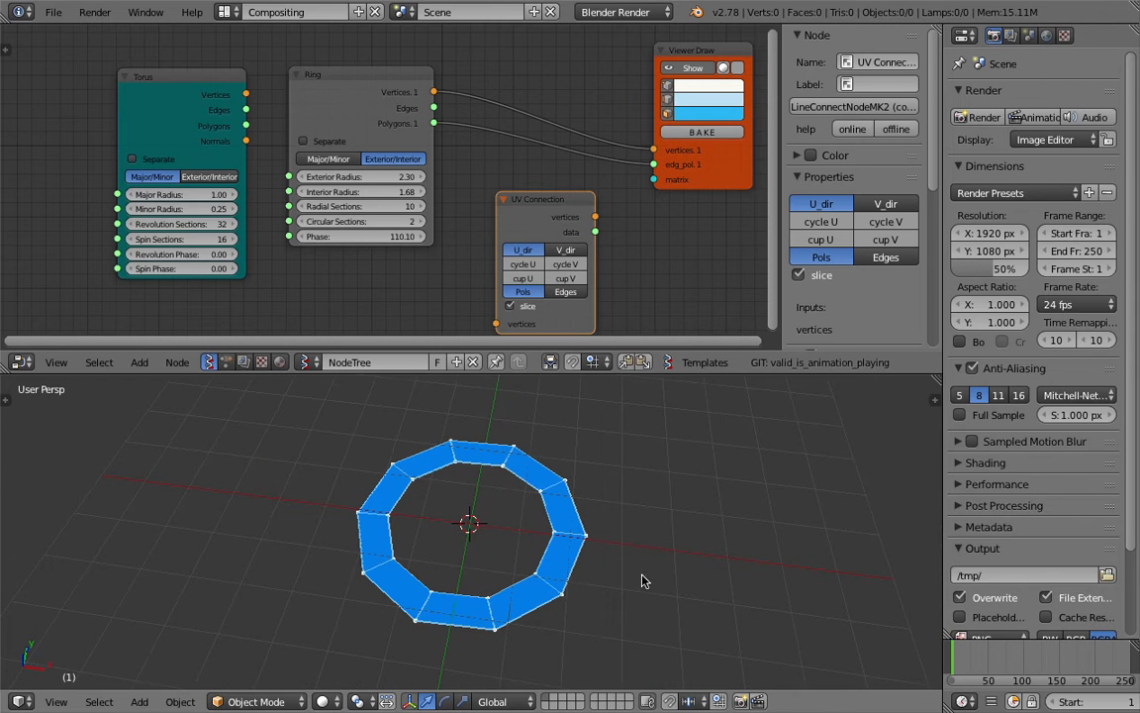
scroll(418, 245, "up", 1)
scroll(511, 465, "down", 2)
middle_click_drag(560, 466, 531, 467)
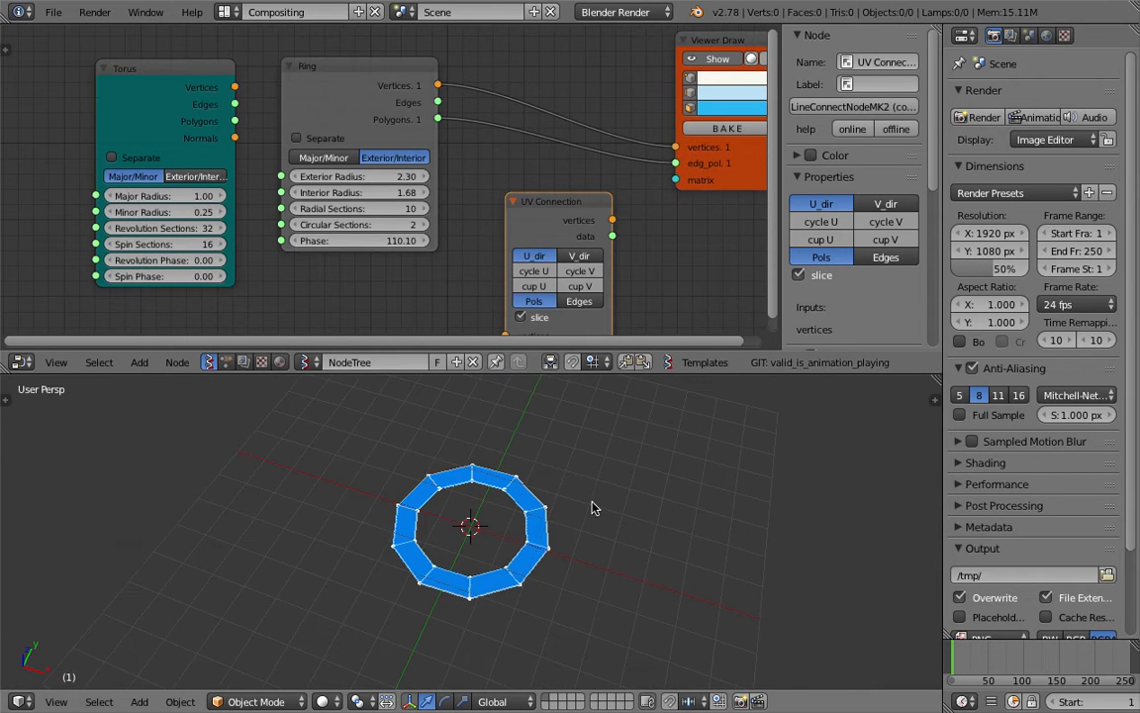
Step: Add a Bezier circle curve and place it beside the blue ring preview in the 3D view
middle_click_drag(592, 508, 604, 482)
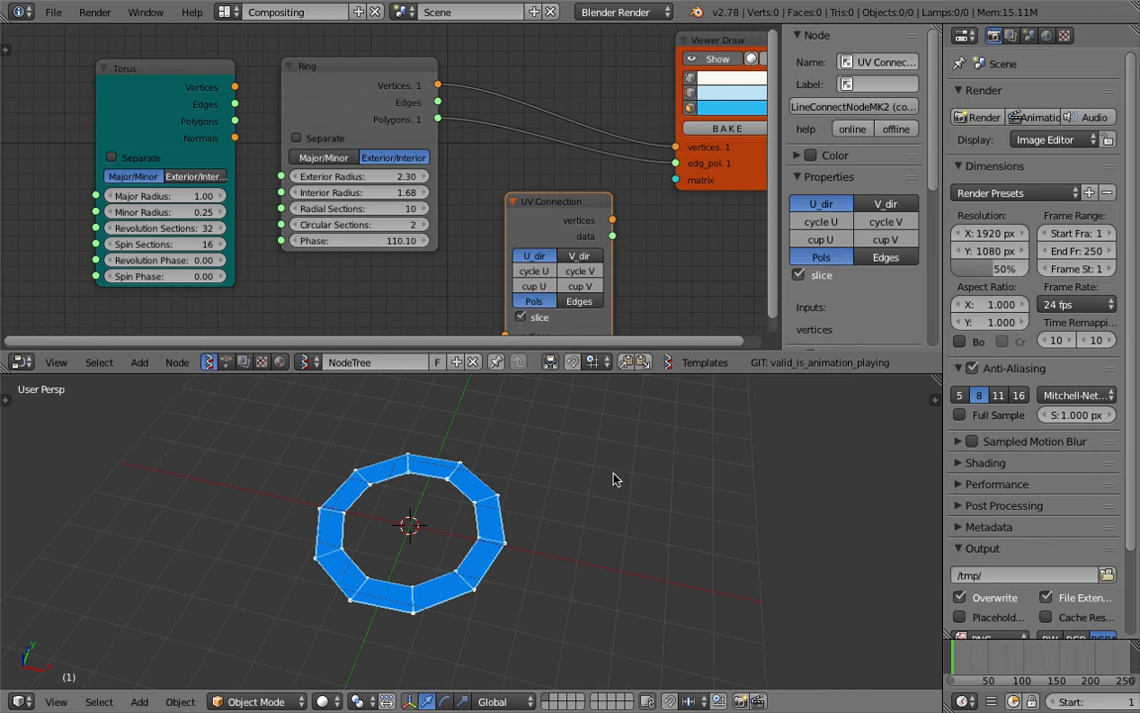
key("shift+a")
mouse_move(612, 457)
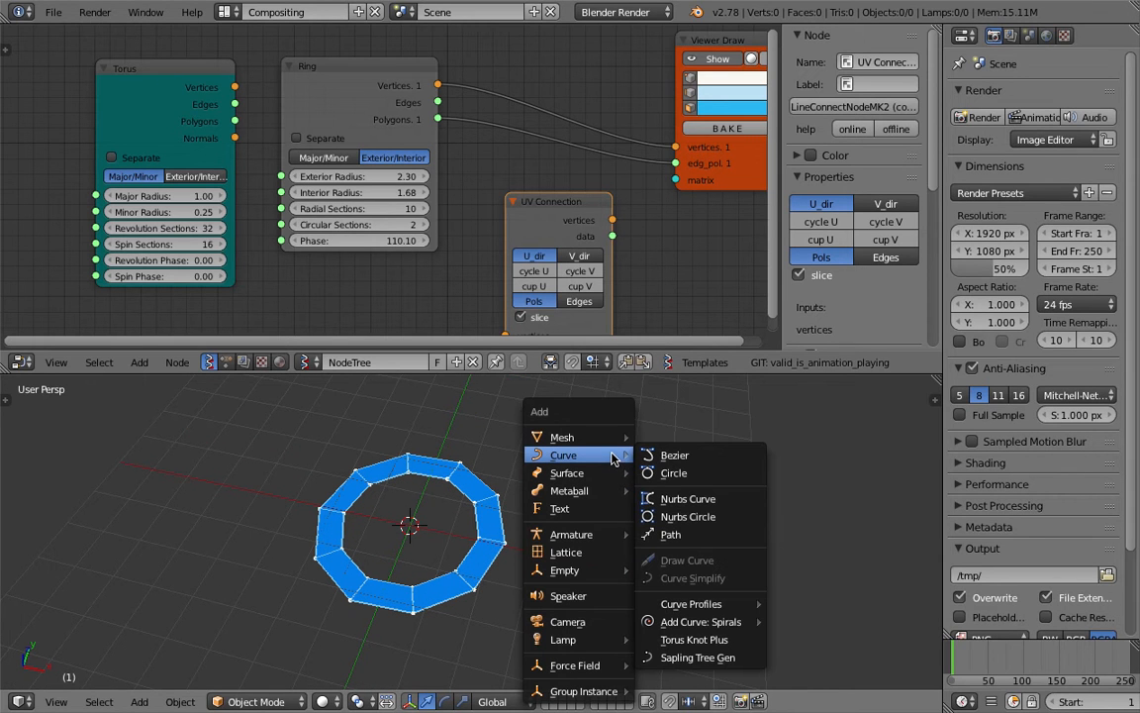
left_click(674, 472)
key("g")
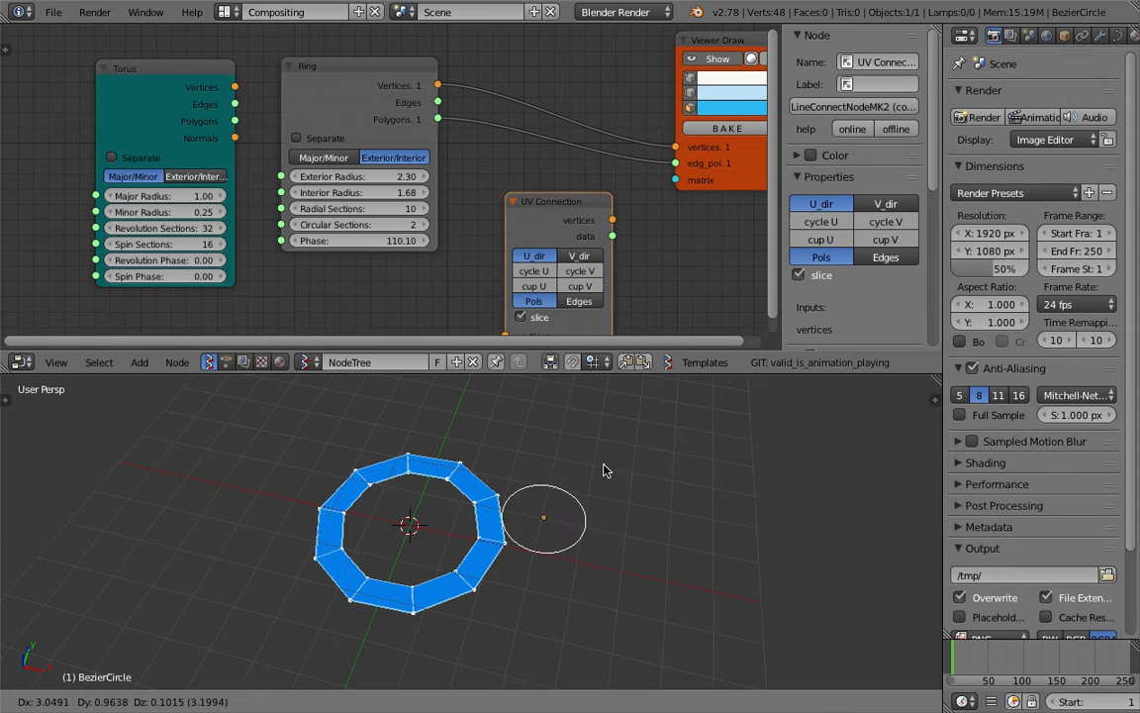
left_click(557, 522)
key("g")
left_click(703, 468)
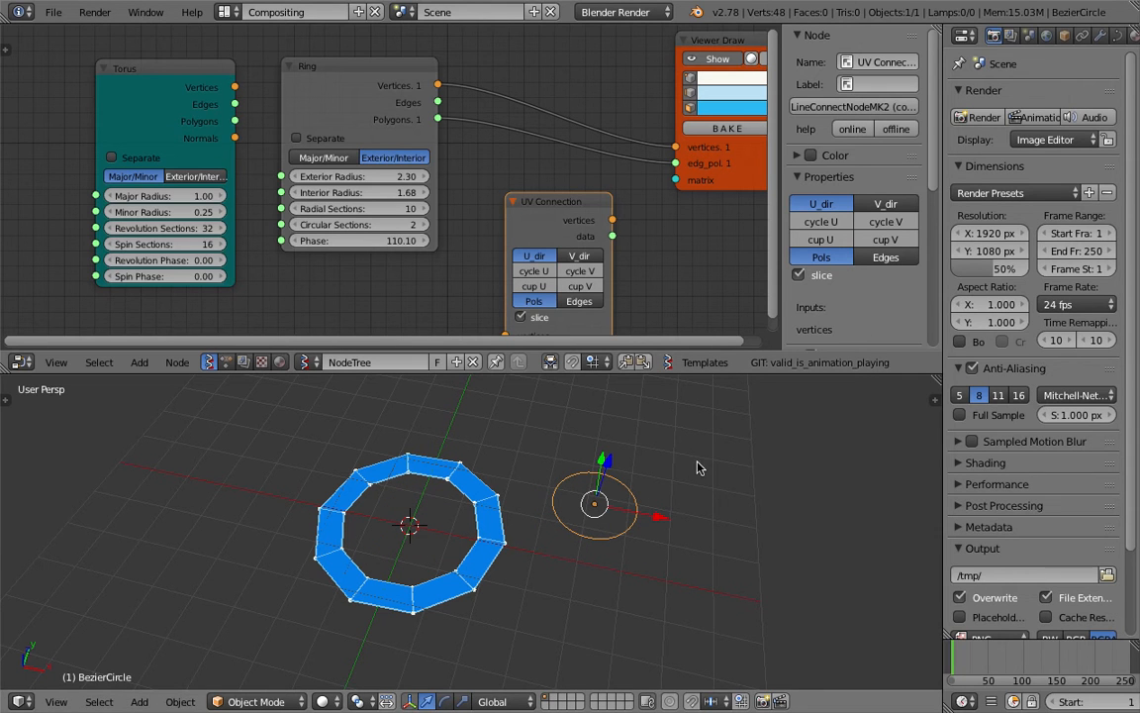
Step: Set the circle's extrusion to 0.210, bevel depth to 0.239 and offset to 0.028, and switch its shape to 2D
left_click(1118, 36)
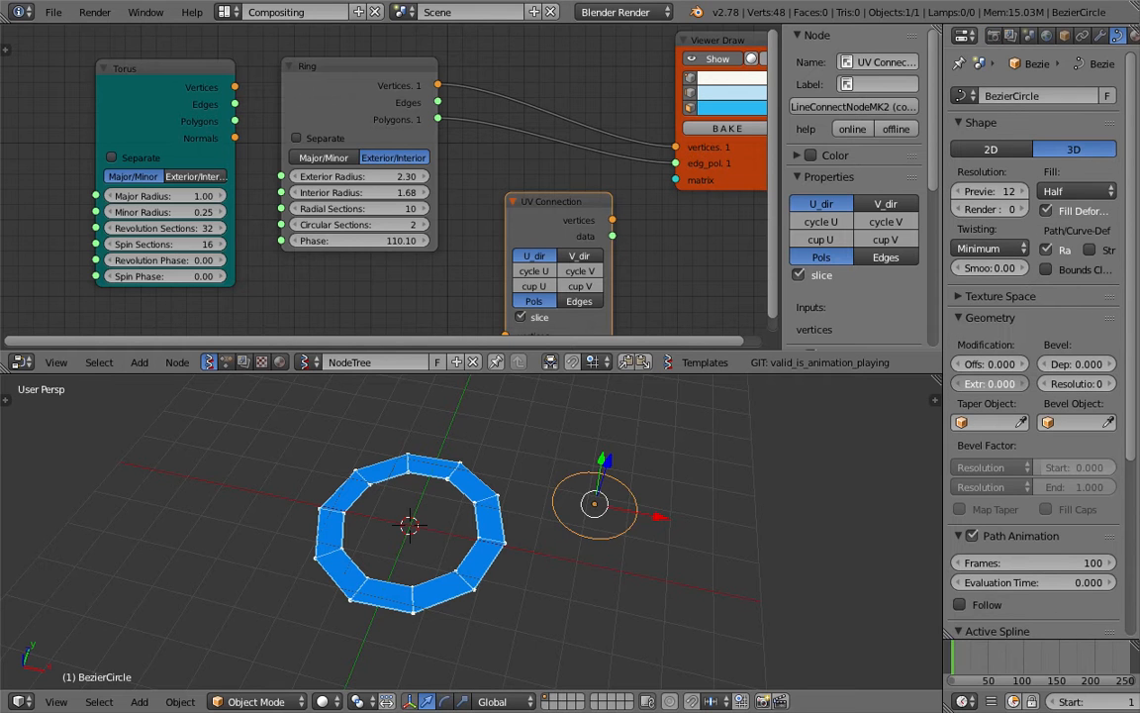
left_click_drag(989, 383, 1081, 369)
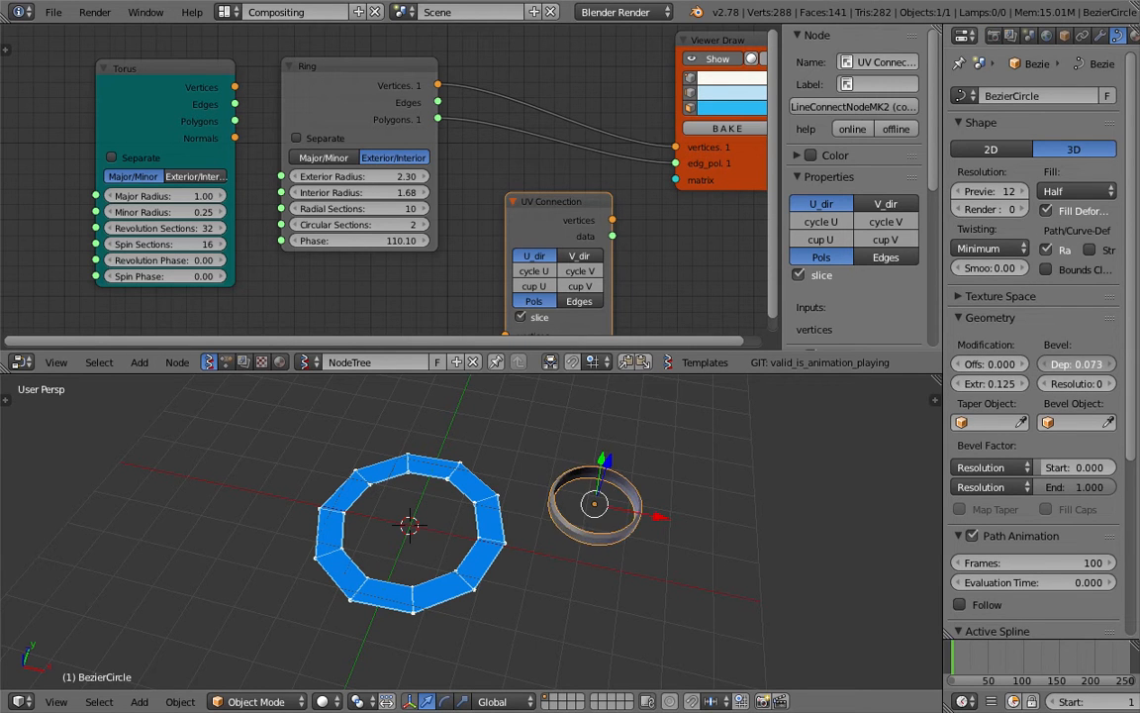
left_click_drag(1003, 388, 1062, 366)
middle_click_drag(644, 559, 595, 512)
scroll(527, 540, "up", 2)
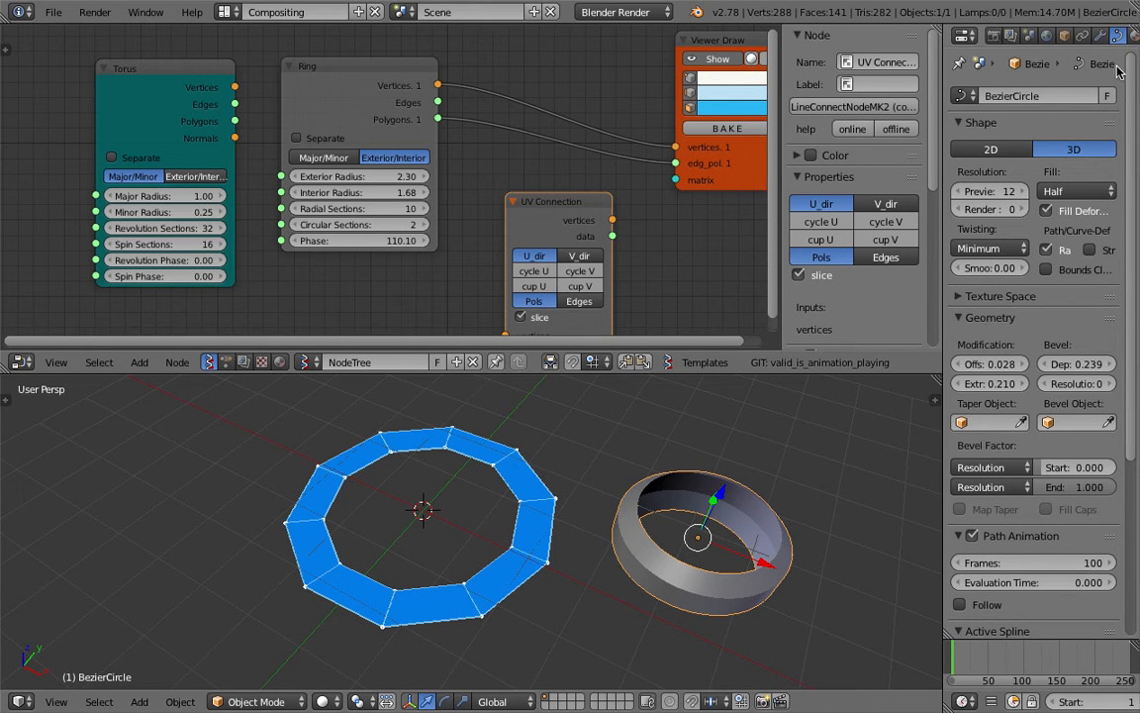
left_click(1030, 150)
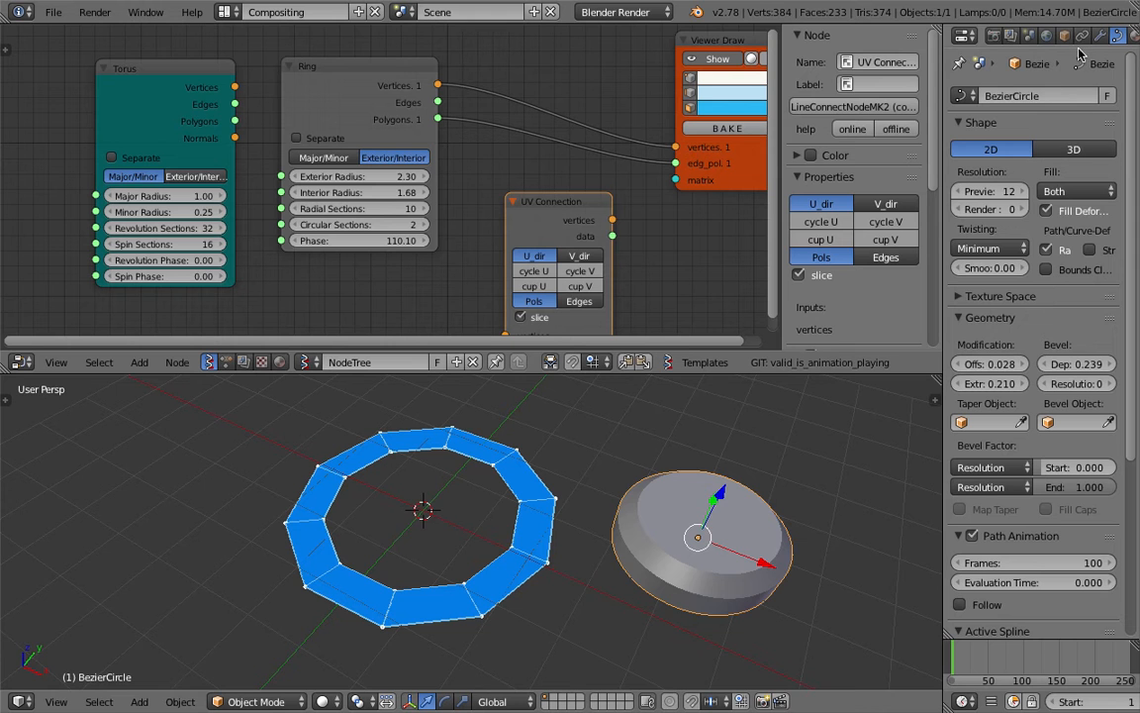
middle_click_drag(677, 648, 654, 669)
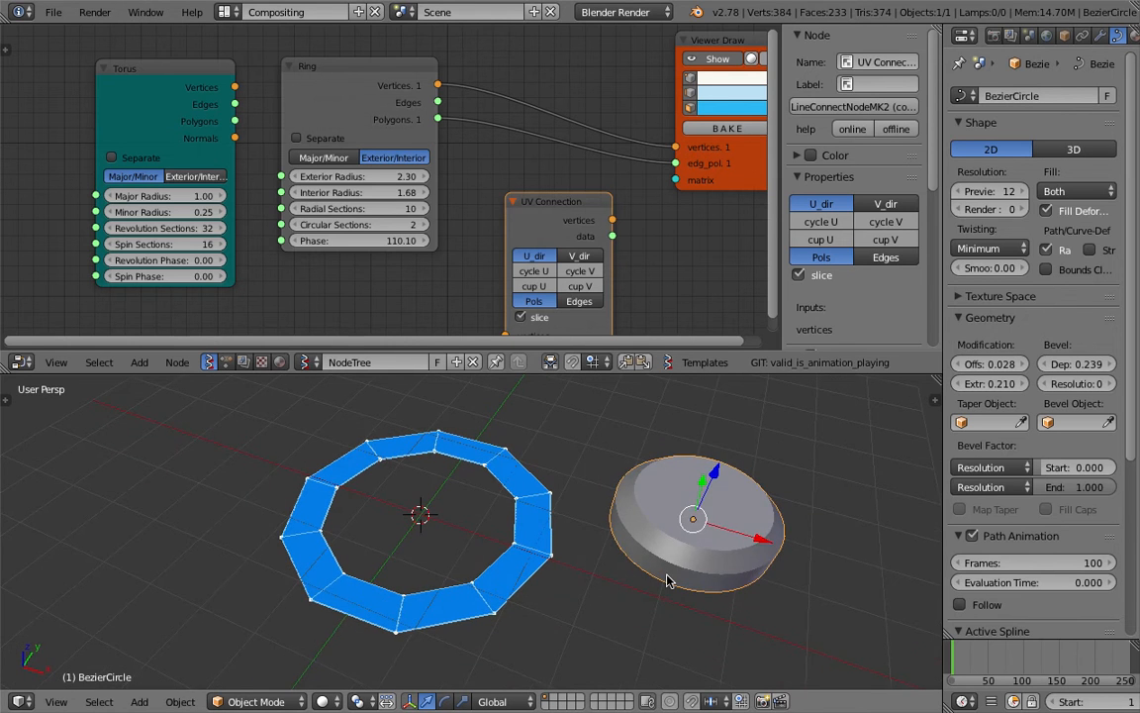
Step: Delete the Bezier circle and recentre the ring preview in the 3D view
key("x")
left_click(669, 580)
middle_click_drag(475, 530, 564, 526, "shift")
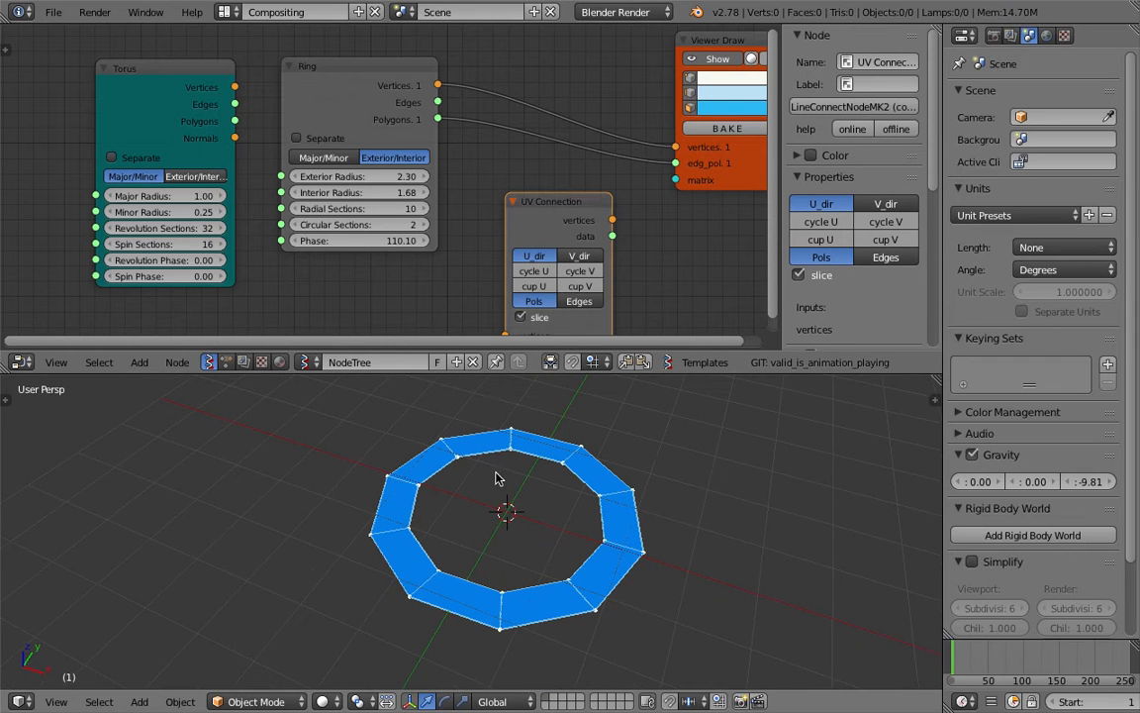
Step: Enlarge the node editor area downward and hide its properties sidebar
left_click(198, 76)
scroll(558, 154, "down", 1)
left_click_drag(739, 382, 738, 438)
key("n")
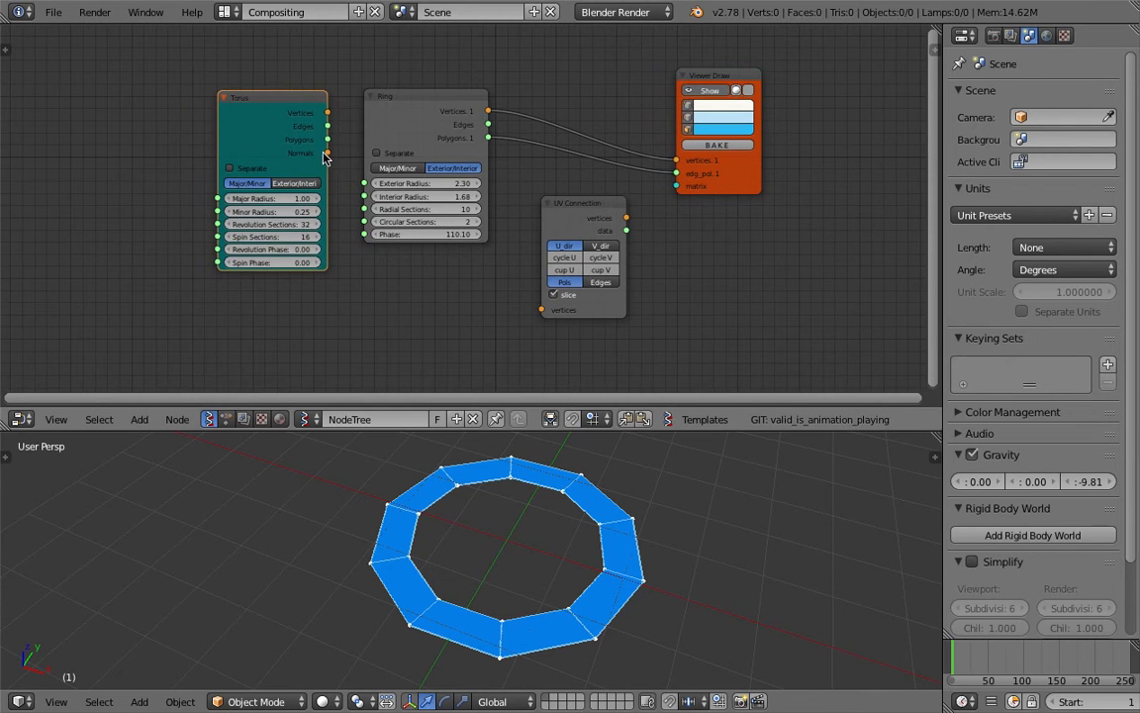
Step: Delete the UV Connection and Torus nodes, keeping only the Ring and Viewer Draw nodes
left_click_drag(248, 94, 215, 89)
scroll(237, 104, "up", 1)
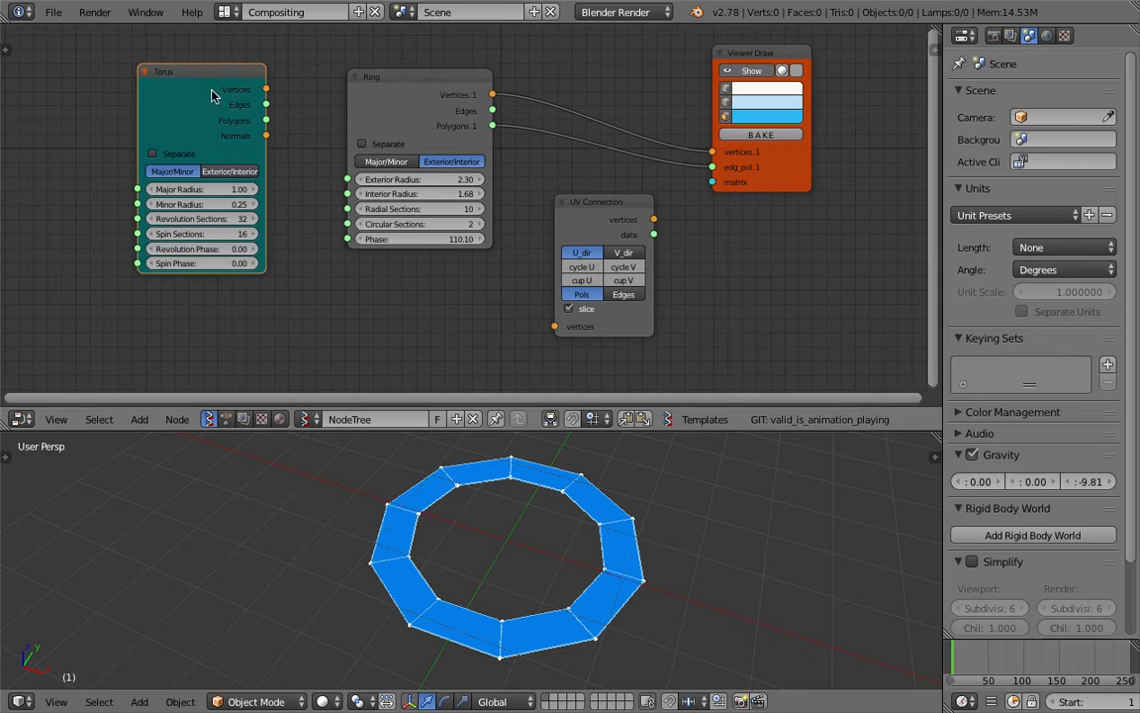
left_click(586, 208)
key("x")
scroll(388, 86, "up", 2)
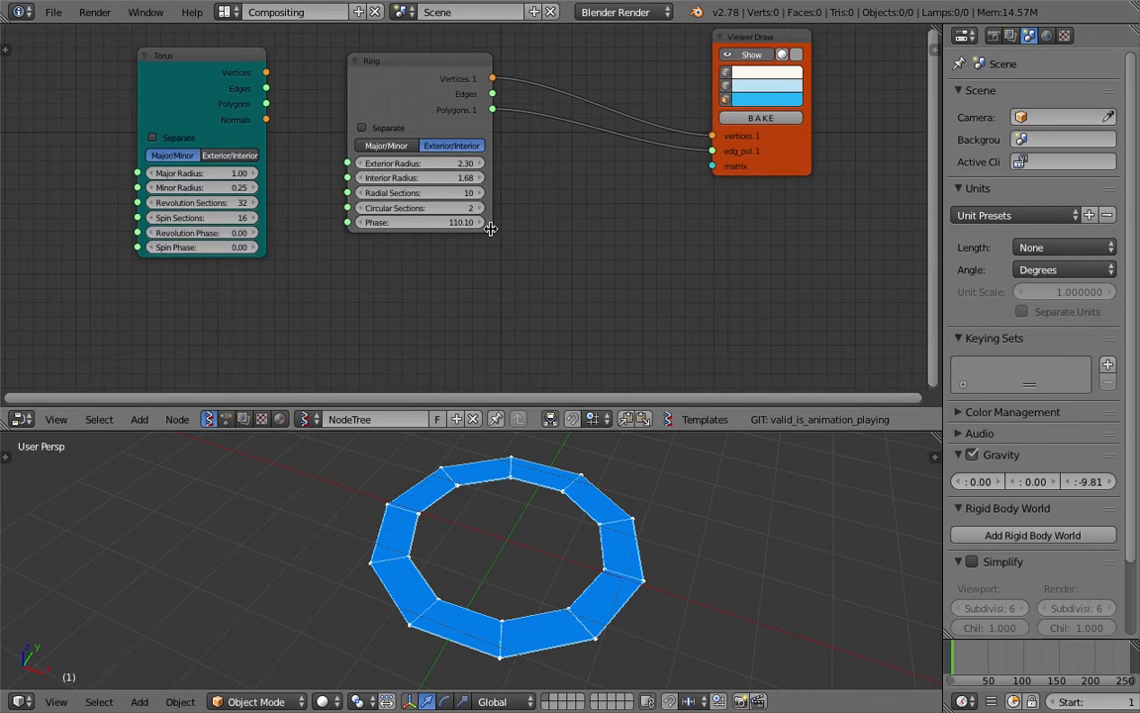
left_click_drag(387, 79, 348, 88)
scroll(435, 137, "down", 4)
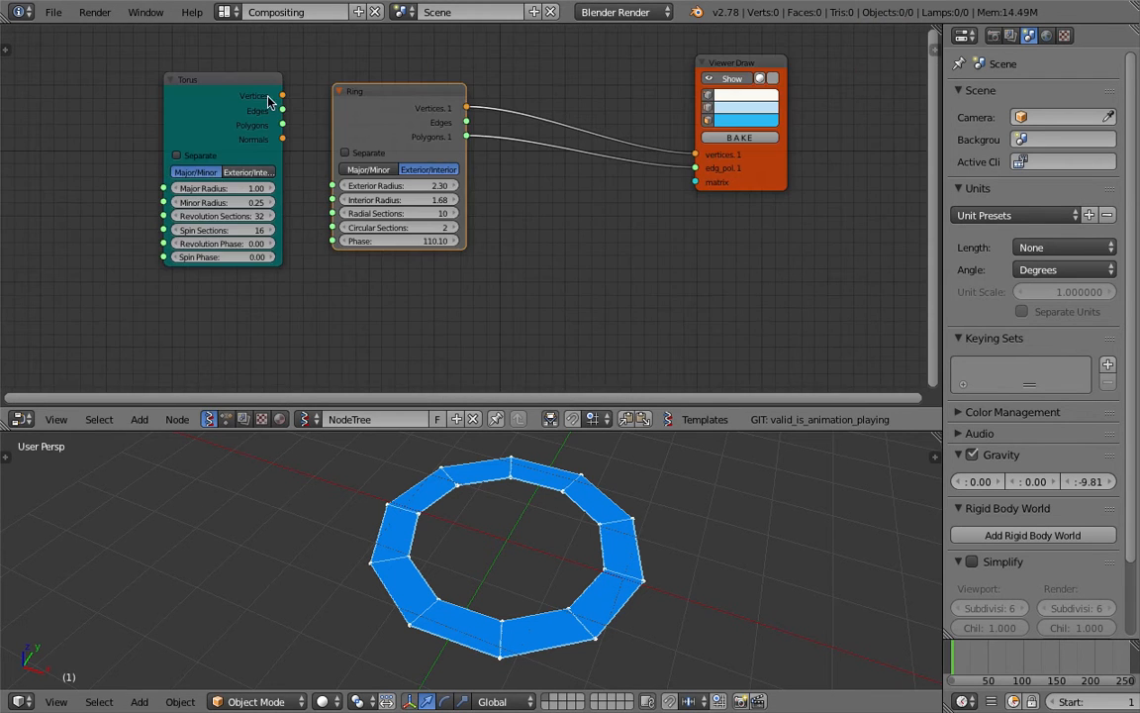
left_click(268, 96)
key("x")
mouse_move(370, 154)
middle_mouse_down()
mouse_move(285, 126)
mouse_move(369, 171)
middle_mouse_up()
middle_click_drag(479, 255, 474, 259)
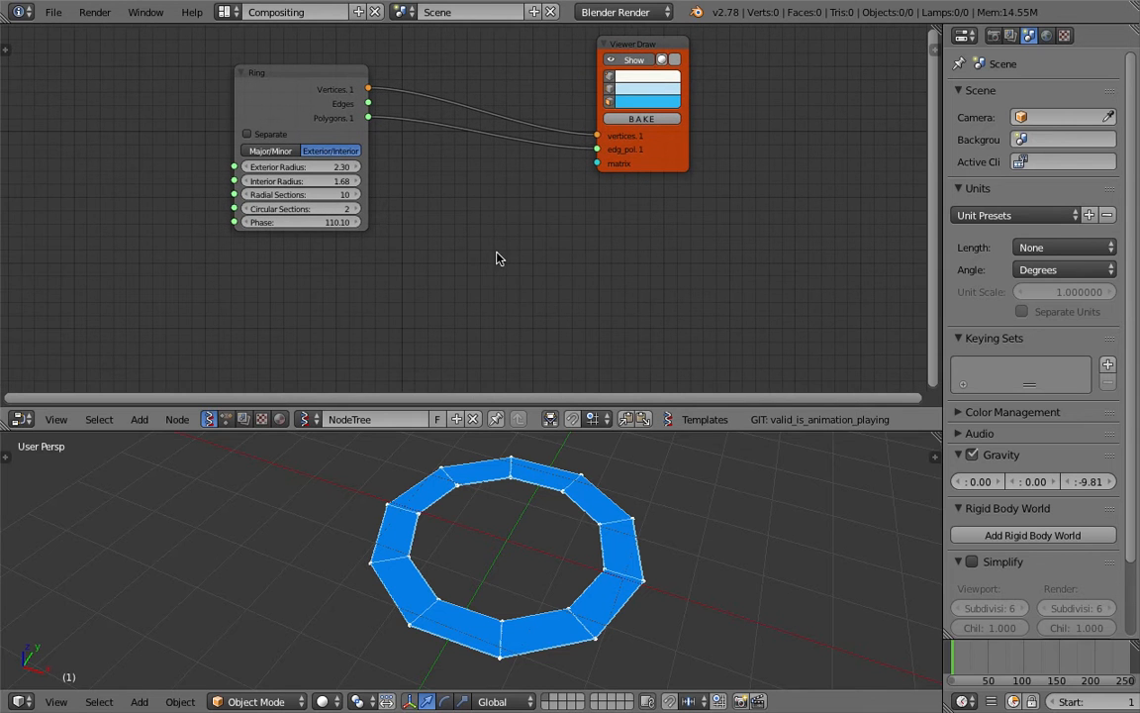
Step: Add a widened Cylinder node in the space between the Ring and Viewer Draw nodes
scroll(445, 228, "up", 1)
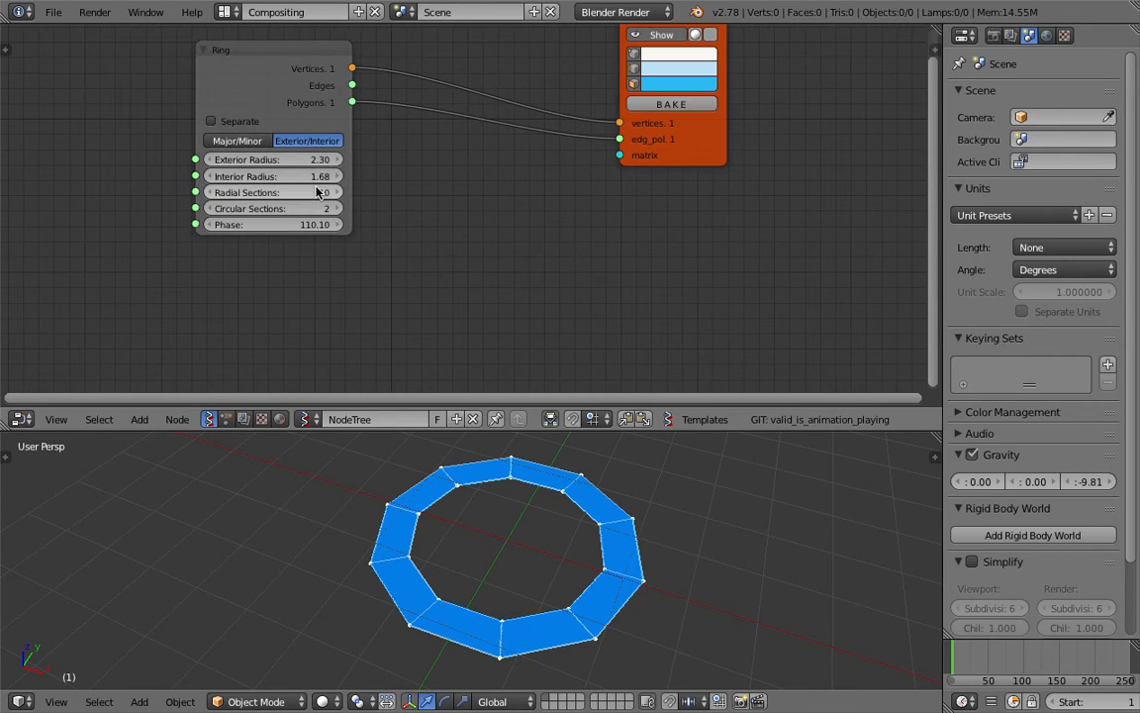
left_click_drag(254, 46, 196, 47)
key("shift+a")
left_click(382, 147)
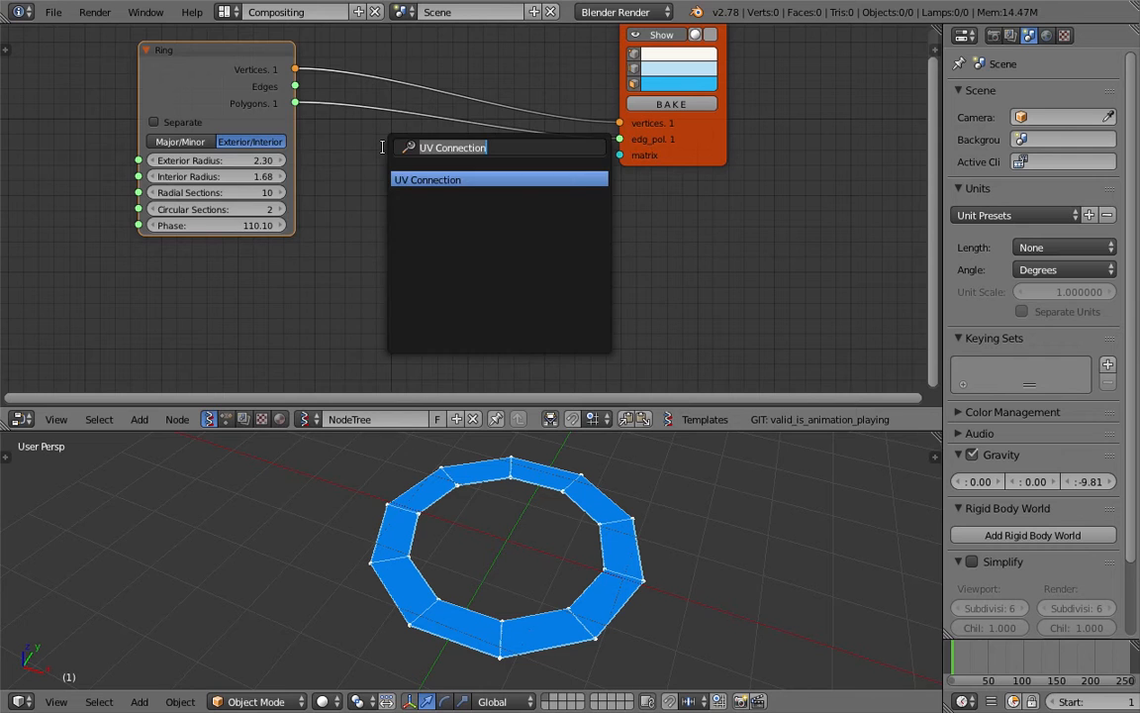
key("Return")
left_click(384, 174)
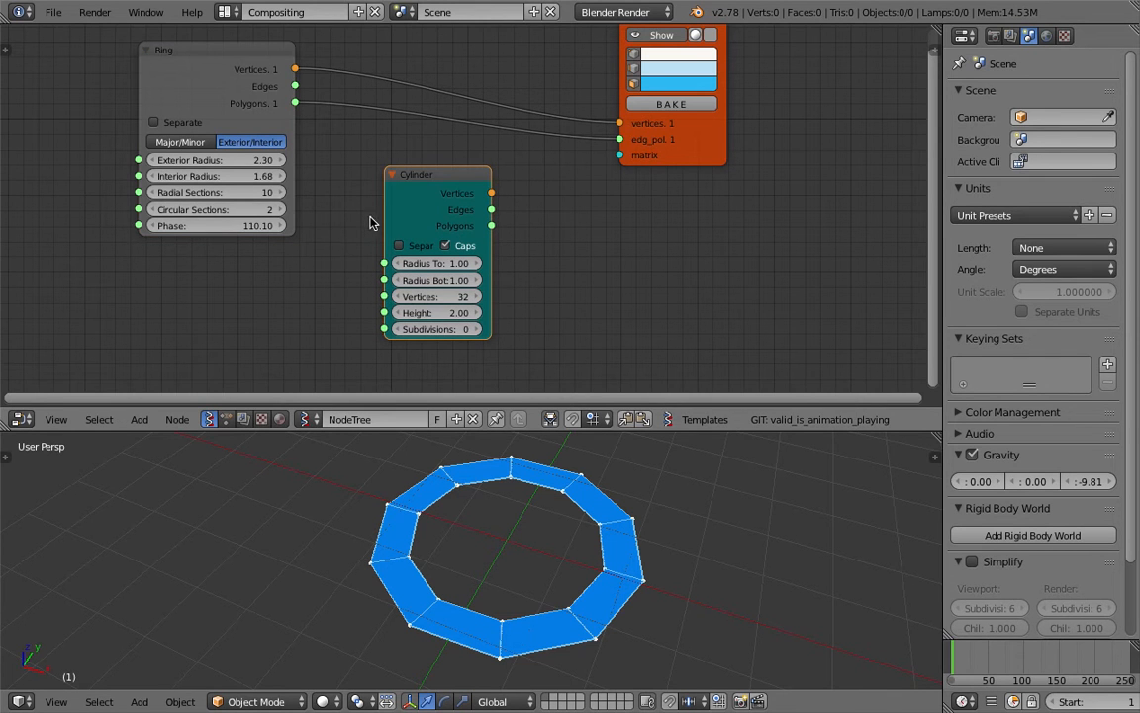
left_click_drag(384, 212, 364, 212)
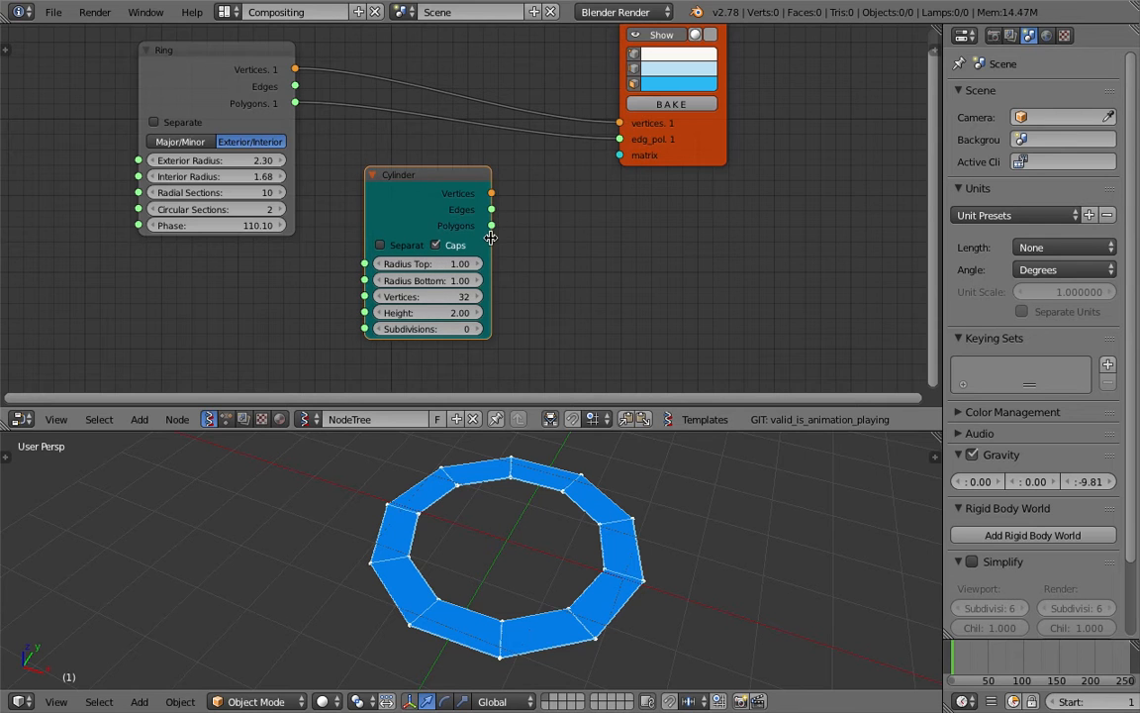
left_click_drag(491, 237, 502, 248)
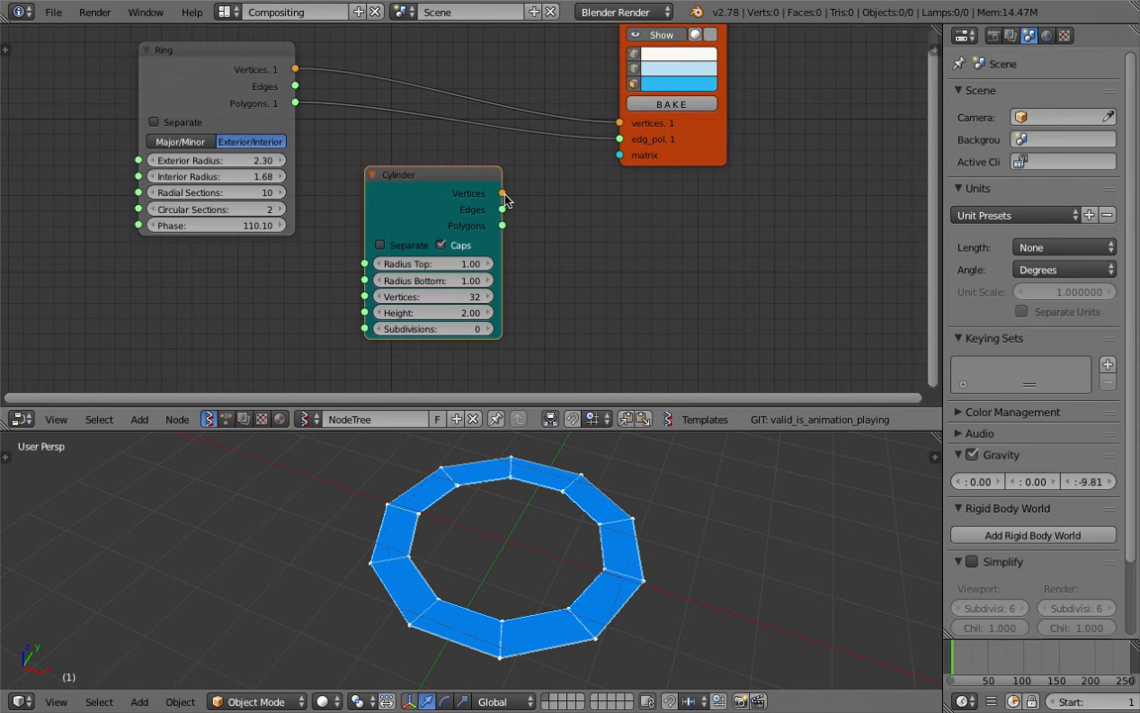
Step: Connect the Cylinder's vertices and polygons outputs to the Viewer Draw node in place of the Ring's
left_click_drag(502, 194, 620, 123)
left_click_drag(503, 226, 620, 139)
scroll(663, 473, "down", 2)
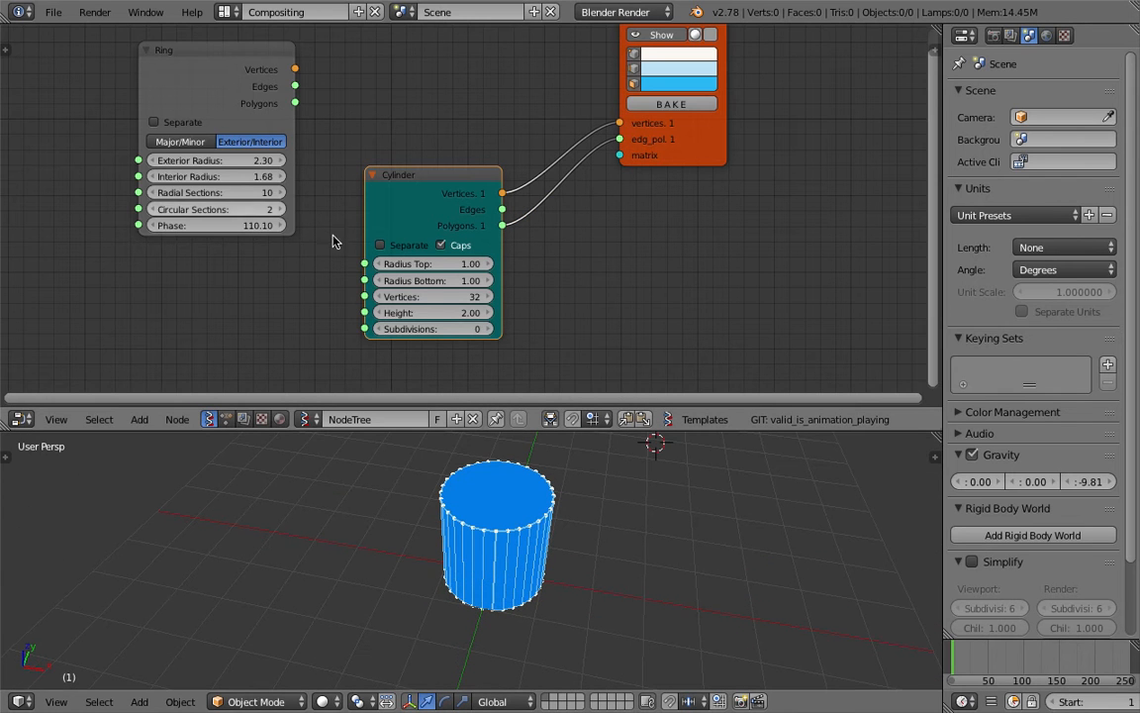
Step: Disable the Cylinder's caps and set its top radius to 0.46 and height to 0
left_click_drag(428, 264, 393, 263)
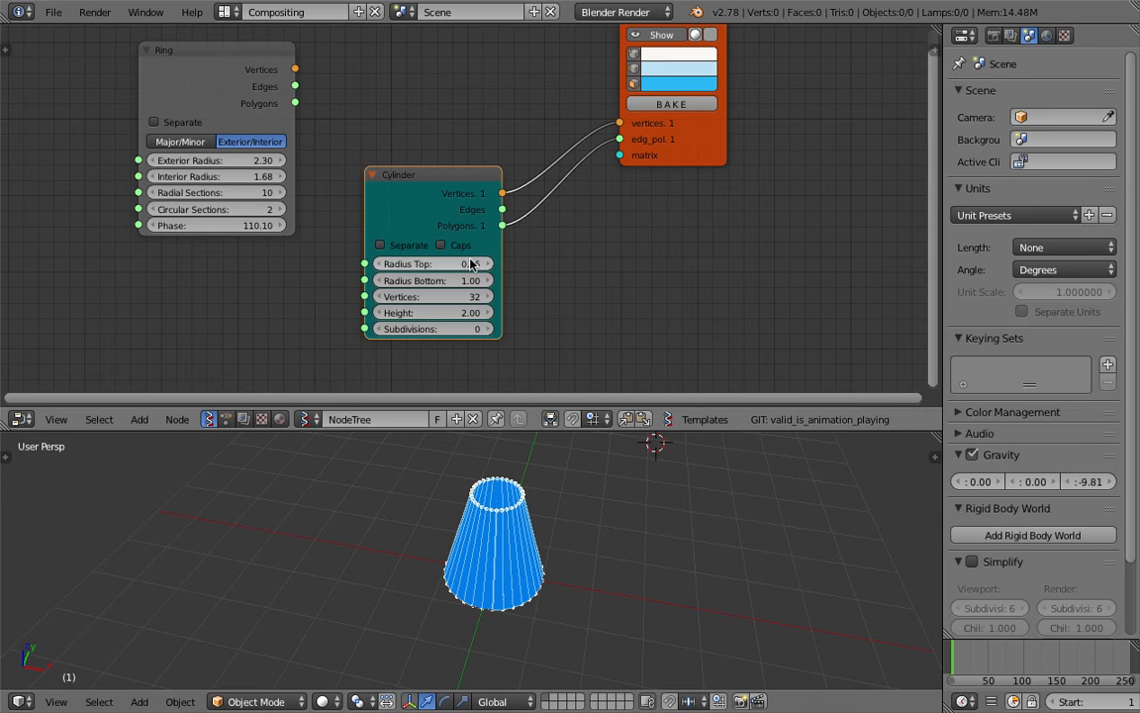
left_click(454, 309)
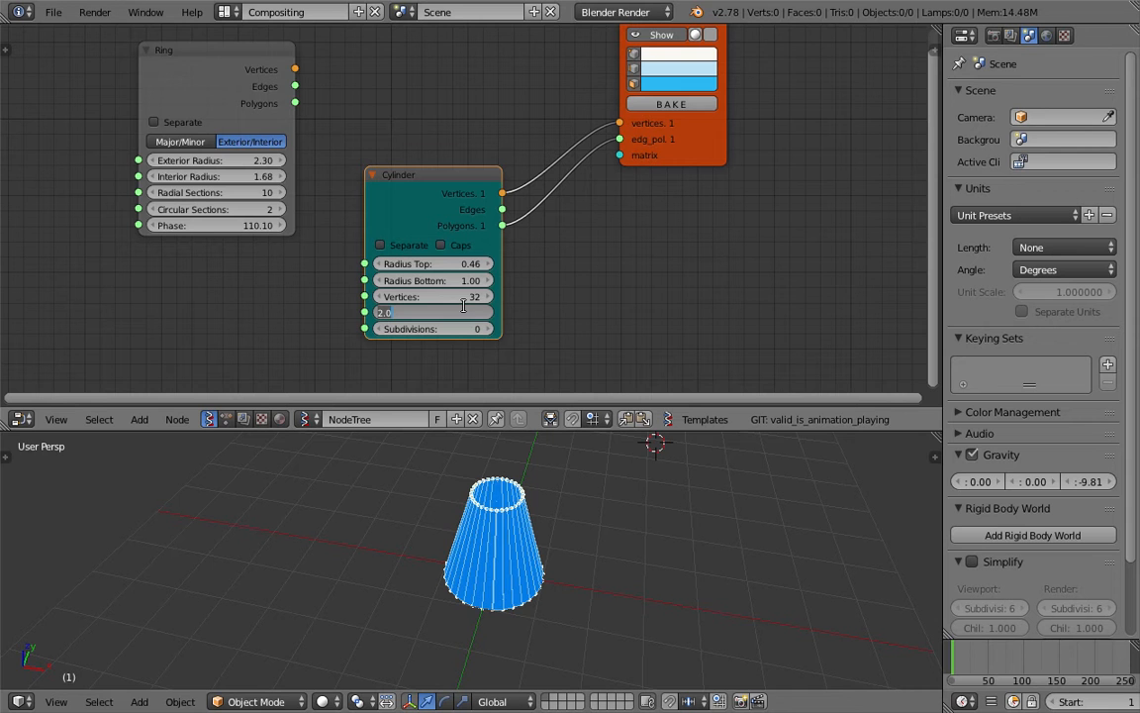
type("0")
key("Return")
Step: Set the Cylinder node's vertices to 13 and subdivisions to 1
scroll(573, 647, "up", 5)
middle_click_drag(542, 537, 557, 584)
scroll(557, 584, "up", 1)
mouse_move(465, 337)
left_mouse_down()
mouse_move(489, 338)
mouse_move(480, 335)
left_mouse_up()
left_click_drag(471, 327, 426, 294)
middle_click_drag(774, 614, 560, 458)
Step: Rearrange the Ring and Cylinder nodes so both are fully visible beside the Viewer Draw node
left_click_drag(431, 191, 427, 168)
left_click_drag(203, 64, 183, 72)
left_click(409, 155)
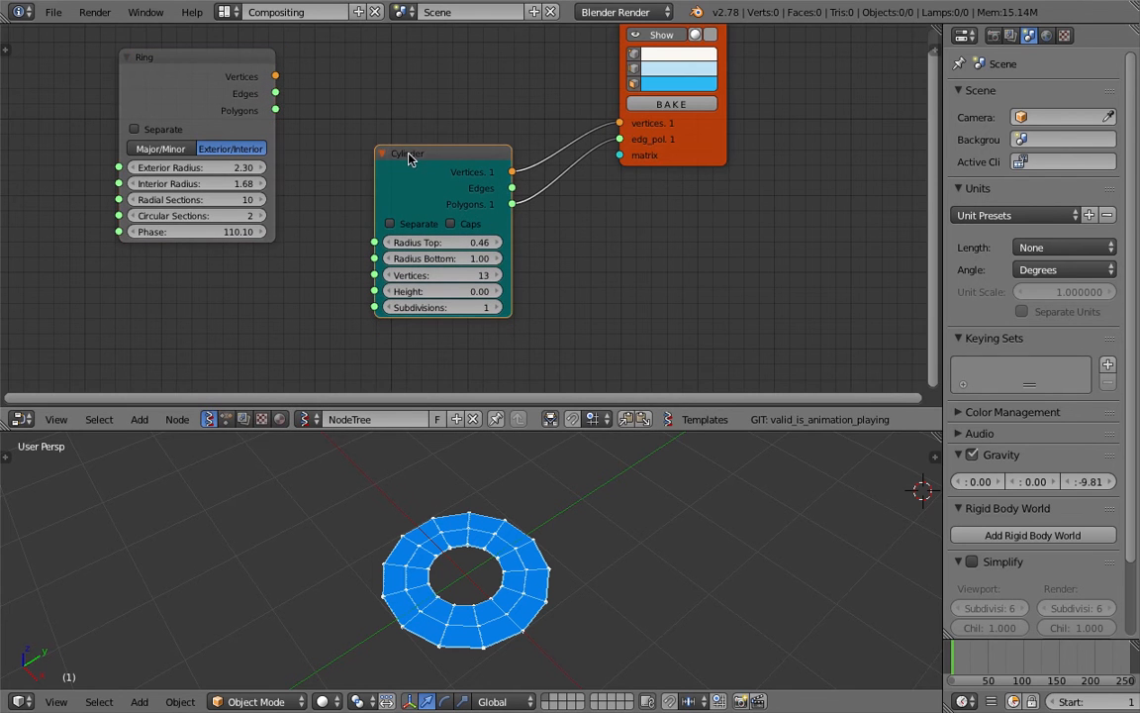
middle_click_drag(426, 164, 470, 211)
left_click_drag(473, 205, 469, 196)
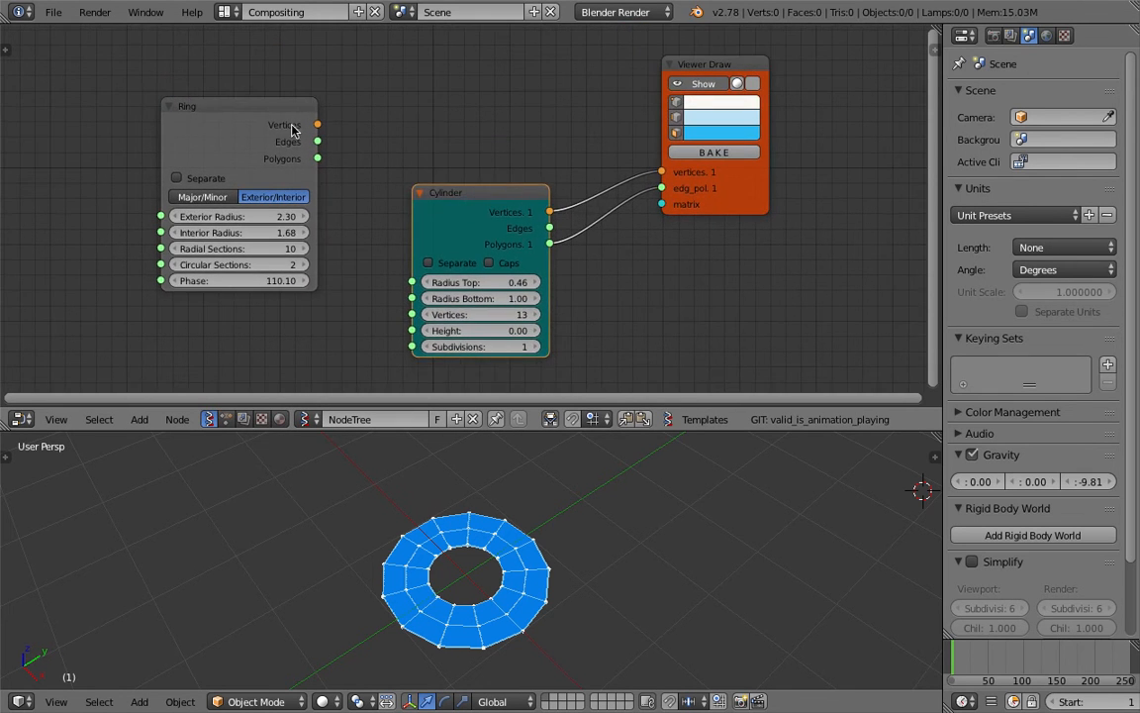
left_click_drag(259, 114, 255, 88)
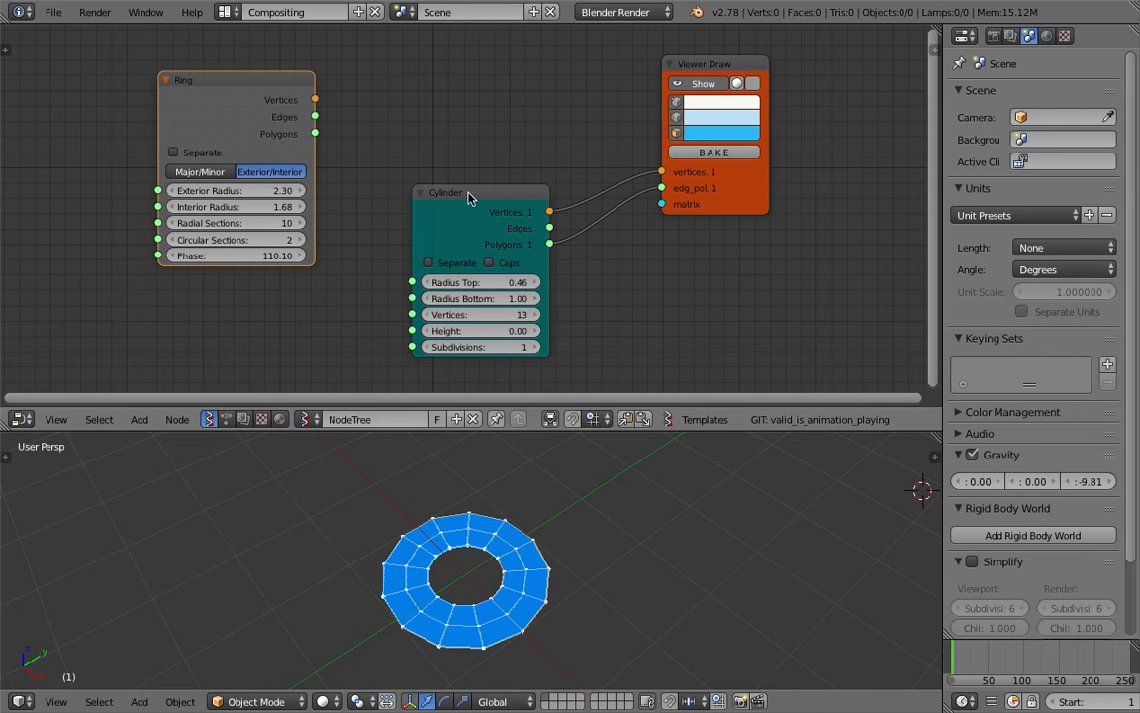
left_click_drag(469, 198, 464, 185)
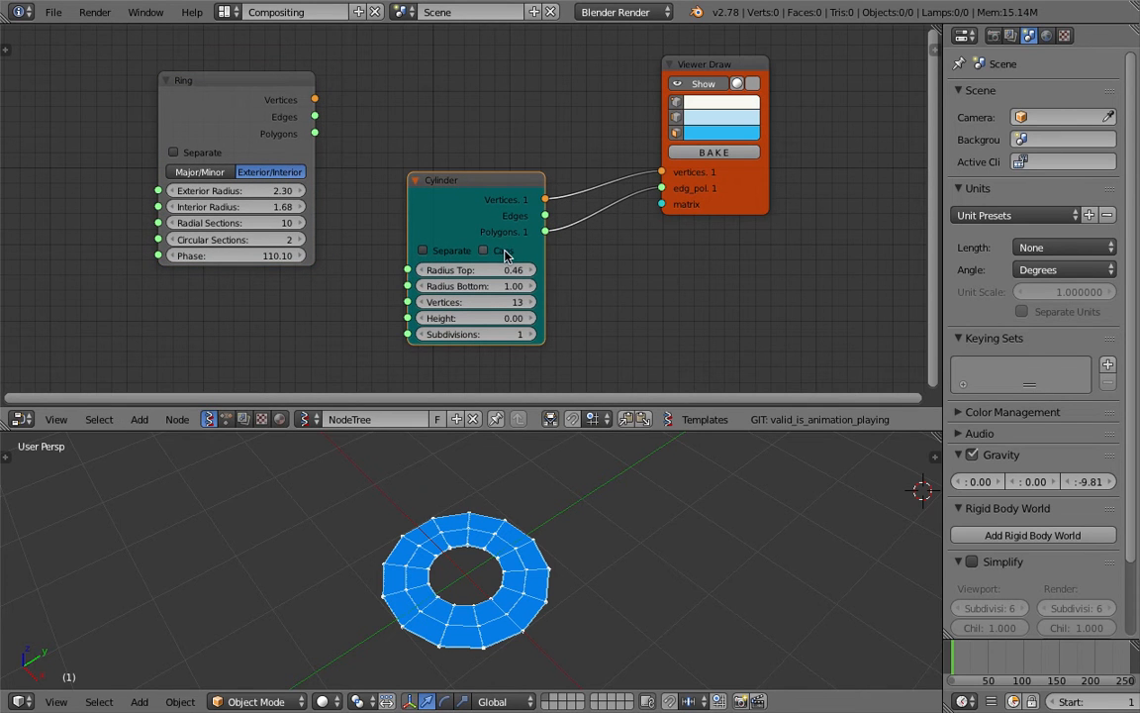
middle_click_drag(504, 254, 495, 242)
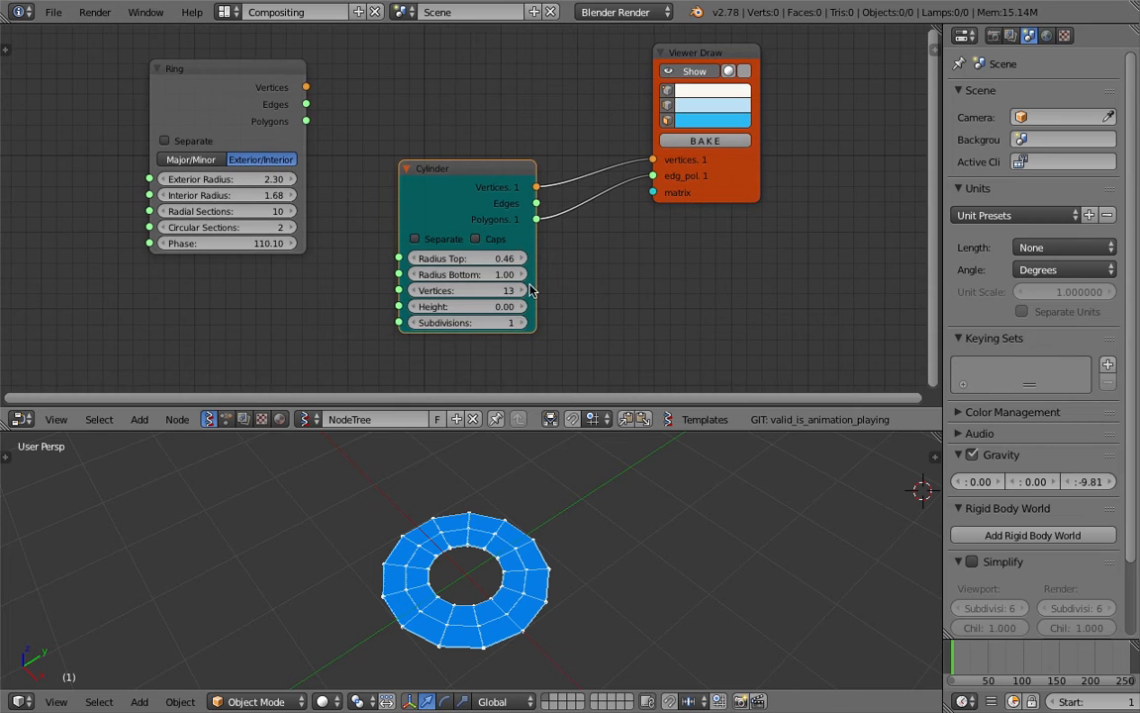
Step: Vary the Cylinder's height briefly and reset it to 0
mouse_move(504, 315)
left_mouse_down()
mouse_move(534, 315)
mouse_move(489, 306)
left_mouse_up()
type("0")
key("Return")
Step: Move the Cylinder node closer to the Ring and add a Solidify node between it and Viewer Draw
left_click_drag(462, 171, 387, 175)
key("shift+a")
left_click(513, 139)
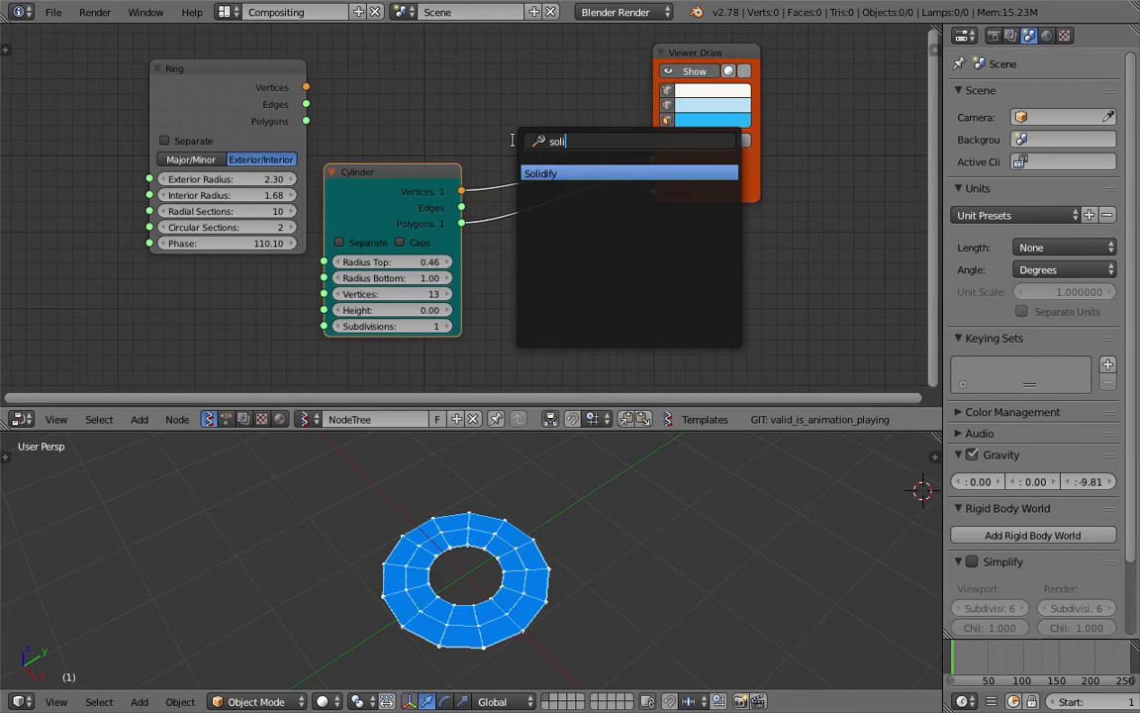
key("Return")
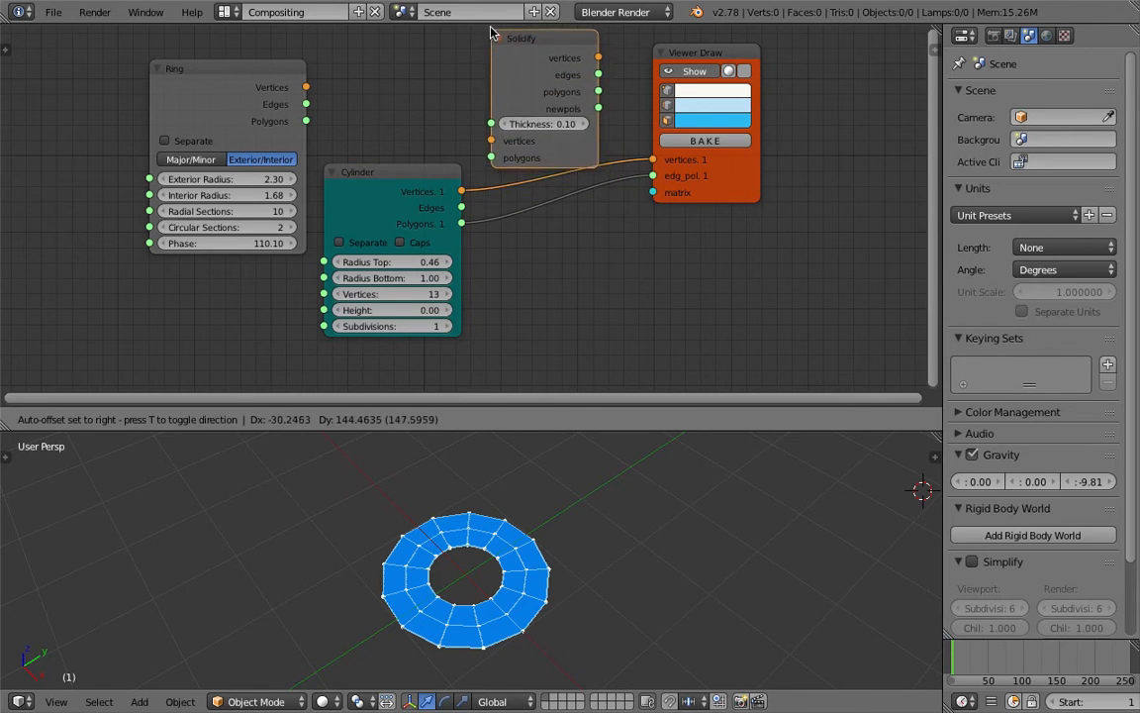
left_click(491, 26)
middle_click_drag(494, 251, 486, 263)
Step: Route the Cylinder's vertices and polygons through the Solidify node into the matching Viewer Draw inputs
left_click_drag(453, 204, 483, 143)
mouse_move(591, 60)
left_mouse_down()
mouse_move(655, 171)
mouse_move(646, 173)
left_mouse_up()
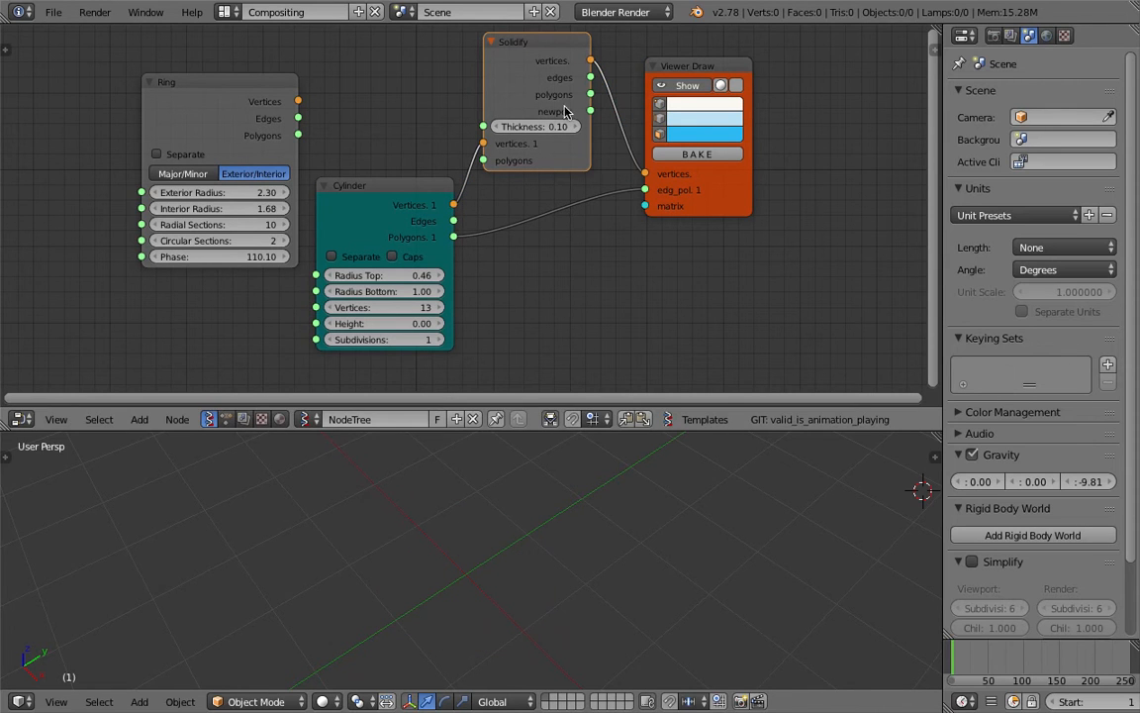
left_click_drag(592, 95, 645, 190)
left_click_drag(537, 94, 547, 144)
left_click_drag(453, 237, 492, 209)
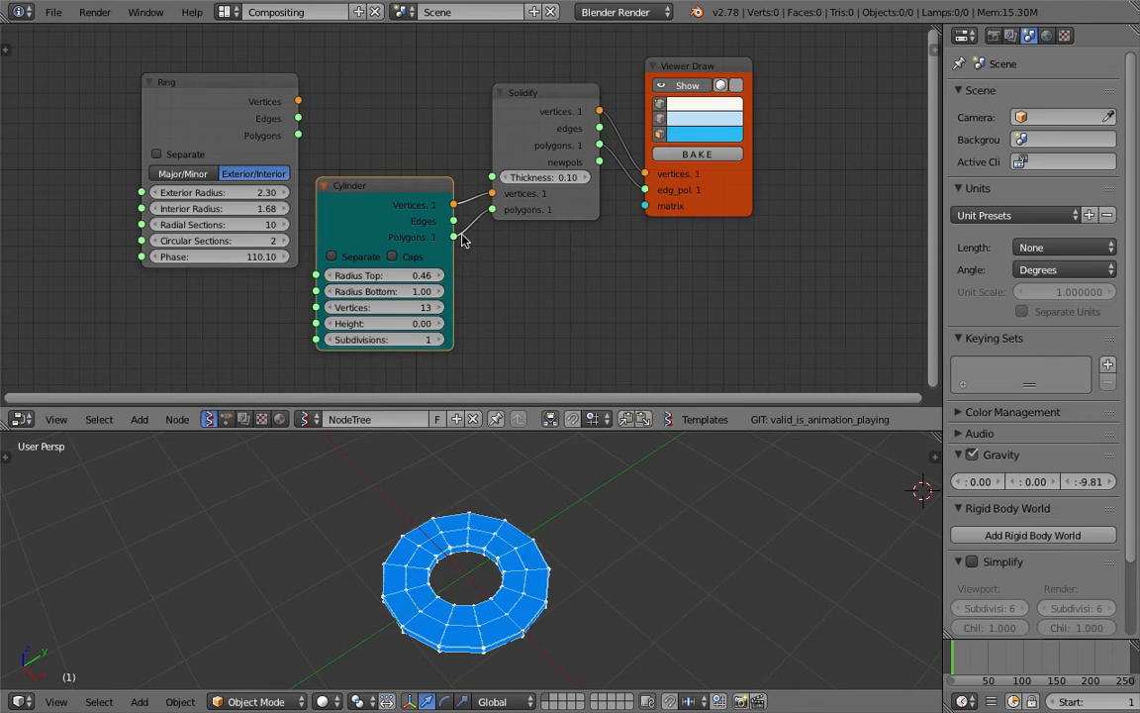
Step: Set the Solidify thickness to 0.49 while viewing the mesh from a low angle
left_click_drag(546, 177, 570, 177)
middle_click_drag(521, 489, 592, 514)
left_click_drag(524, 183, 495, 183)
Step: Toggle the Cylinder's caps on and off, and set its top radius to 0.61 and bottom radius to 1.72
left_click(413, 257)
left_click(413, 258)
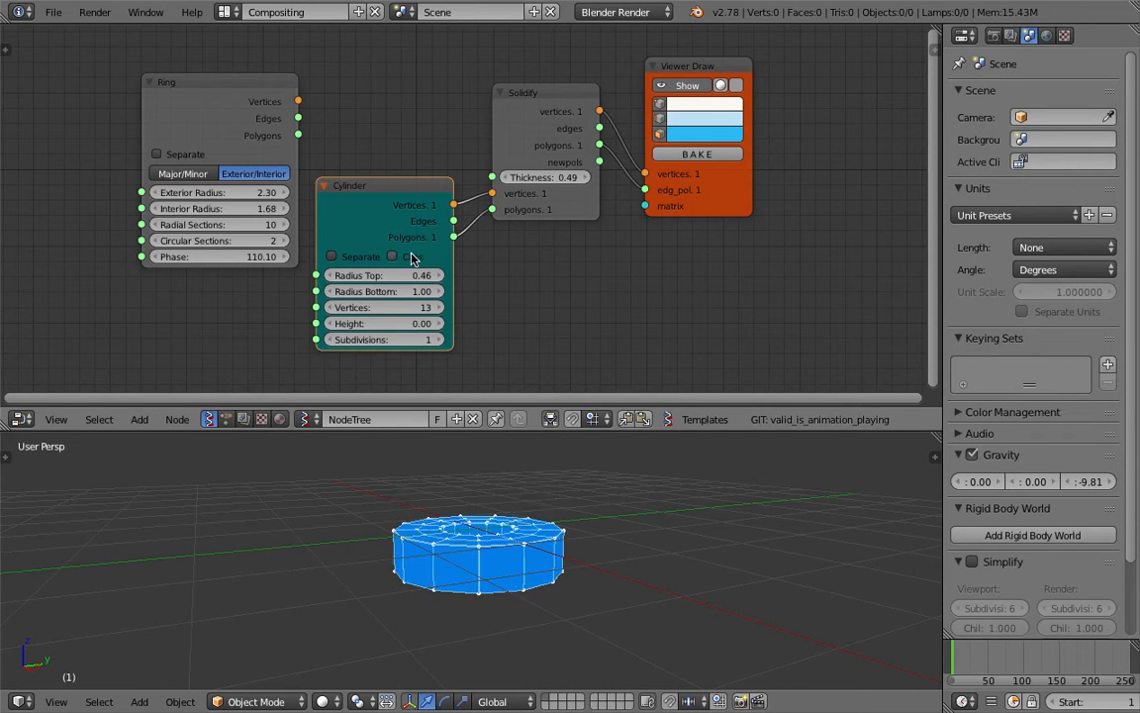
left_click_drag(415, 279, 512, 598)
scroll(352, 98, "down", 2)
Step: Rearrange the nodes with the Ring above the Cylinder and Solidify between the Cylinder and Viewer Draw
key("g")
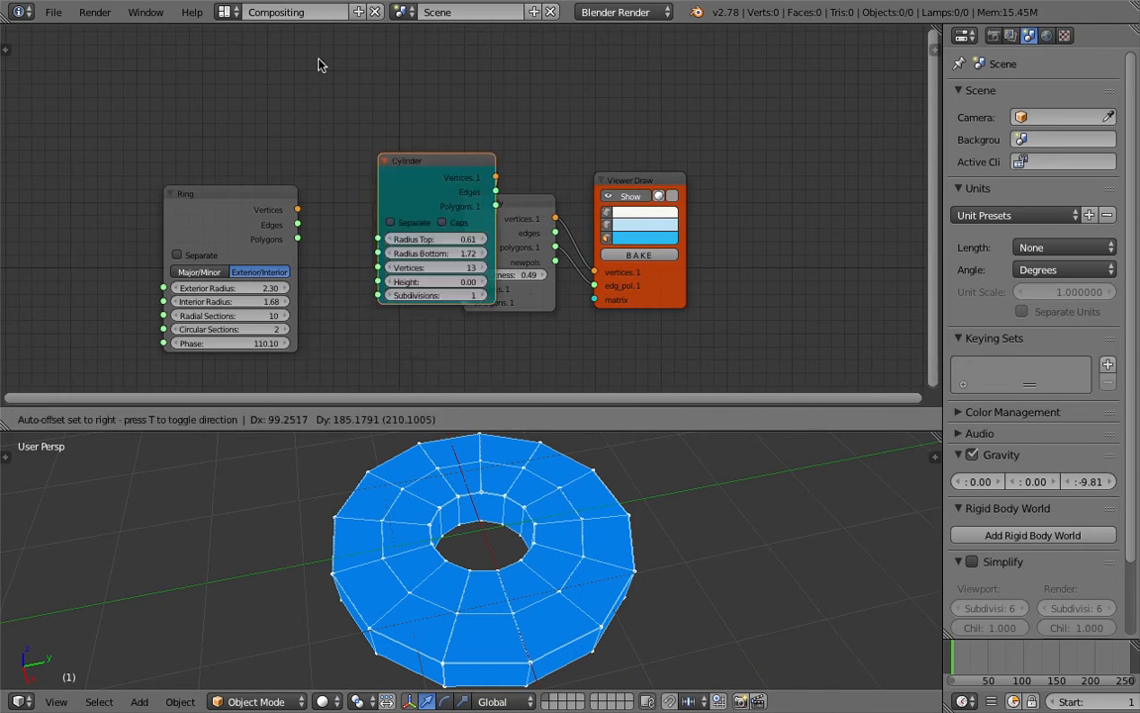
left_click(243, 219)
left_click_drag(257, 193, 372, 83)
middle_click_drag(440, 161, 406, 169)
left_click_drag(463, 215, 472, 231)
middle_click_drag(527, 503, 473, 565)
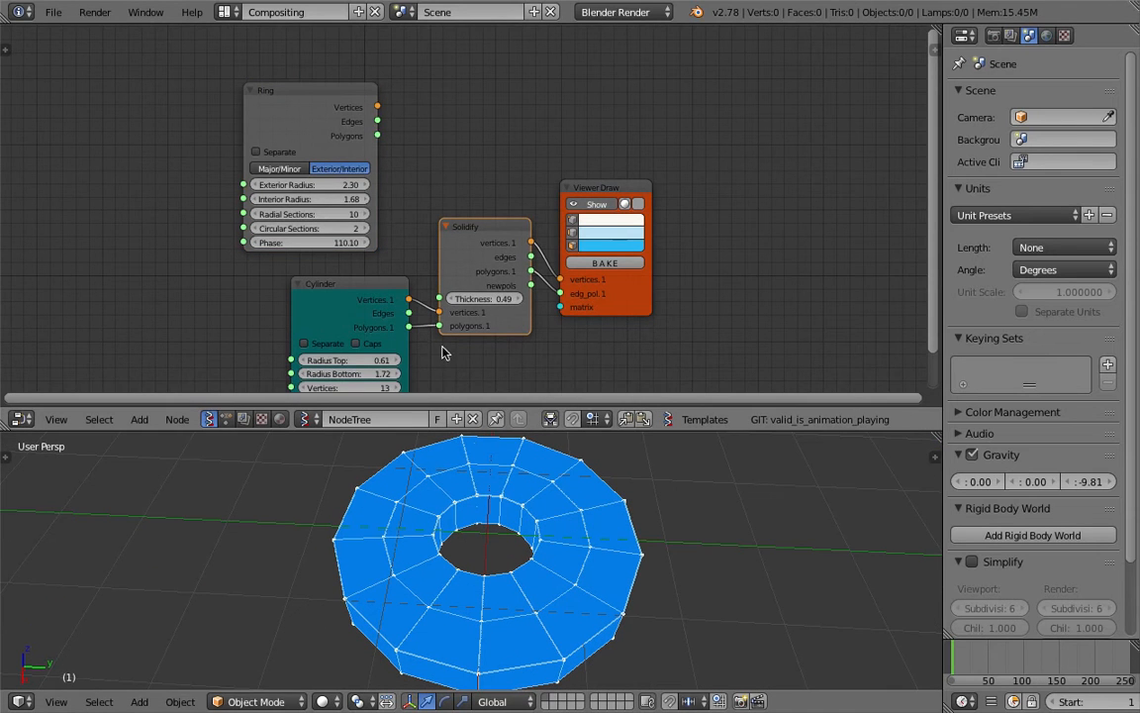
Step: Set the Cylinder's vertices to 10, height to 1.41 and subdivisions to 4
middle_click_drag(420, 325, 438, 270)
left_click_drag(387, 333, 431, 347)
middle_click_drag(541, 485, 600, 455)
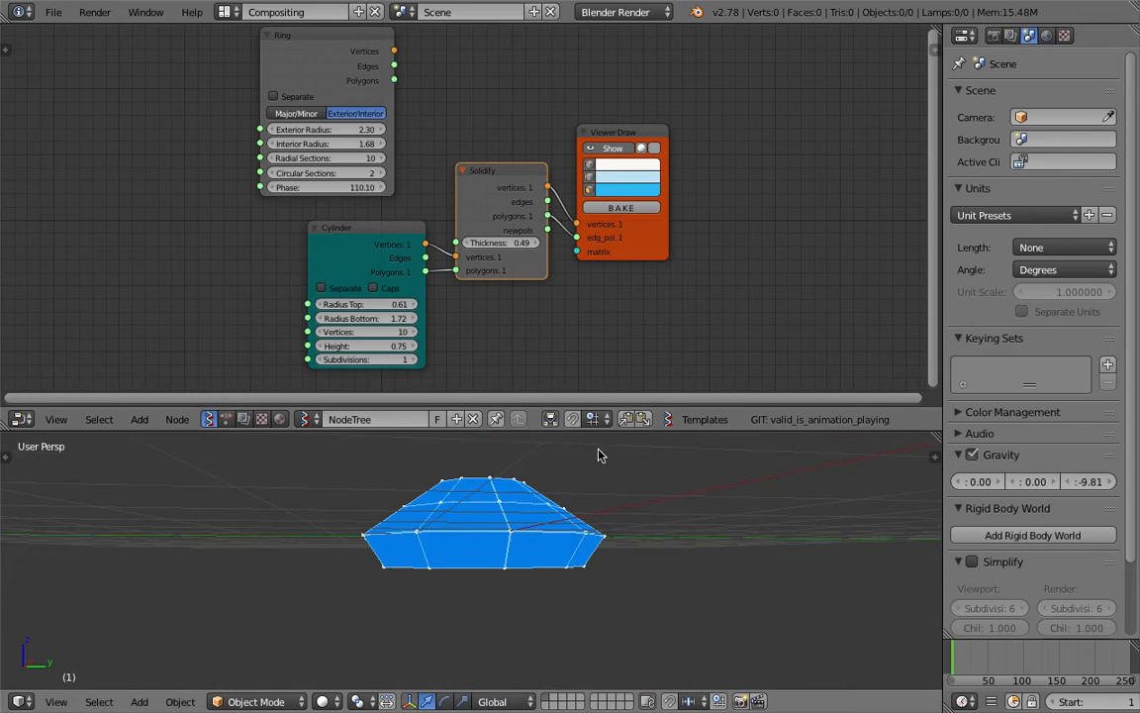
left_click_drag(377, 346, 425, 361)
middle_click_drag(656, 581, 524, 574)
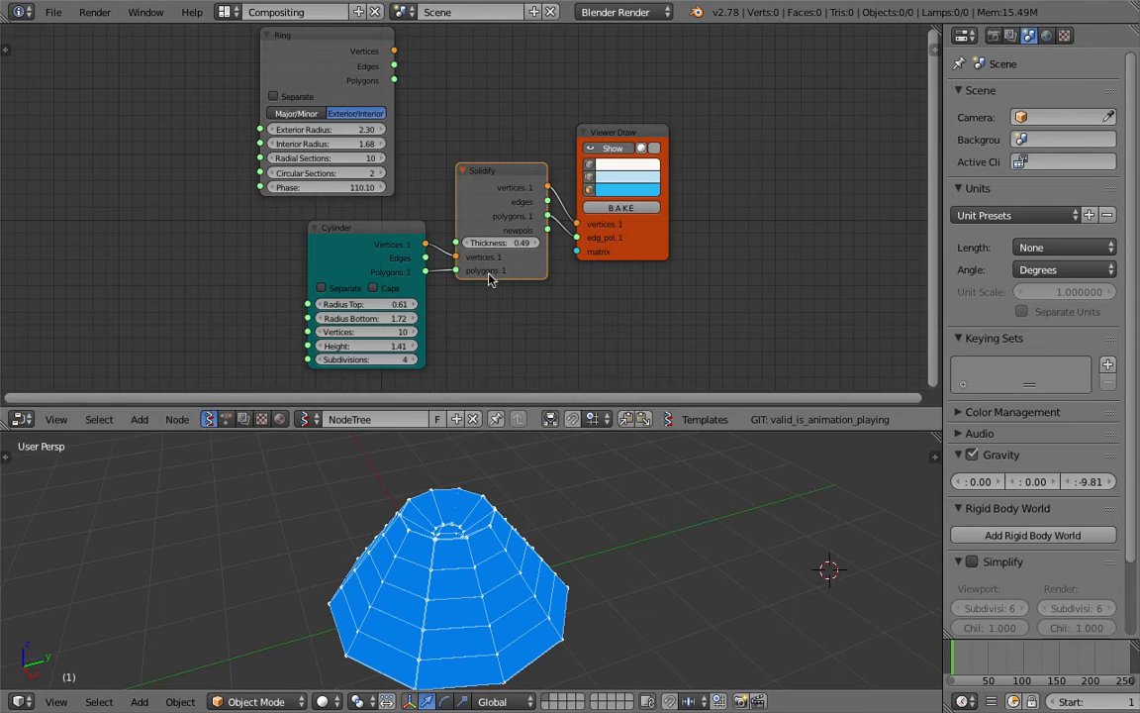
Step: Duplicate the Solidify and Viewer Draw nodes, placing the copies above the originals
key("shift+d")
left_click(495, 80)
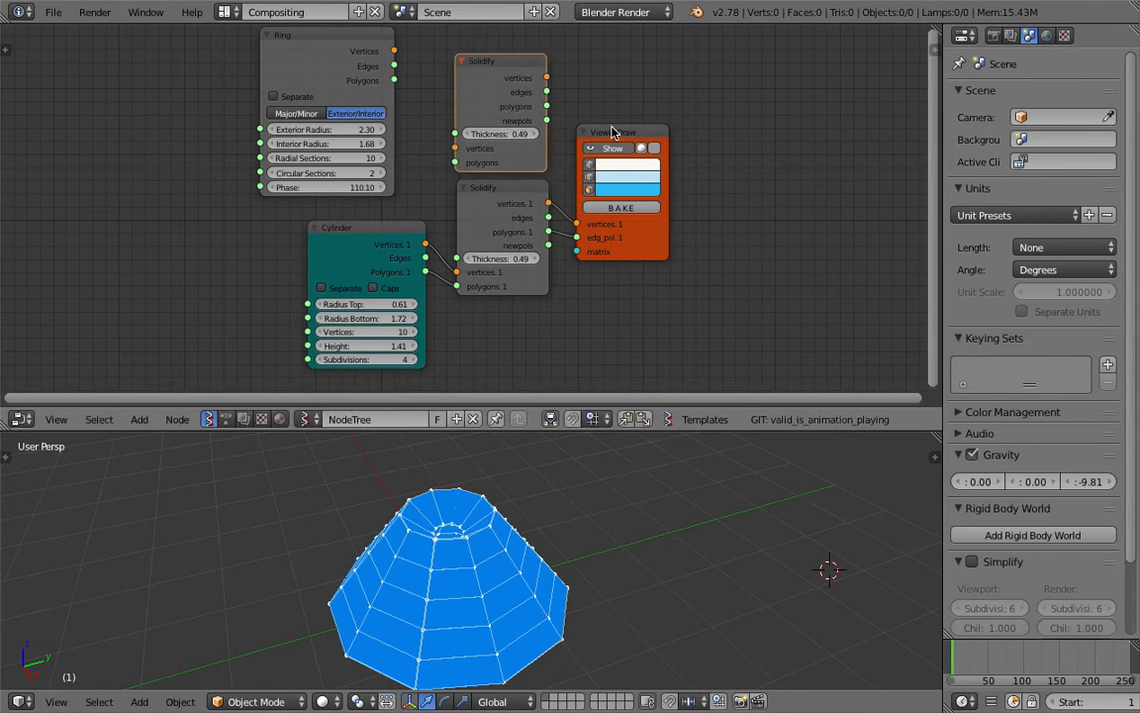
left_click_drag(610, 128, 697, 194)
left_click(697, 194)
key("shift+d")
left_click(671, 43)
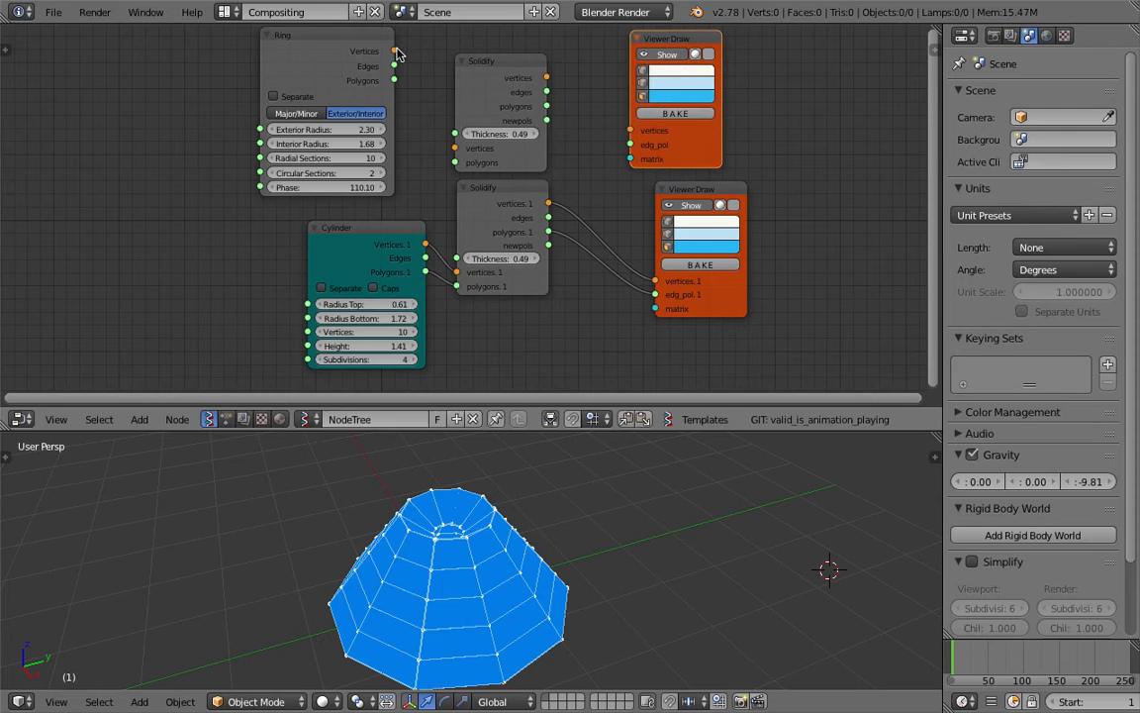
Step: Route the Ring's vertices and polygons through the duplicated Solidify into the duplicated Viewer Draw
left_click_drag(395, 51, 454, 147)
left_click_drag(395, 82, 456, 163)
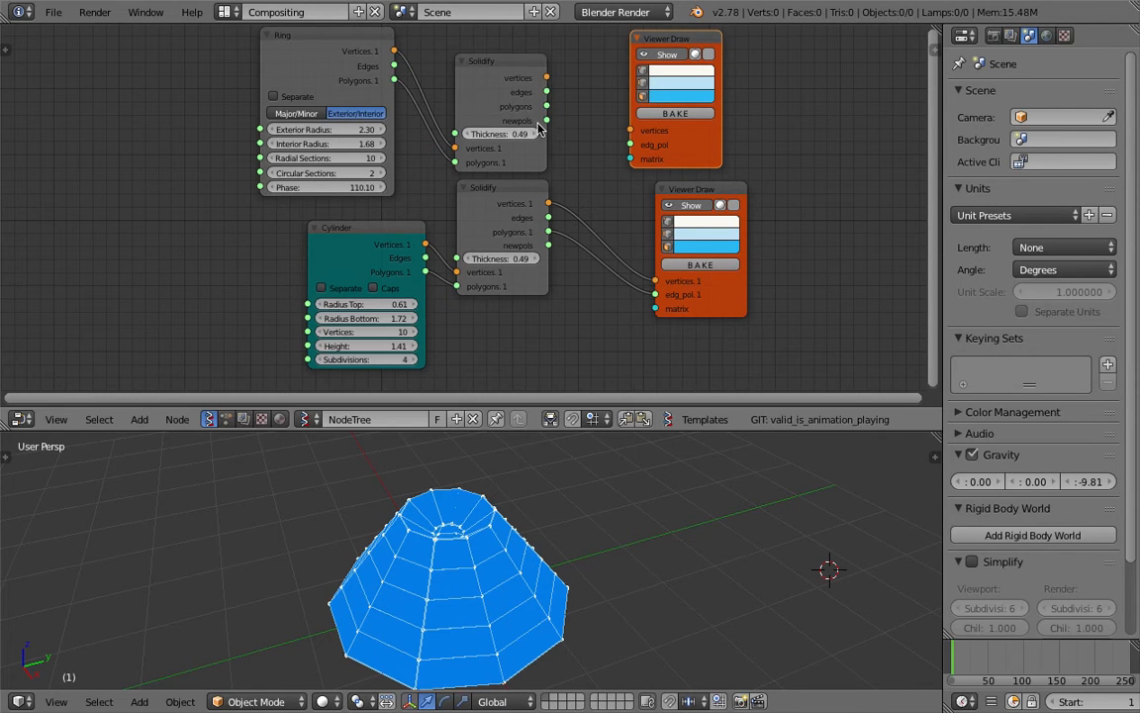
left_click_drag(548, 78, 630, 129)
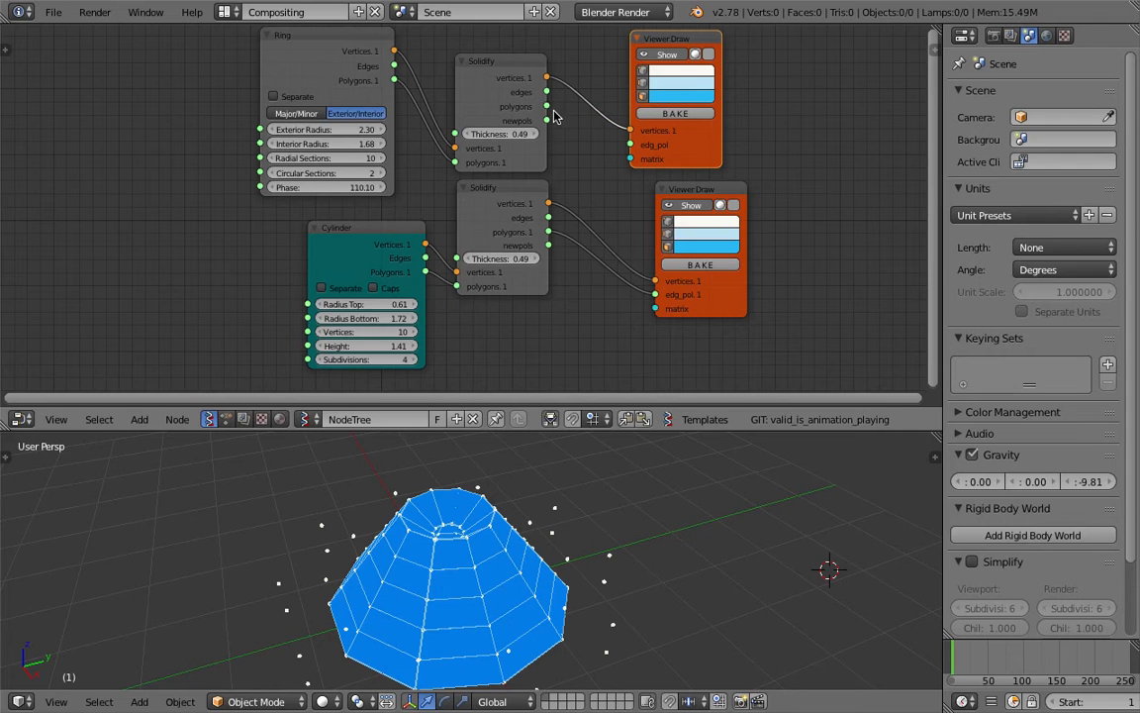
left_click_drag(547, 105, 629, 145)
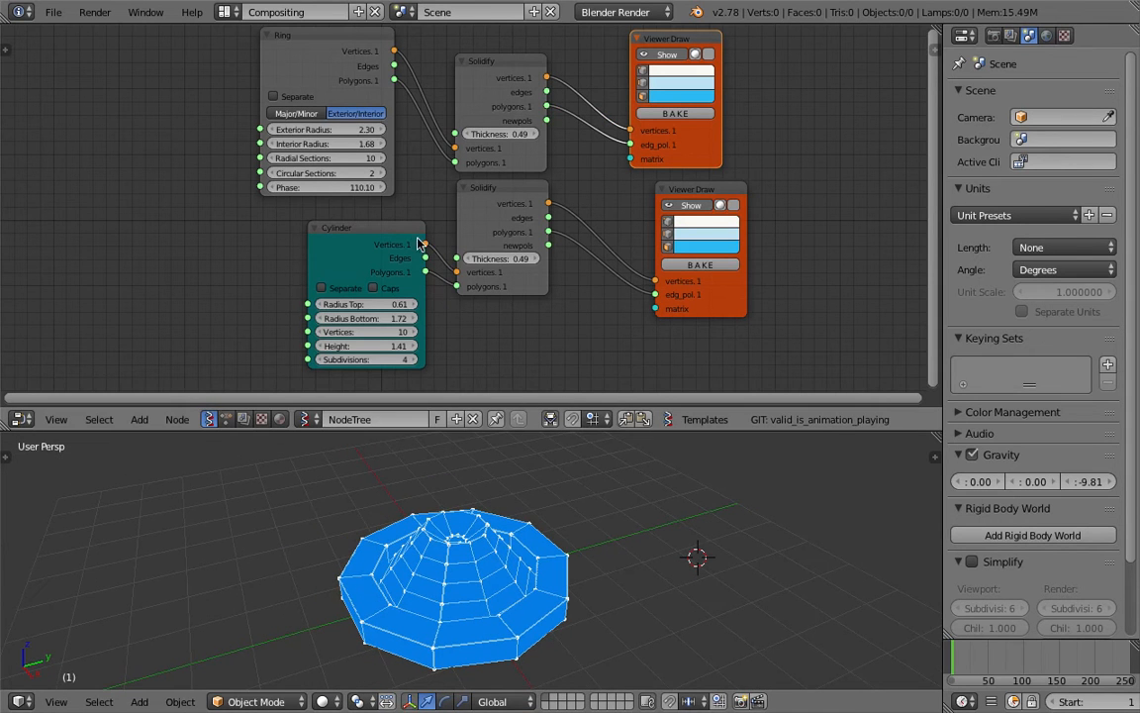
Step: Set the Ring's exterior radius to 3.02 and interior radius to 2.22, and its Solidify thickness to 2.32
mouse_move(341, 143)
left_mouse_down()
mouse_move(407, 129)
mouse_move(356, 143)
left_mouse_up()
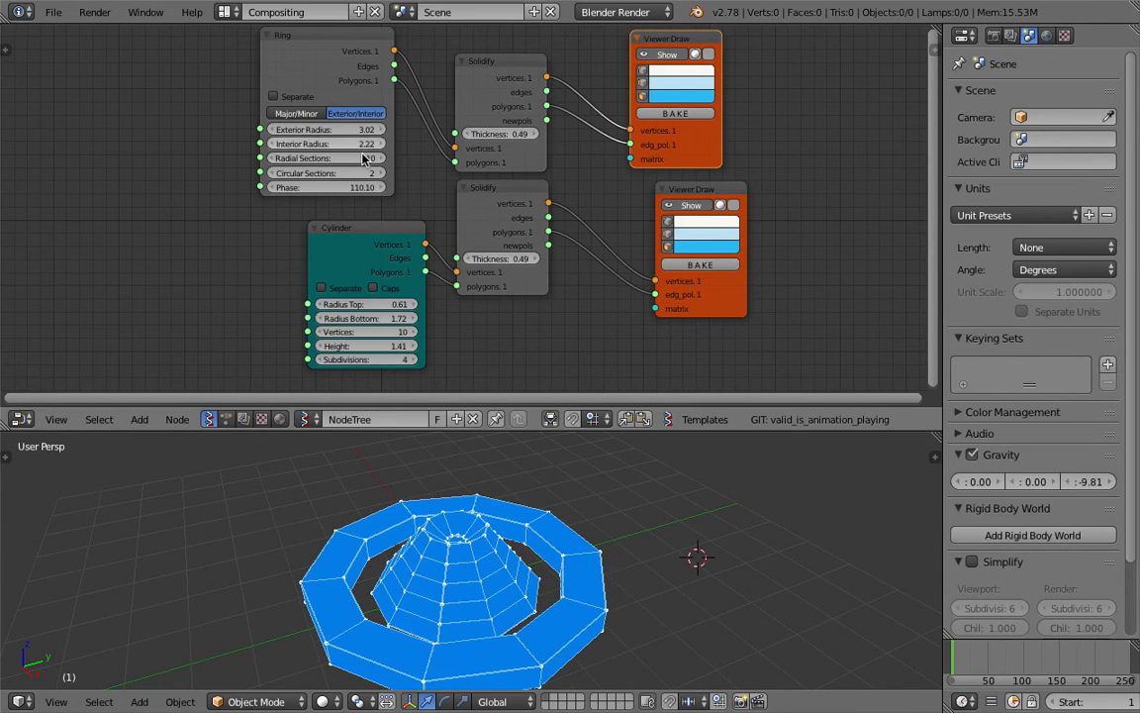
mouse_move(500, 133)
left_mouse_down()
mouse_move(535, 134)
mouse_move(486, 133)
left_mouse_up()
middle_click_drag(592, 467, 391, 495)
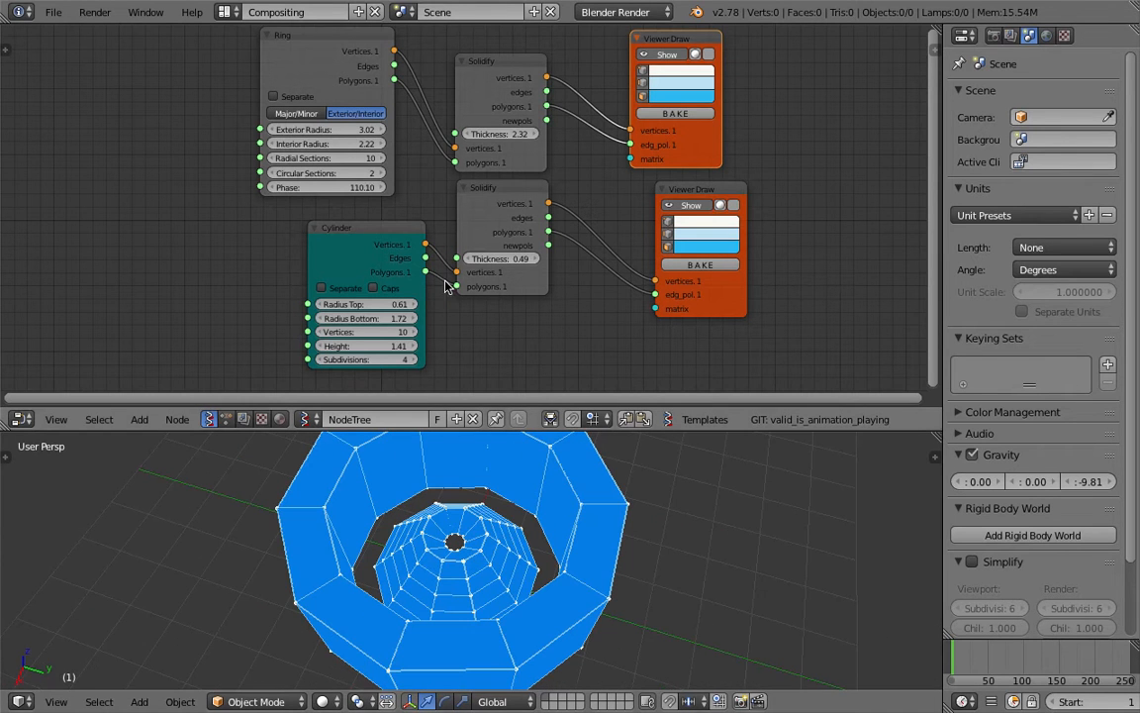
Step: Delete the Cylinder with its Solidify and Viewer Draw nodes, and reposition the remaining Ring and Solidify
middle_click_drag(364, 244, 375, 255)
left_click(375, 253)
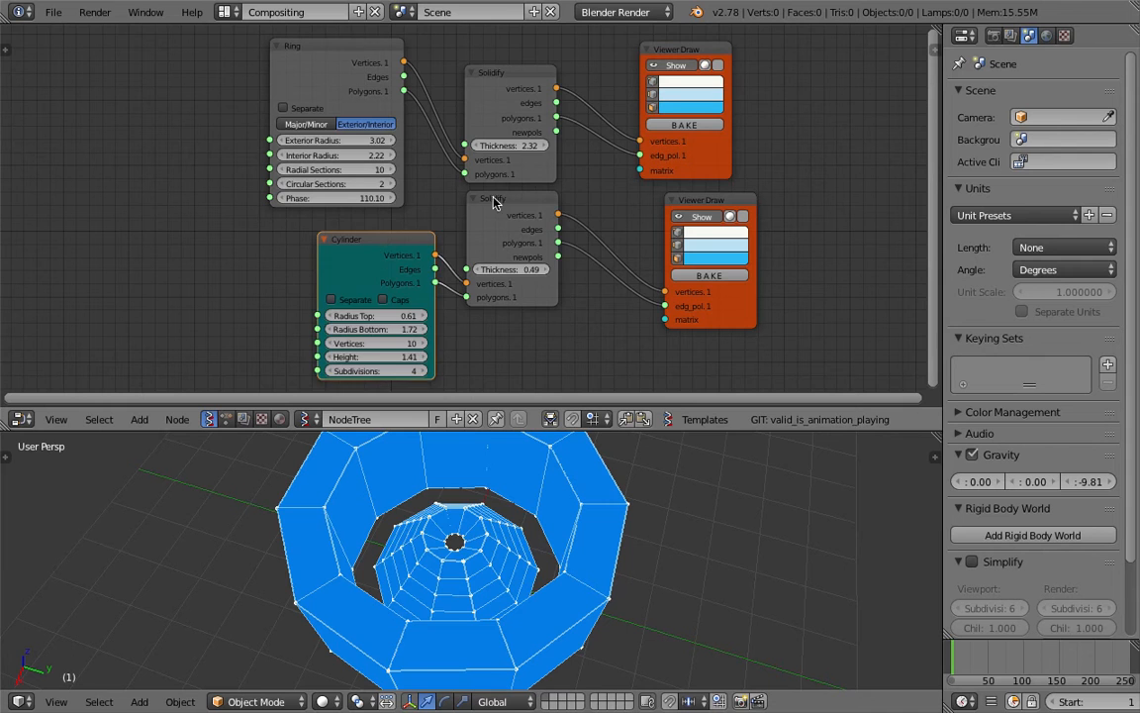
key("x")
left_click(498, 199)
key("x")
left_click_drag(512, 104, 522, 147)
left_click_drag(363, 66, 350, 137)
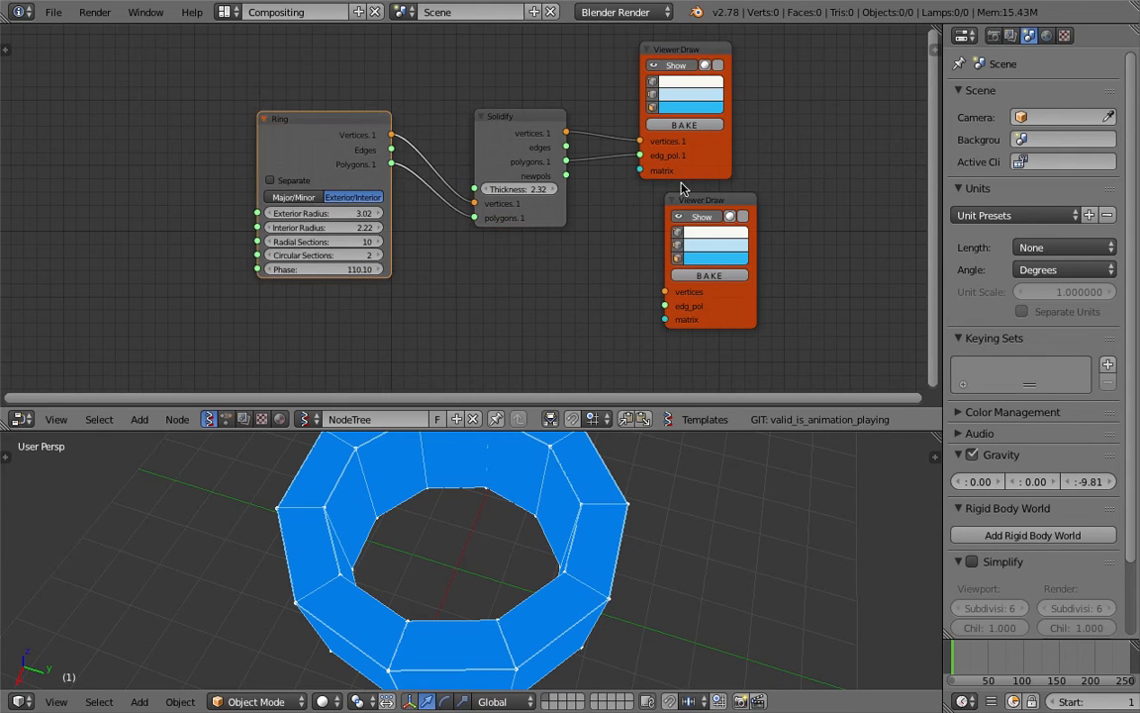
left_click_drag(698, 203, 762, 209)
key("x")
scroll(624, 272, "down", 1)
middle_click_drag(604, 282, 580, 260)
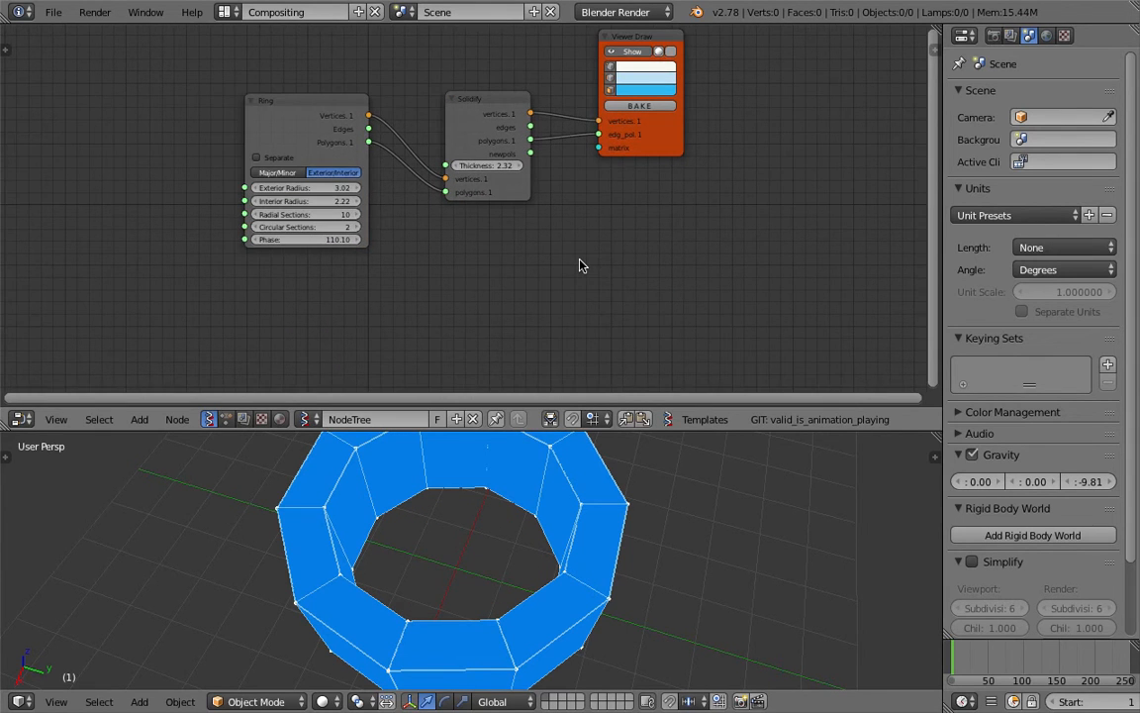
Step: Examine the list of generator nodes down to the Ring entry
key("shift+a")
mouse_move(641, 278)
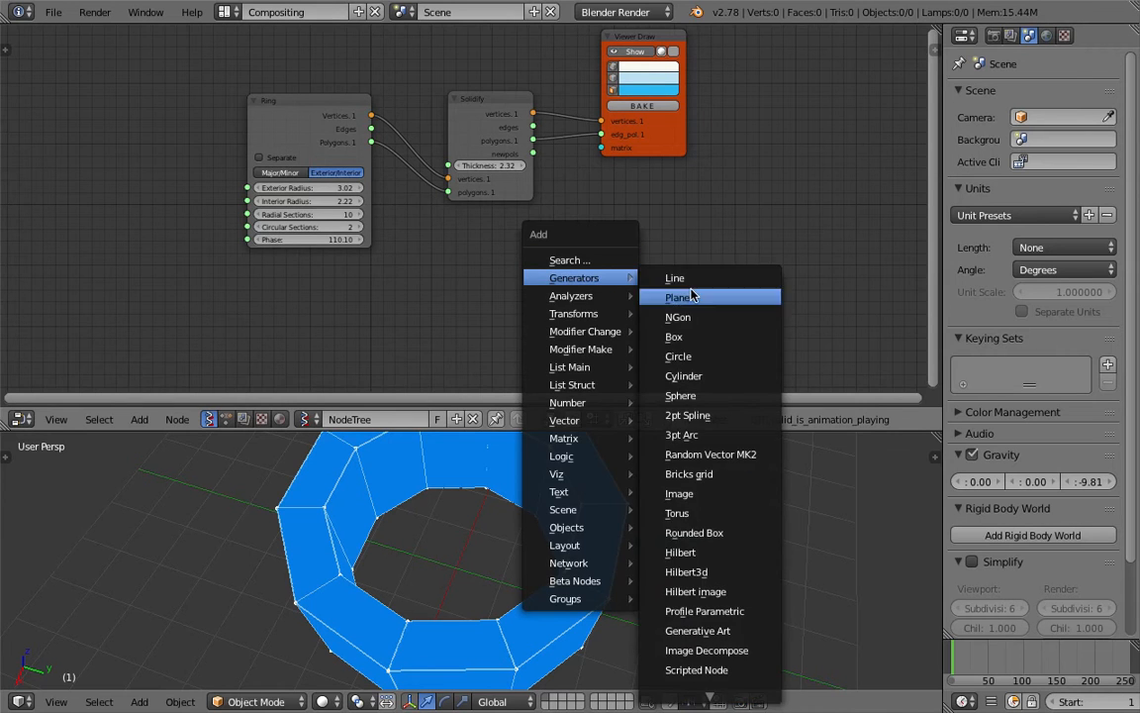
key("Escape")
key("shift+a")
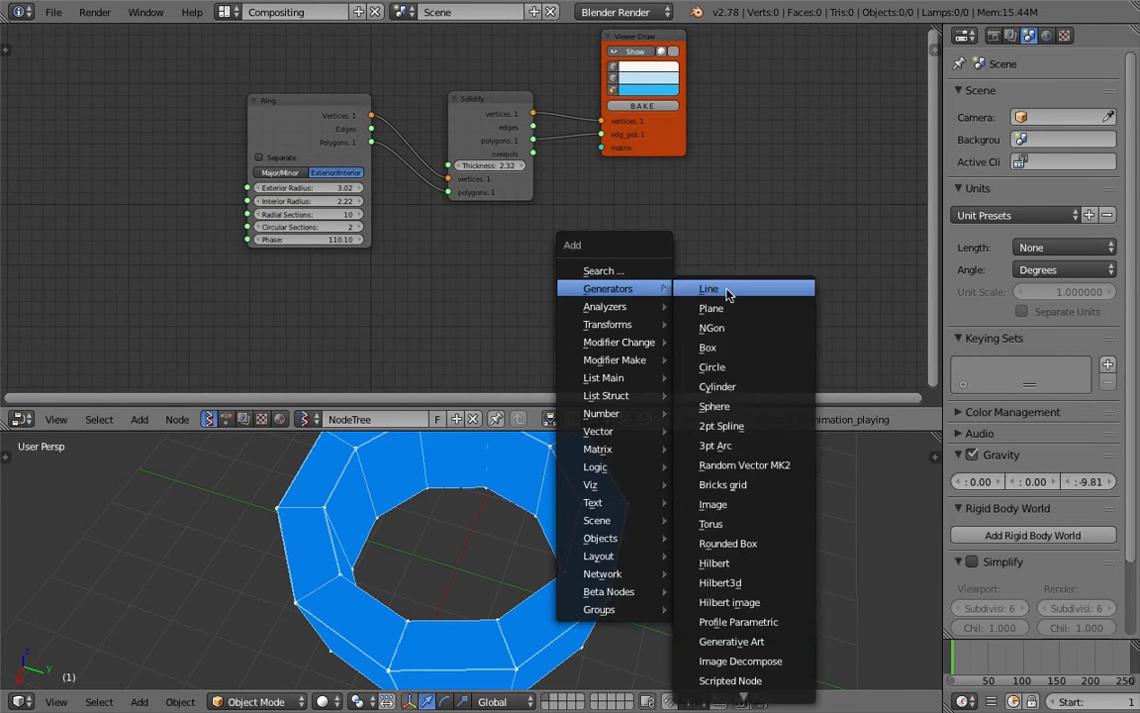
scroll(744, 647, "down", 3)
scroll(757, 586, "up", 1)
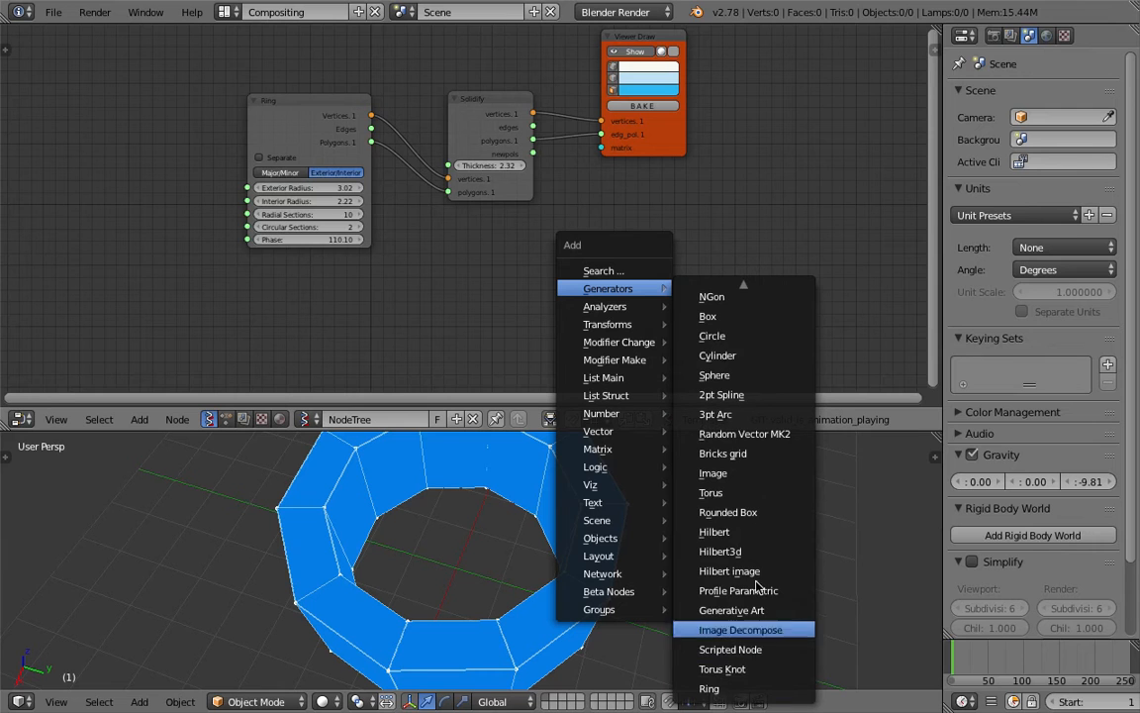
mouse_move(749, 285)
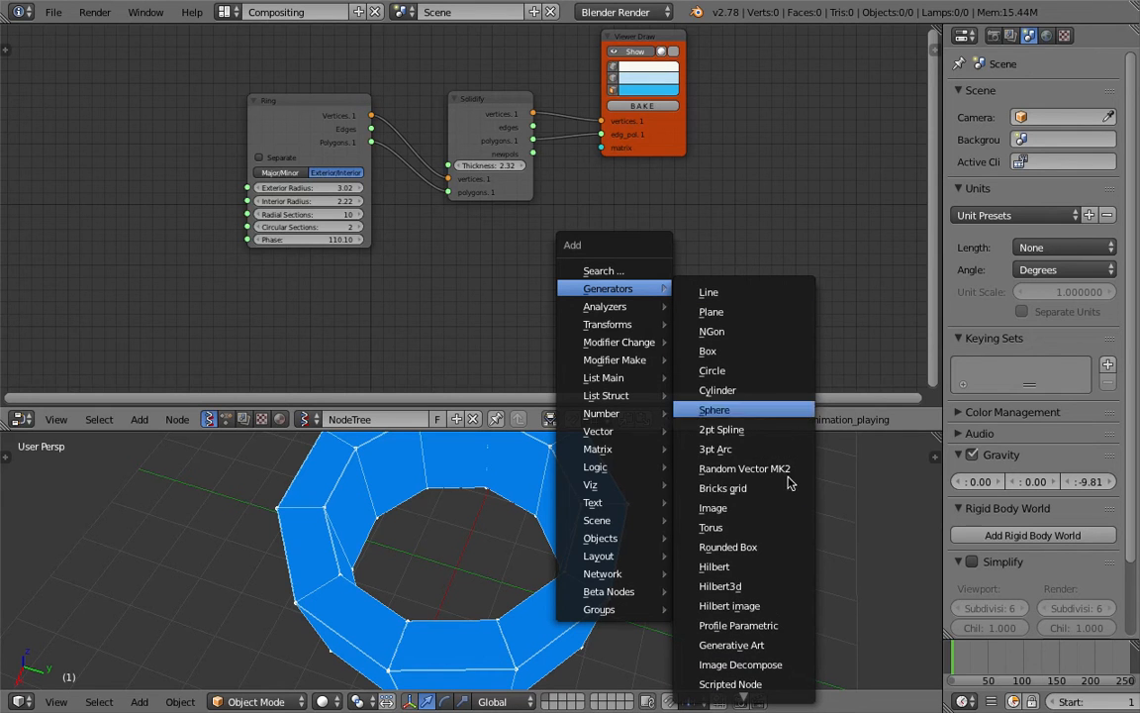
Step: Move the Solidify and Ring nodes slightly up and enlarge the 3D viewport to fit the whole ring
scroll(562, 231, "up", 2)
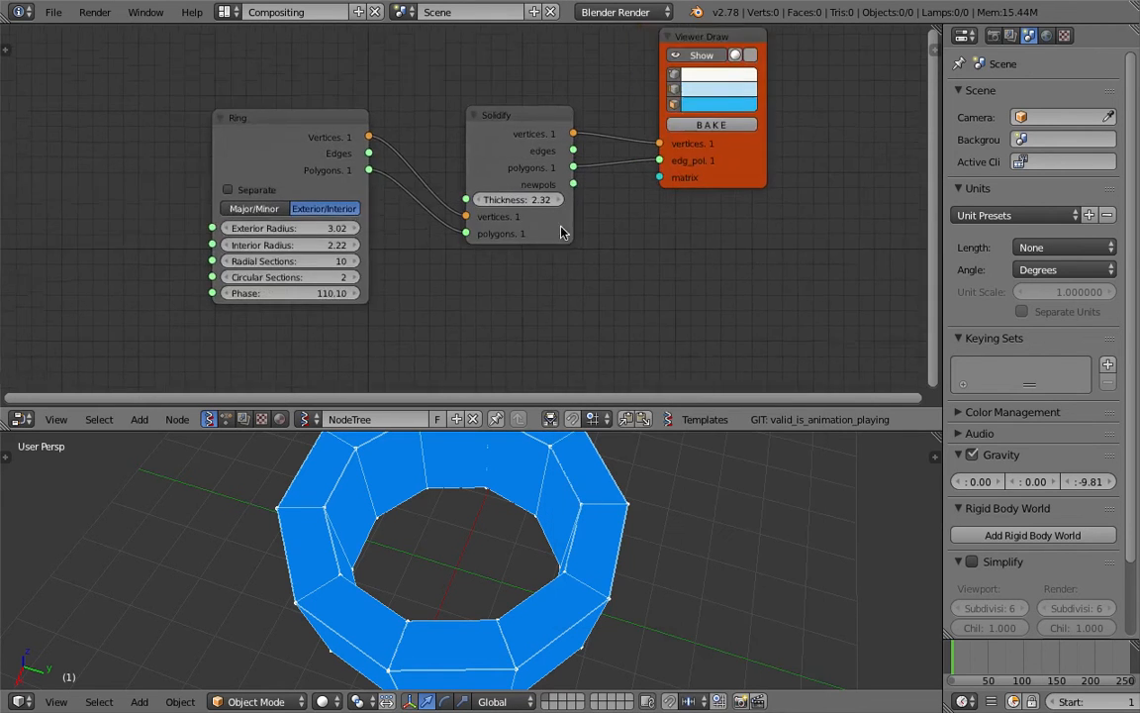
left_click_drag(522, 145, 504, 106)
left_click_drag(296, 147, 287, 112)
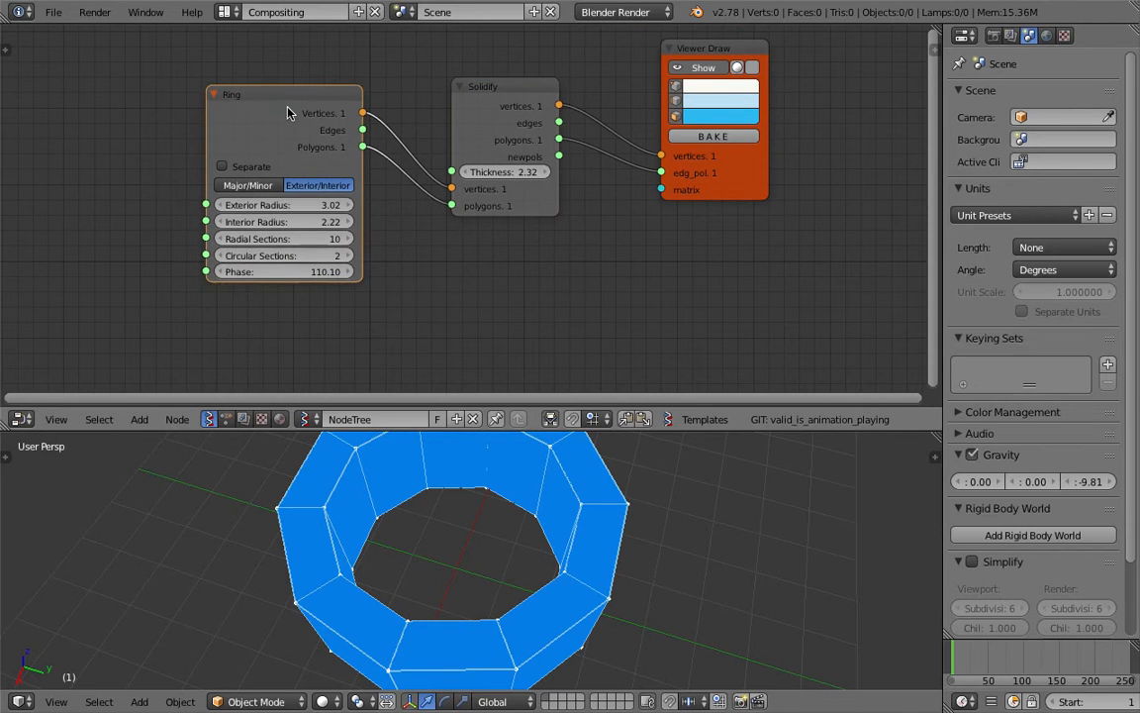
middle_click_drag(287, 111, 286, 75)
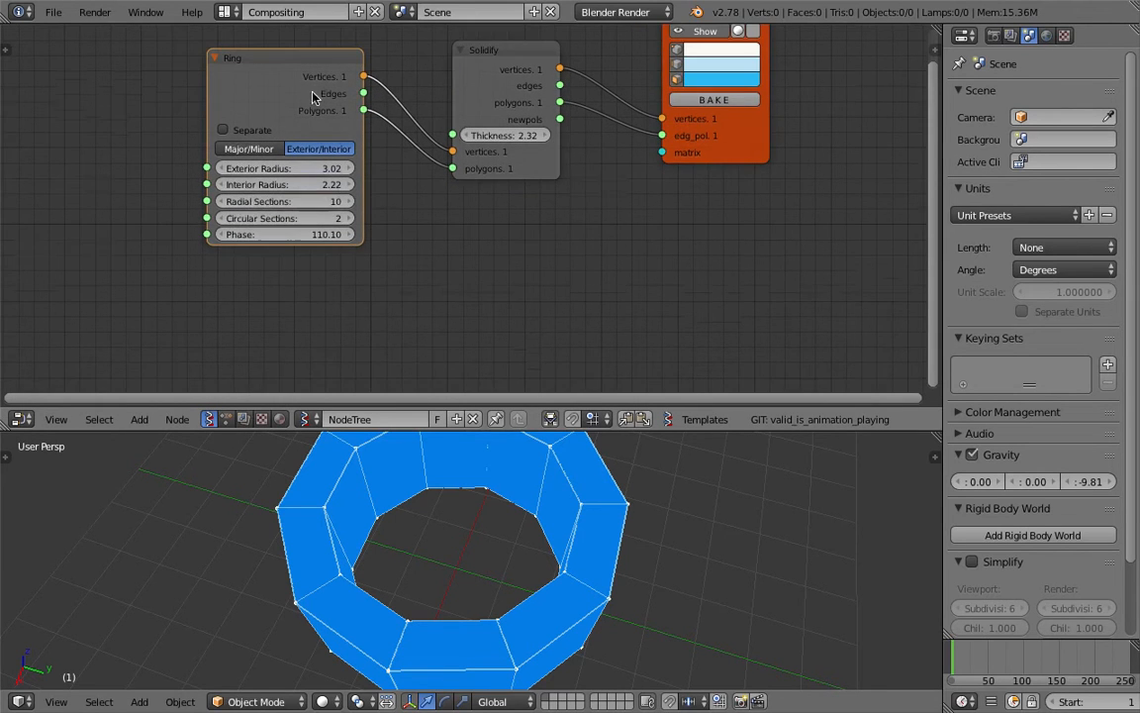
left_click_drag(641, 432, 638, 271)
middle_click_drag(633, 287, 594, 465)
left_click_drag(645, 268, 644, 322)
middle_click_drag(614, 415, 584, 524)
scroll(608, 404, "down", 2)
middle_click_drag(584, 201, 583, 236)
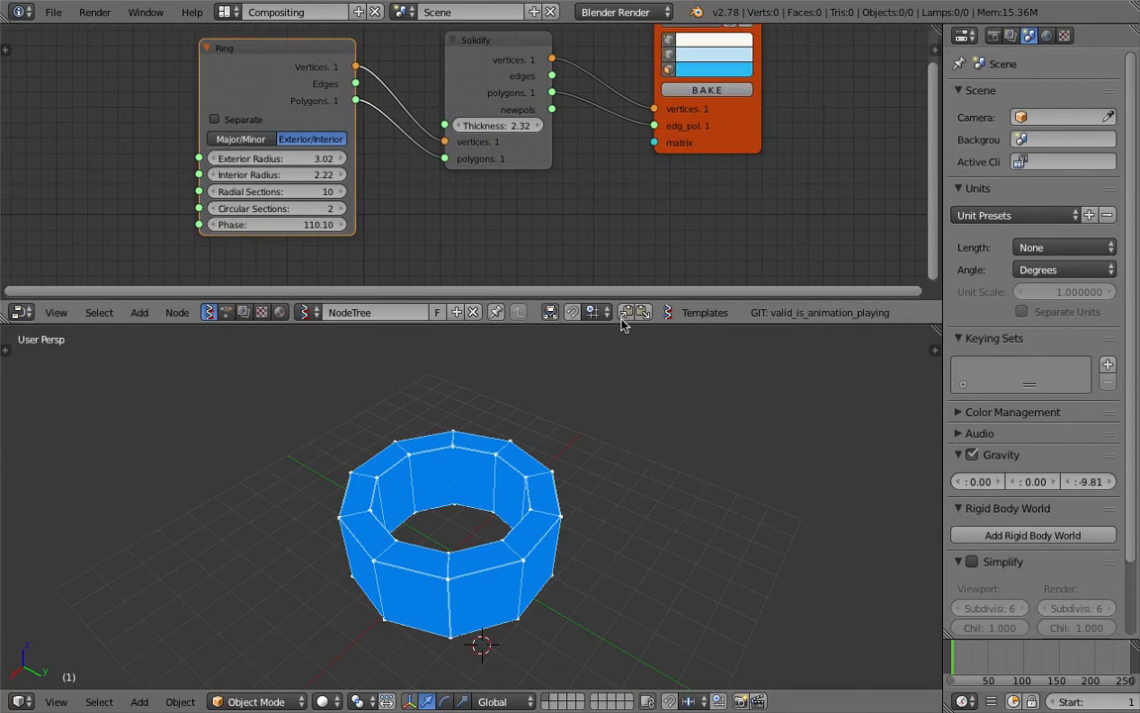
left_click_drag(624, 303, 624, 378)
Step: Save the file to the Desktop as ring_001.blend
key("ctrl+shift+s")
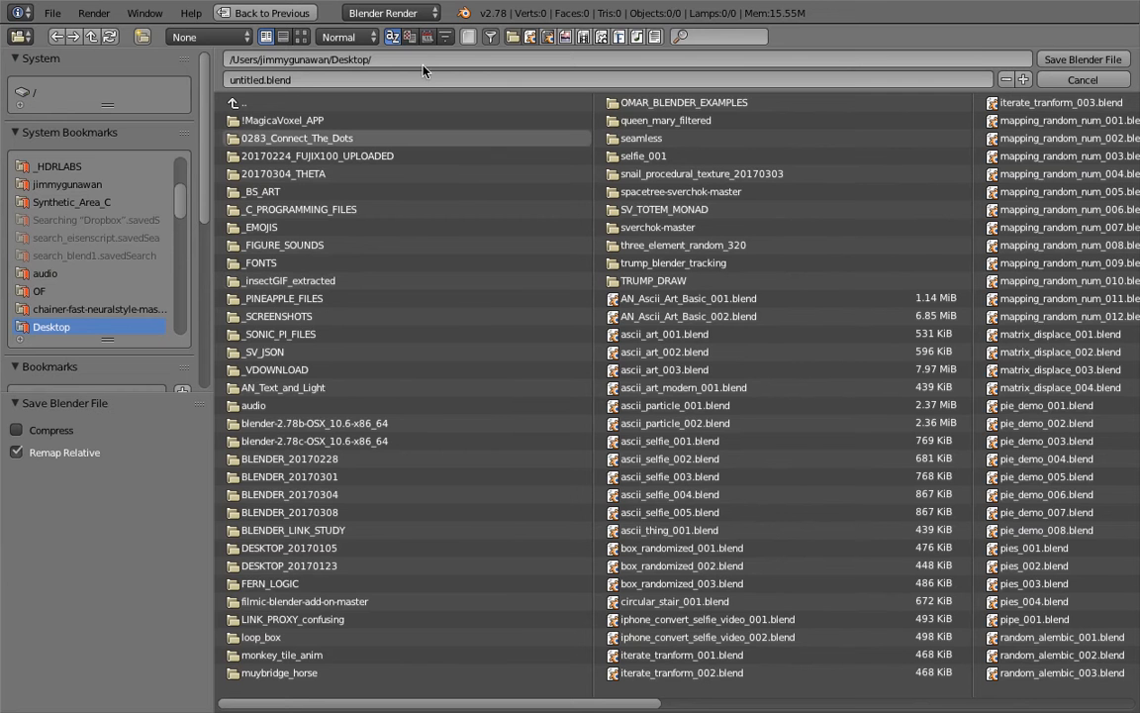
left_click(420, 78)
type("ring_001")
key("Return")
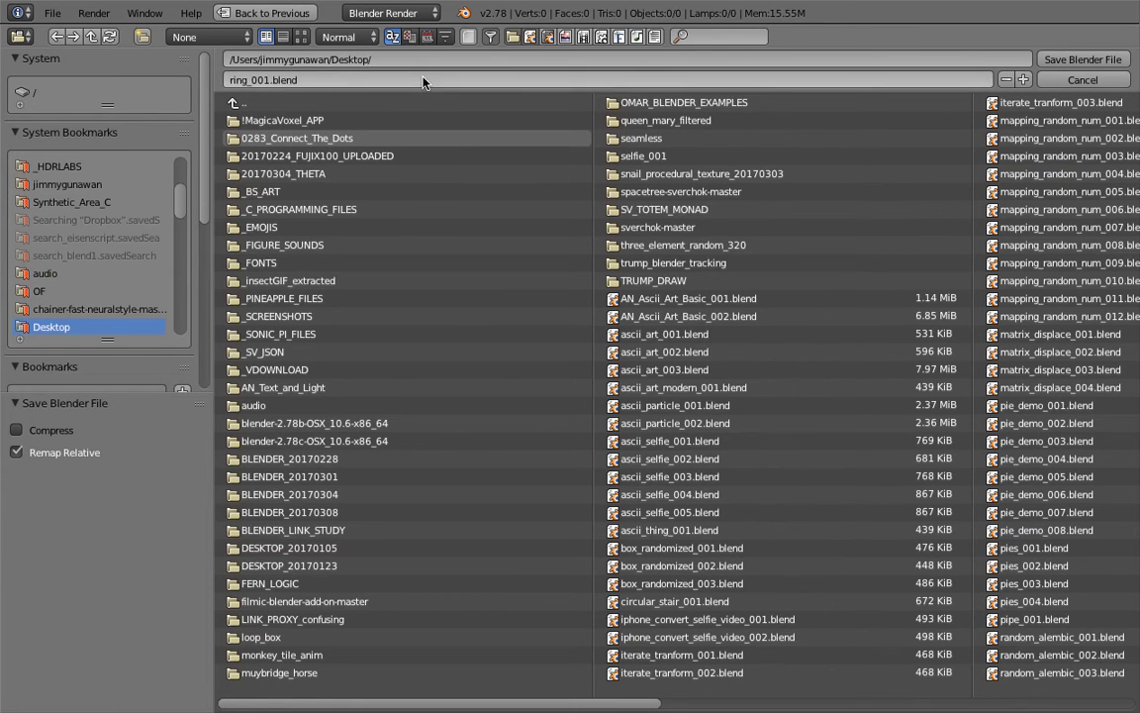
left_click(1079, 60)
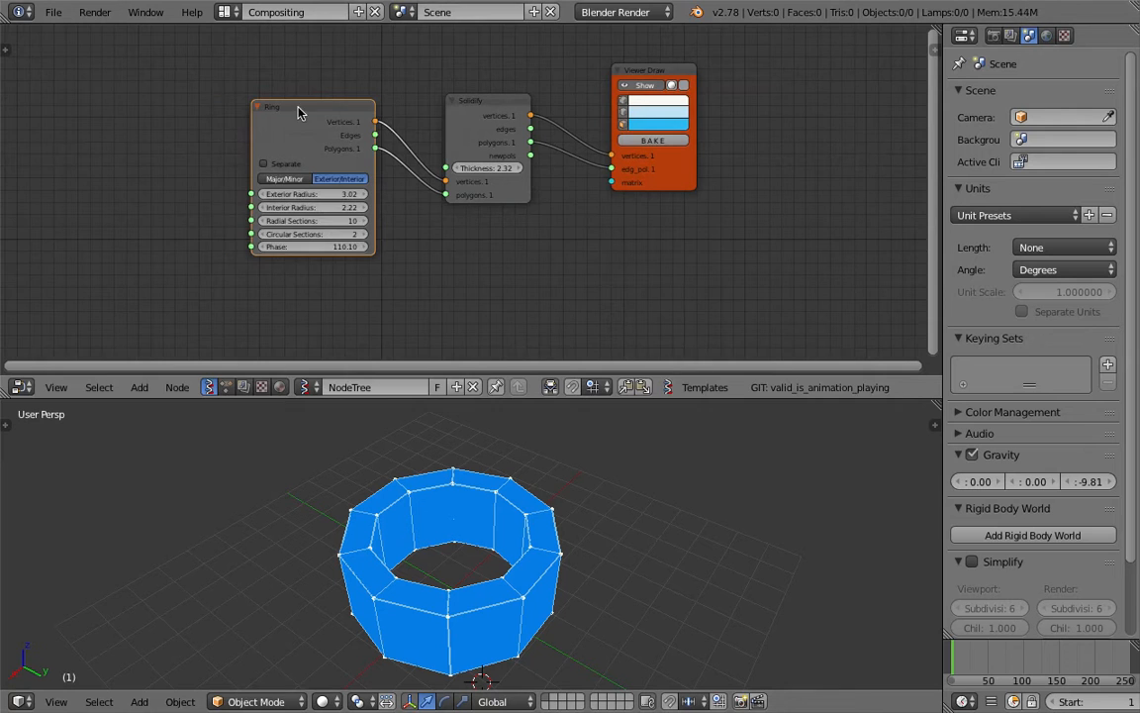
Step: Narrow the Ring node, switch it to Major/Minor, and set major radius 3.82, minor radius 0.58 and 11 radial sections
left_click_drag(297, 107, 271, 98)
middle_click_drag(236, 111, 223, 116)
scroll(260, 117, "up", 2)
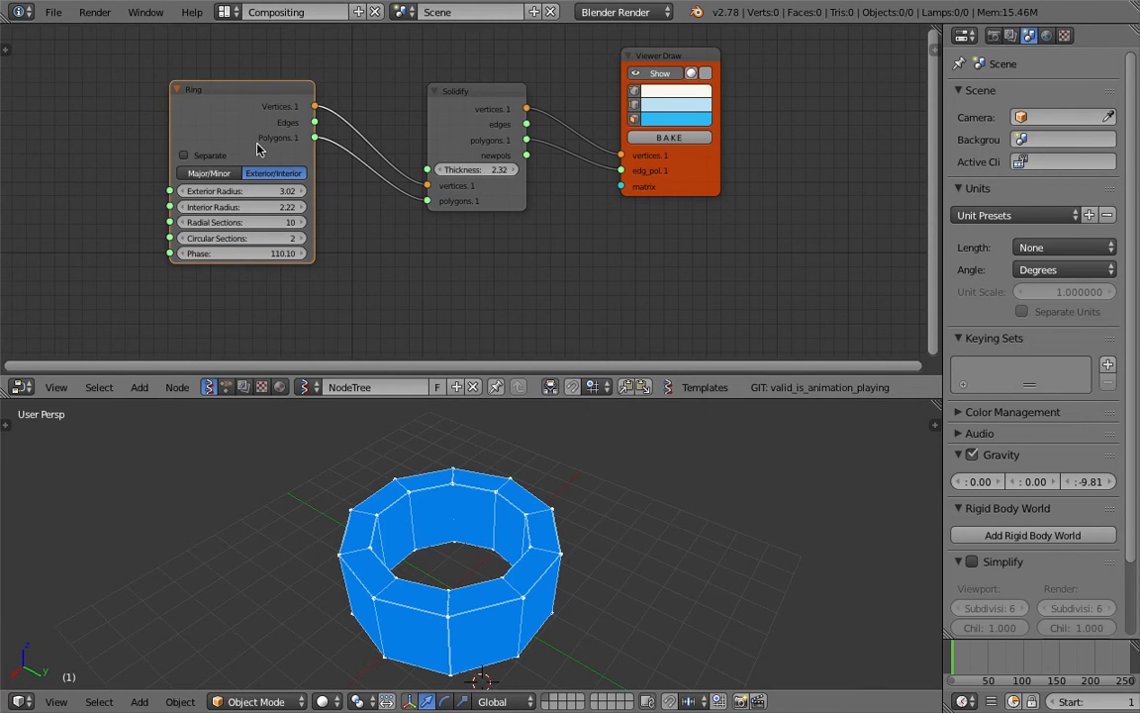
left_click_drag(174, 113, 188, 115)
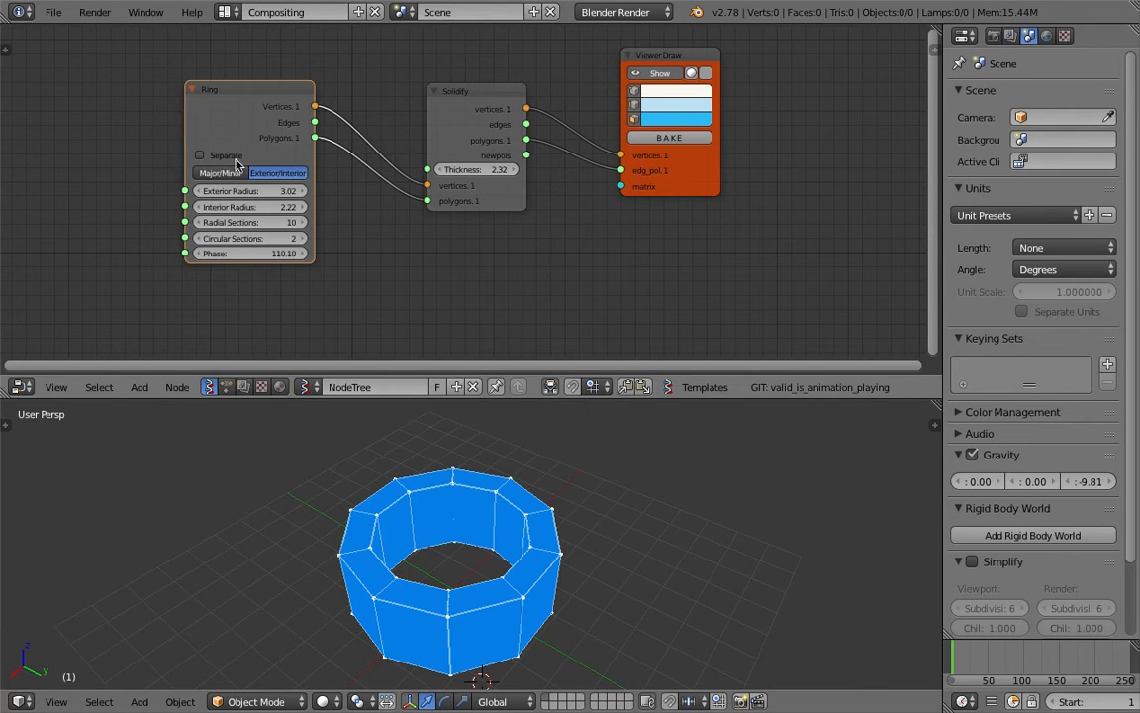
left_click_drag(249, 191, 280, 223)
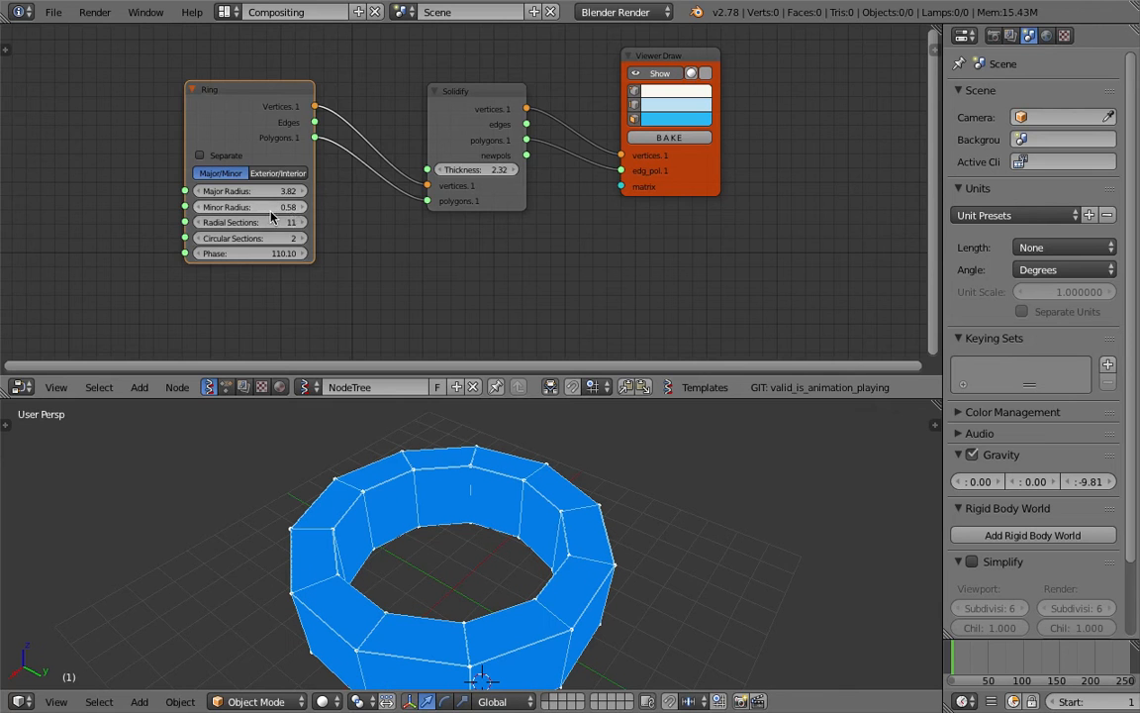
Step: Spread the Ring, Solidify and Viewer Draw nodes apart and enlarge the node editor
left_click_drag(259, 104, 252, 80)
scroll(465, 104, "down", 3)
left_click_drag(450, 115, 419, 98)
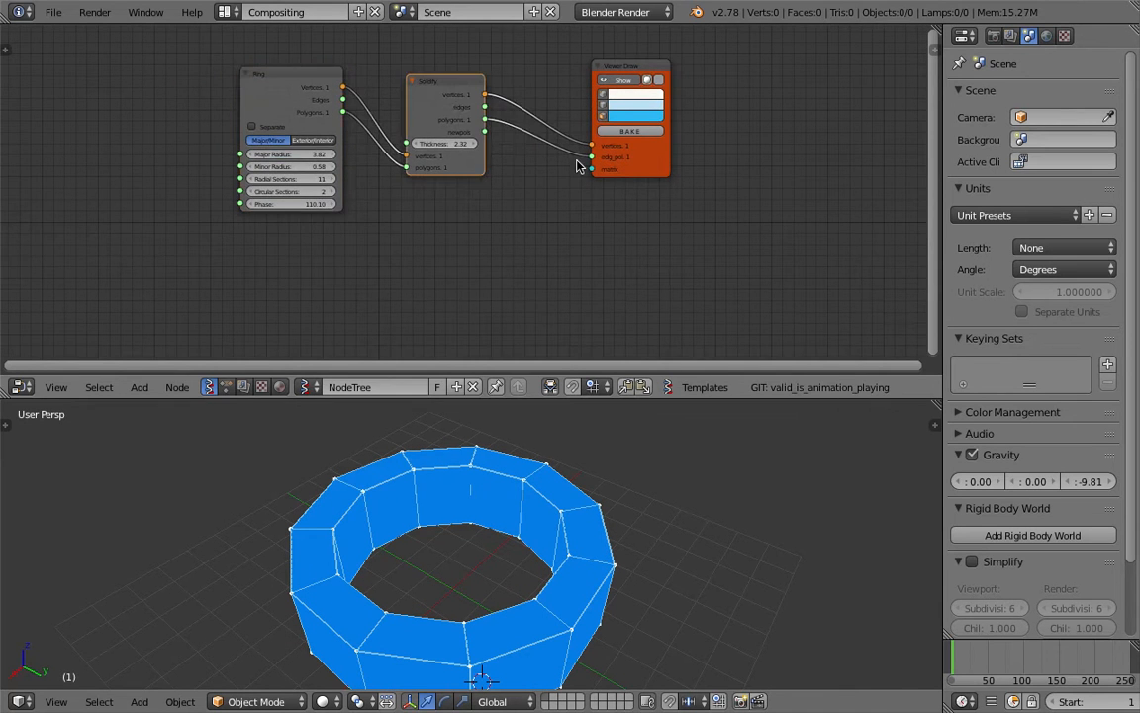
scroll(579, 159, "up", 2)
left_click_drag(683, 154, 726, 174)
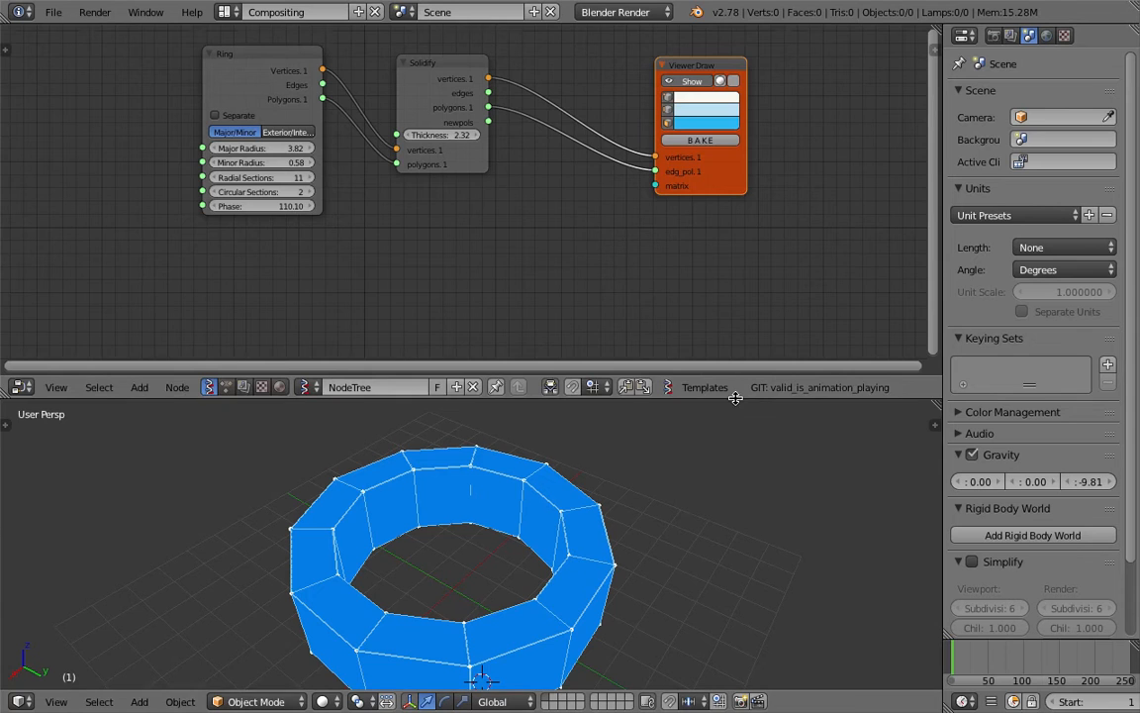
left_click_drag(736, 399, 735, 492)
scroll(263, 230, "up", 2)
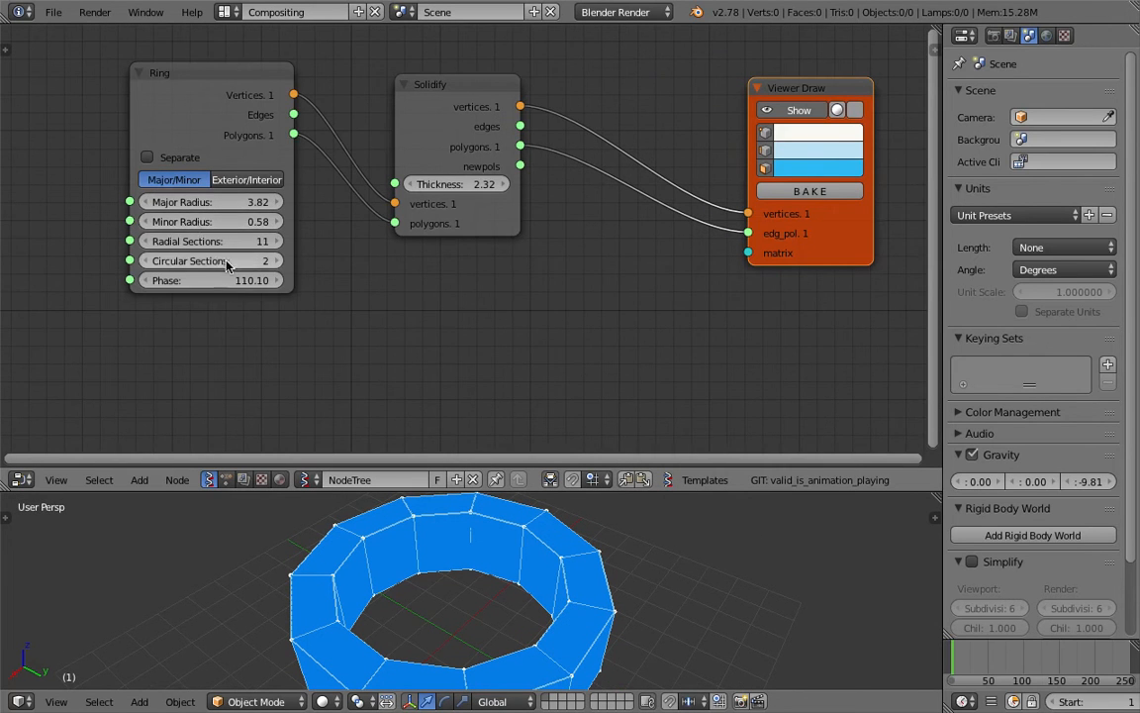
Step: Save the changes over the existing ring_001.blend file
scroll(258, 216, "down", 1)
scroll(408, 520, "down", 2)
middle_click_drag(410, 523, 473, 559)
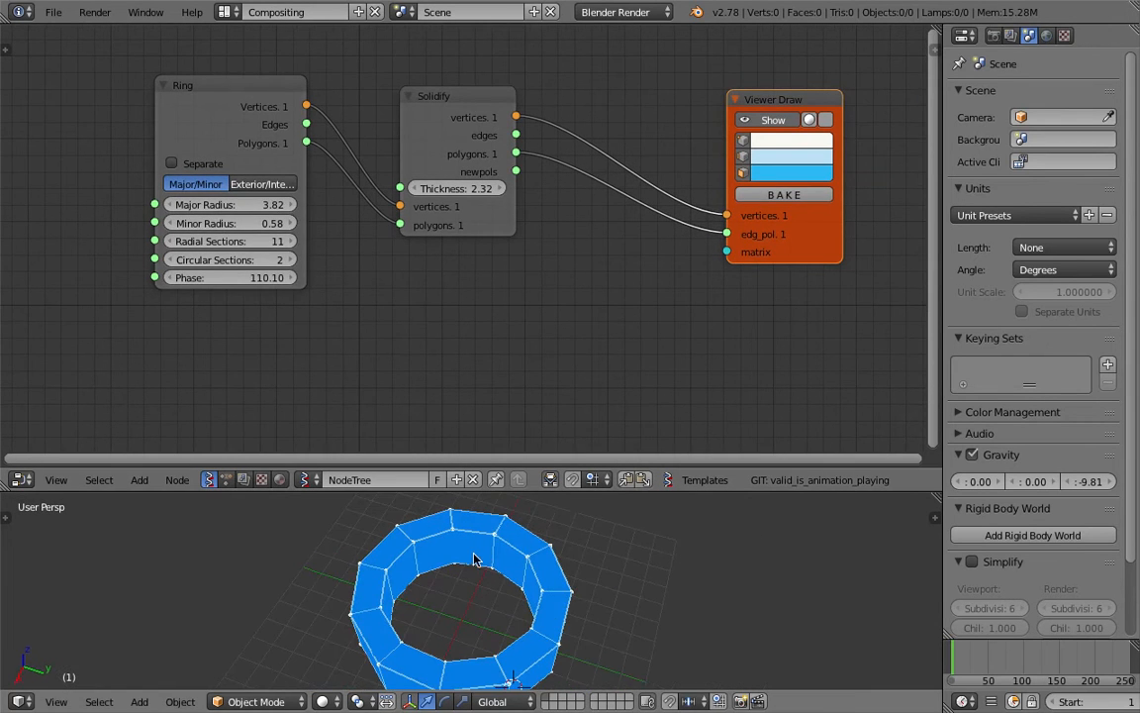
middle_click_drag(451, 612, 478, 586)
key("ctrl+s")
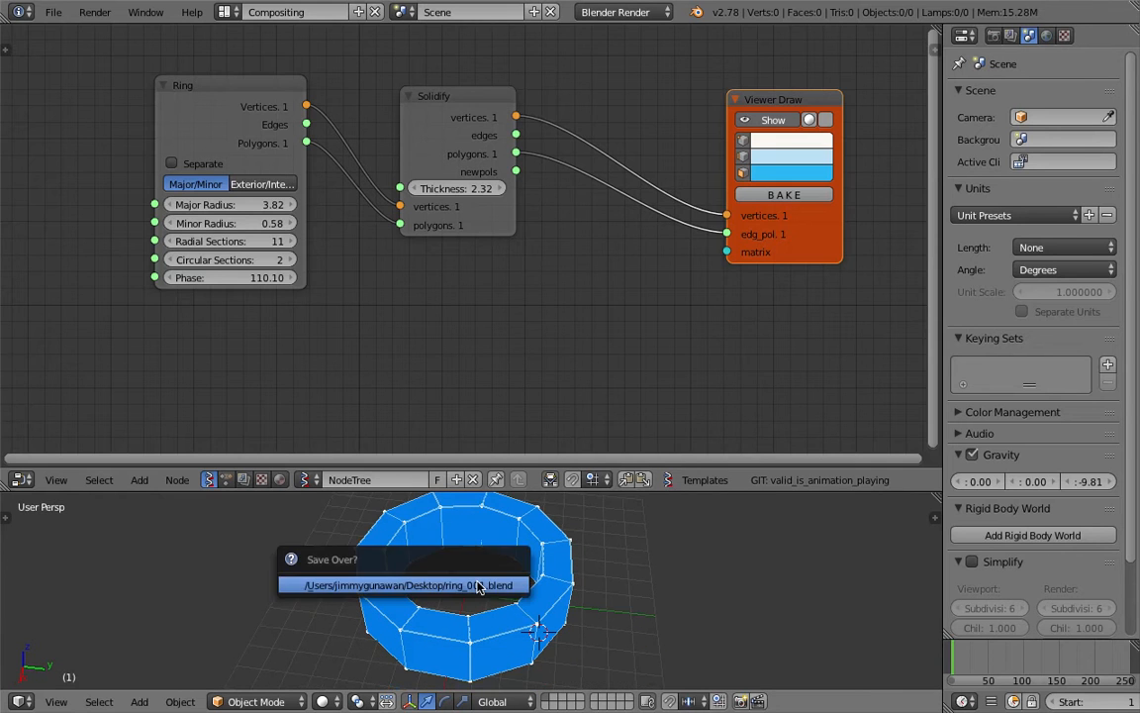
left_click(478, 586)
Step: Remove the Solidify node and connect the Ring's vertices and polygons directly to Viewer Draw
scroll(408, 193, "down", 2)
middle_click_drag(542, 511, 566, 543)
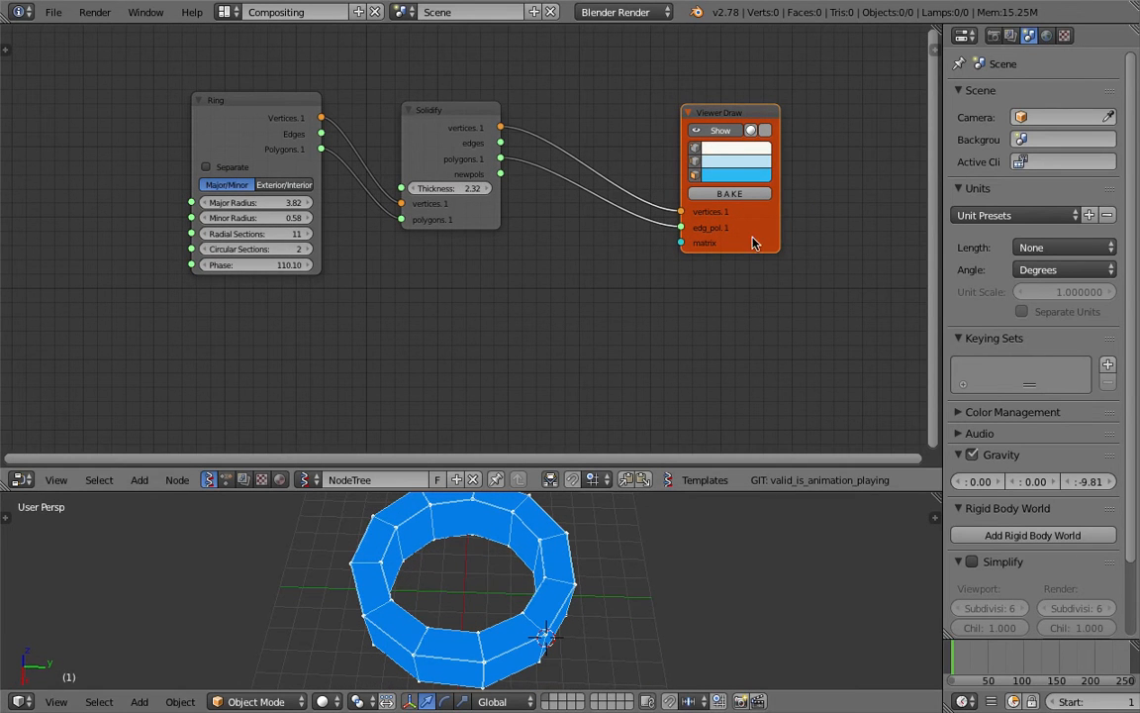
left_click_drag(752, 242, 769, 252)
left_click_drag(428, 120, 444, 105)
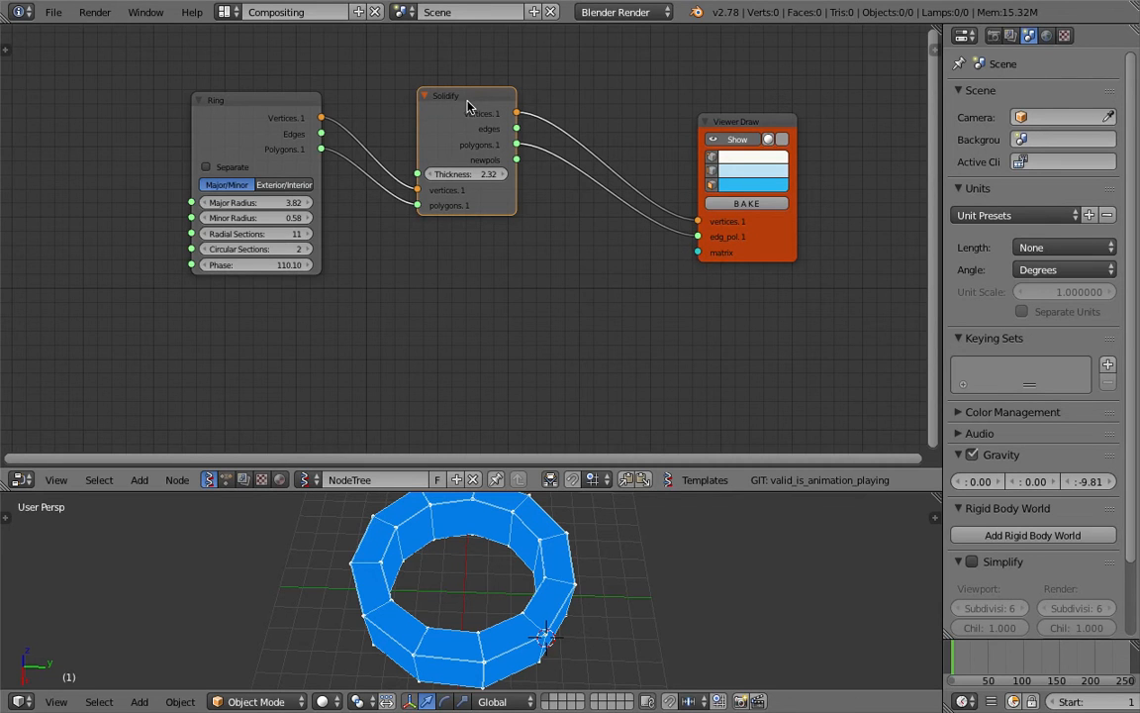
key("x")
mouse_move(307, 100)
left_mouse_down()
mouse_move(420, 84)
mouse_move(698, 221)
left_mouse_up()
left_click_drag(448, 130, 696, 236)
middle_click_drag(541, 547, 610, 543)
middle_click_drag(701, 291, 669, 260)
Step: Add a Matrix in node below the Ring-to-Viewer links and connect its matrix output to Viewer Draw's matrix input
key("shift+a")
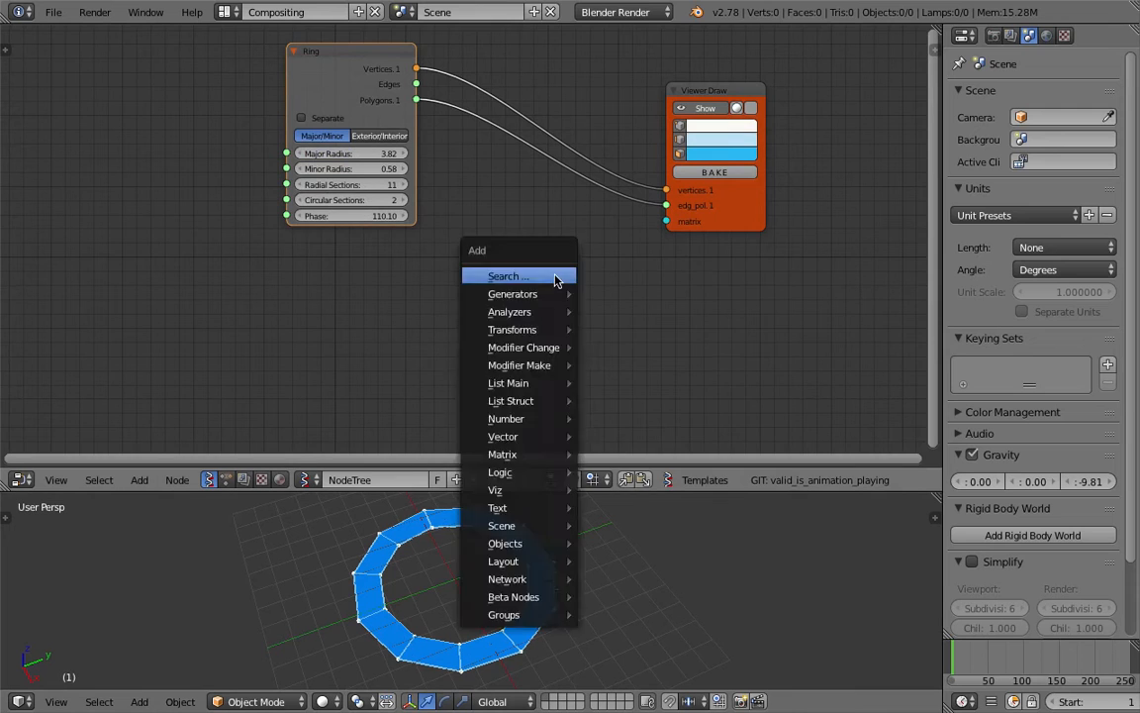
left_click(554, 275)
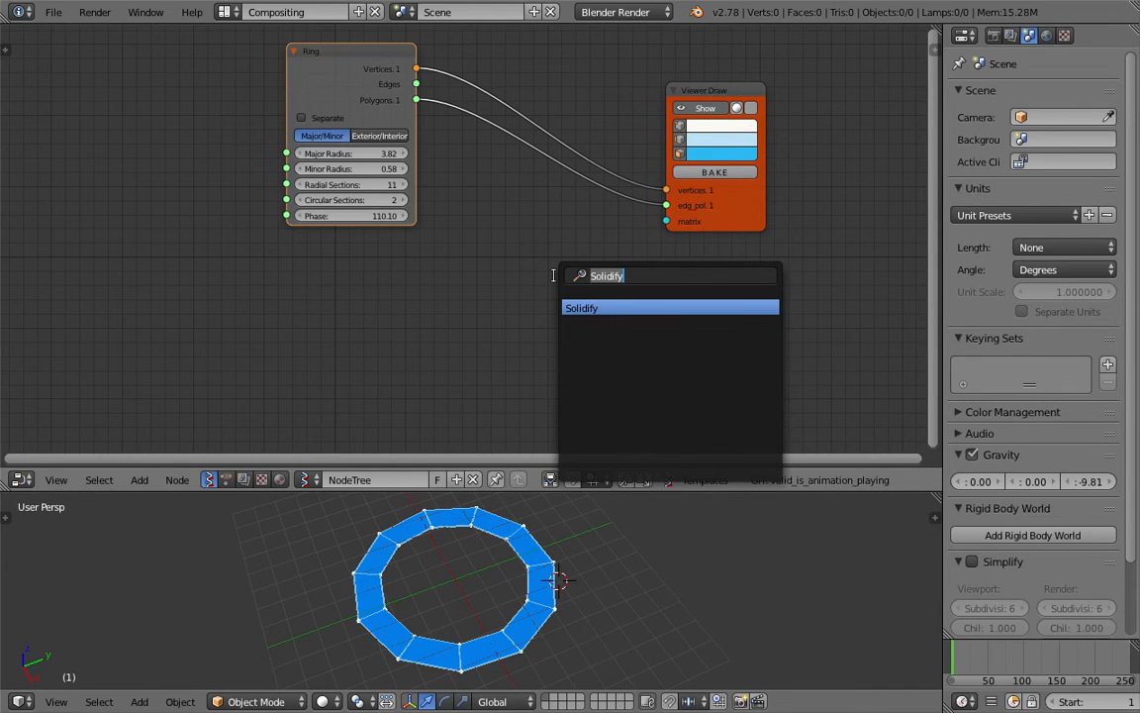
type("matrix ")
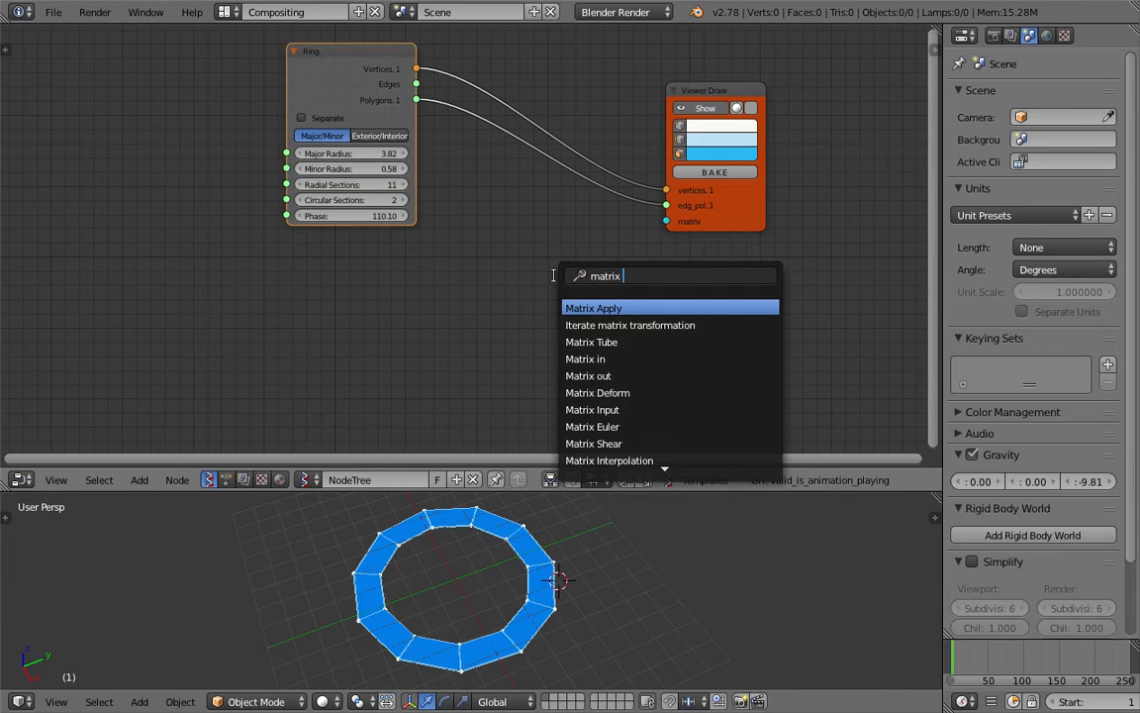
type("i")
key("Return")
left_click(500, 218)
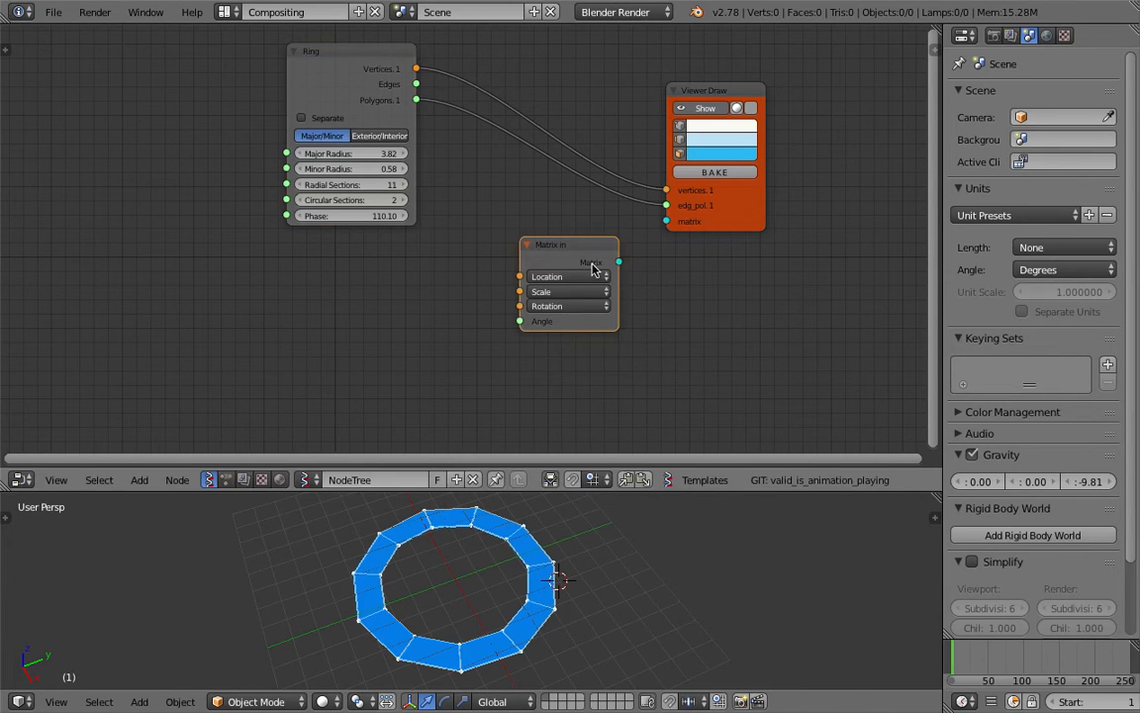
left_click_drag(619, 262, 666, 221)
middle_click_drag(354, 263, 406, 238)
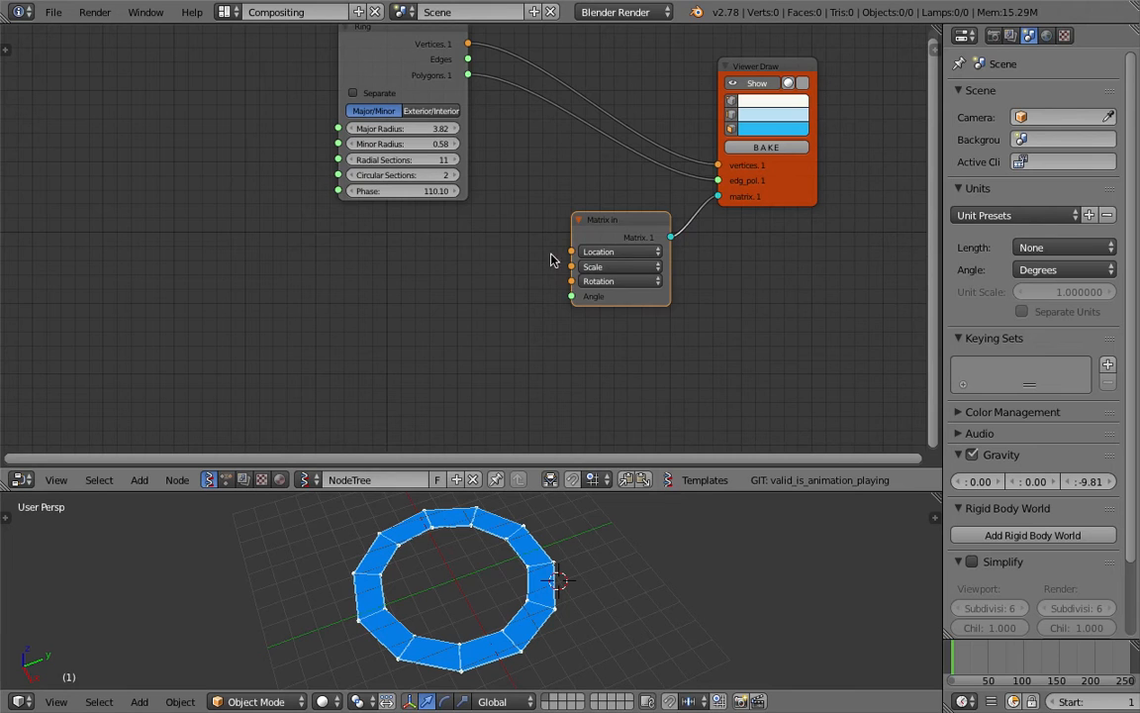
Step: Add a Line node below the Ring node and connect its vertices to the Matrix in node's location input
key("space")
type("line")
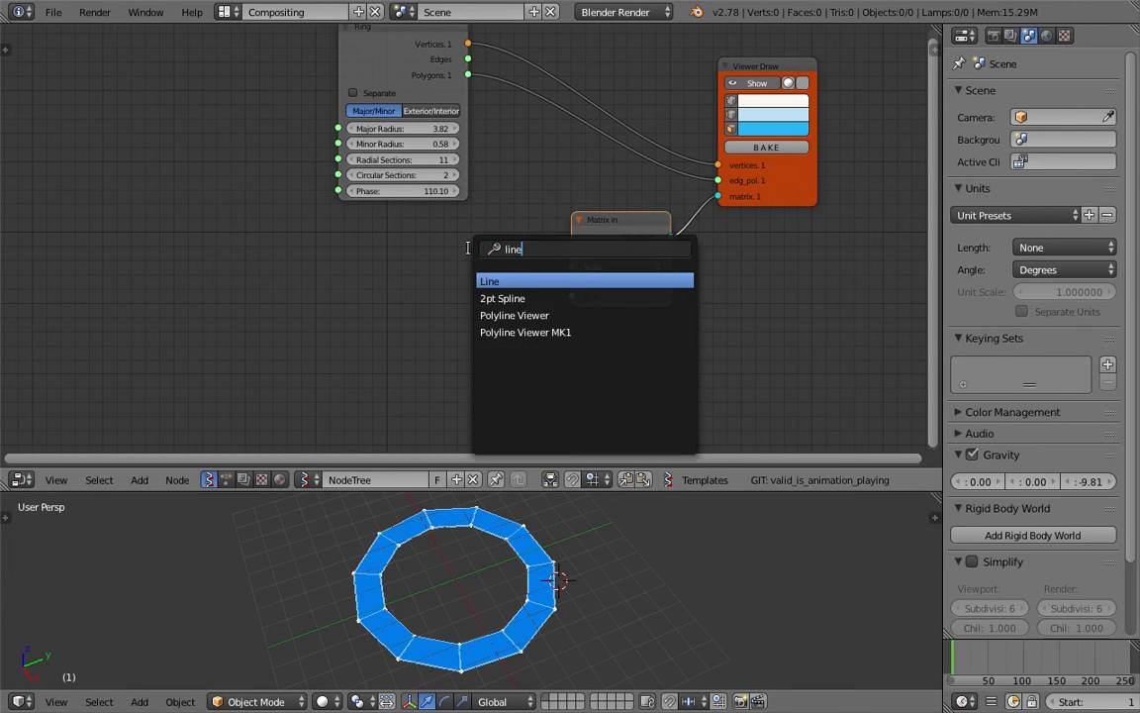
key("Return")
left_click(390, 231)
left_click_drag(487, 250, 571, 252)
left_click_drag(418, 236, 395, 236)
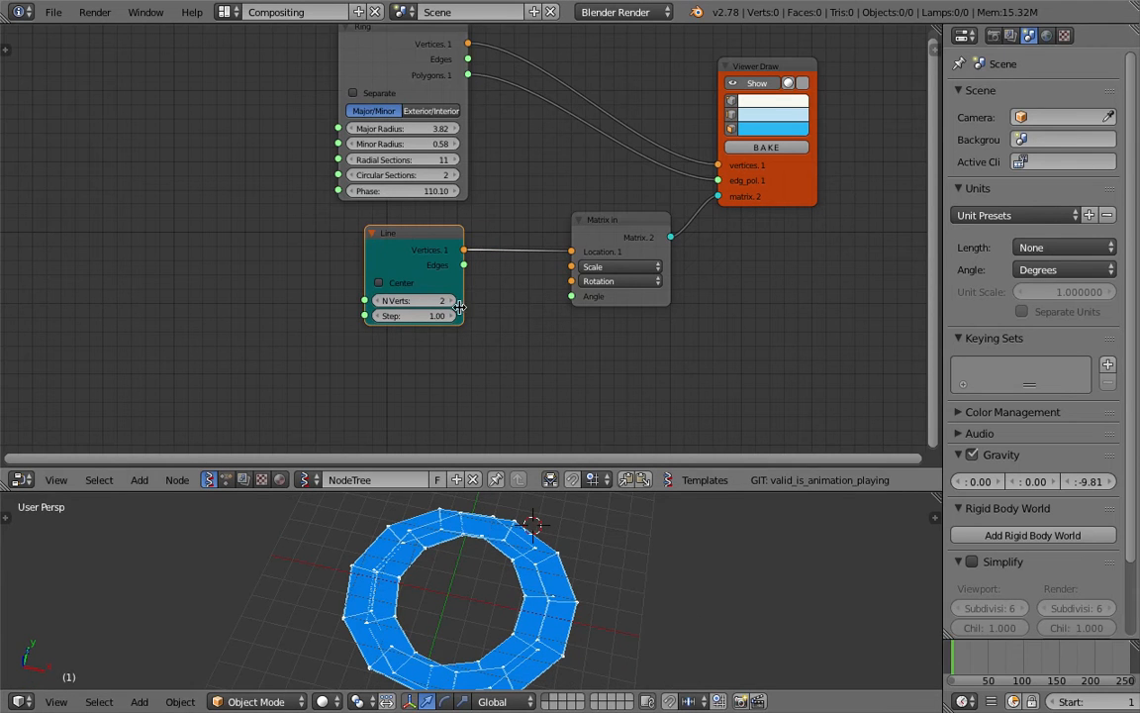
Step: Set the Line node to 5 vertices with a step of 9.40 and shift it slightly away from Matrix in
left_click(453, 301)
left_click(452, 301)
left_click(452, 301)
left_click_drag(431, 315, 525, 316)
scroll(677, 664, "down", 3)
middle_click_drag(617, 625, 461, 598, "shift")
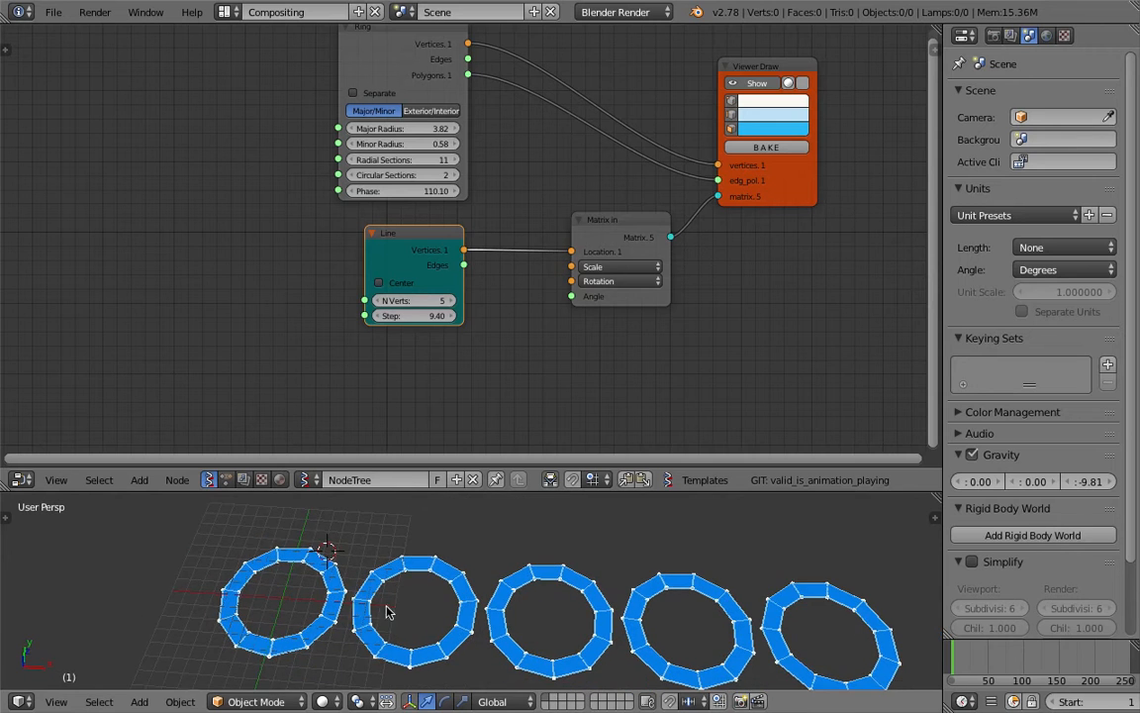
scroll(761, 622, "down", 2)
scroll(353, 226, "up", 3)
middle_click_drag(404, 218, 374, 180)
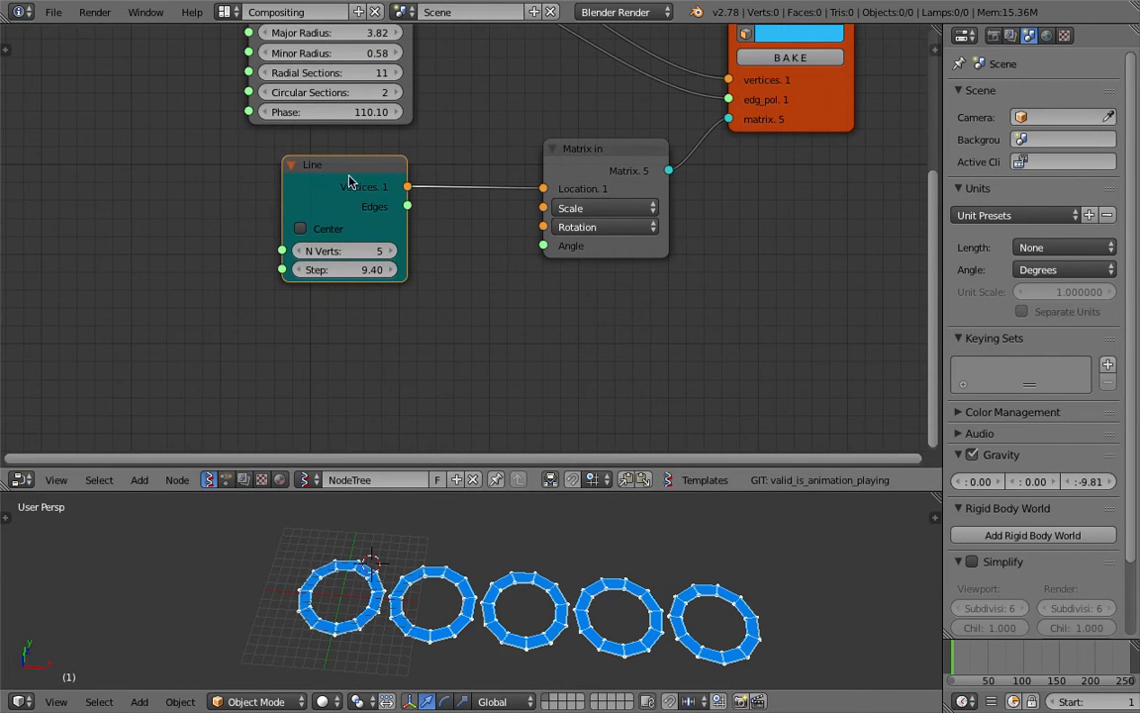
mouse_move(348, 181)
left_mouse_down()
mouse_move(432, 202)
mouse_move(350, 171)
left_mouse_up()
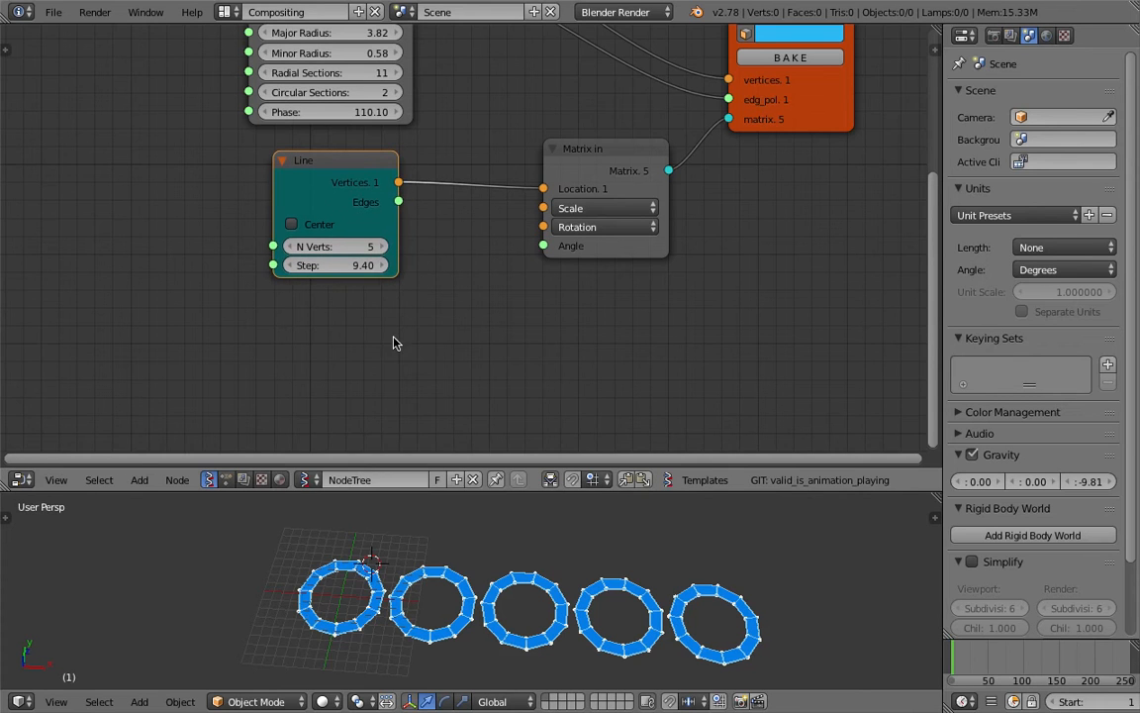
Step: Try a Range Float node below the Line node, switched to Step mode
key("alt+space")
type("range f")
key("Return")
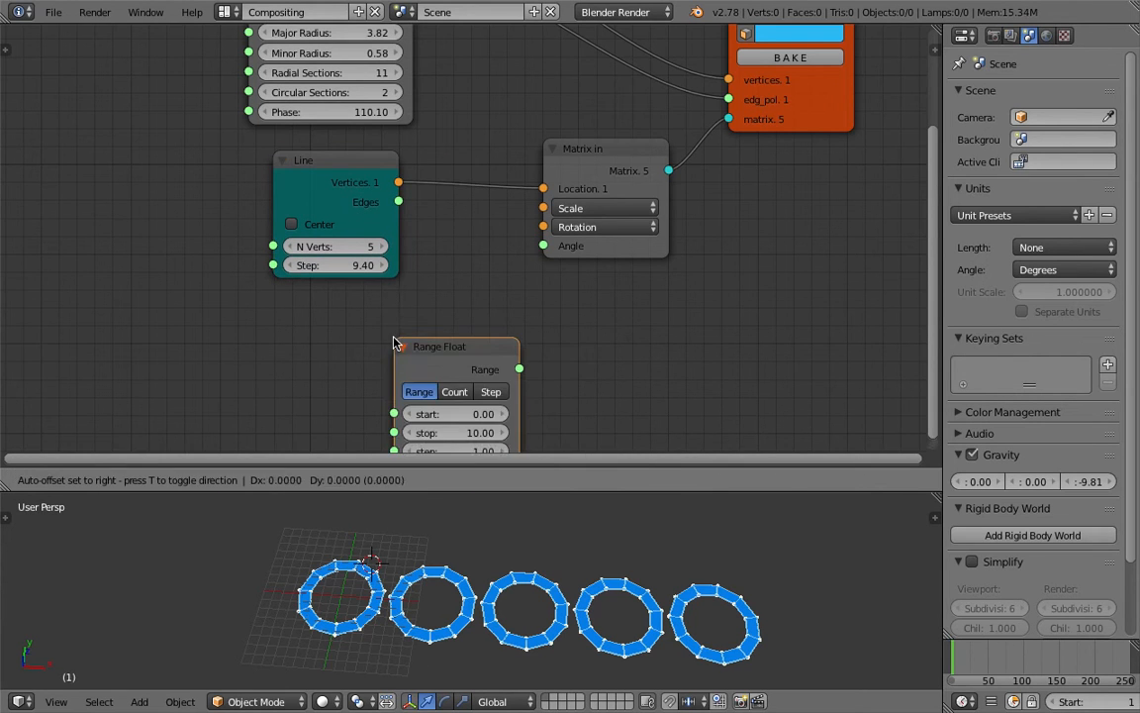
left_click(308, 315)
scroll(329, 322, "down", 1)
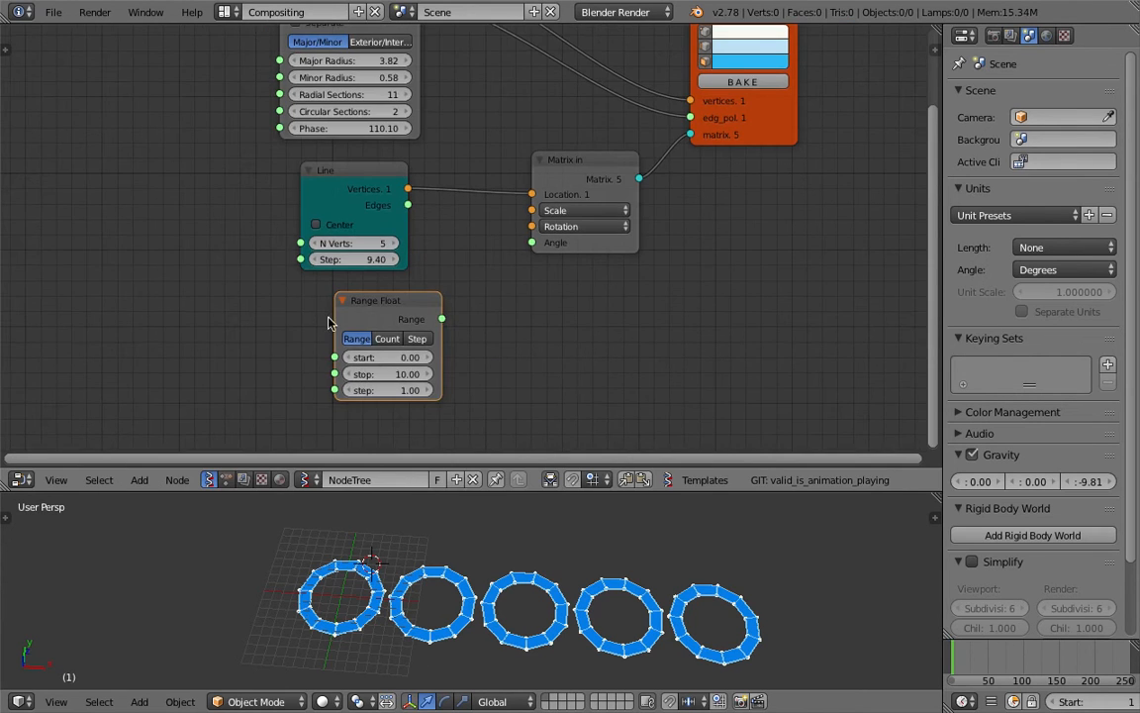
left_click(408, 342)
left_click_drag(368, 312, 286, 319)
Step: Add a Vector in node, feed its X from Range Float, and link its vectors to Matrix in's location
key("shift+a")
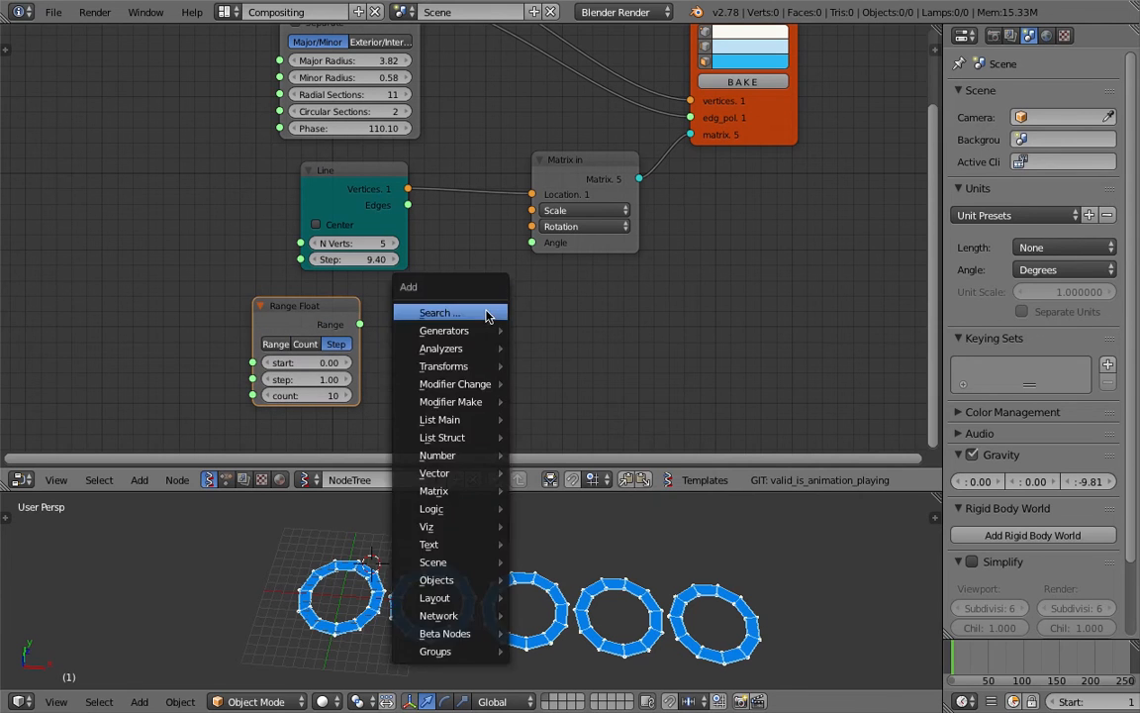
left_click(488, 315)
type("vec")
left_click(531, 355)
left_click(401, 315)
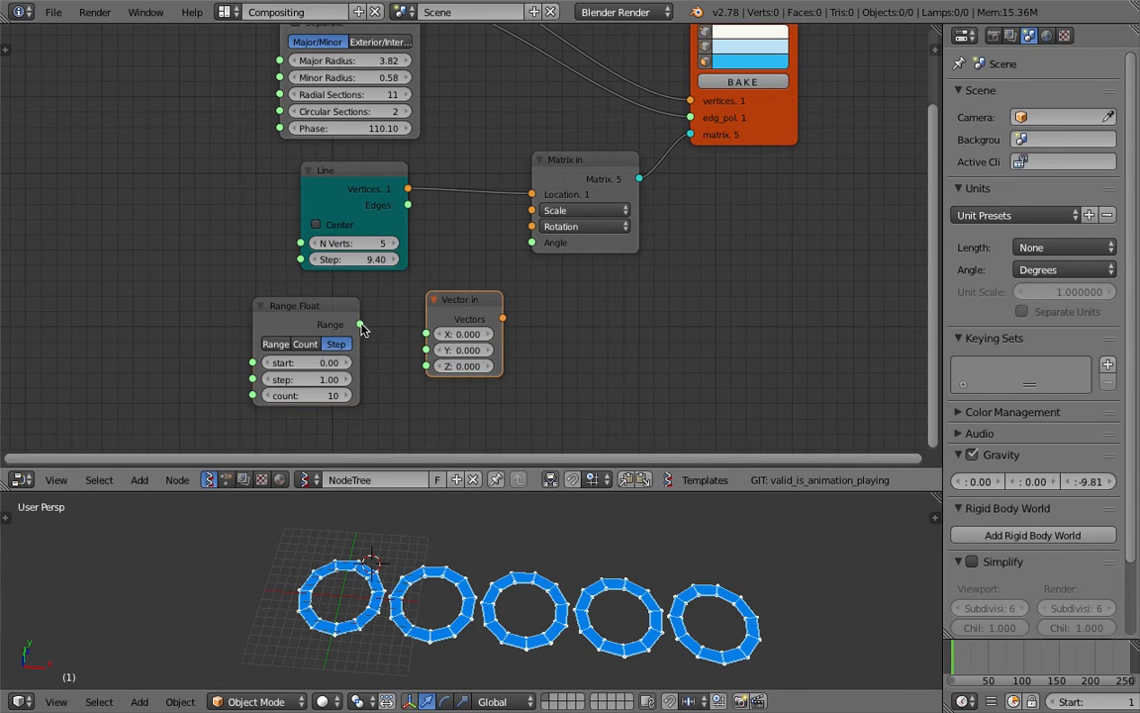
left_click_drag(360, 325, 427, 334)
left_click_drag(503, 318, 521, 268)
left_click_drag(529, 196, 531, 195)
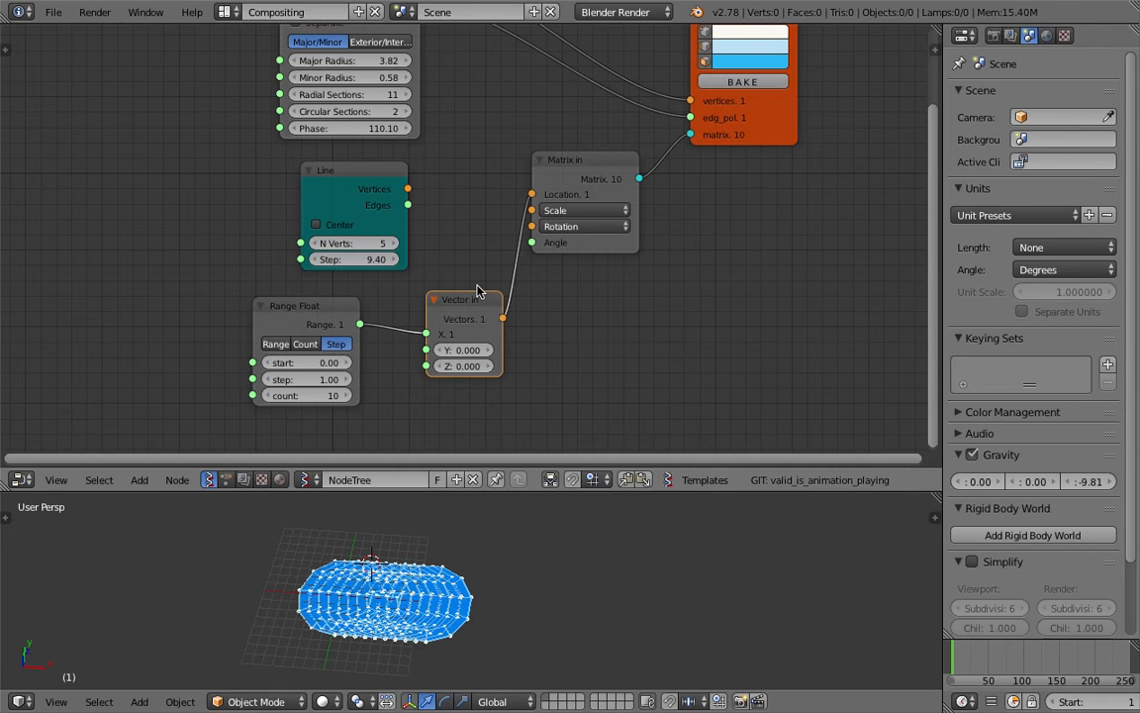
left_click_drag(463, 295, 456, 275)
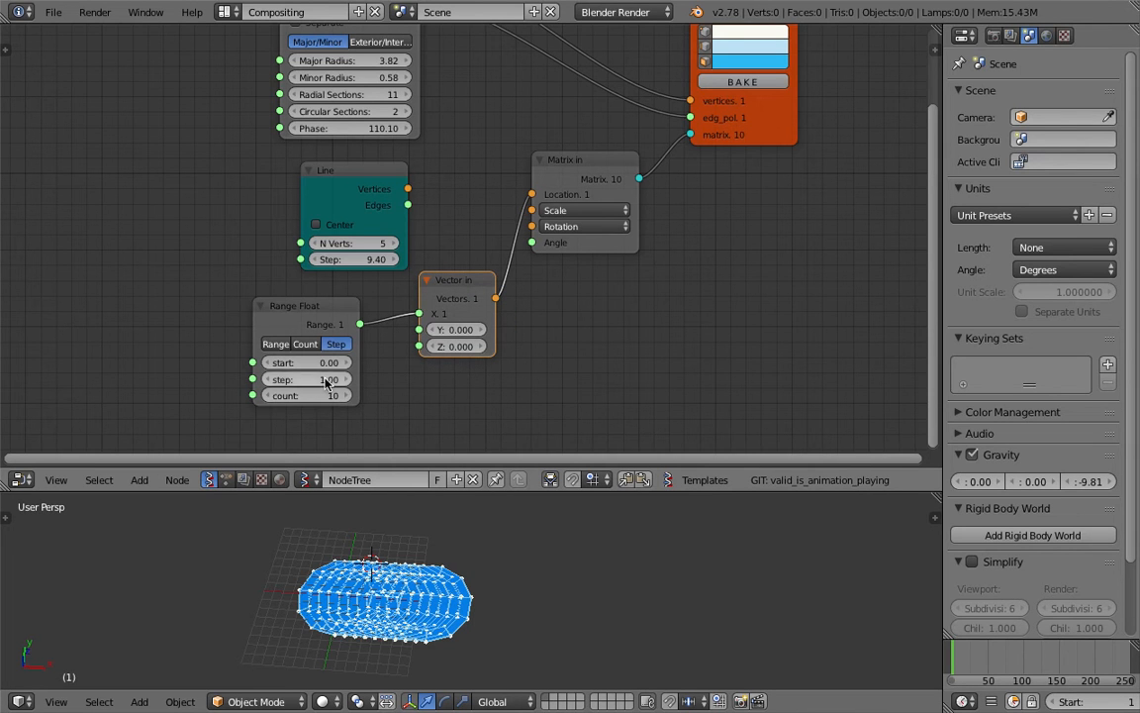
Step: Adjust the Range Float's settings, and delete both the Range Float and Vector in nodes
left_click_drag(326, 382, 281, 379)
left_click(308, 343)
left_click(306, 308)
key("x")
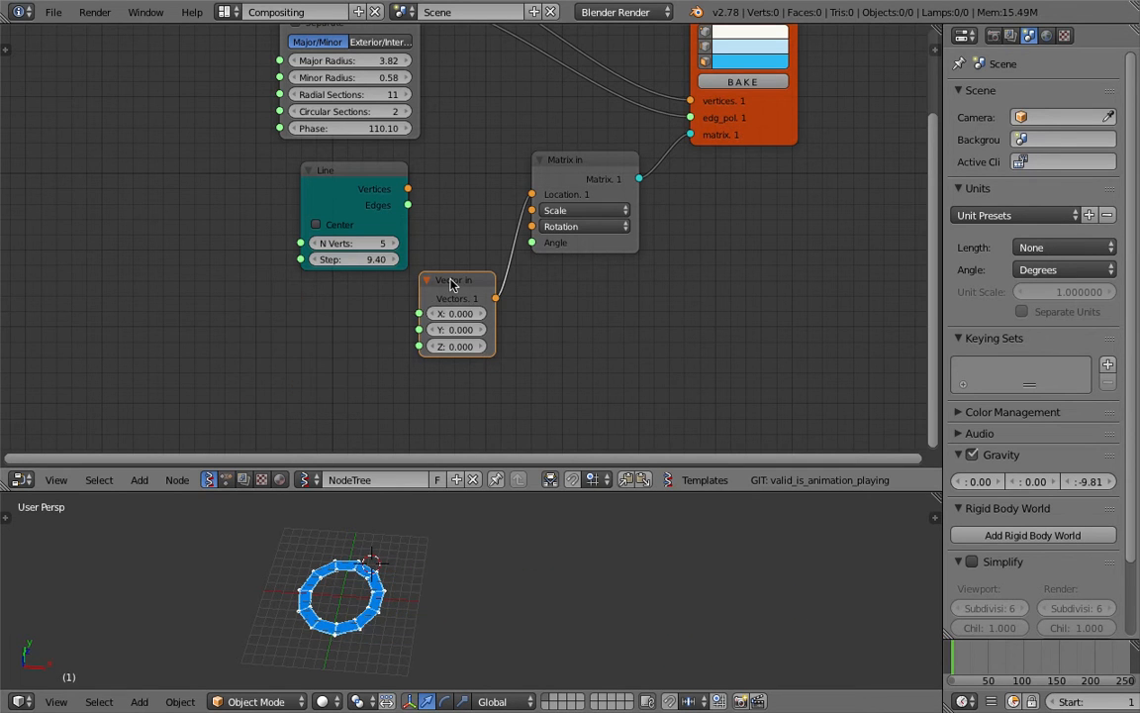
left_click(453, 280)
key("x")
Step: Reconnect the Line's vertices to Matrix in's location and save over ring_001.blend
left_click_drag(407, 188, 450, 182)
key("ctrl+s")
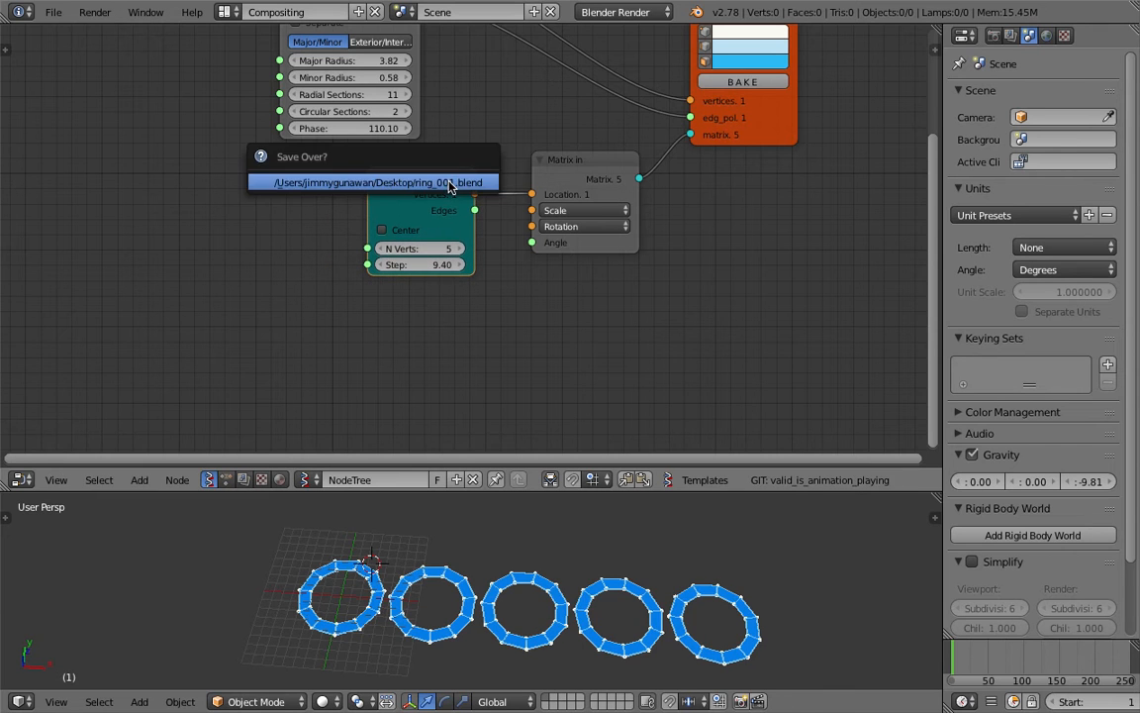
left_click(450, 183)
Step: Switch the 3D viewport to top view to show the whole row of rings
scroll(556, 577, "up", 1)
middle_click_drag(556, 577, 429, 607)
middle_click_drag(797, 618, 721, 557)
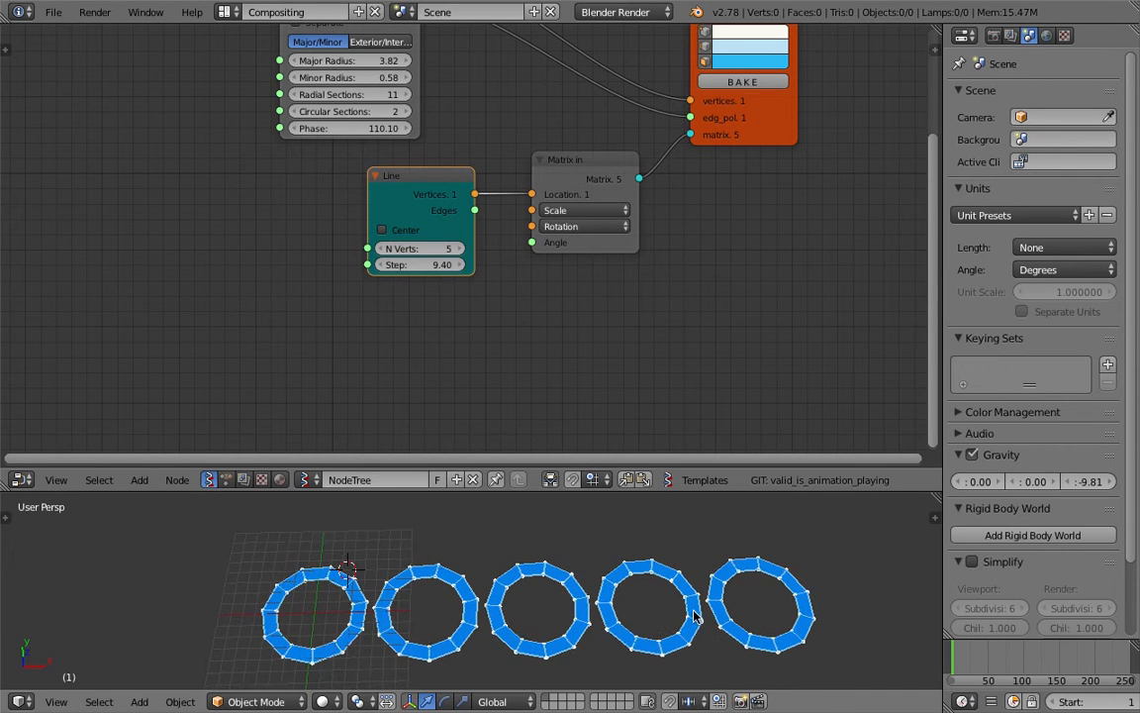
left_click(56, 700)
left_click(94, 620)
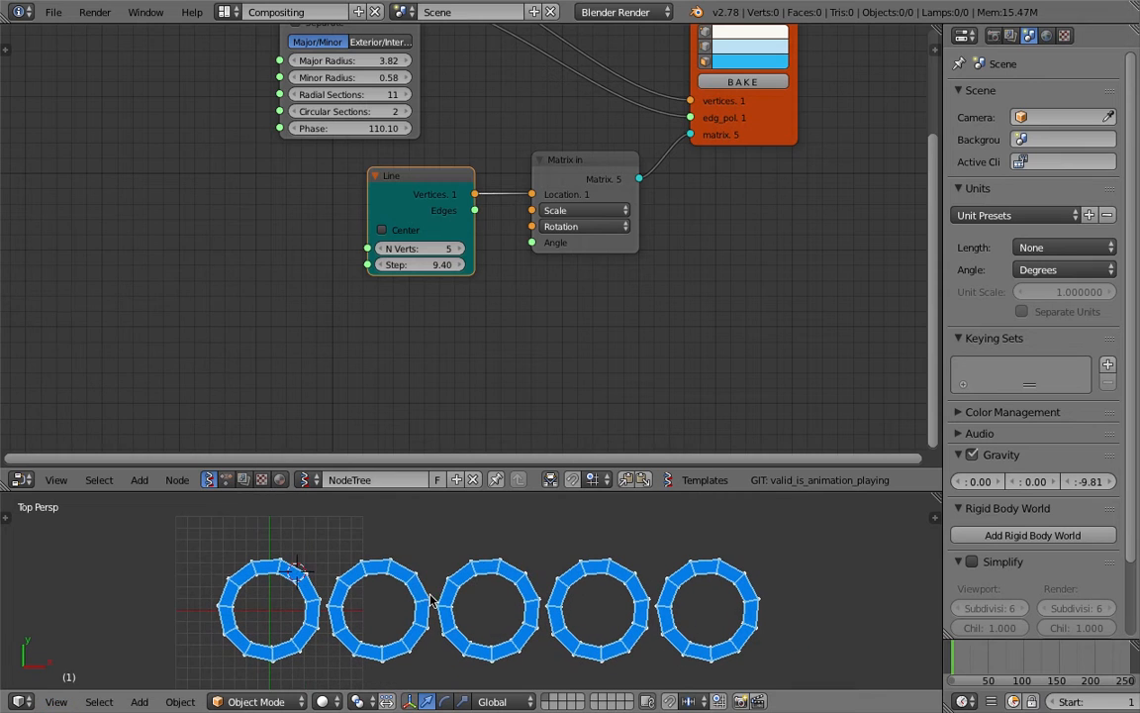
Step: Reposition the Viewer Draw and Ring nodes to tidy the node layout
mouse_move(623, 280)
middle_mouse_down()
mouse_move(613, 348)
mouse_move(632, 377)
middle_mouse_up()
left_click_drag(765, 222, 779, 214)
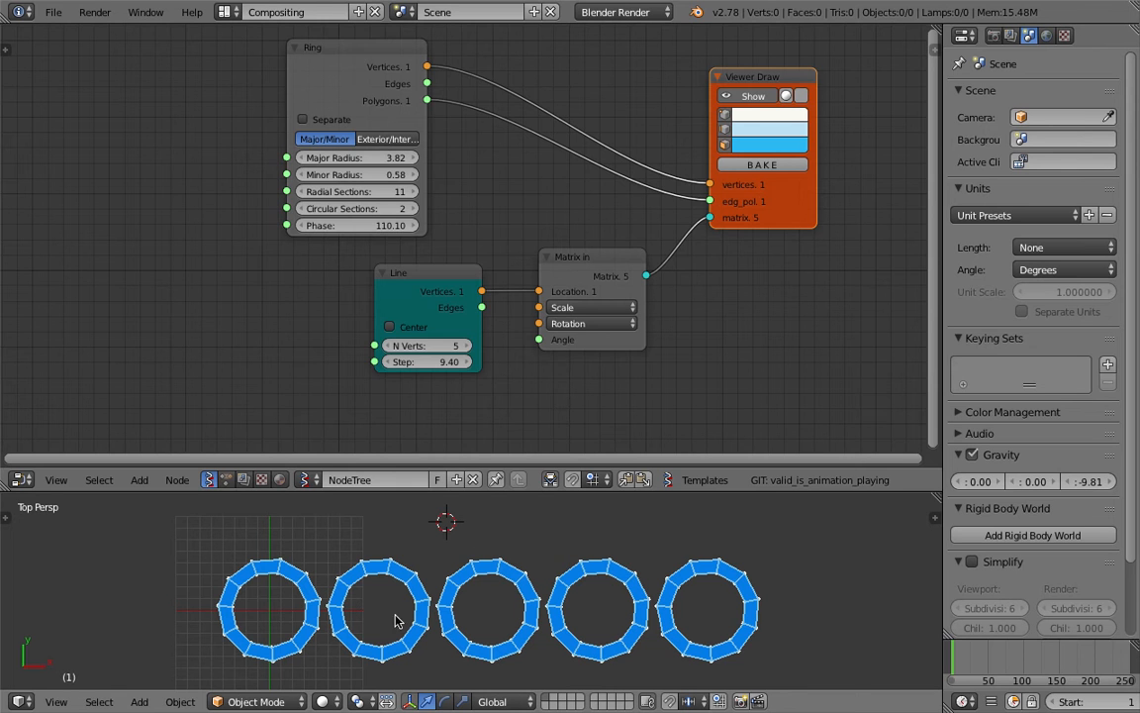
middle_click_drag(346, 265, 411, 296)
middle_click_drag(325, 235, 263, 218)
scroll(348, 101, "up", 2)
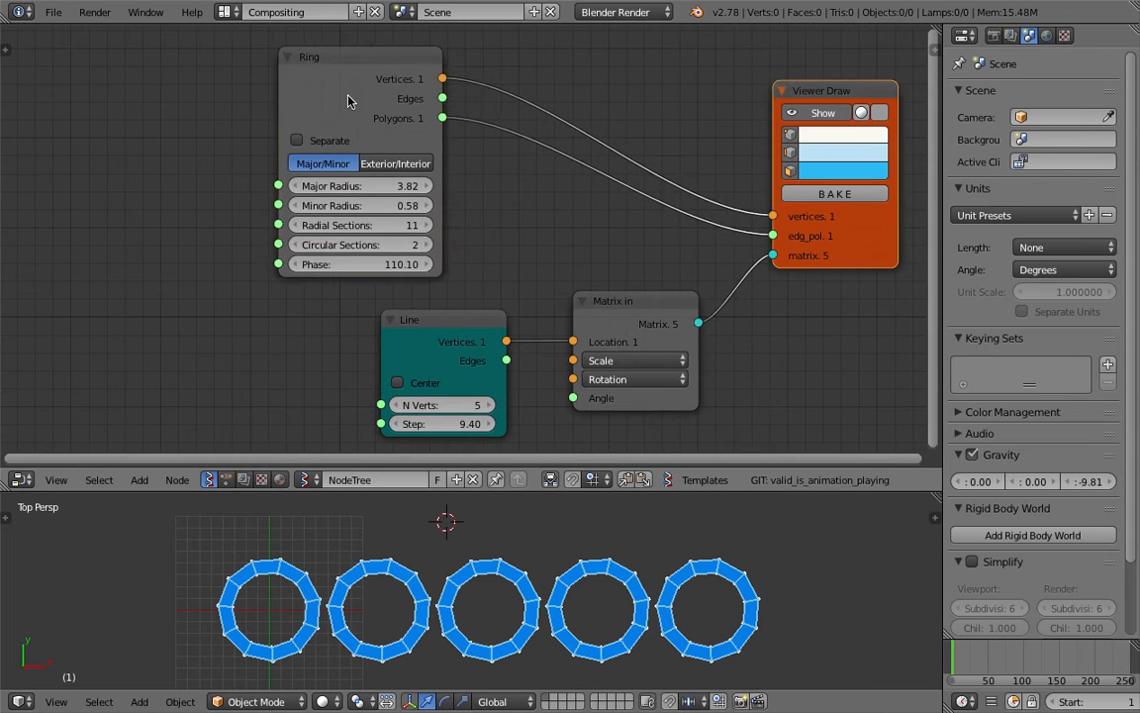
left_click_drag(348, 101, 375, 97)
middle_click_drag(365, 220, 346, 216)
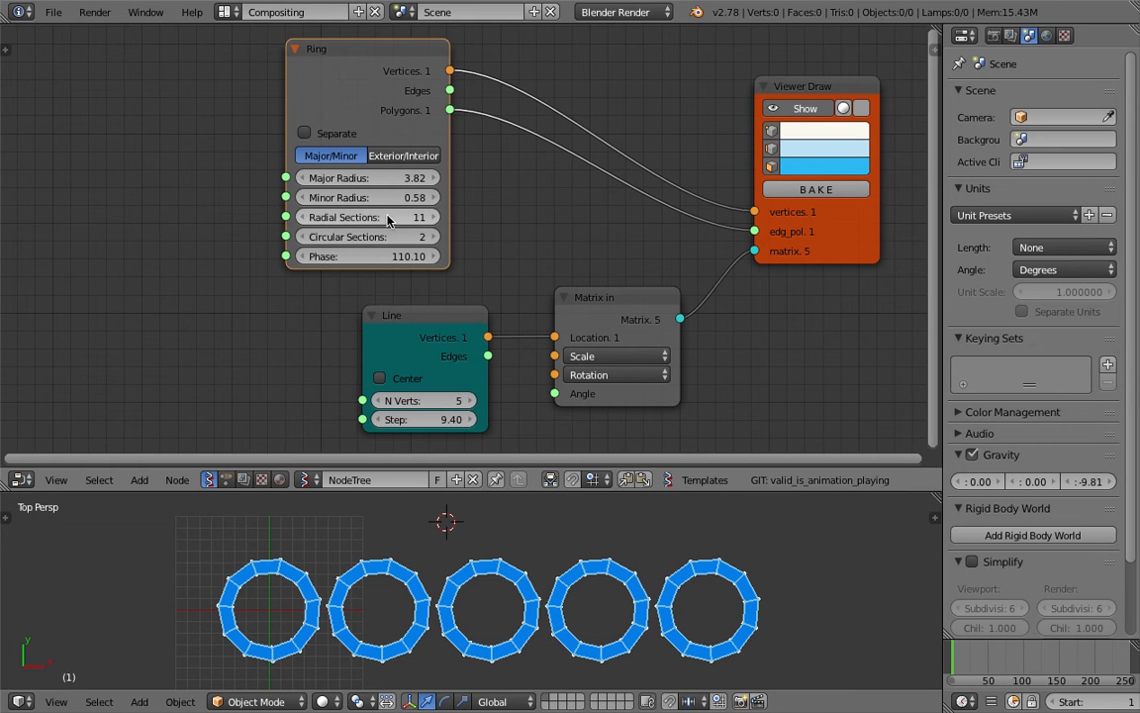
Step: Set the Ring node to 6 radial sections and a phase of 0
mouse_move(388, 220)
left_mouse_down()
mouse_move(314, 220)
mouse_move(389, 220)
left_mouse_up()
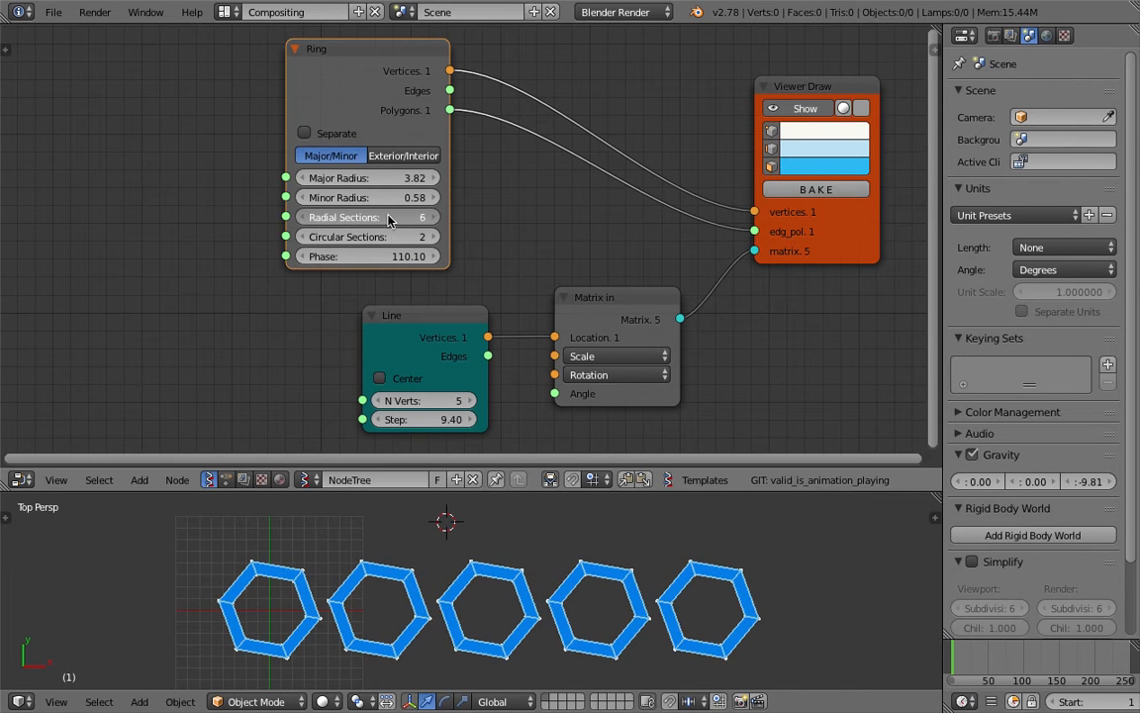
left_click(386, 256)
type("0")
key("Return")
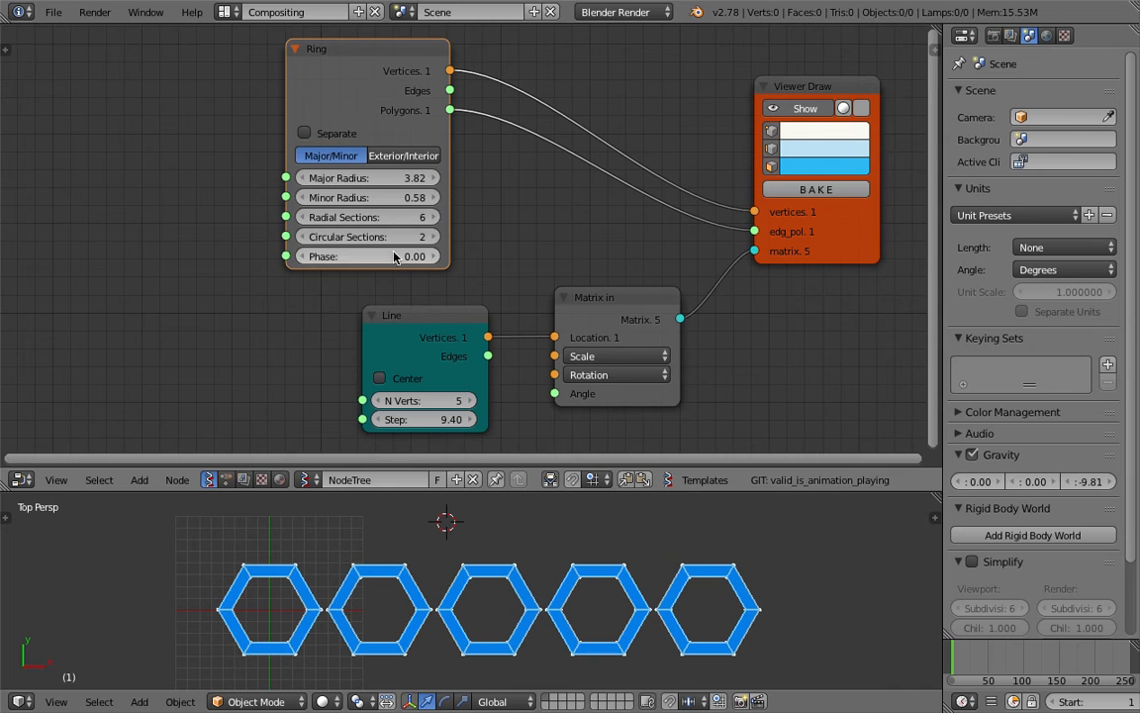
Step: Add a Range Int node and place it ahead of the Ring node's inputs
middle_click_drag(212, 214, 244, 194)
key("shift+a")
left_click(241, 194)
type("range")
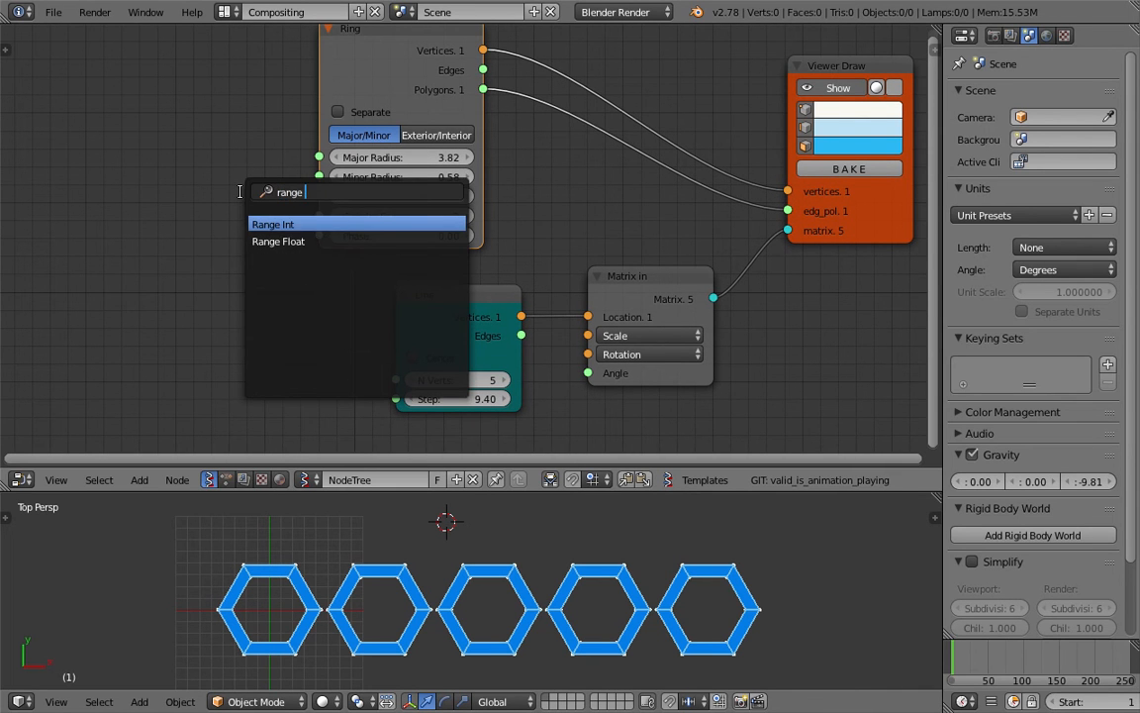
key("Return")
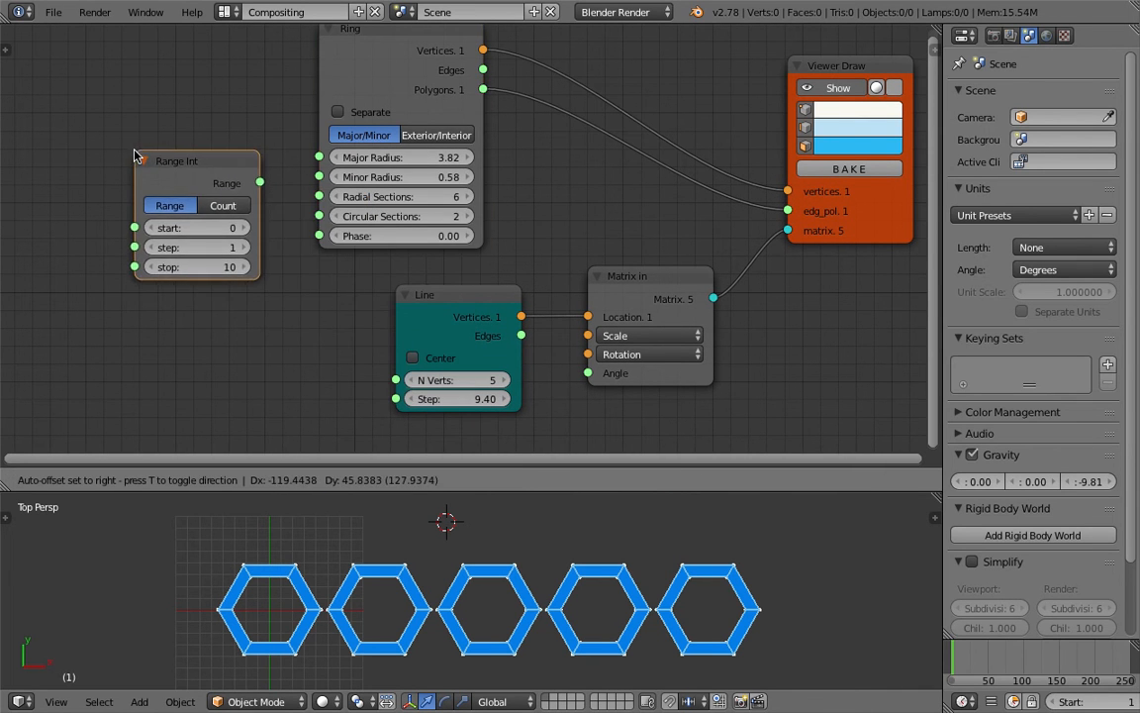
left_click(136, 151)
middle_click_drag(137, 151, 181, 154)
left_click_drag(231, 168, 156, 142)
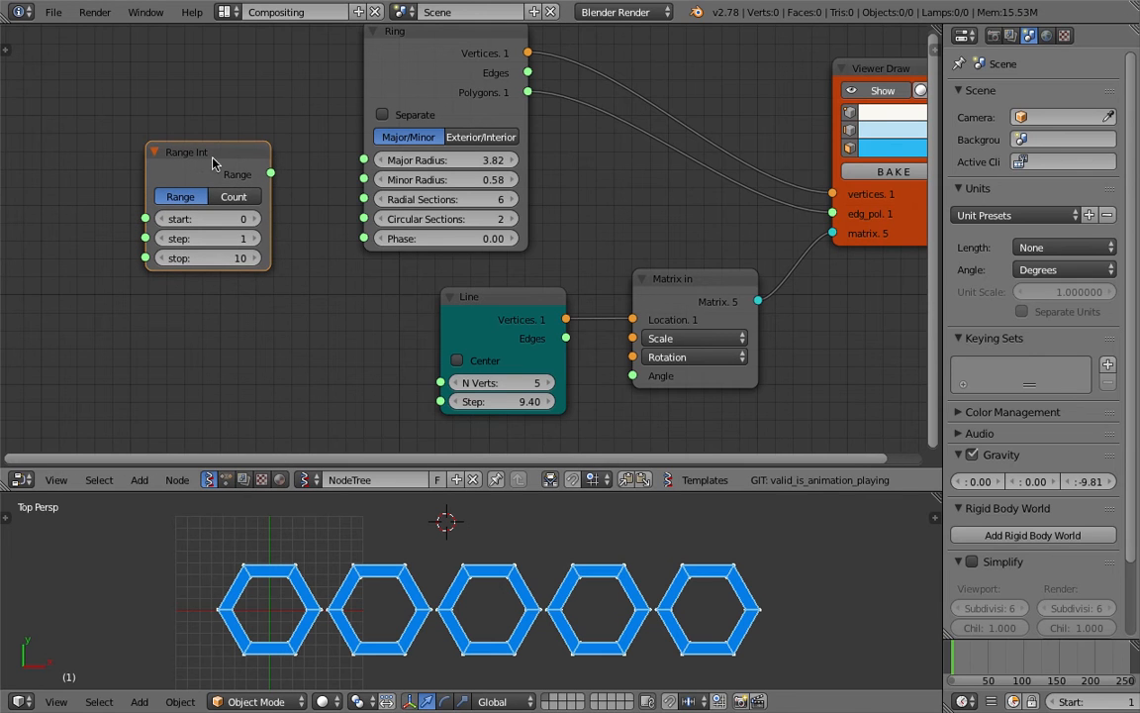
left_click_drag(218, 187, 176, 171)
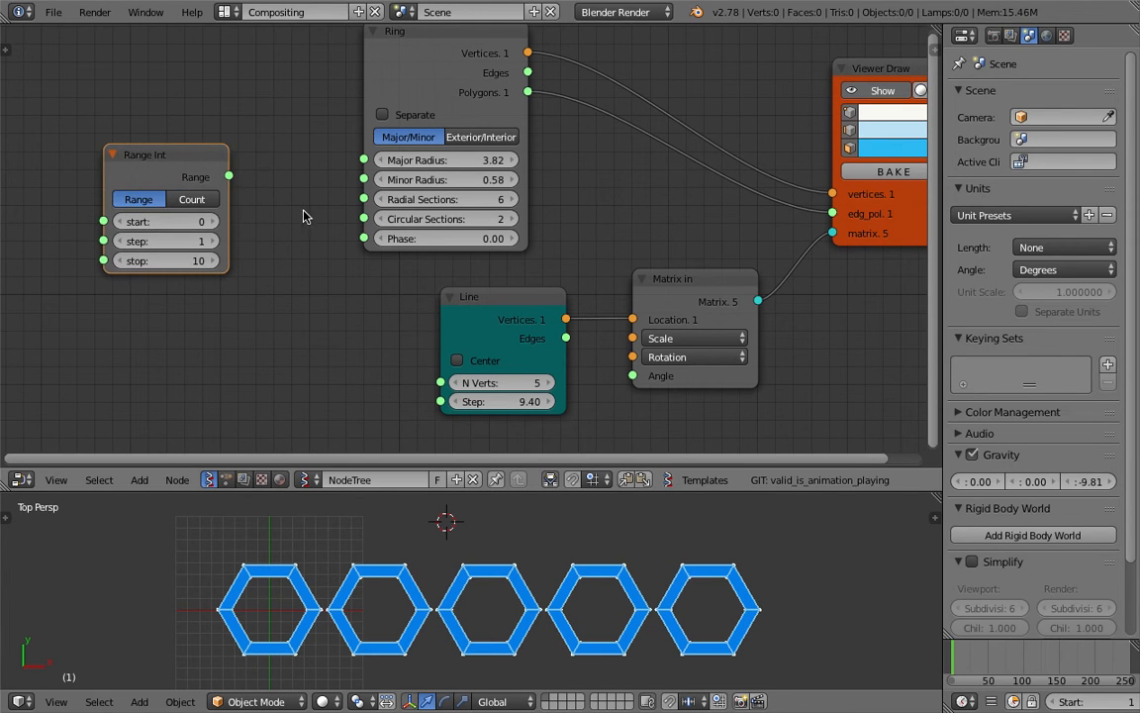
Step: Switch the Range Int node to Count mode and set its count to 5
middle_click_drag(304, 216, 340, 208)
left_click(229, 191)
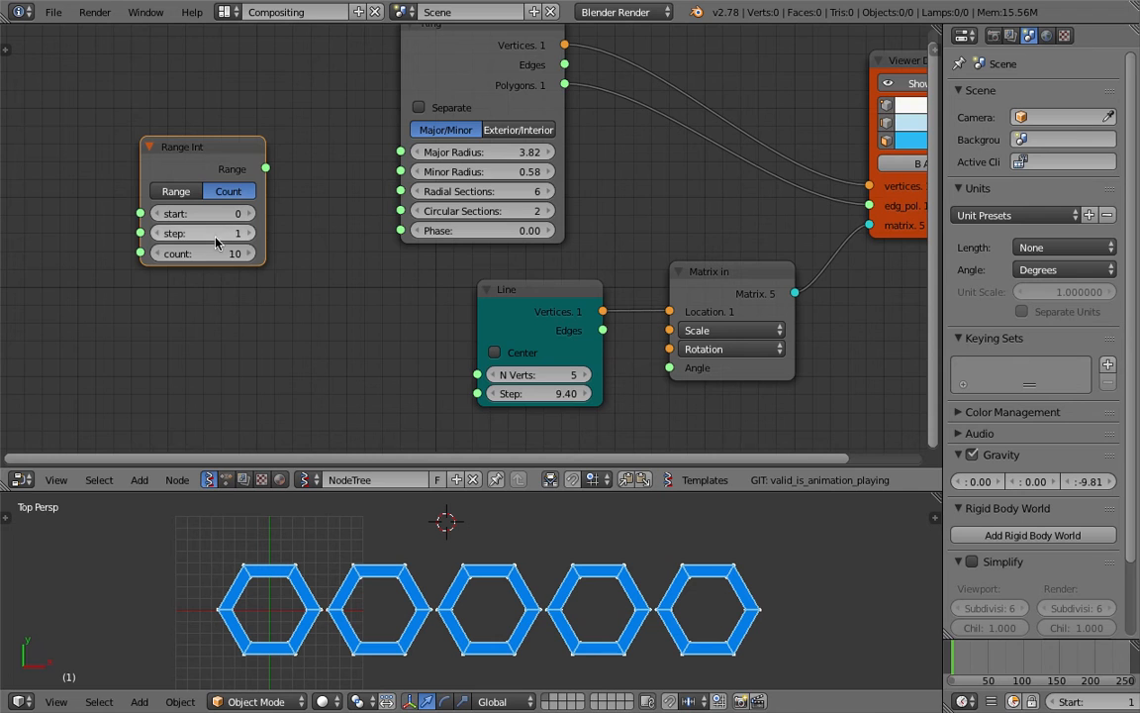
left_click(210, 251)
type("5")
key("Return")
Step: Save the file and move the Range Int node farther away from the Ring node
key("ctrl+s")
left_click_drag(195, 158, 130, 152)
left_click(145, 162)
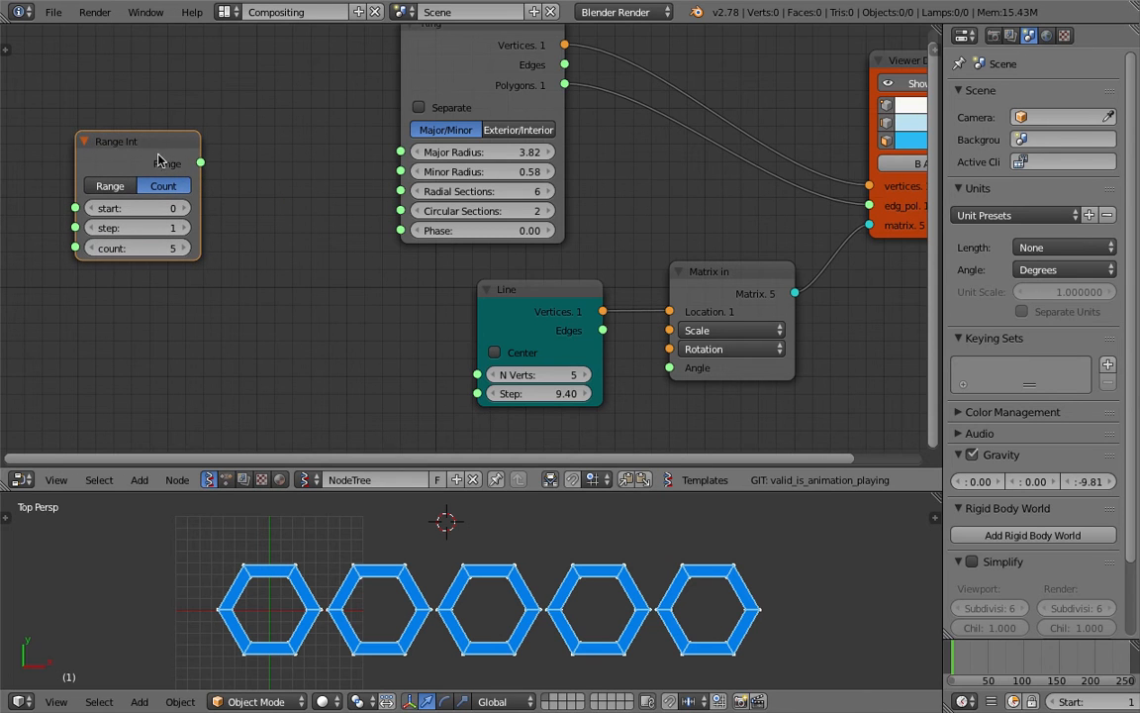
left_click_drag(135, 140, 133, 127)
Step: Add a Stethoscope node fed by the Range Int output, and set the range's start to 2
key("shift+a")
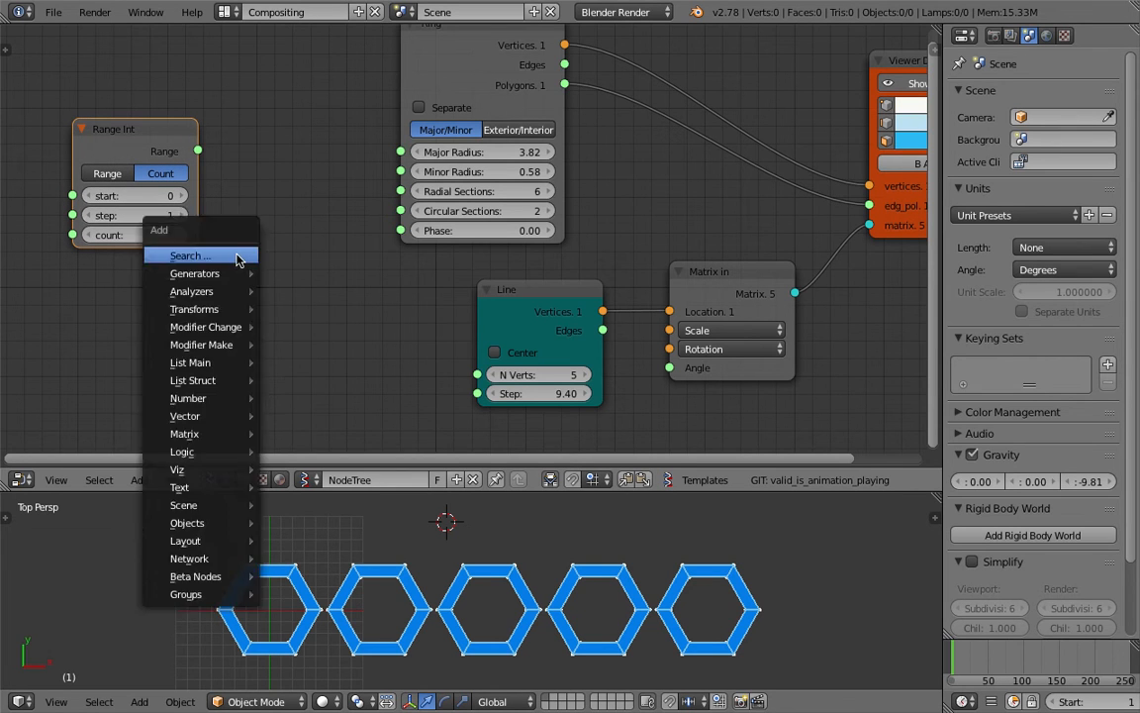
left_click(241, 254)
type("ste")
left_click(271, 287)
left_click(246, 270)
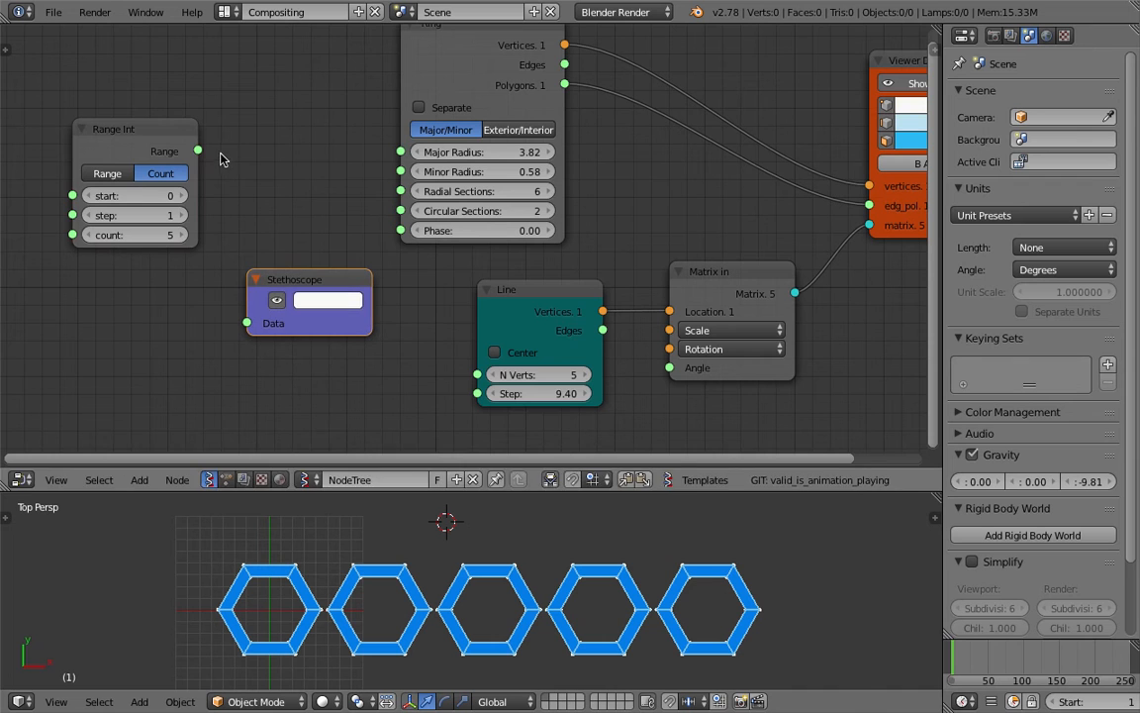
left_click_drag(198, 151, 247, 323)
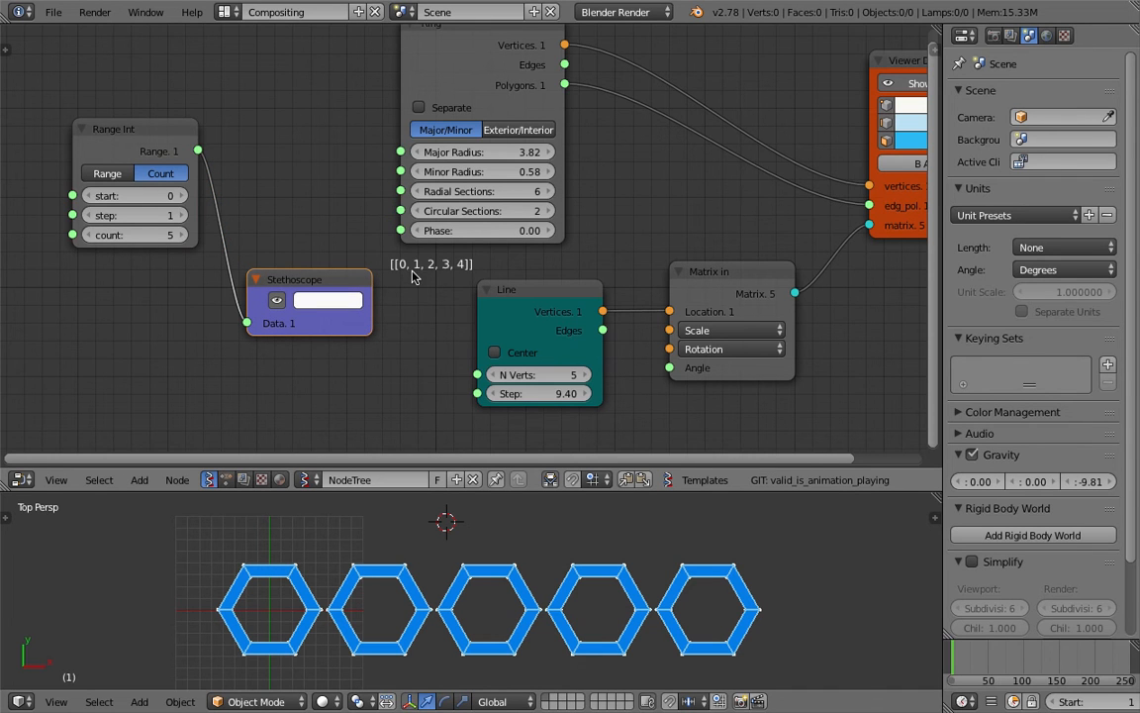
left_click(182, 196)
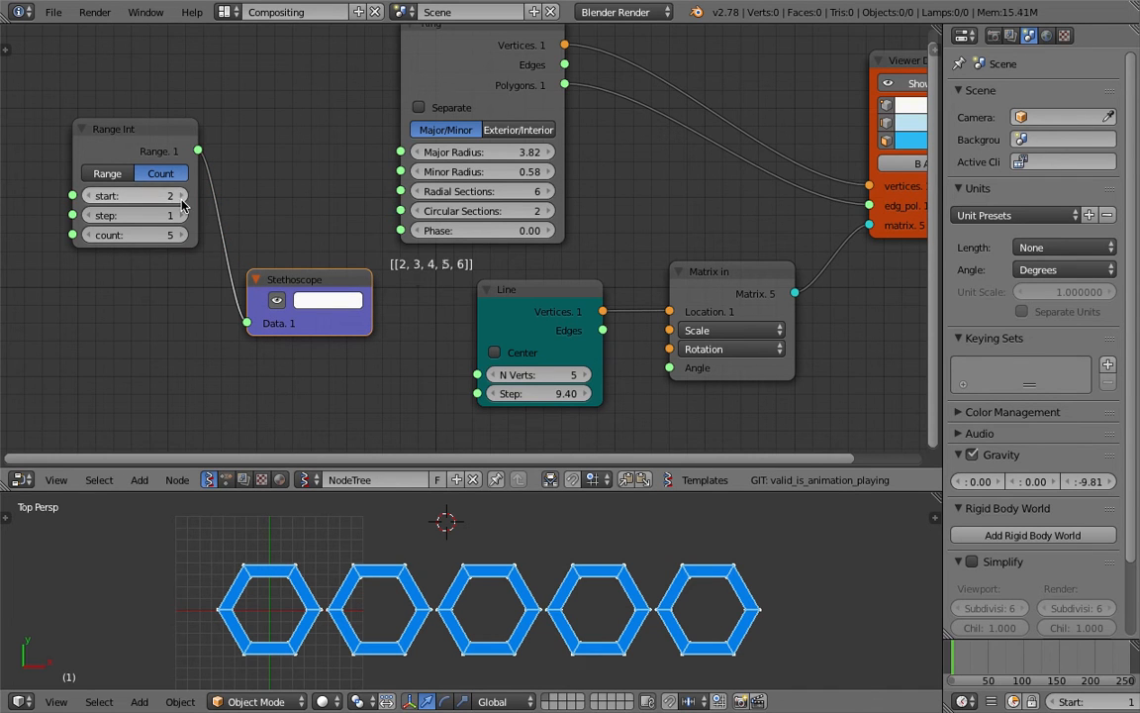
Step: Set the Range Int node's start to 3 and shift the Stethoscope node slightly away from its text output
left_click(182, 196)
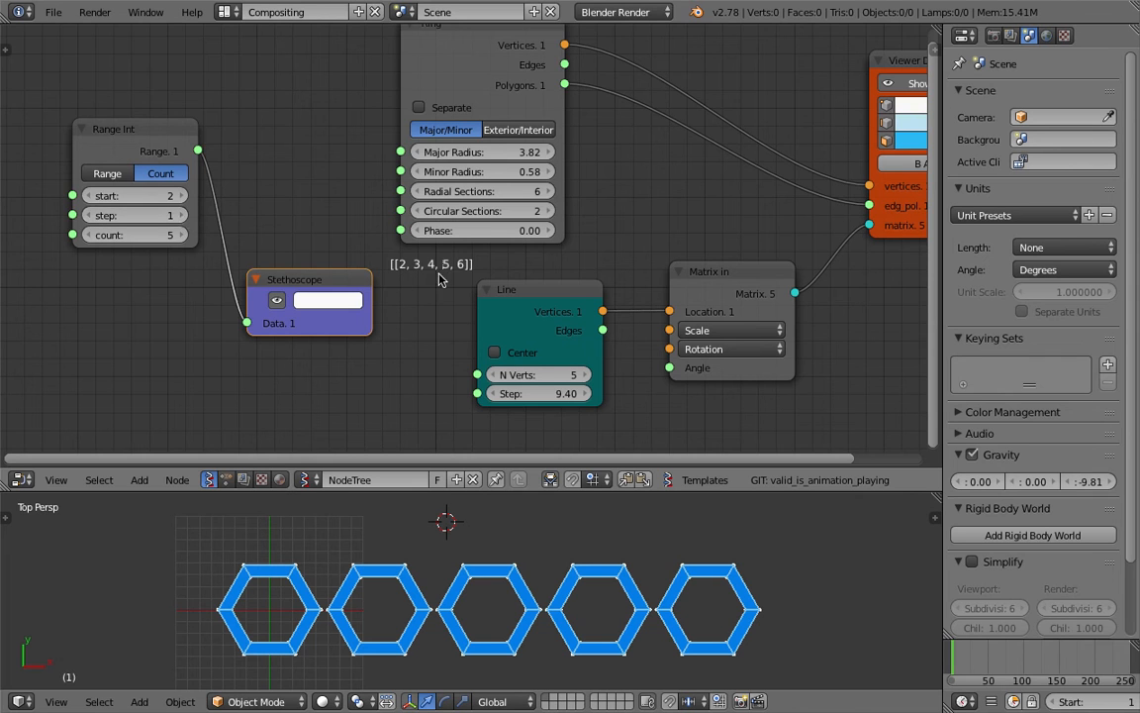
left_click(182, 196)
left_click_drag(341, 279, 333, 273)
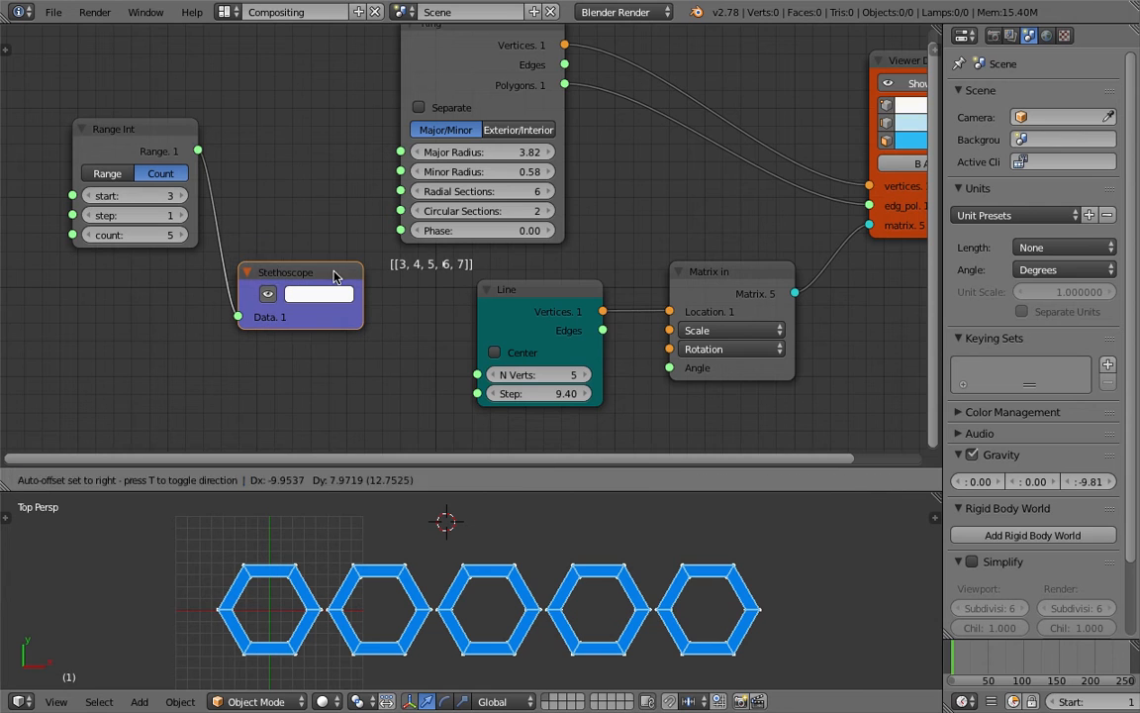
Step: Try driving the Ring node's Circular Sections with the Range Int output, and cut that link again
left_click_drag(199, 151, 264, 157)
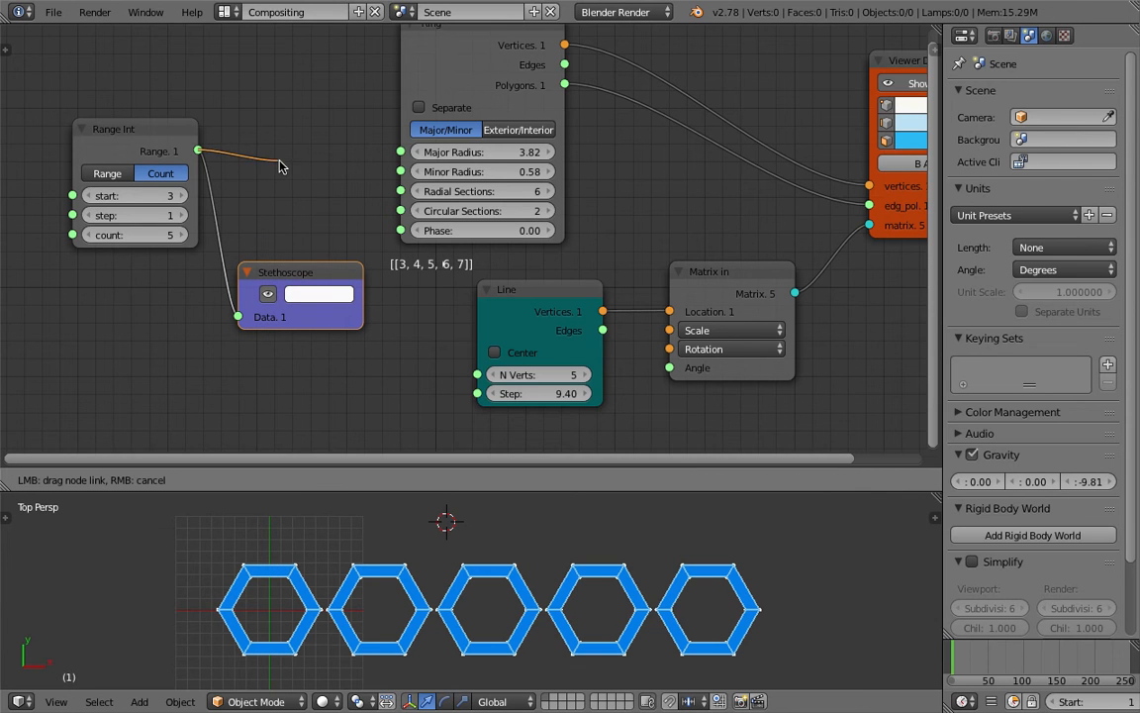
left_click_drag(392, 212, 394, 214)
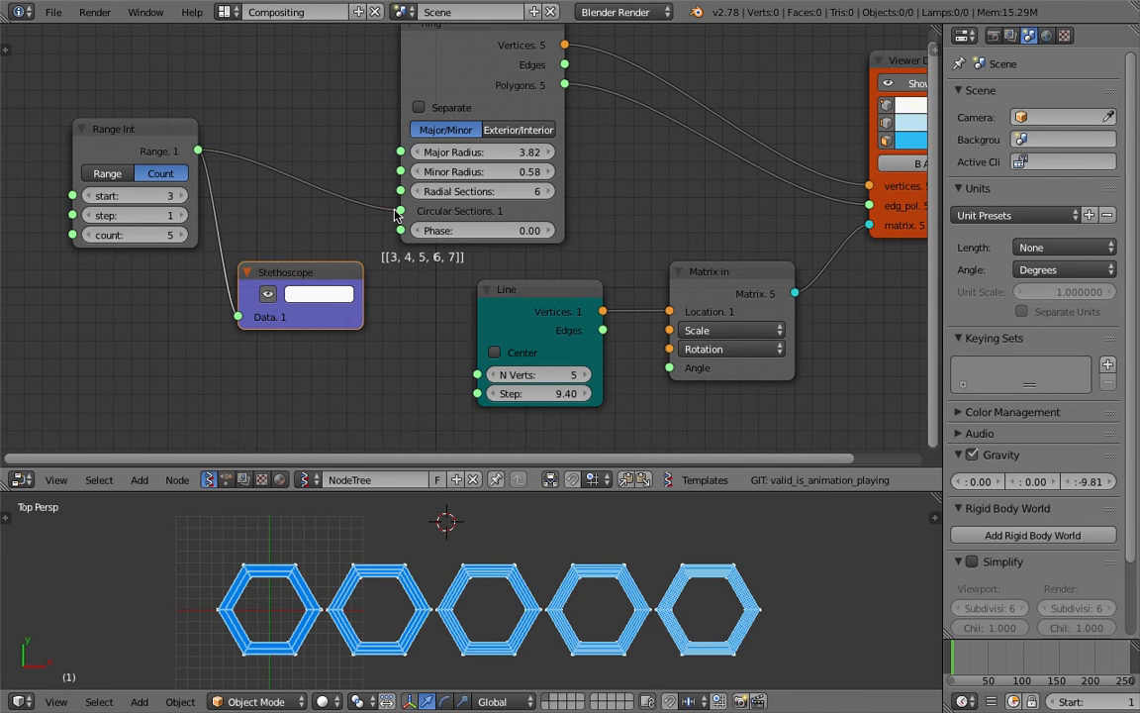
scroll(527, 616, "up", 2)
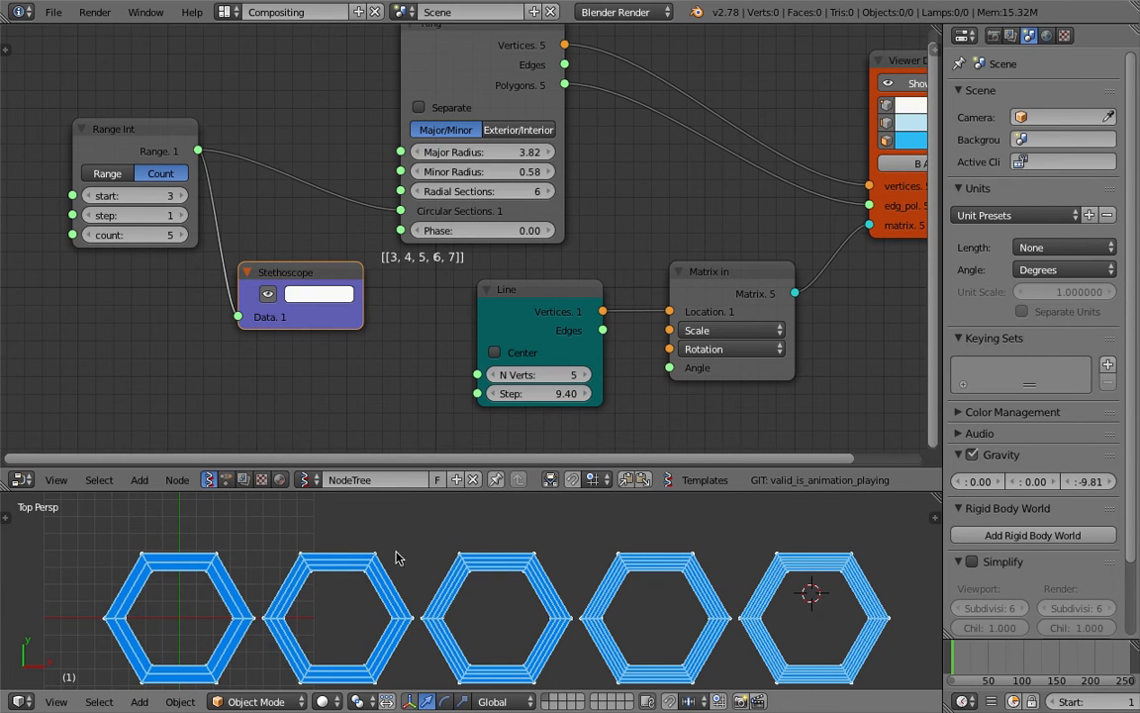
right_click_drag(347, 189, 341, 243, "ctrl")
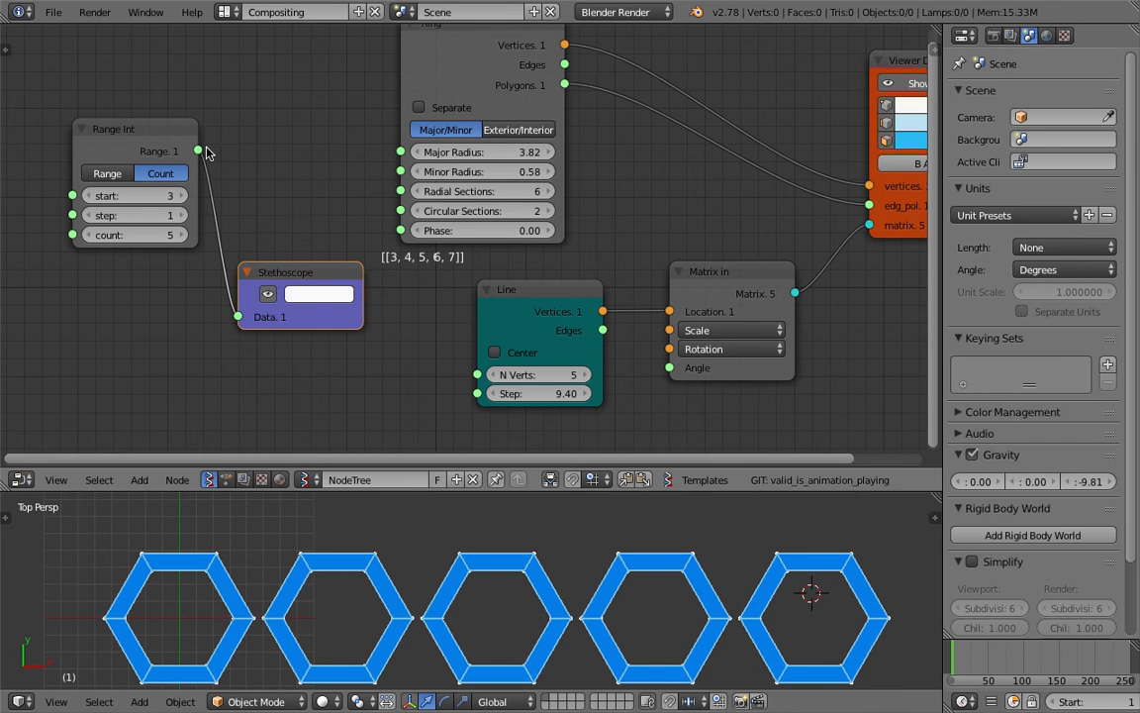
Step: Set the Ring node's Radial Sections to 3 and connect the Range Int output to that input
left_click_drag(206, 150, 352, 178)
left_click_drag(478, 191, 450, 191)
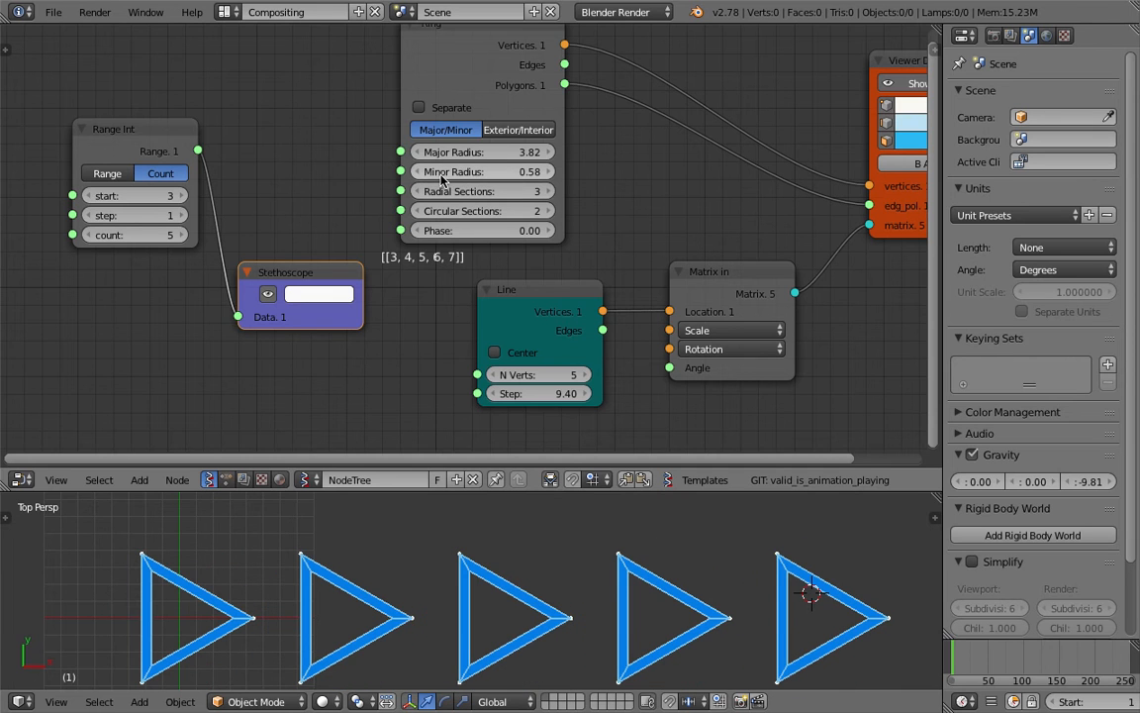
left_click_drag(198, 149, 400, 191)
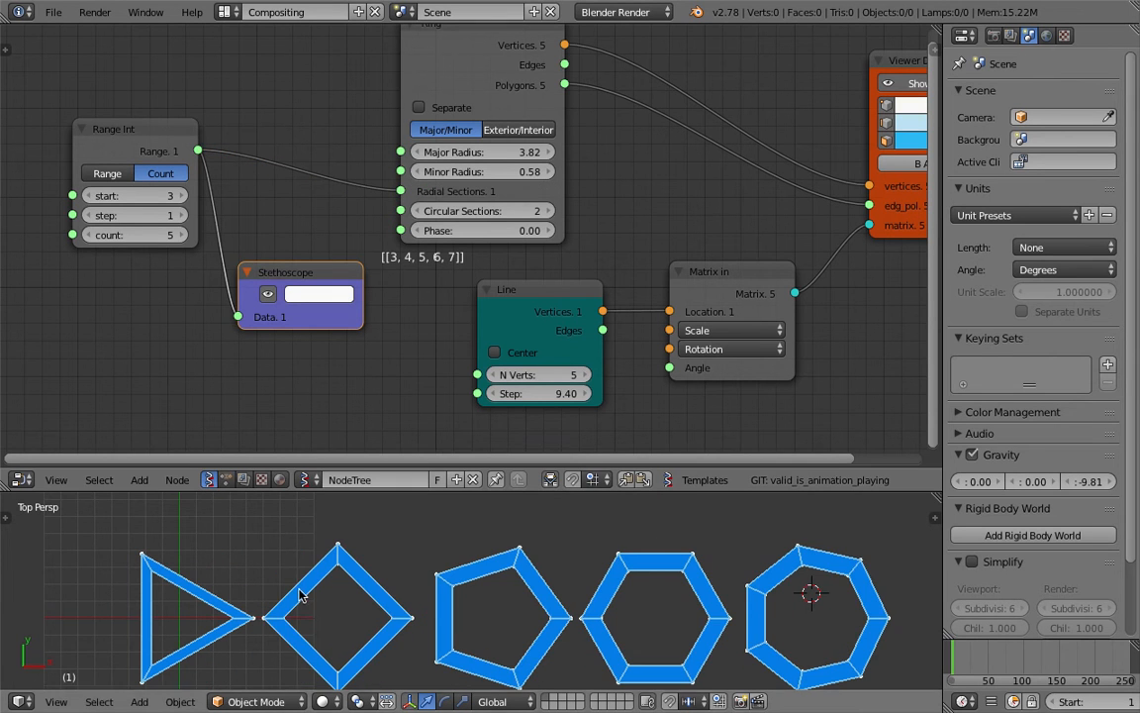
scroll(270, 597, "down", 1)
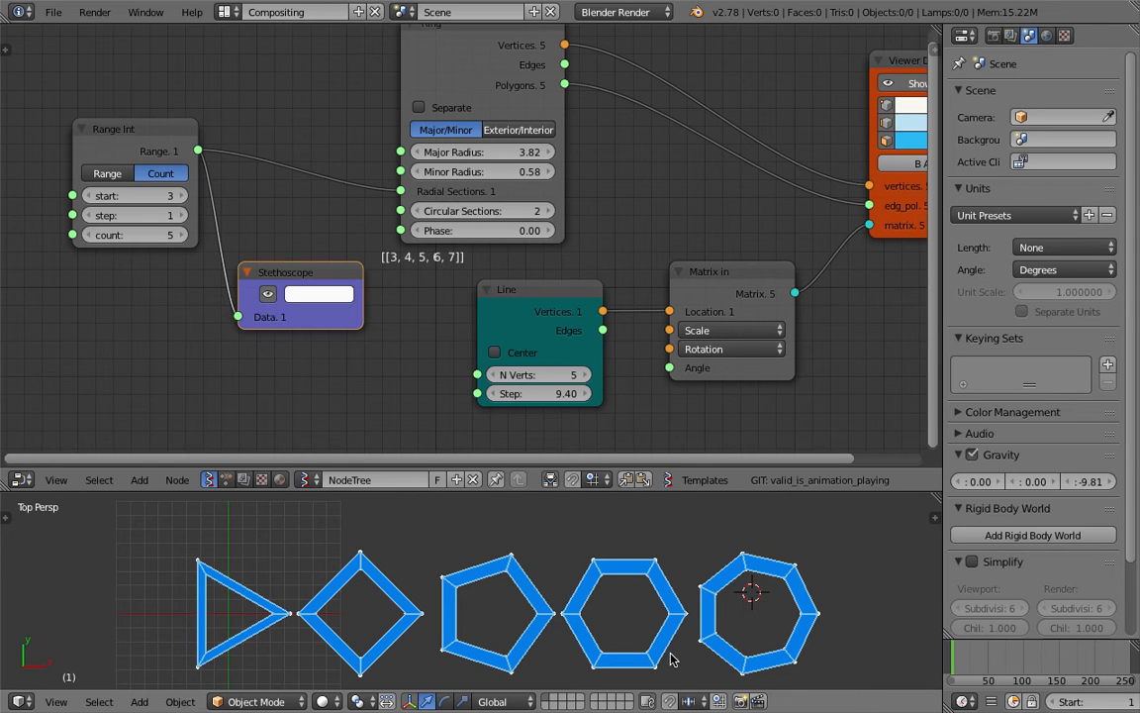
scroll(792, 551, "down", 2)
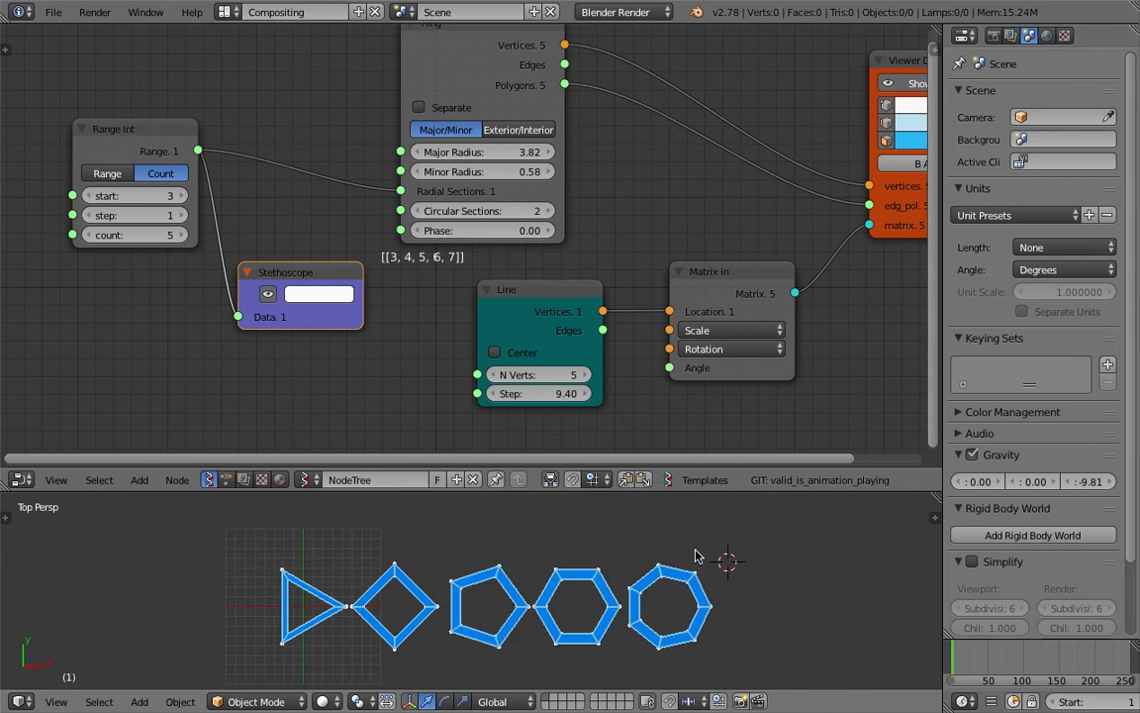
Step: Set the Line node's N Verts to 10 and save the file over the existing one
middle_click_drag(698, 549, 634, 551, "shift")
middle_click_drag(566, 357, 516, 333)
left_click(538, 352)
left_click(538, 352)
left_click(537, 352)
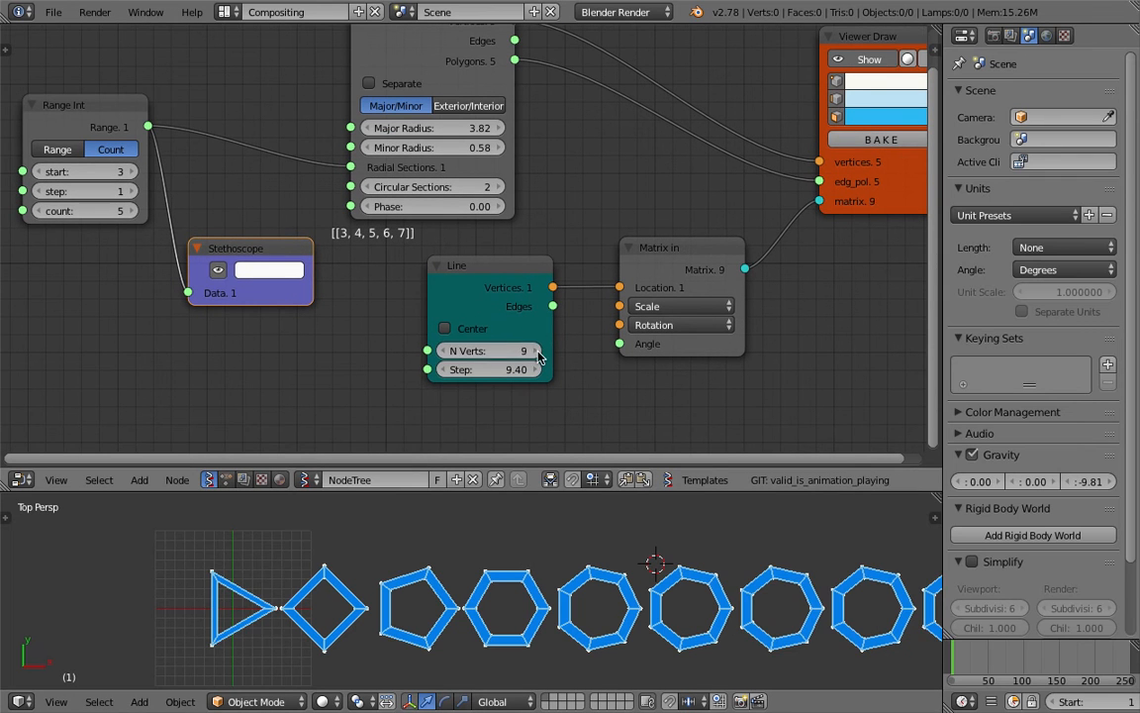
left_click(537, 352)
left_click(537, 351)
scroll(560, 534, "down", 1)
key("ctrl+s")
left_click(560, 529)
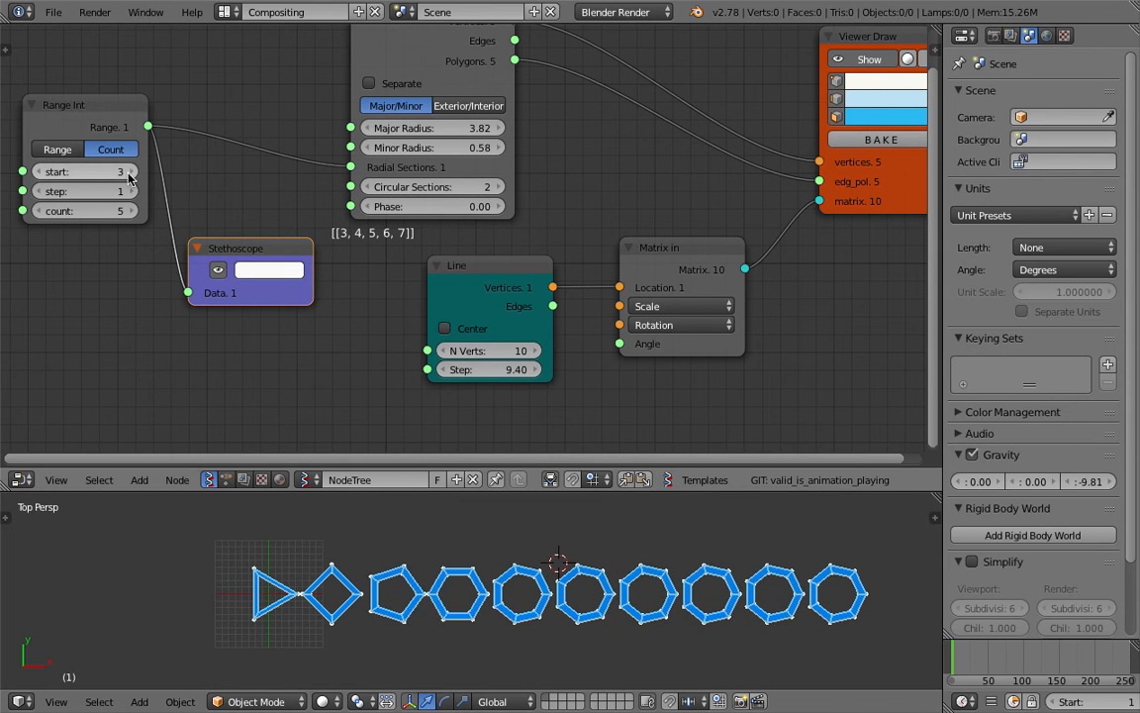
Step: Set the Range Int node's count to 10 and save the file again
left_click(133, 210)
left_click(132, 209)
left_click(132, 209)
left_click(131, 210)
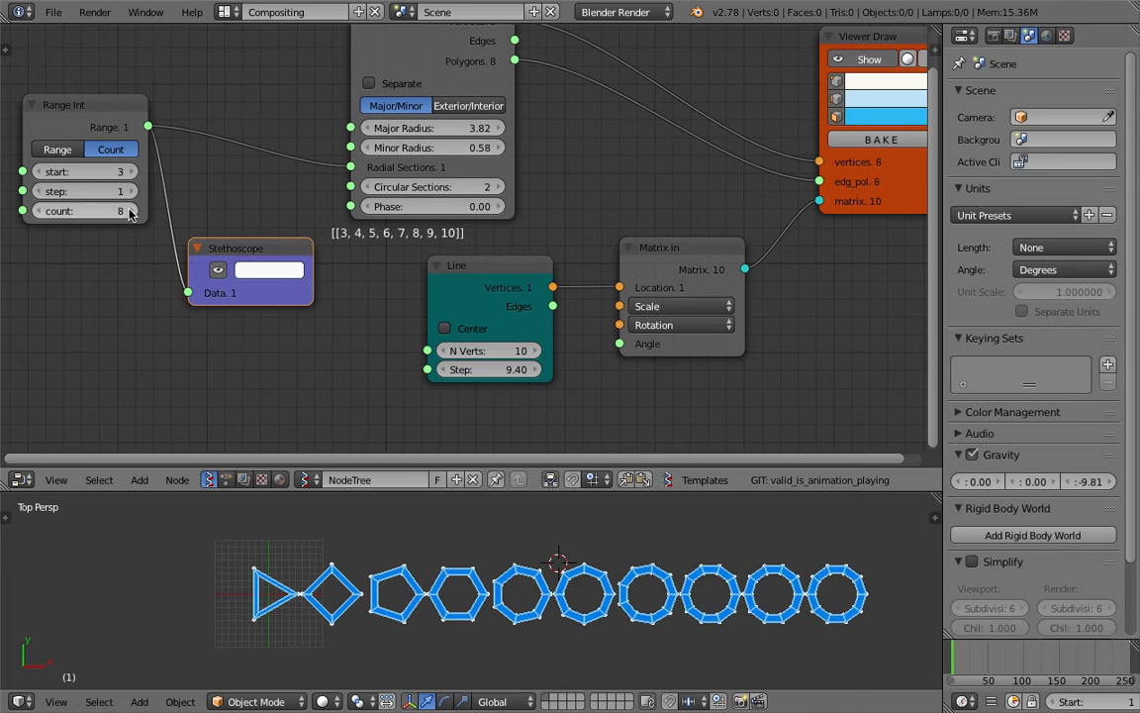
left_click(131, 210)
left_click(132, 210)
scroll(562, 554, "up", 2)
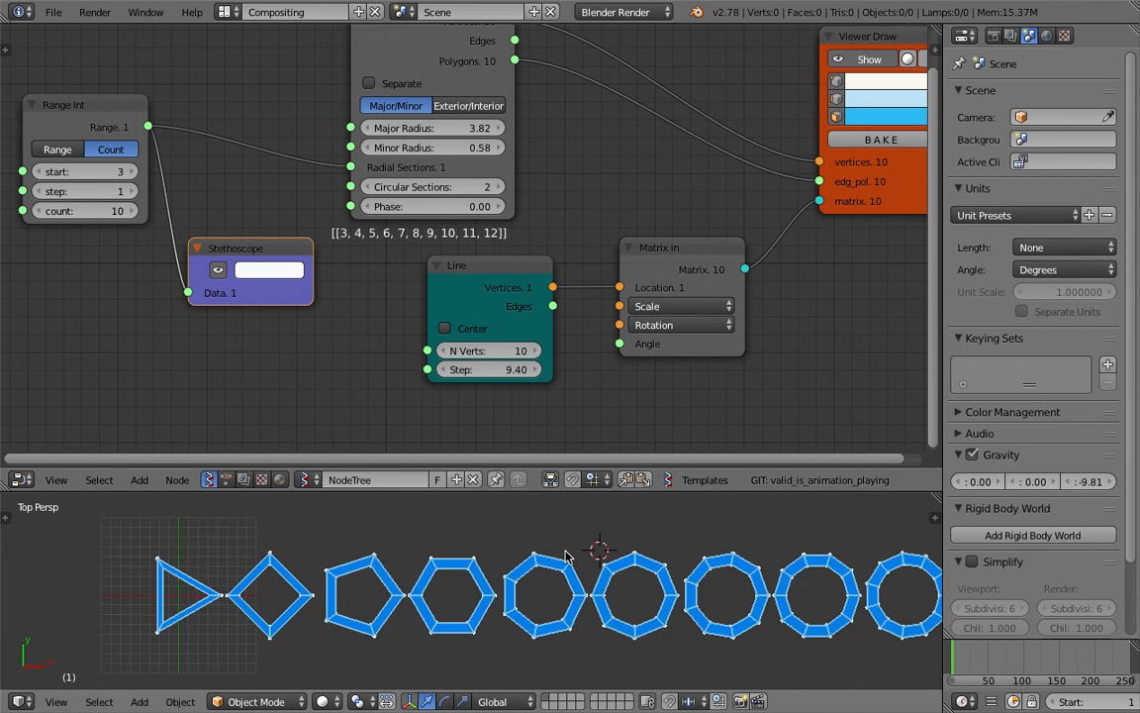
middle_click_drag(563, 554, 405, 533, "shift")
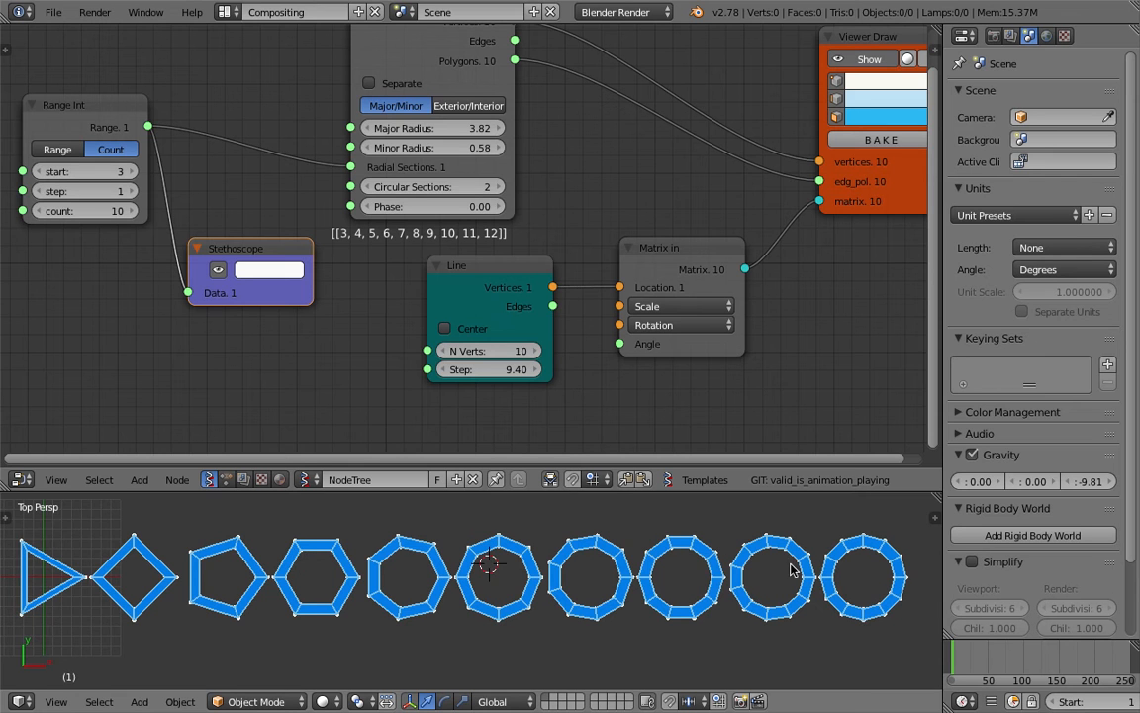
scroll(749, 591, "down", 1)
key("ctrl+s")
key("Return")
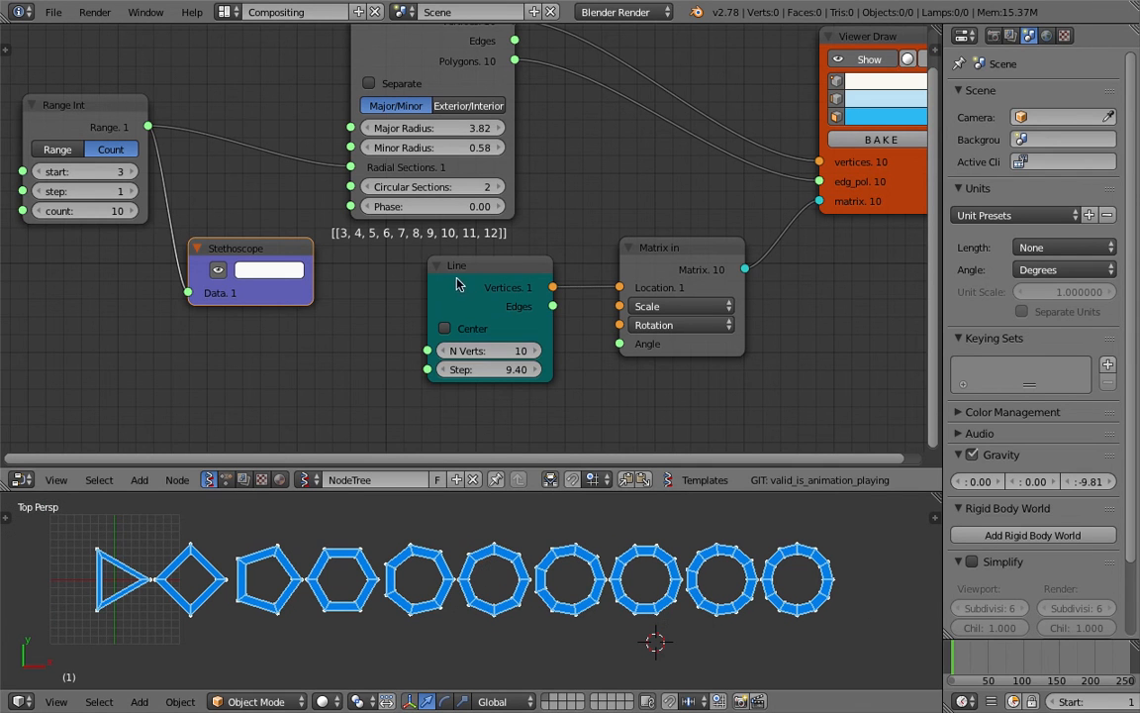
Step: Connect the Range Int output to the Ring node's Phase input in place of Radial Sections
scroll(354, 213, "down", 1)
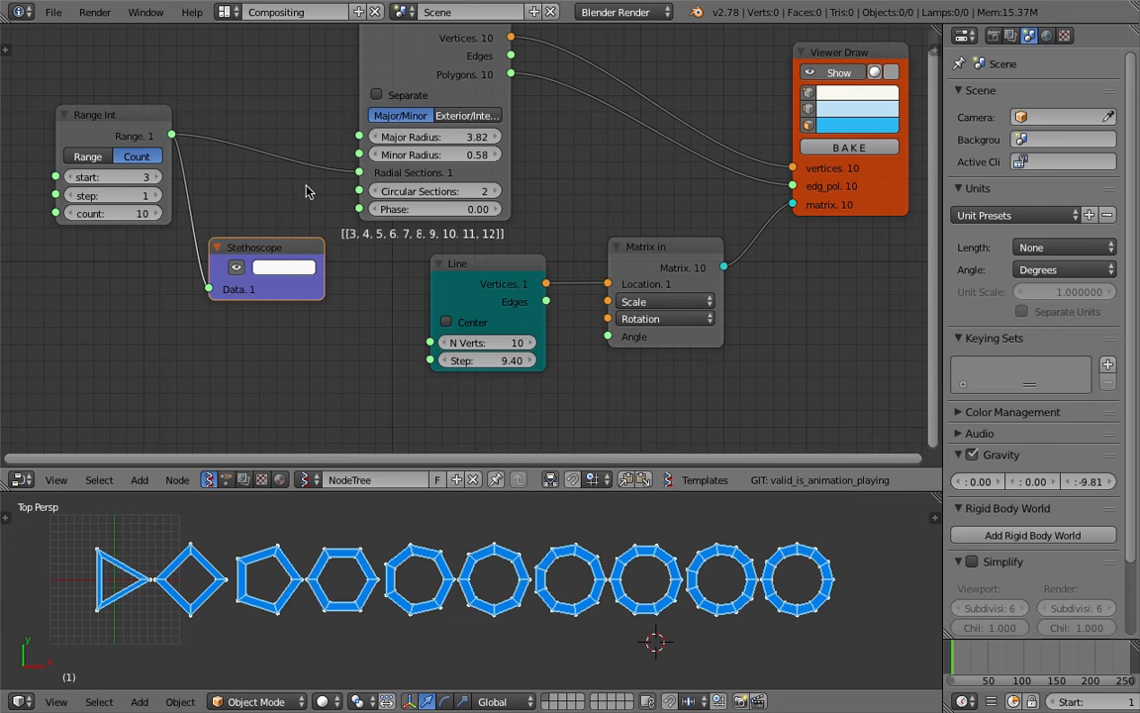
left_click_drag(440, 209, 534, 209)
left_click_drag(117, 117, 359, 209)
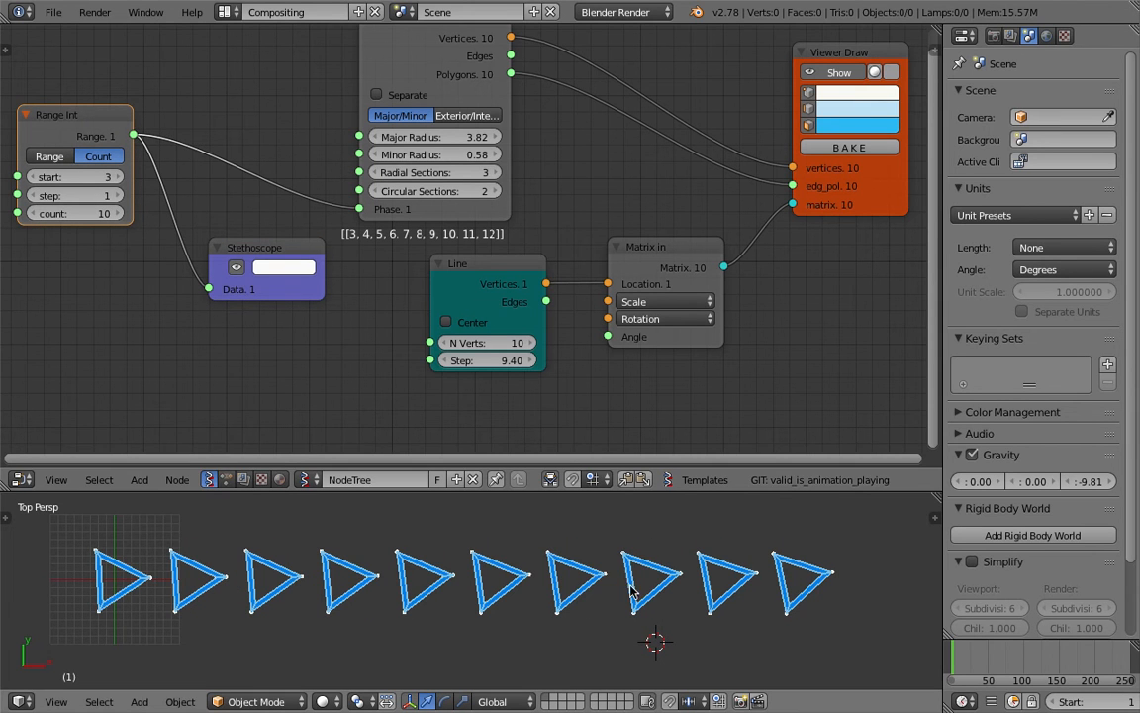
middle_click_drag(313, 197, 337, 202)
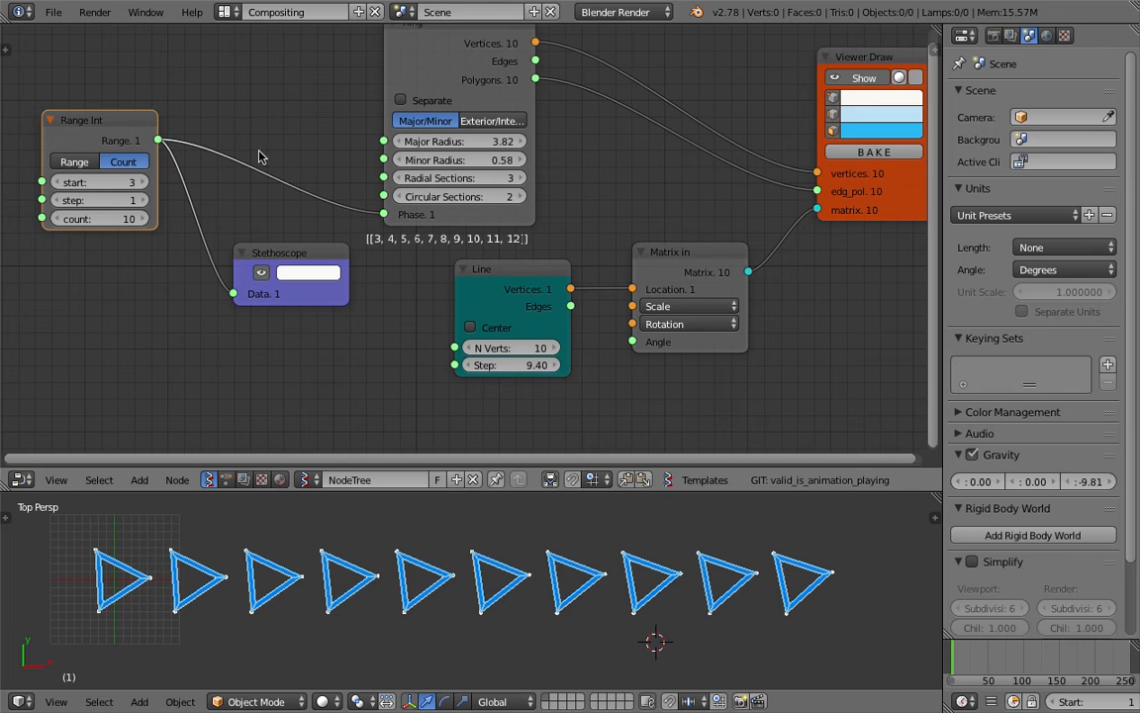
Step: Delete the Range Int node and set the Ring node's Phase to 139.56
key("x")
left_click_drag(480, 217, 559, 214)
middle_click_drag(145, 162, 248, 166)
left_click_drag(516, 216, 554, 217)
Step: Add a Random Num Gen node ahead of the Ring node and switch it to Float
key("space")
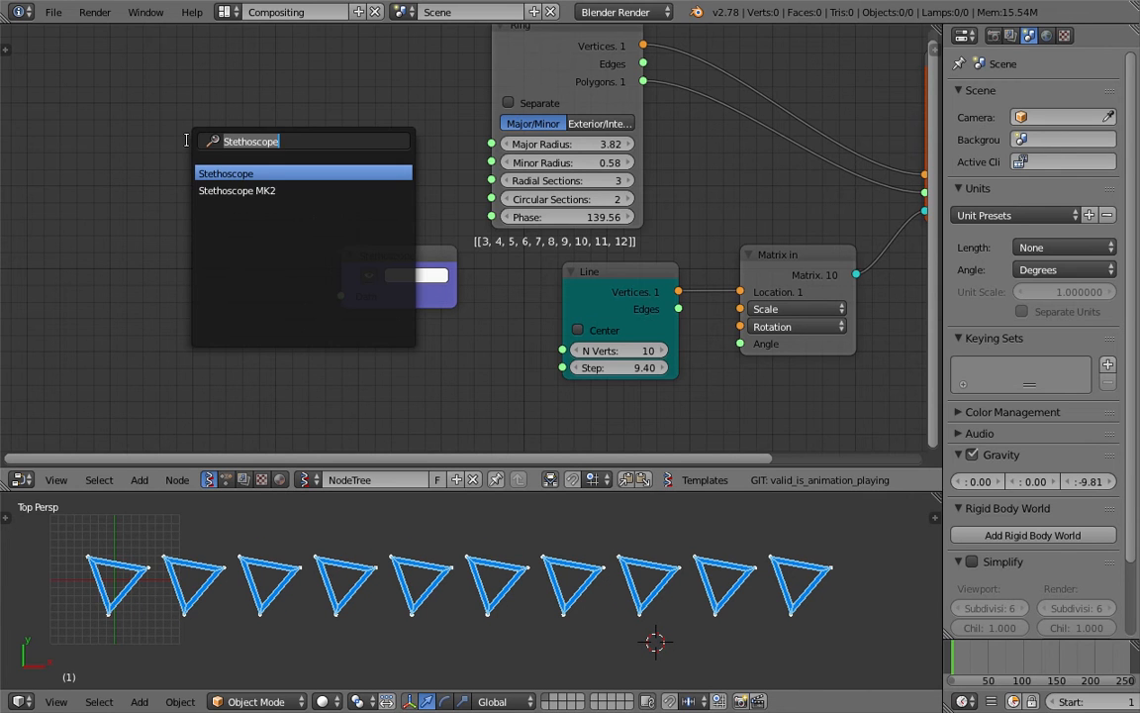
type("random n")
key("Return")
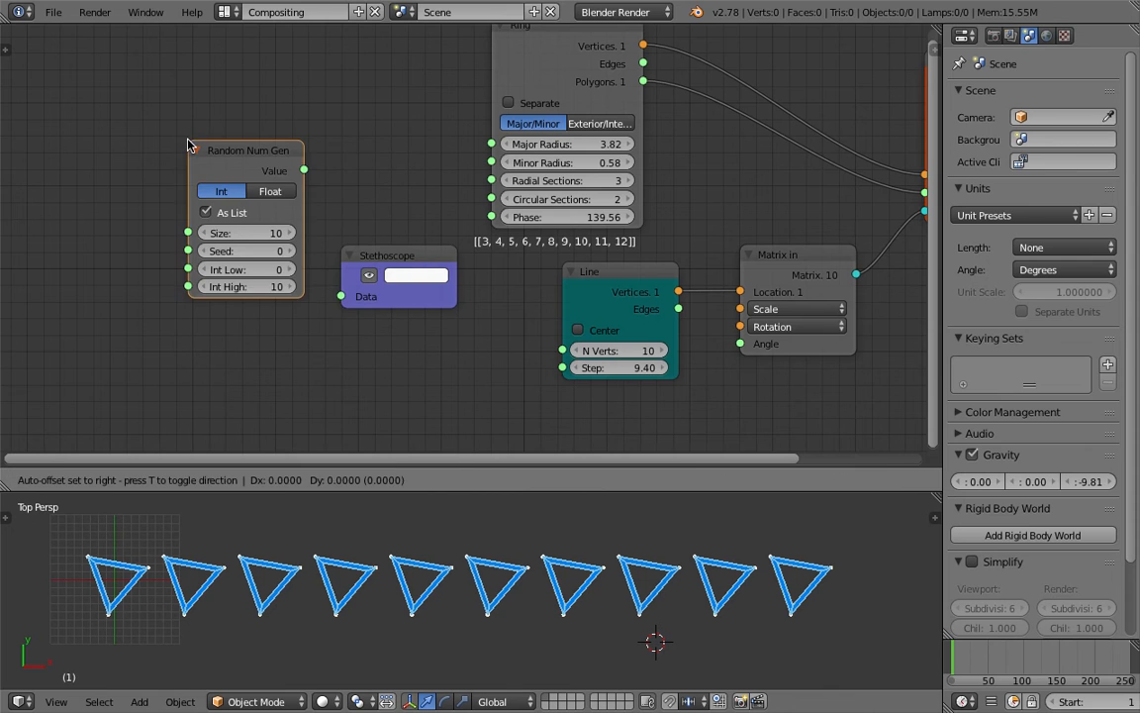
left_click(183, 143)
left_click(267, 190)
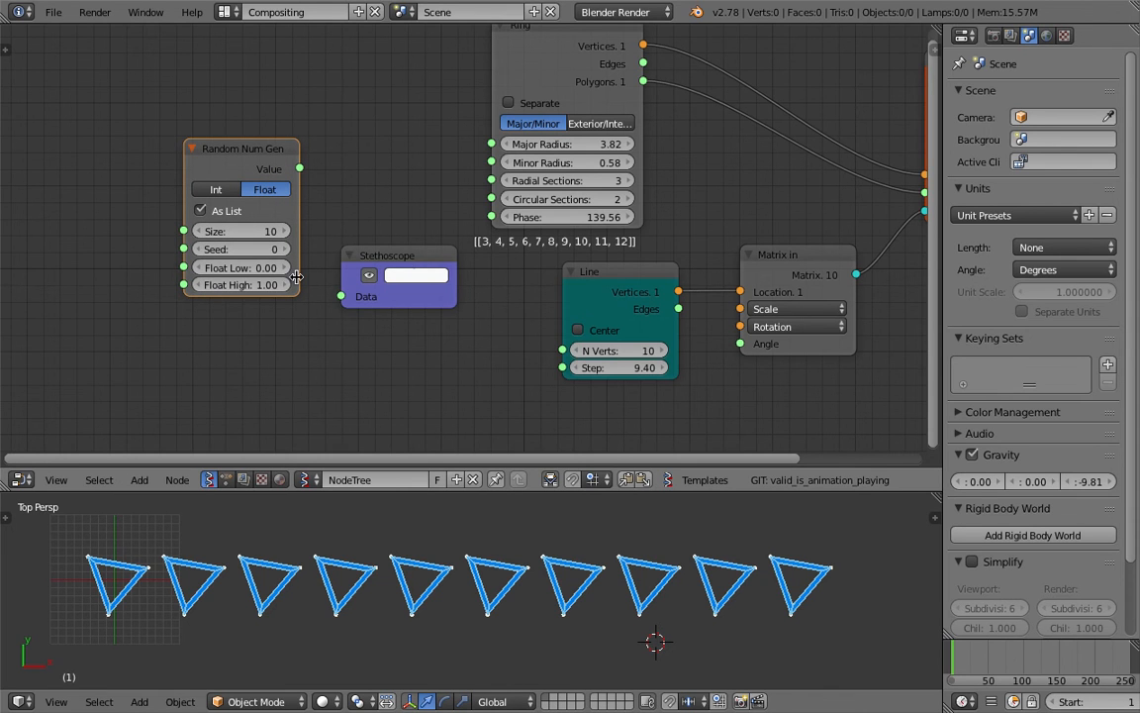
Step: Set the random generator's Float High to 360 and connect its Value output to the Ring node's Phase input
left_click(262, 284)
type("3")
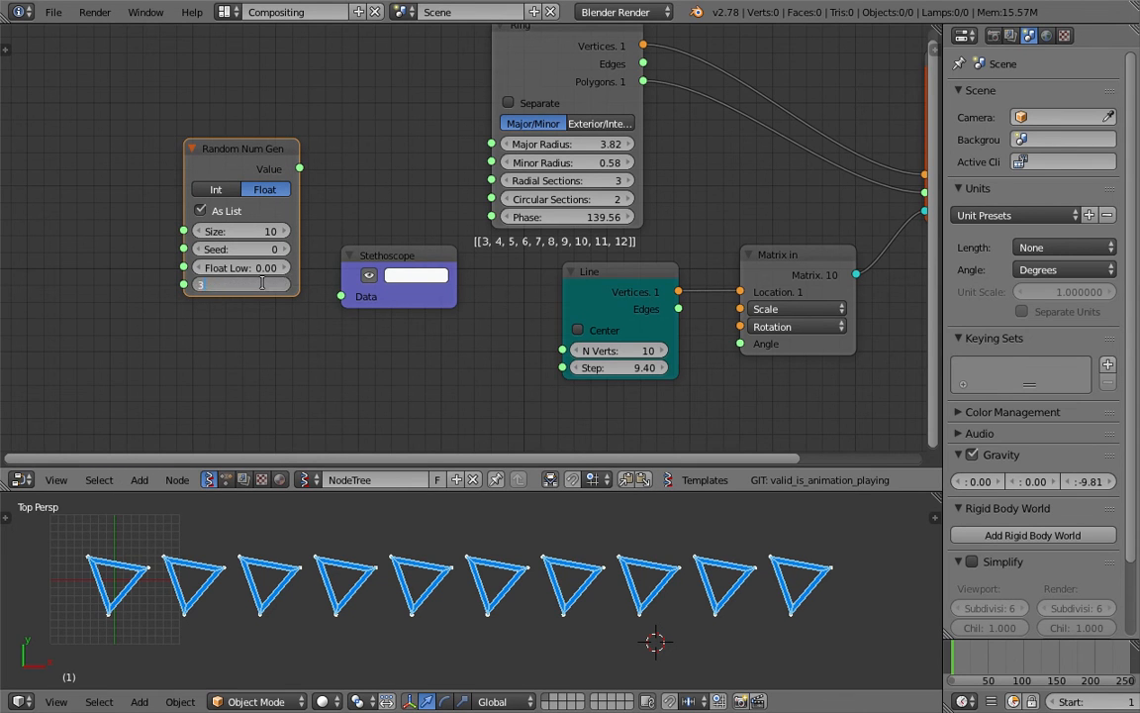
type("60")
key("Return")
left_click_drag(299, 169, 413, 205)
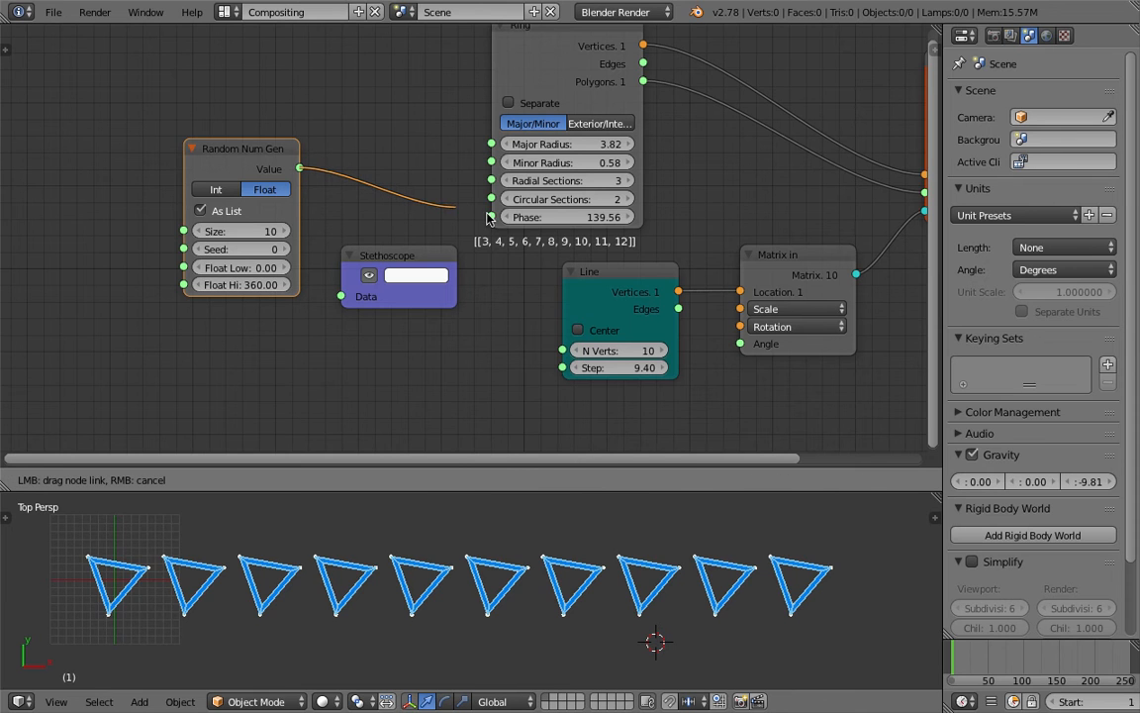
left_click_drag(488, 218, 491, 217)
scroll(756, 600, "down", 2)
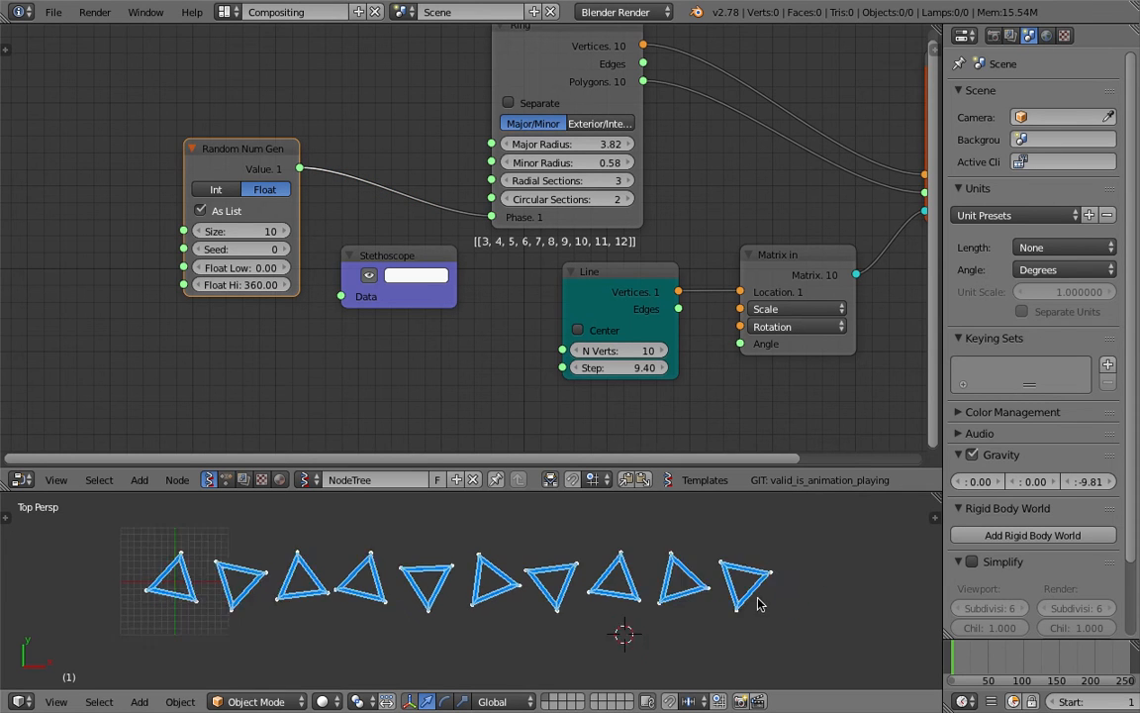
Step: Add an Int node below the Random Num Gen node
middle_click_drag(637, 599, 610, 564, "shift")
middle_click_drag(487, 353, 453, 335)
scroll(318, 331, "down", 2)
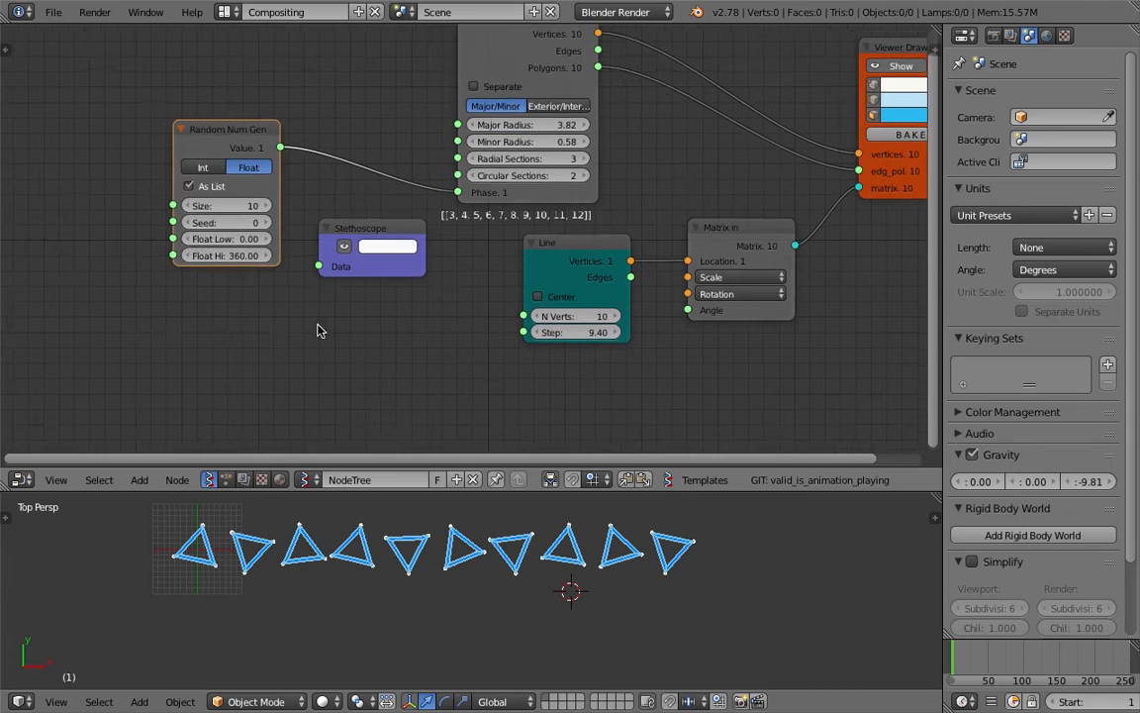
key("shift+a")
left_click(303, 329)
type("int")
key("Down")
key("Down")
key("Down")
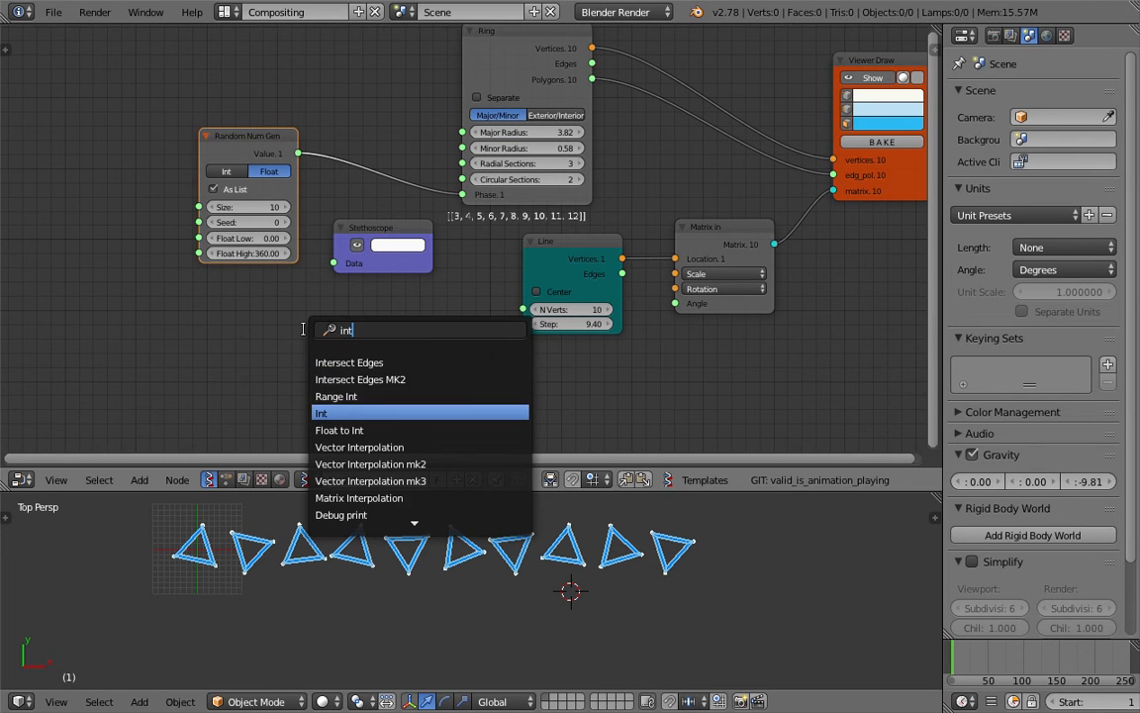
key("Return")
left_click(236, 353)
Step: Connect the Int node's output to the Line node's N Verts and the Random Num Gen node's Size
left_click_drag(288, 355, 320, 358)
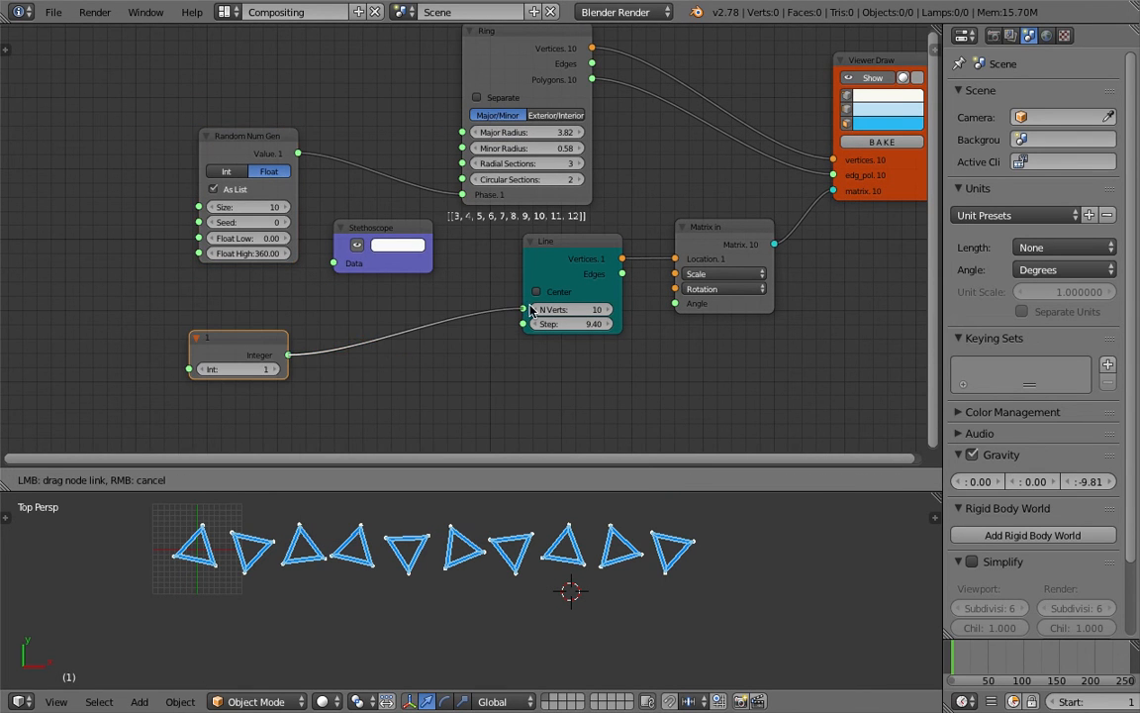
left_click_drag(530, 310, 528, 310)
left_click_drag(288, 354, 311, 273)
left_click_drag(198, 209, 199, 206)
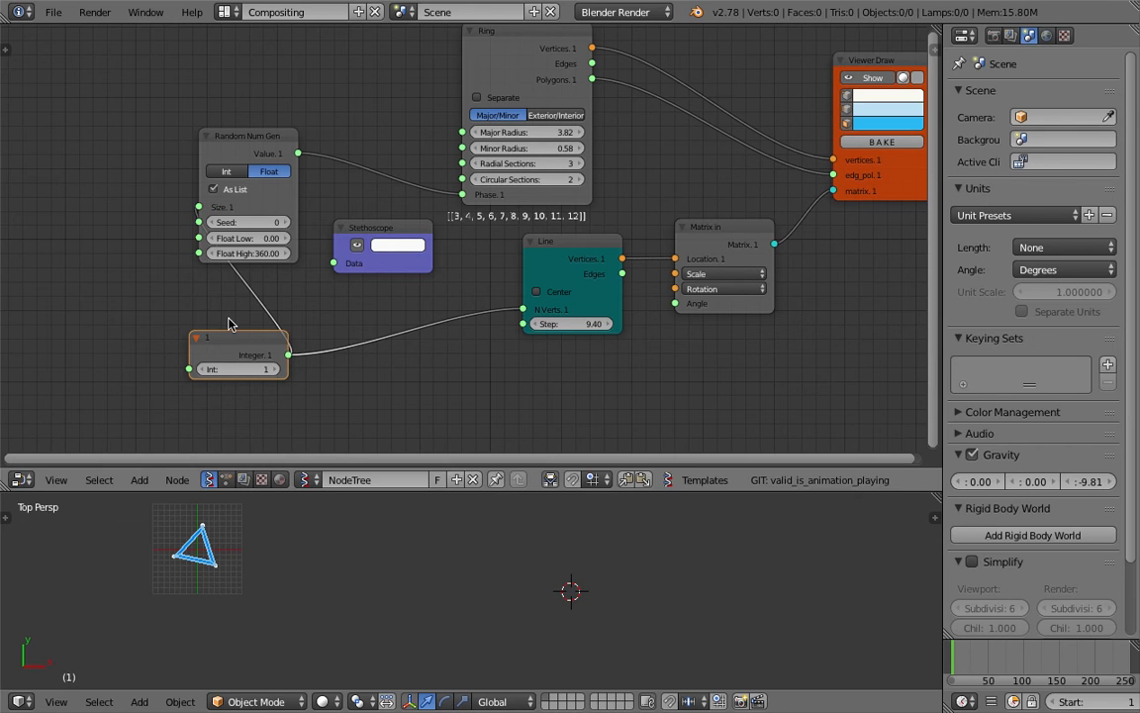
Step: Move the Int node ahead of the Random Num Gen node and set its integer to 17
left_click_drag(284, 358, 196, 267)
scroll(596, 585, "down", 2)
middle_click_drag(595, 585, 473, 576, "shift")
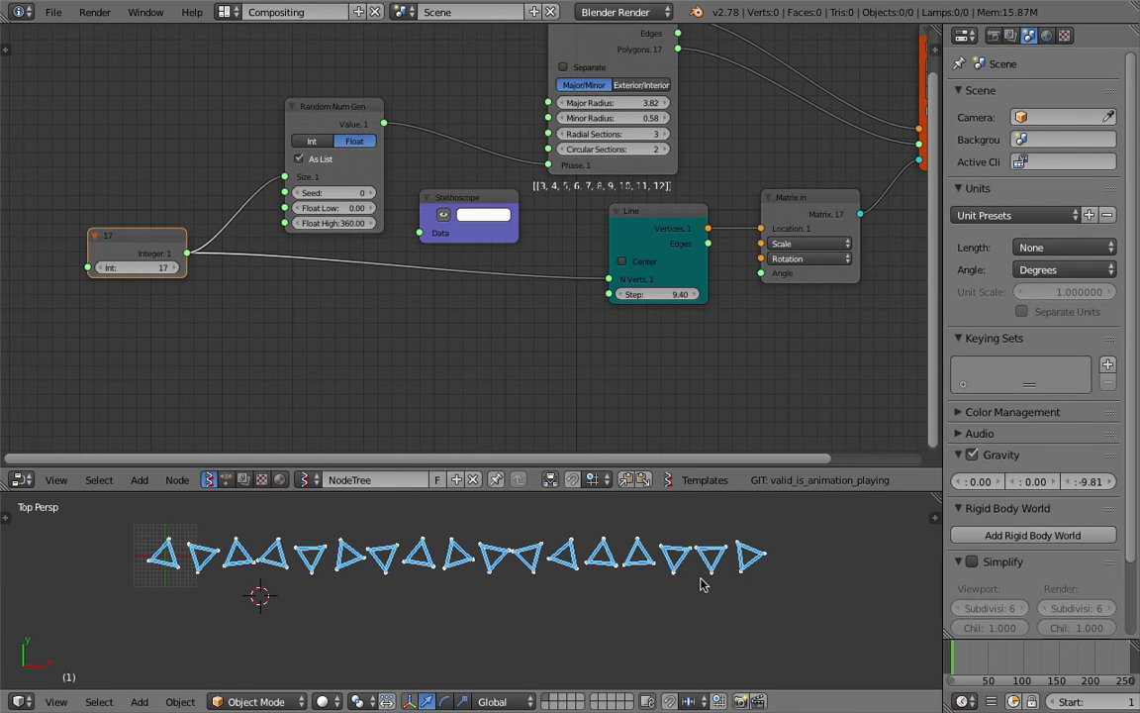
Step: Move the Random Num Gen and Int nodes farther away from the Ring node and save the file
middle_click_drag(364, 159, 390, 199)
left_click_drag(358, 151, 232, 98)
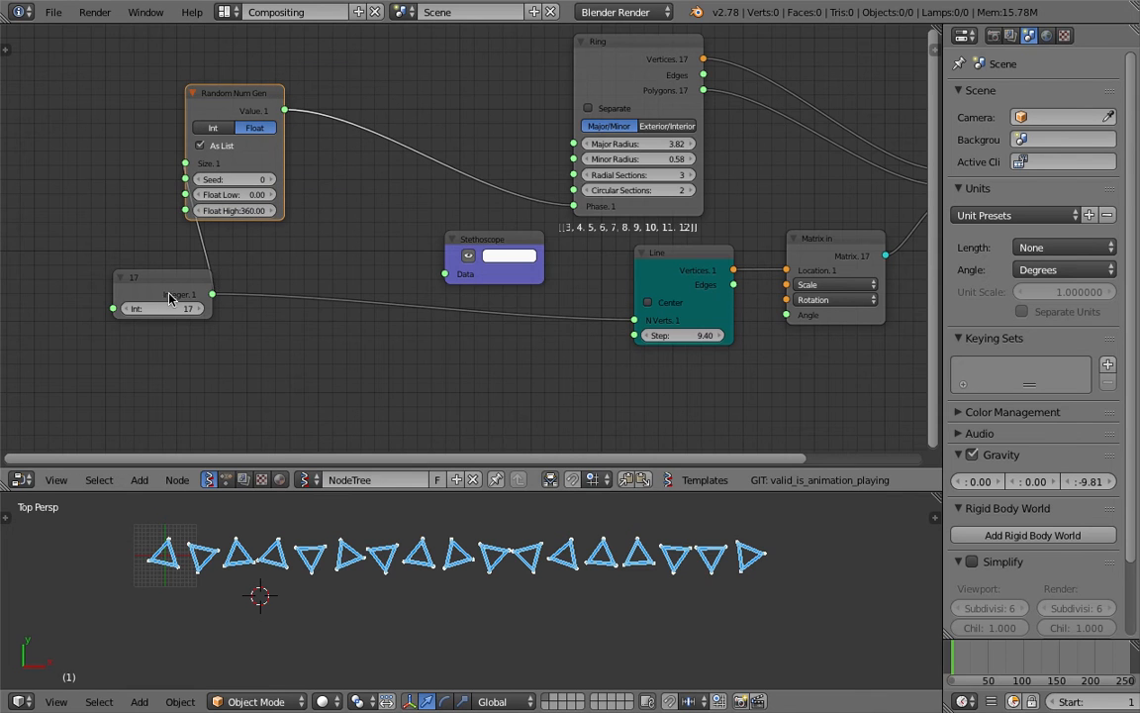
left_click_drag(170, 293, 69, 319)
key("ctrl+s")
left_click(78, 319)
Step: Delete the unused Stethoscope node, and save the file with the Random Num Gen node shifted upward
left_click_drag(483, 245, 453, 265)
key("x")
middle_click_drag(302, 235, 364, 218)
left_click_drag(324, 140, 333, 125)
key("ctrl+s")
left_click(334, 124)
Step: Add a Range Float node between the Random Num Gen and Ring nodes
key("shift+a")
left_click(383, 171)
type("ra")
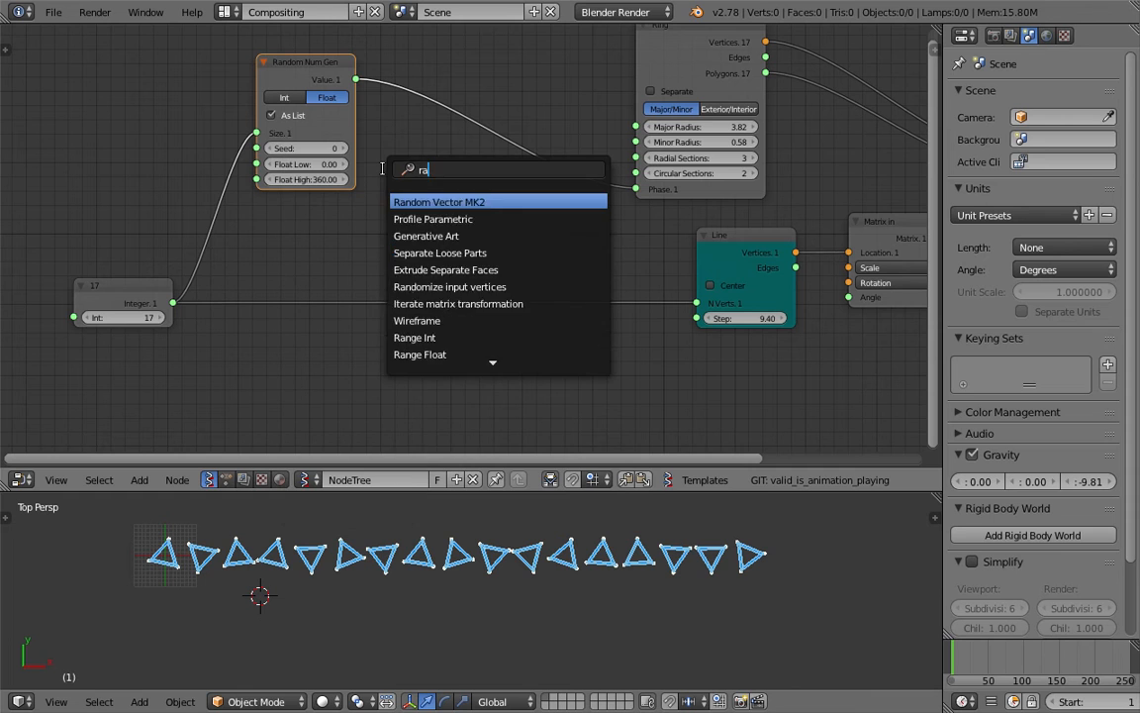
type("nge")
key("Down")
key("Return")
left_click(386, 173)
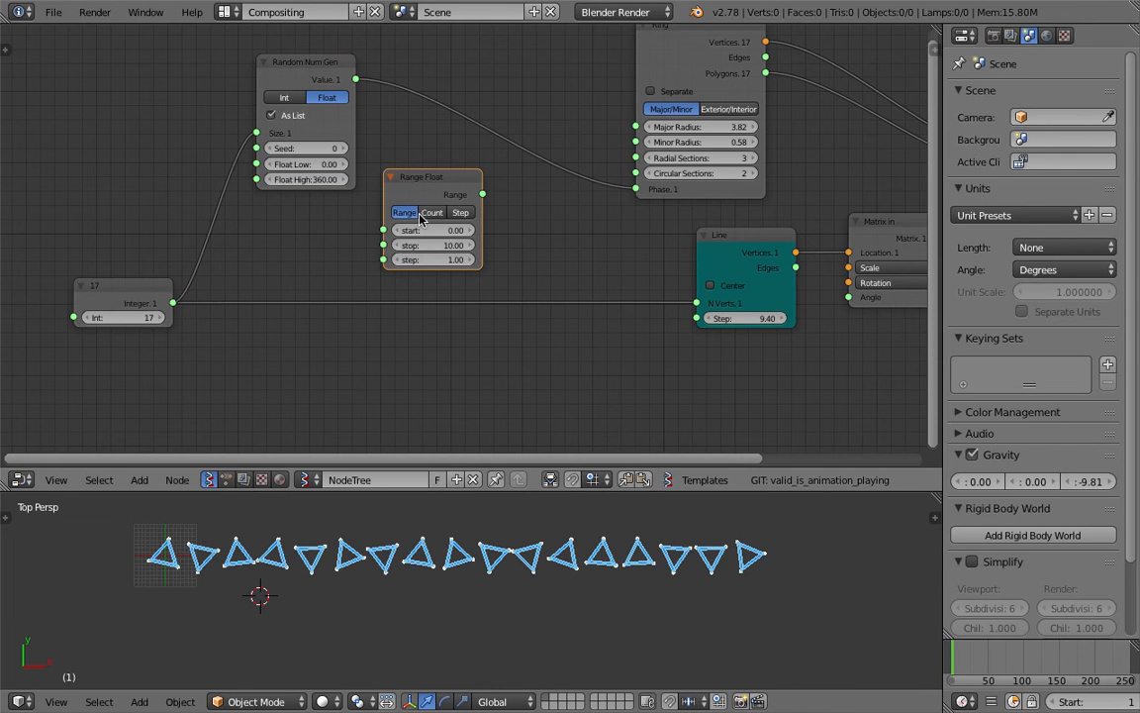
Step: Wire the Range Float node in Count mode between the Int node and the Ring's Phase, with its stop set to 360
left_click_drag(175, 313, 383, 259)
left_click_drag(484, 197, 636, 188)
left_click(437, 247)
key("Return")
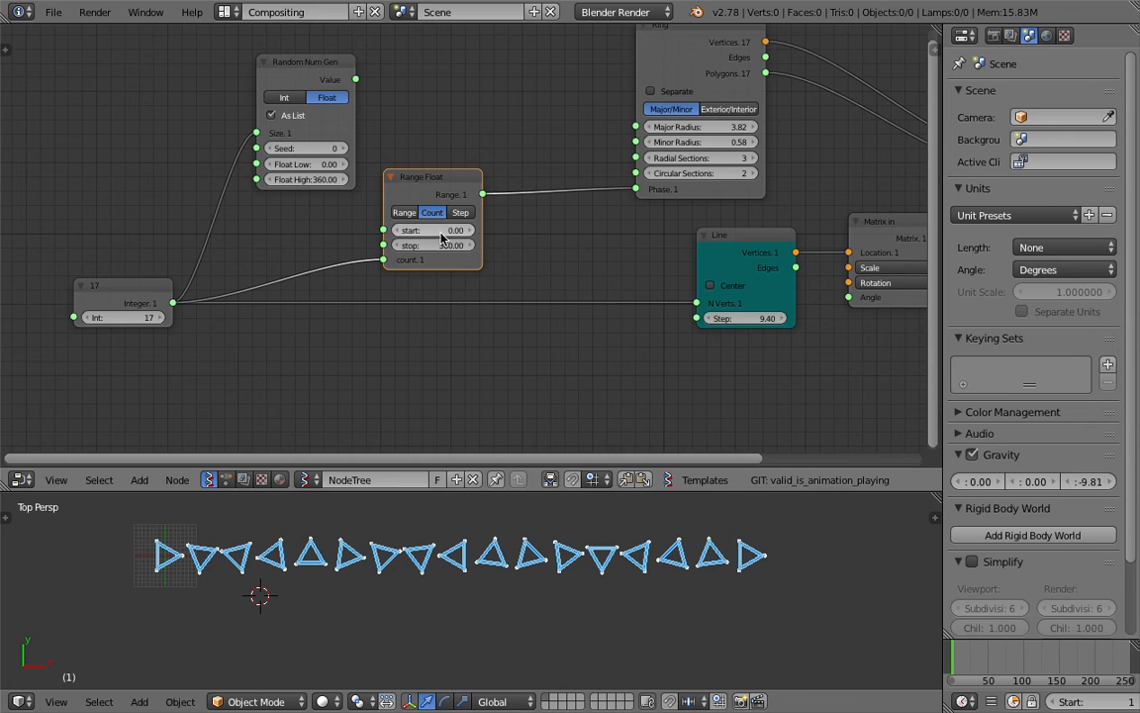
Step: Try different ring counts on the Int node and set its value to 20
left_click_drag(155, 324, 223, 324)
scroll(582, 632, "down", 2)
middle_click_drag(563, 606, 411, 598, "shift")
left_click_drag(151, 323, 40, 323)
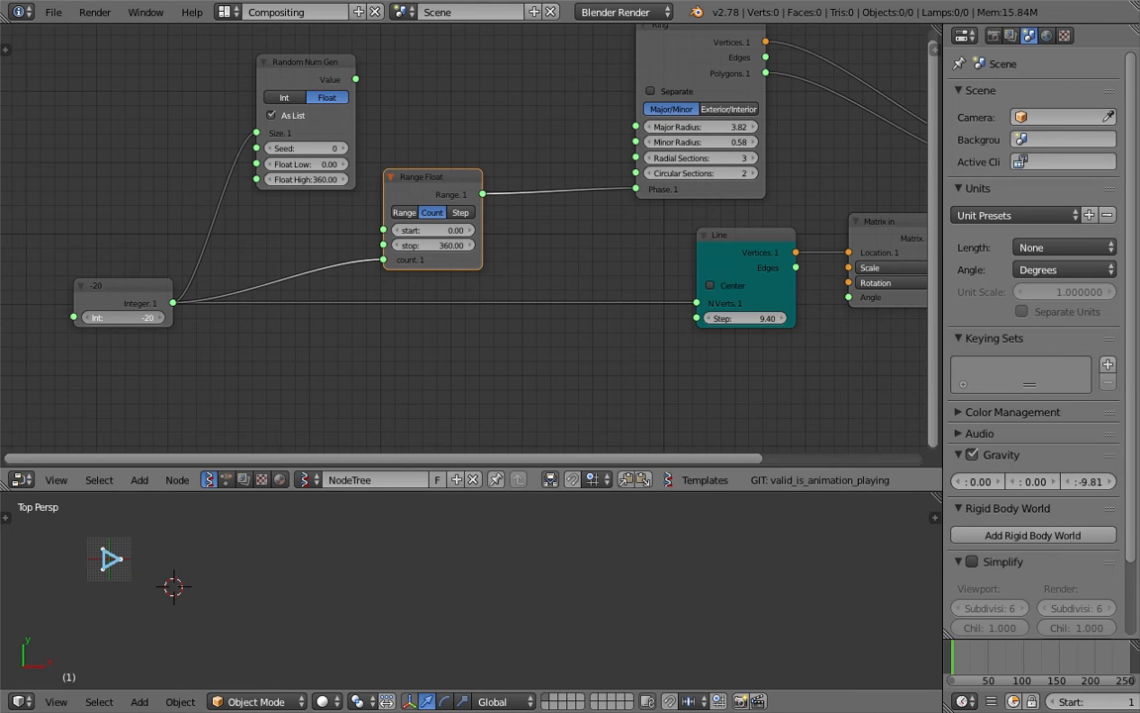
left_click_drag(124, 317, 149, 318)
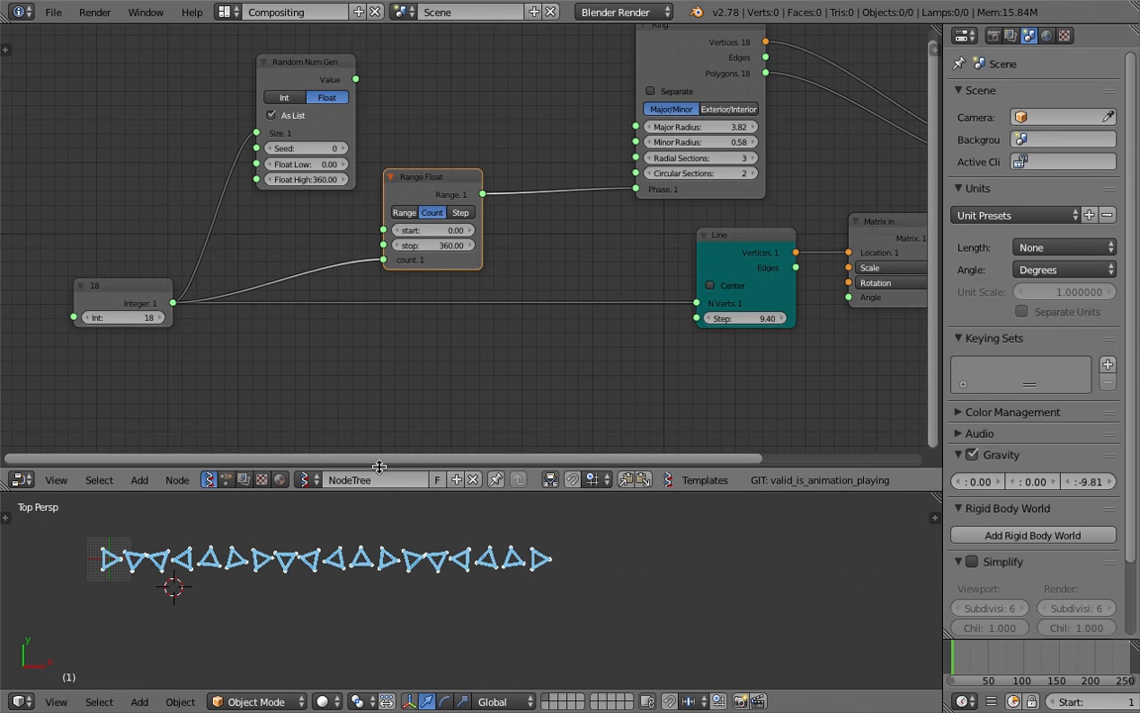
left_click(147, 317)
type("20")
key("Return")
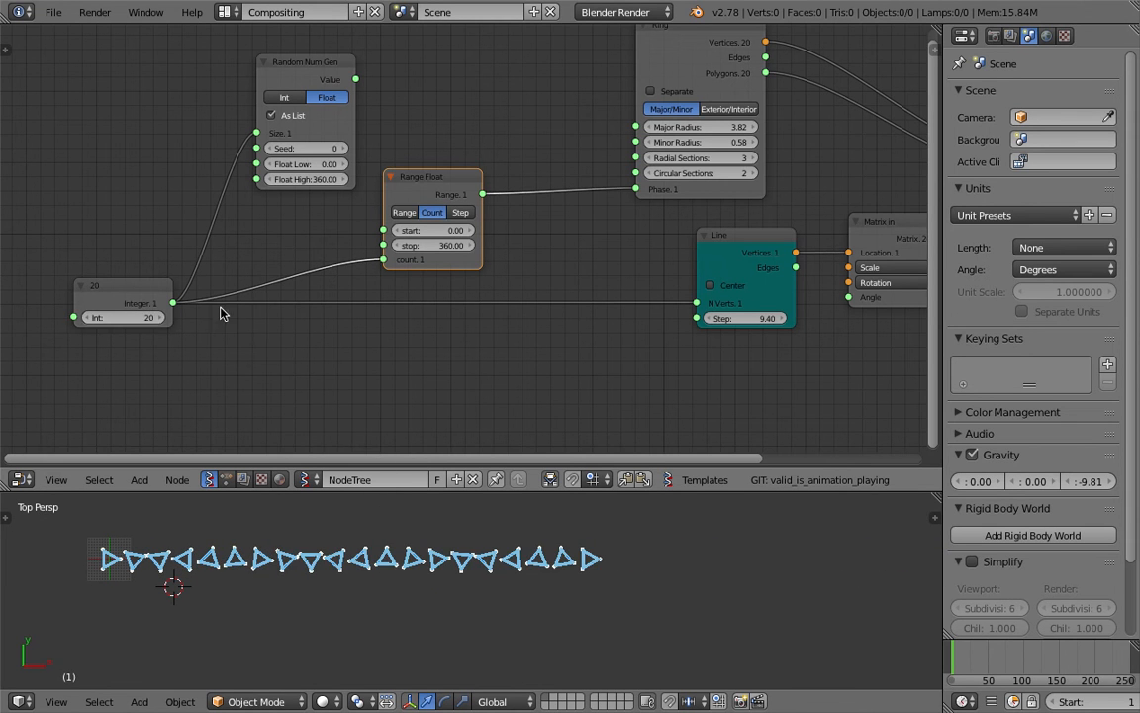
Step: Replace the Line node with a Circle node and connect its Vertices output to the Location input of Matrix in
middle_click_drag(611, 228, 512, 196)
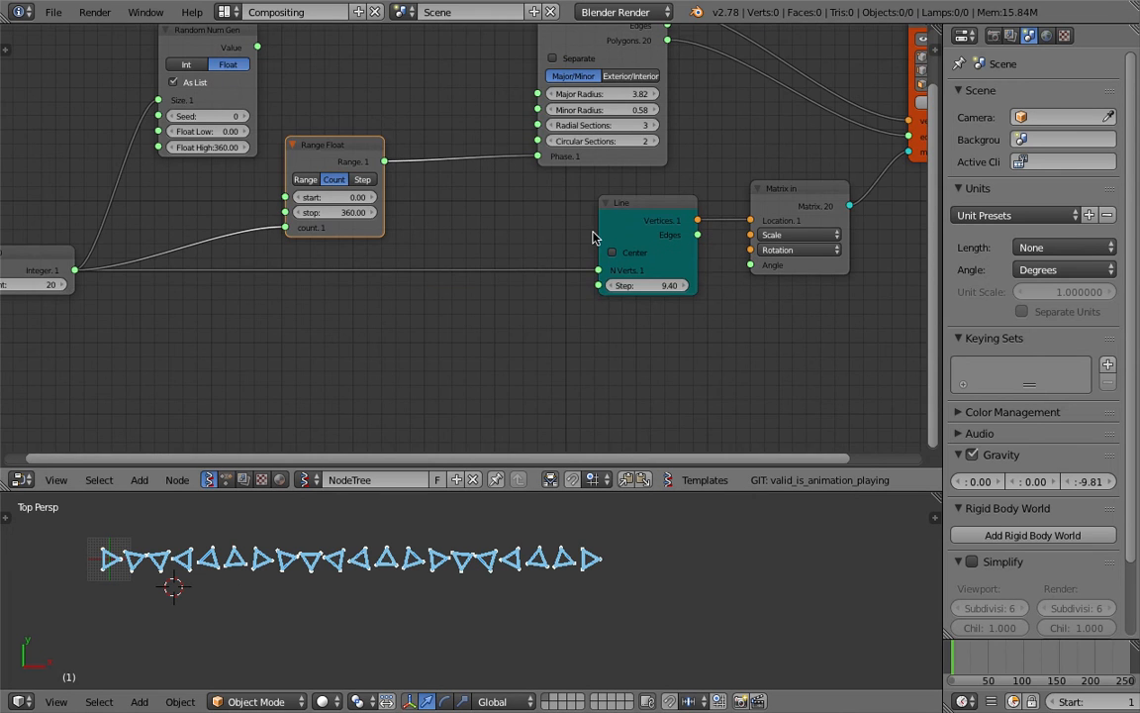
middle_click_drag(552, 236, 613, 245)
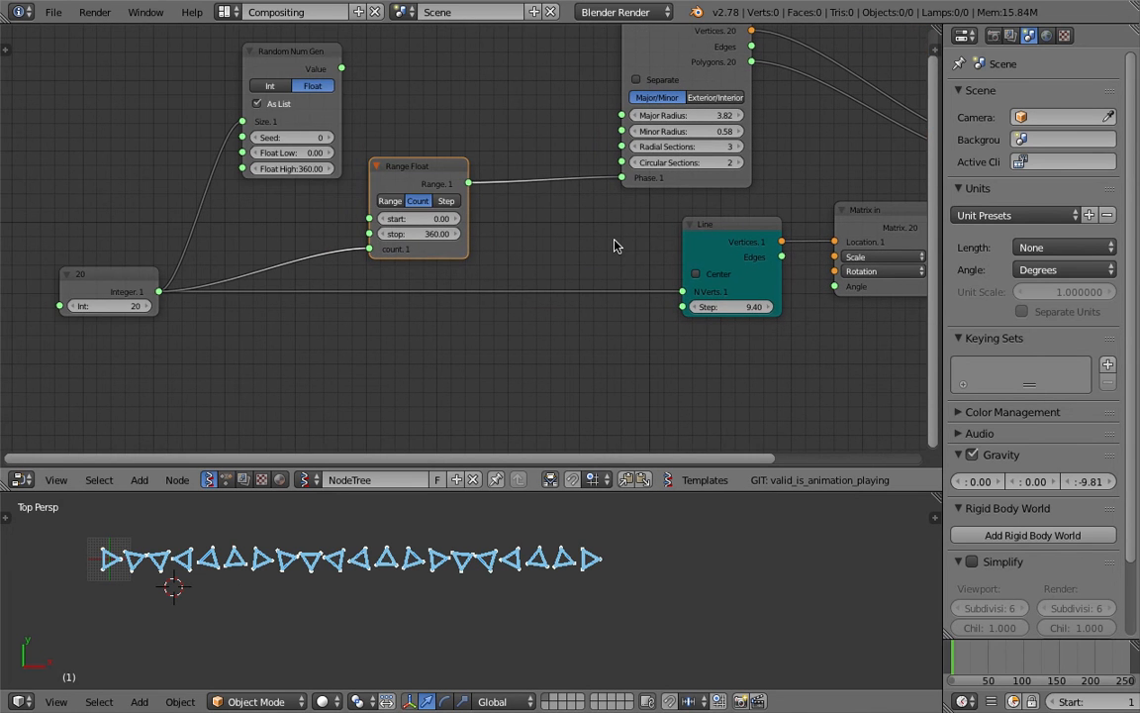
left_click(735, 235)
key("x")
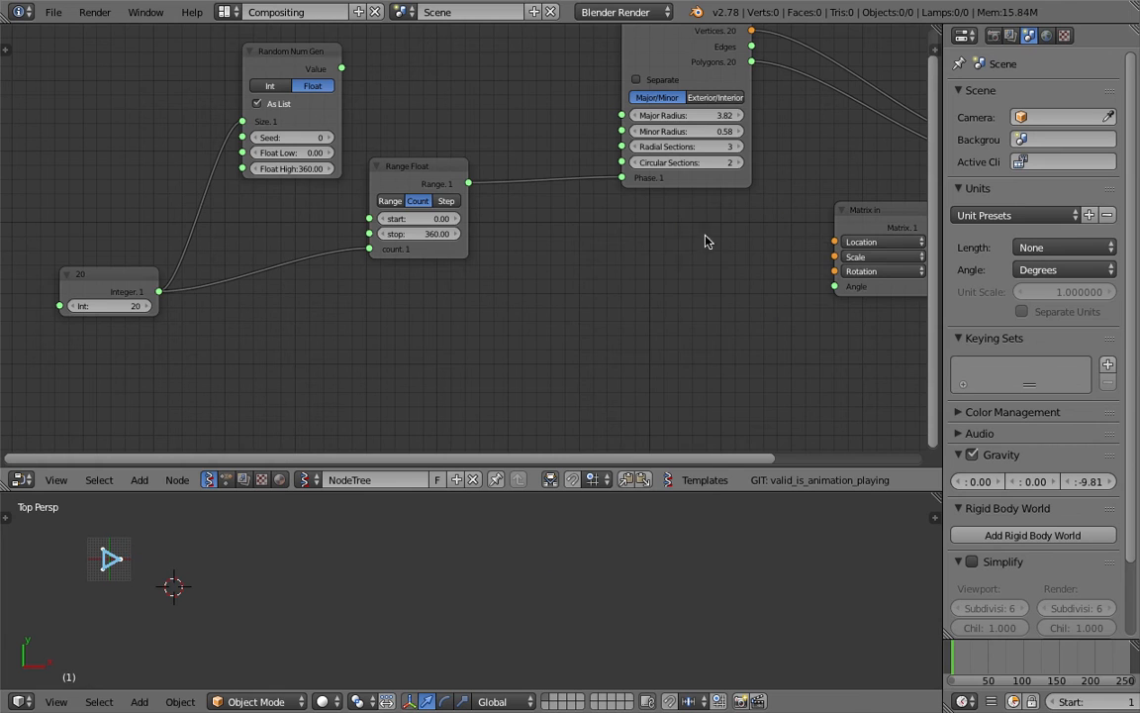
key("shift+a")
left_click(698, 241)
type("cir")
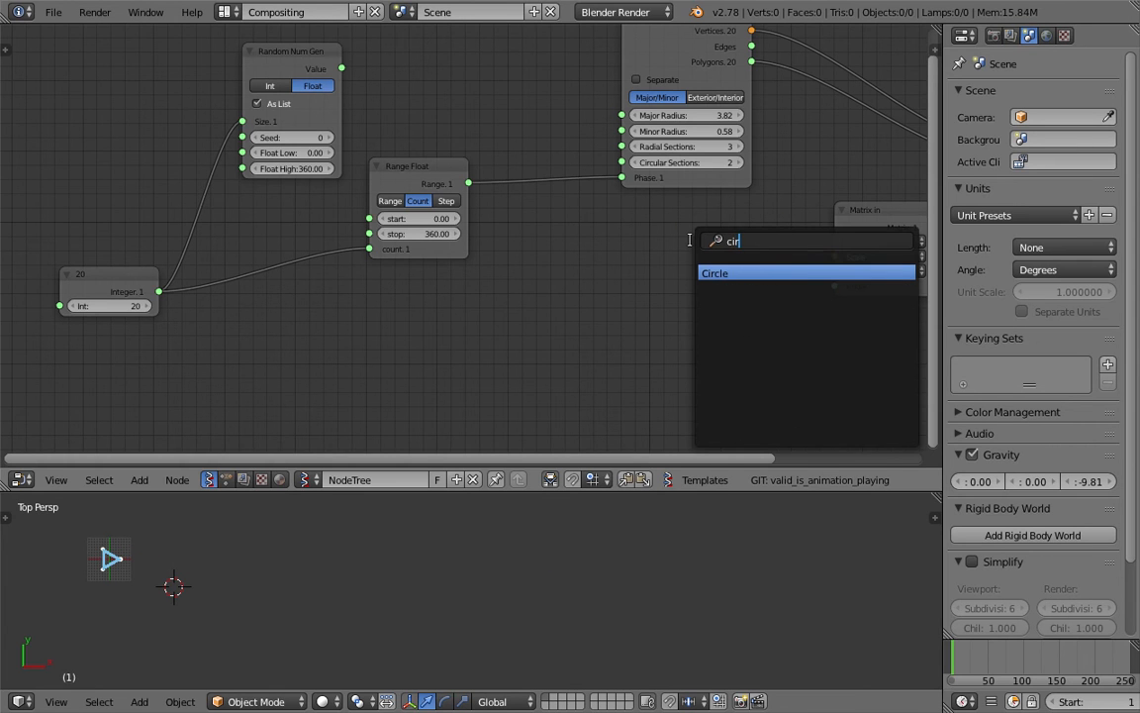
key("Return")
left_click(672, 255)
left_click_drag(750, 277, 834, 241)
Step: Wire the Int node to the Circle node's N Vertices input and set the circle's radius to 13.45
middle_click_drag(360, 365, 445, 323)
scroll(204, 556, "up", 3)
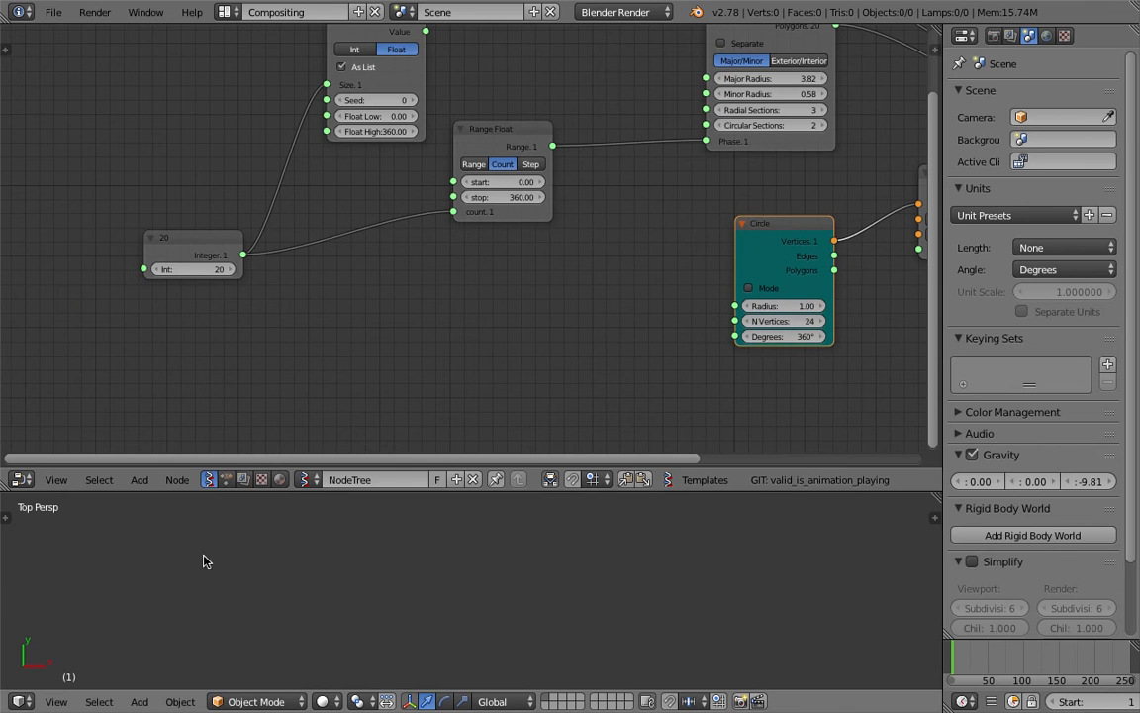
scroll(535, 550, "up", 5)
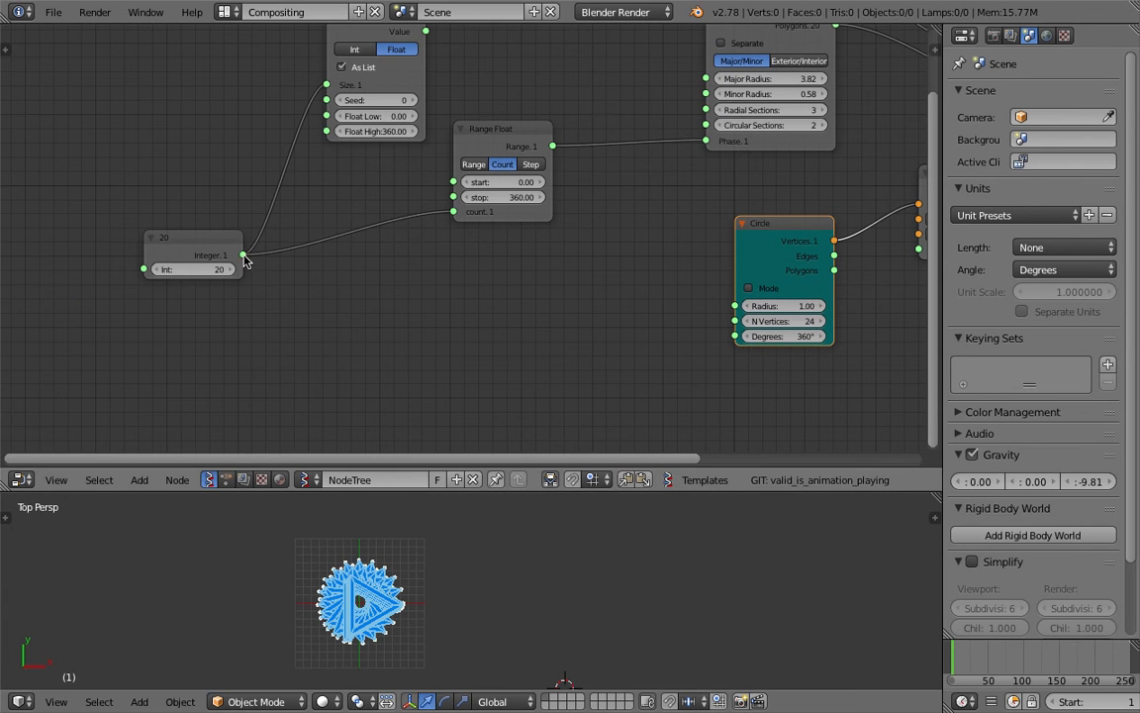
left_click_drag(242, 254, 899, 305)
scroll(474, 351, "down", 1)
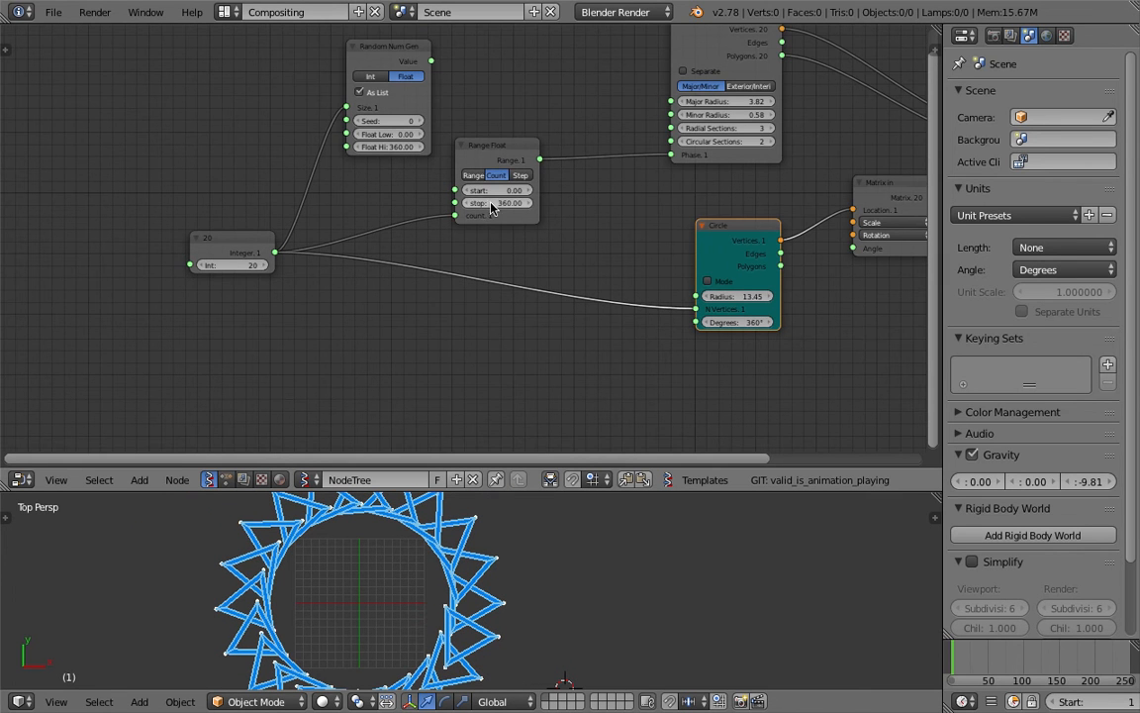
Step: Set the Range Float node's stop value to 341.46
mouse_move(490, 206)
left_mouse_down()
mouse_move(569, 206)
mouse_move(480, 206)
left_mouse_up()
scroll(521, 572, "down", 2)
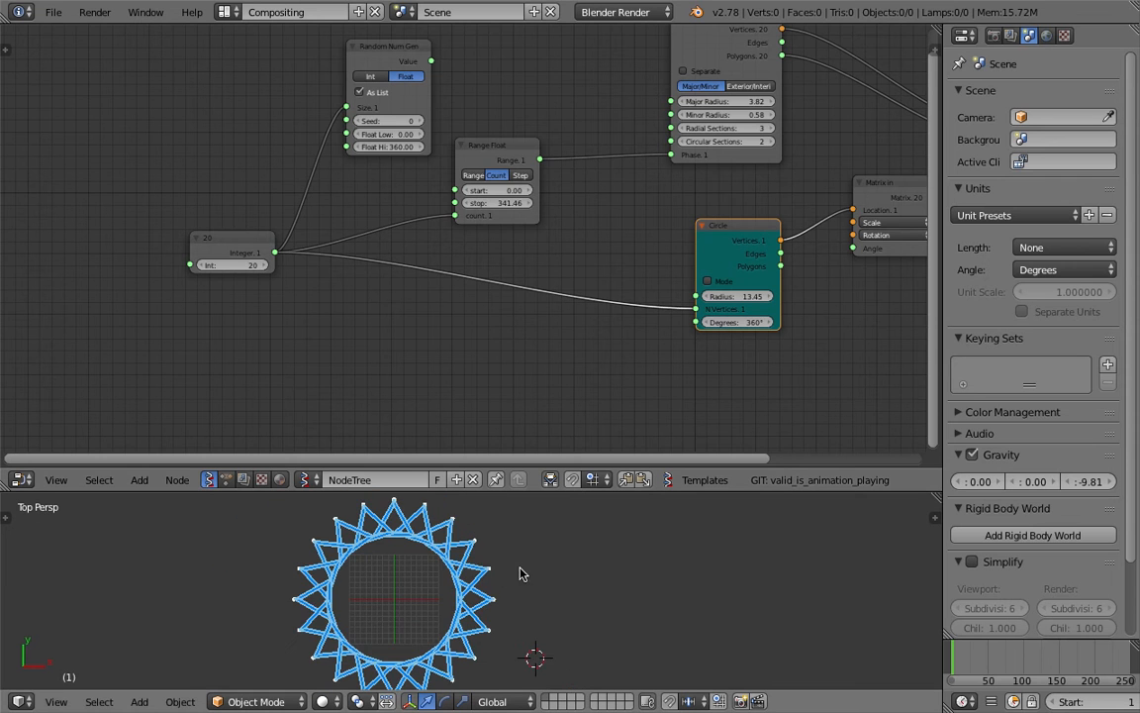
middle_click_drag(521, 573, 553, 548, "shift")
Step: Move the Ring node farther away from the Viewer Draw node
middle_click_drag(607, 195, 412, 296)
middle_click_drag(500, 182, 453, 230)
scroll(453, 230, "up", 3)
left_click_drag(449, 162, 373, 158)
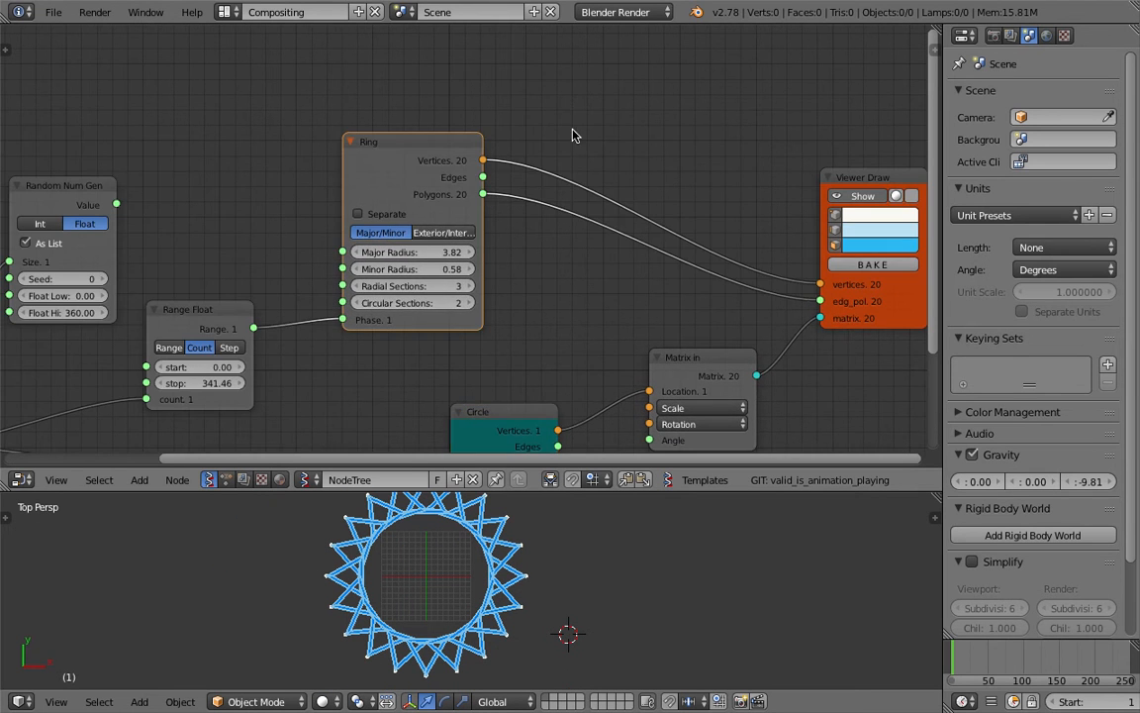
middle_click_drag(682, 58, 583, 103)
key("shift+a")
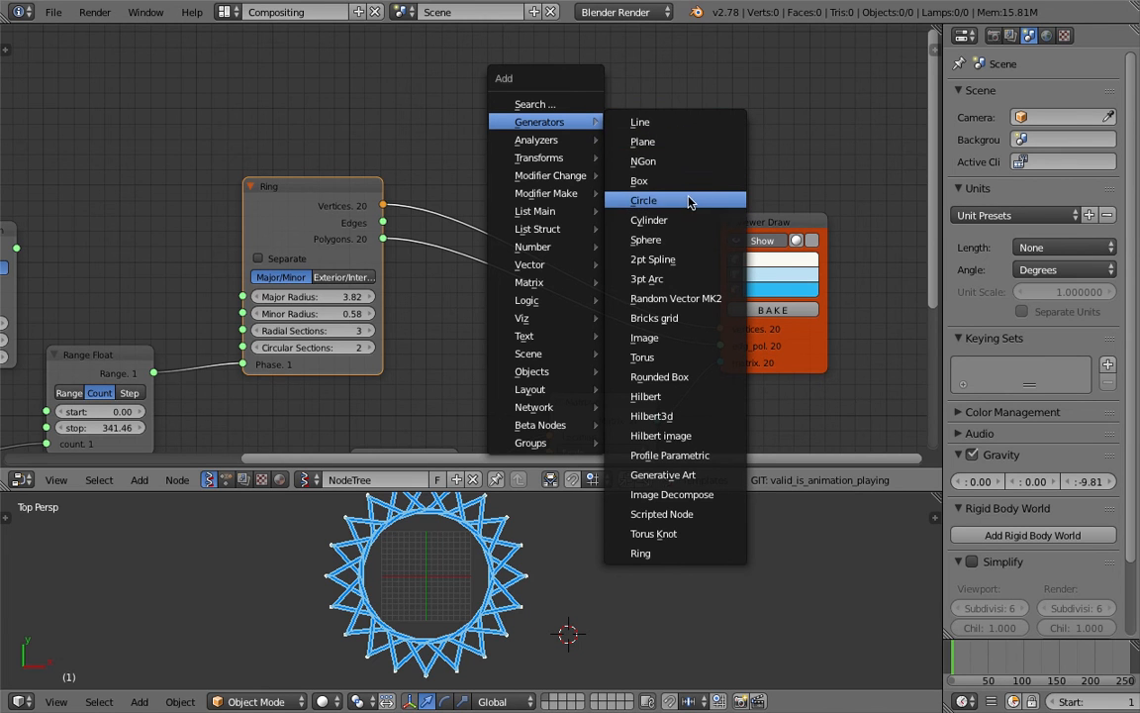
middle_click_drag(512, 119, 504, 153)
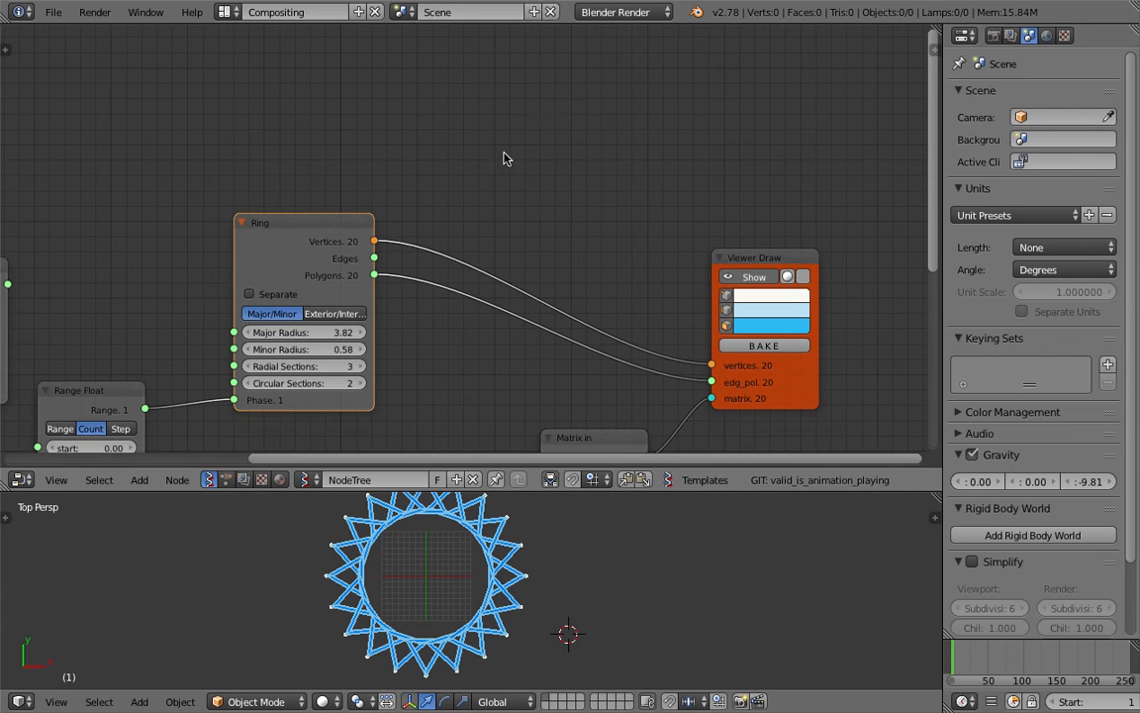
scroll(510, 131, "up", 1)
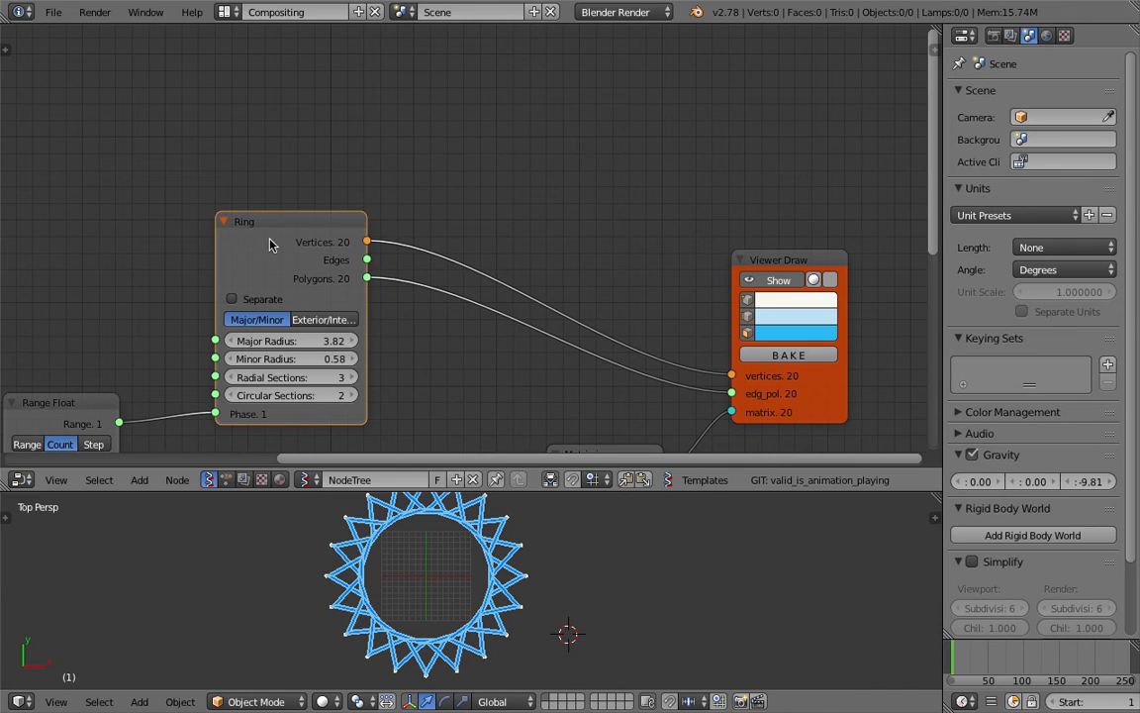
Step: Move the Ring node slightly up and toward the Viewer Draw node, and save the file
left_click_drag(241, 214, 295, 189)
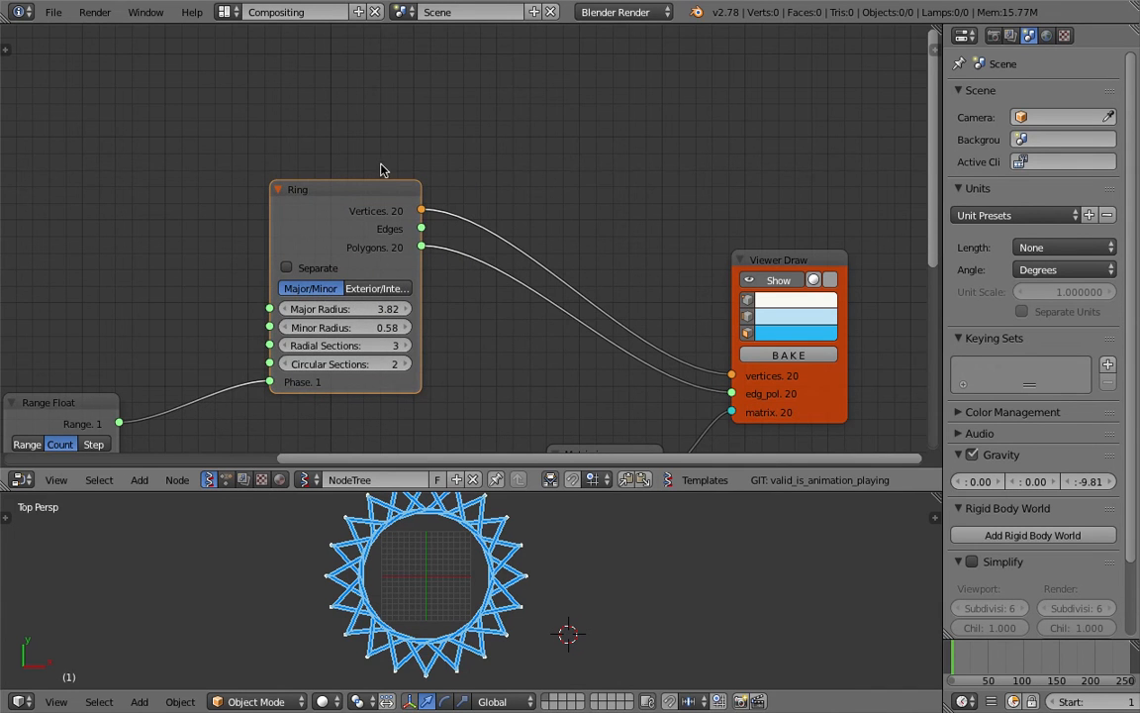
scroll(366, 263, "down", 1)
middle_click_drag(360, 284, 438, 204)
scroll(437, 204, "up", 1)
key("ctrl+s")
Step: Set the Ring node's Major Radius to 8.89 and its Minor Radius to 0.70
left_click(437, 202)
scroll(438, 204, "up", 1)
left_click_drag(438, 204, 491, 228)
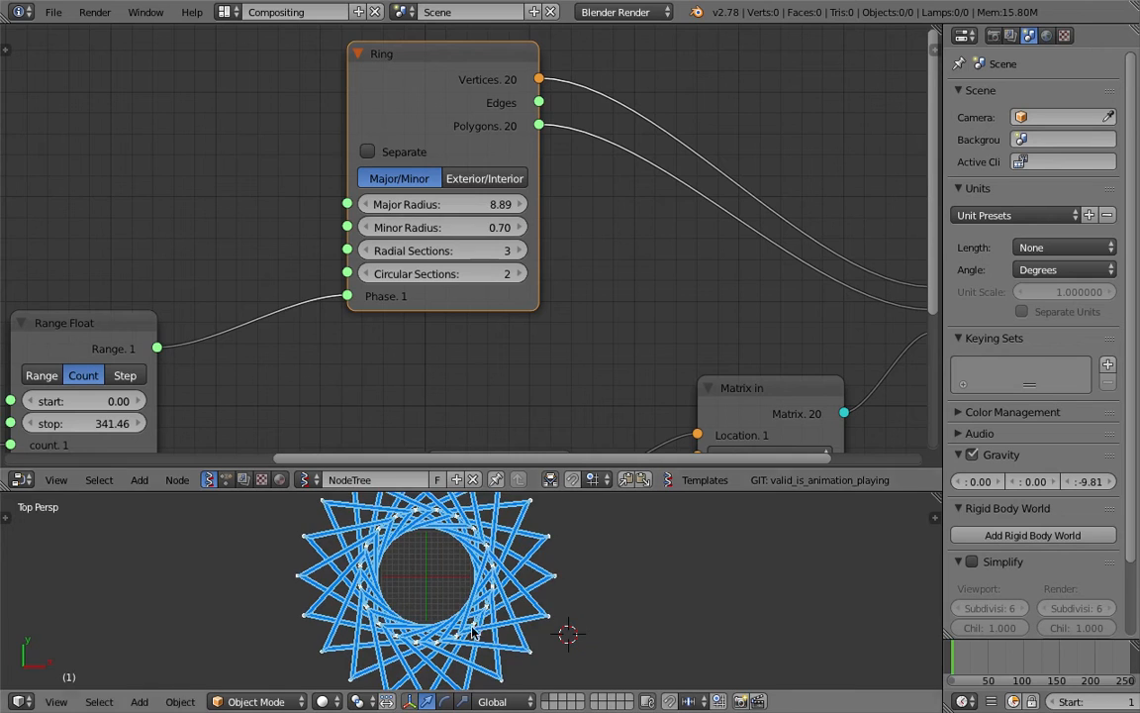
Step: Enlarge the 3D view area, examine the overlapping ring pattern from an angle, and save the file
middle_click_drag(474, 633, 594, 524)
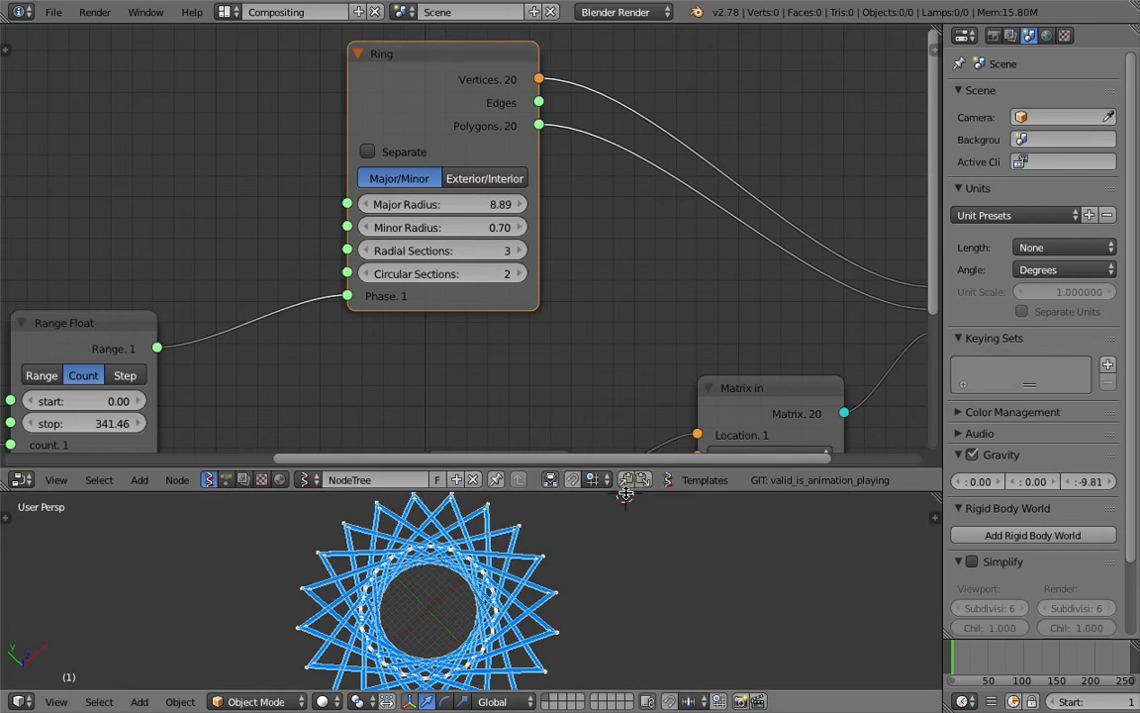
left_click_drag(626, 492, 626, 251)
scroll(570, 396, "up", 4)
scroll(570, 396, "down", 4)
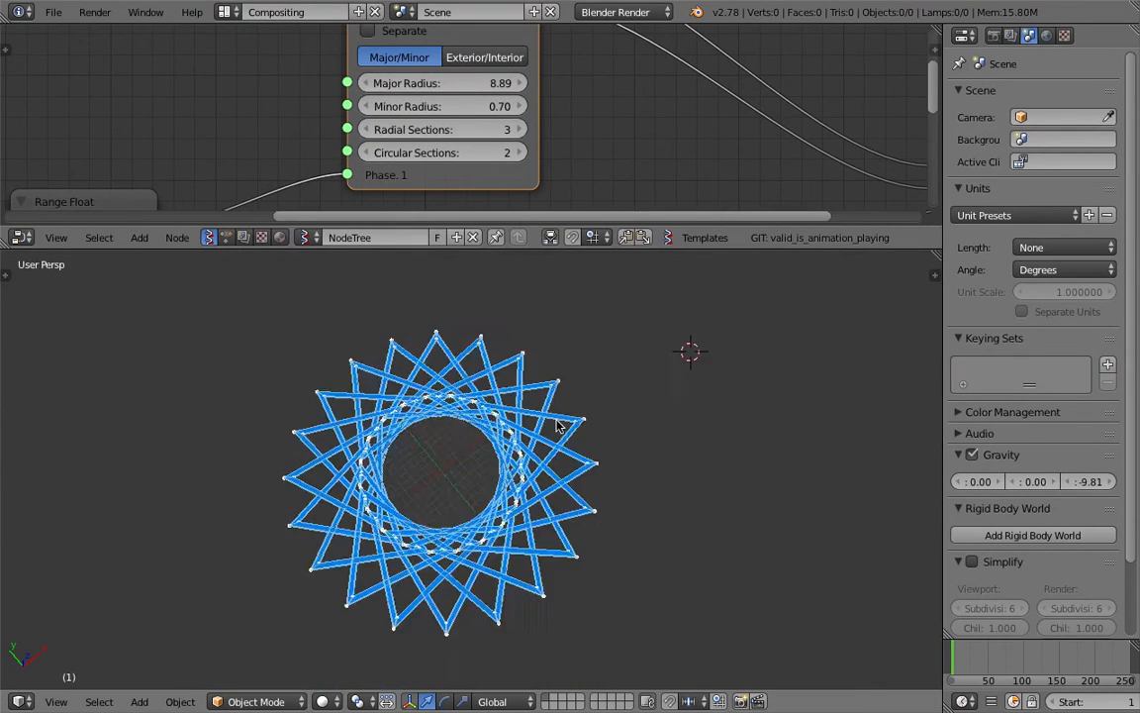
middle_click_drag(554, 423, 600, 296)
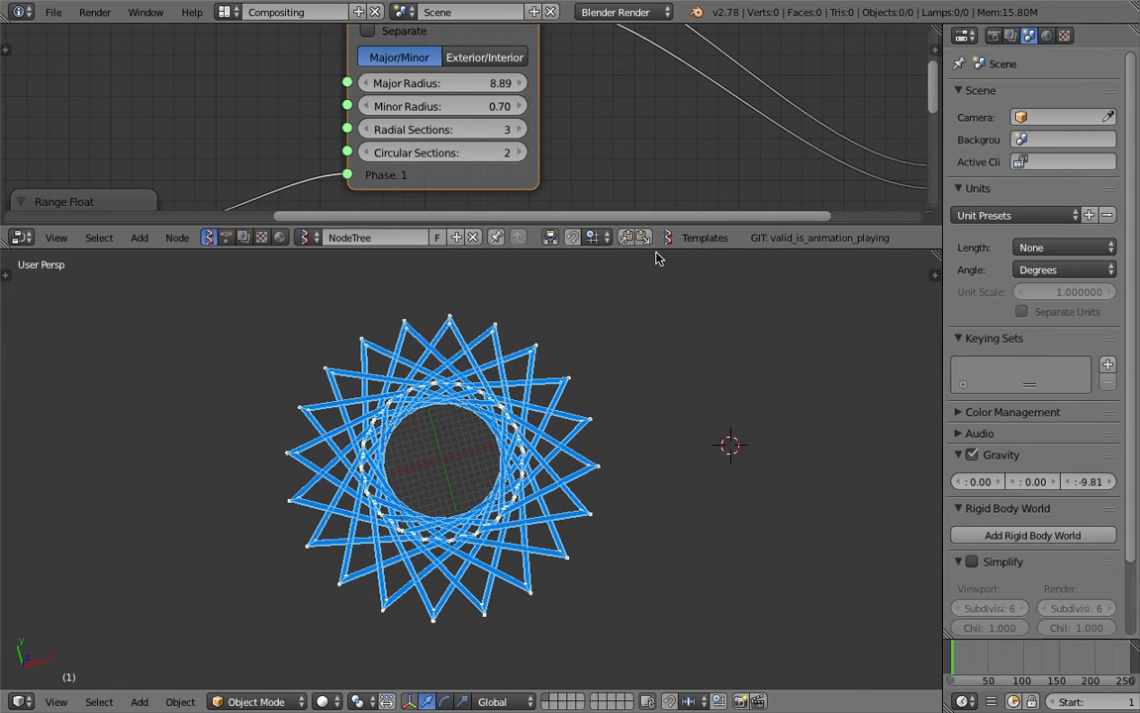
left_click_drag(653, 249, 672, 395)
scroll(626, 204, "down", 1)
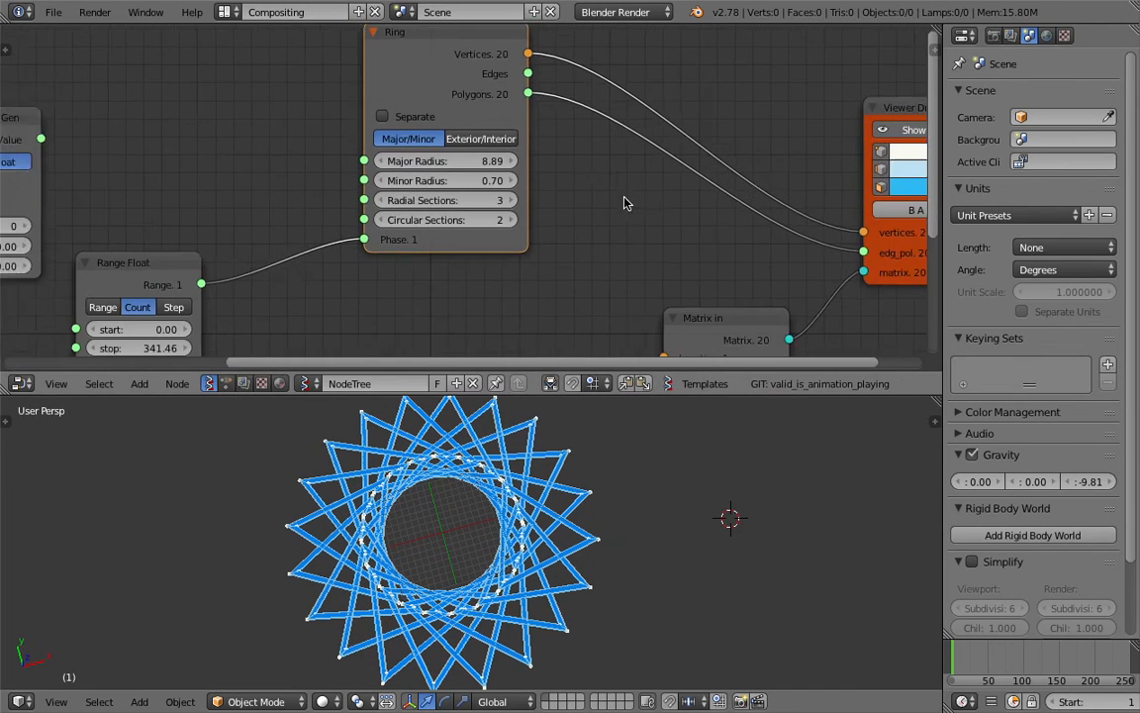
middle_click_drag(600, 209, 550, 217)
middle_click_drag(480, 217, 493, 217)
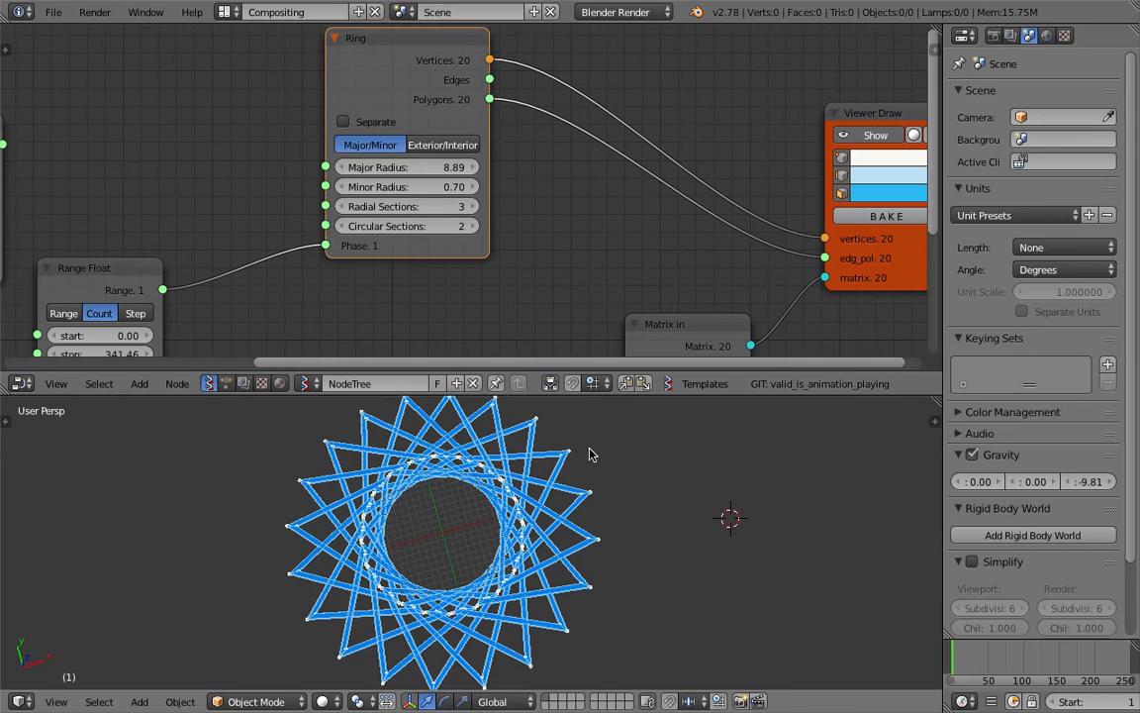
scroll(580, 471, "up", 4)
key("ctrl+s")
left_click(557, 529)
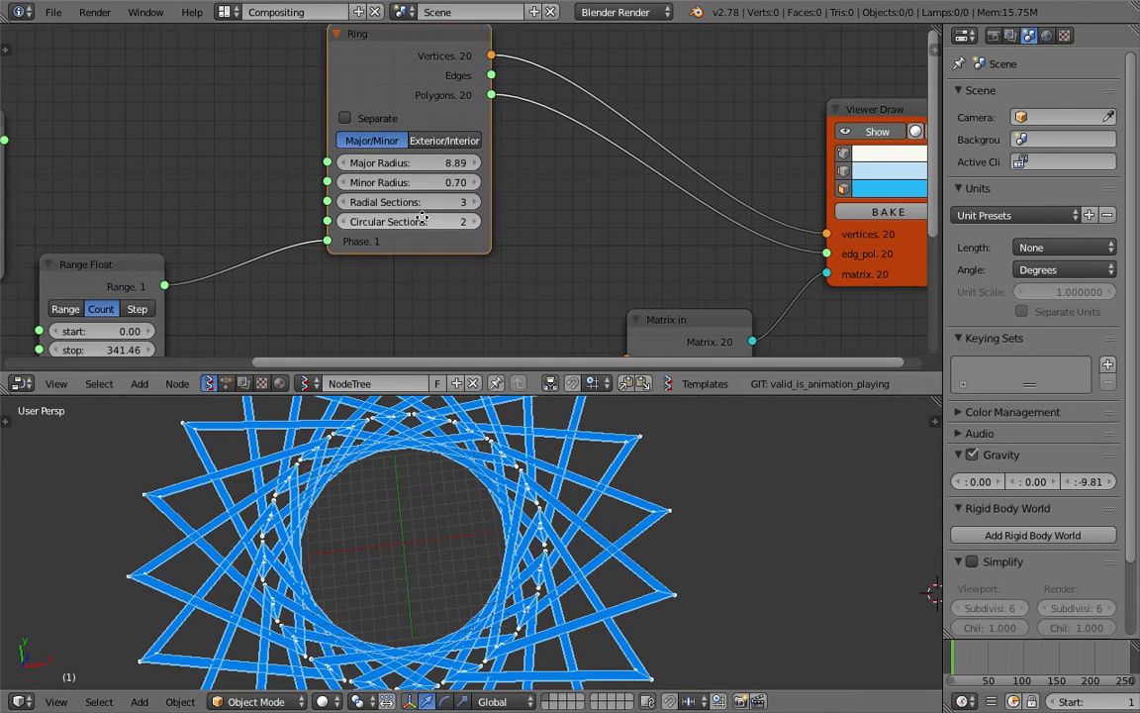
Step: Spread out the Circle, Matrix in and Viewer Draw nodes so the node tree is clearly readable
middle_click_drag(624, 270, 626, 242)
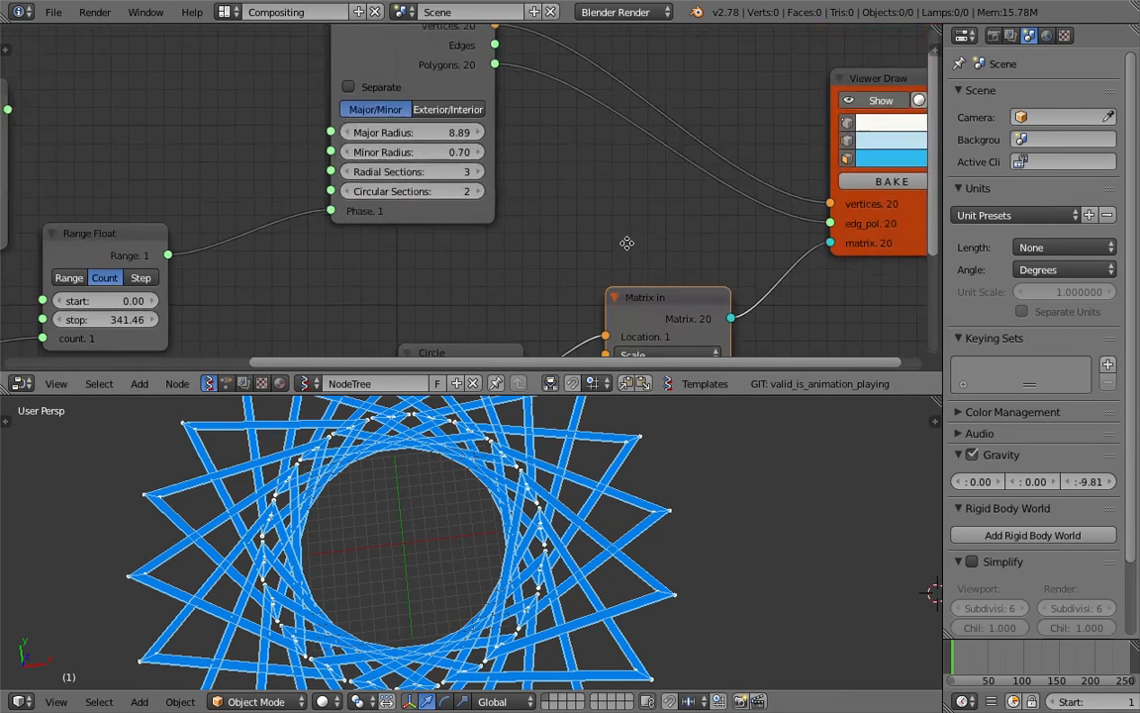
middle_click_drag(558, 272, 636, 76)
scroll(411, 174, "down", 3)
middle_click_drag(408, 174, 471, 249)
left_click_drag(562, 248, 473, 244)
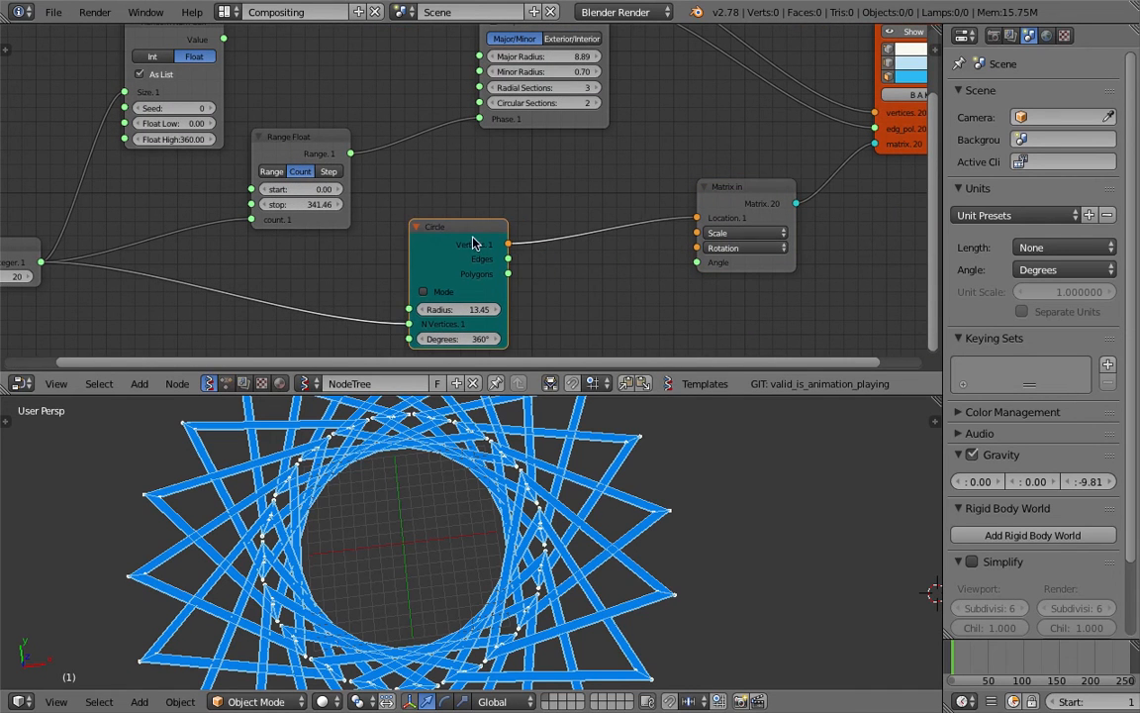
left_click_drag(734, 203, 747, 203)
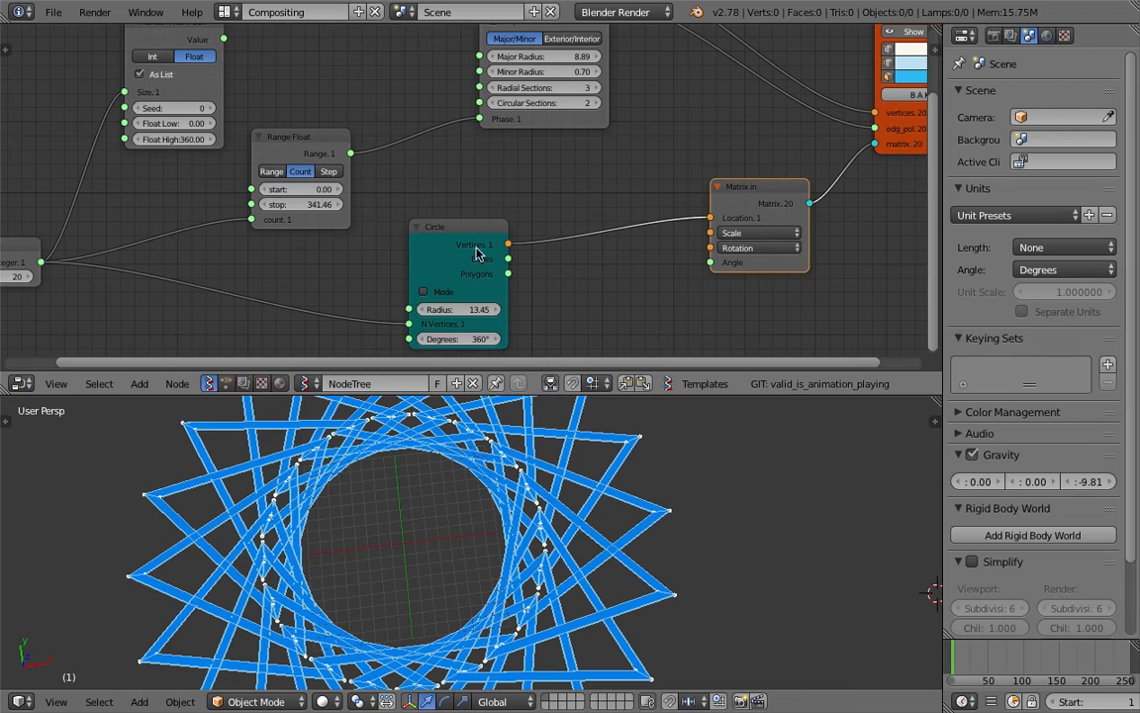
left_click_drag(473, 238, 452, 242)
scroll(451, 241, "down", 2)
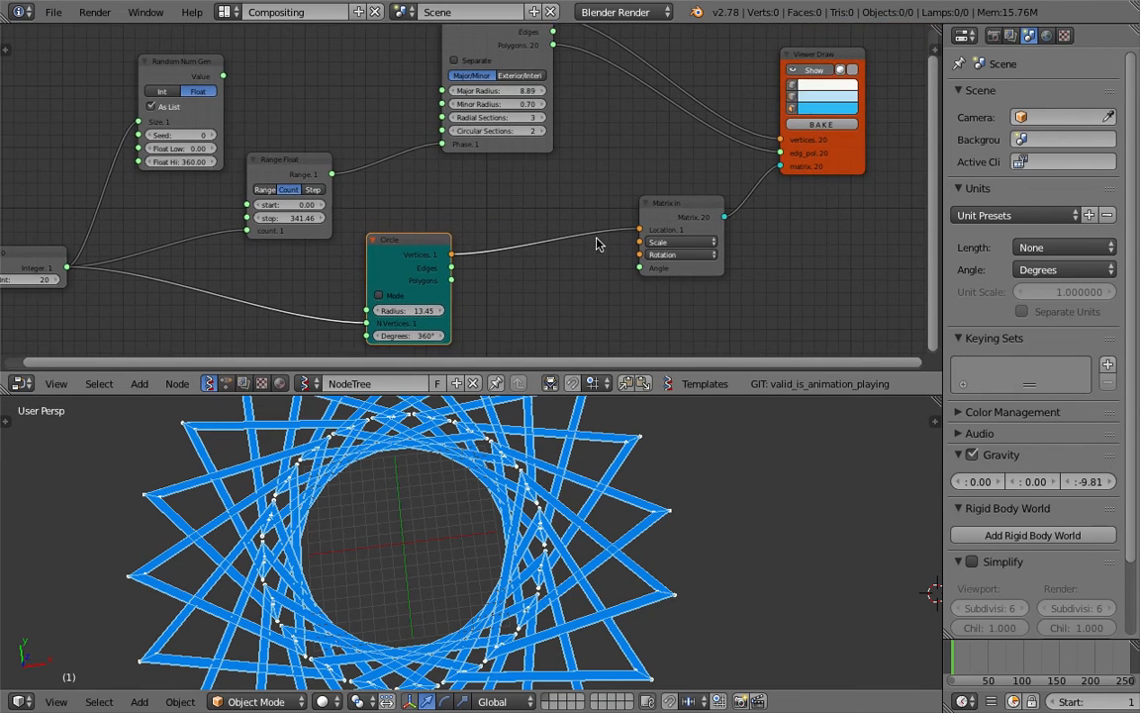
left_click_drag(667, 218, 580, 239)
left_click_drag(842, 163, 866, 159)
middle_click_drag(567, 134, 560, 175)
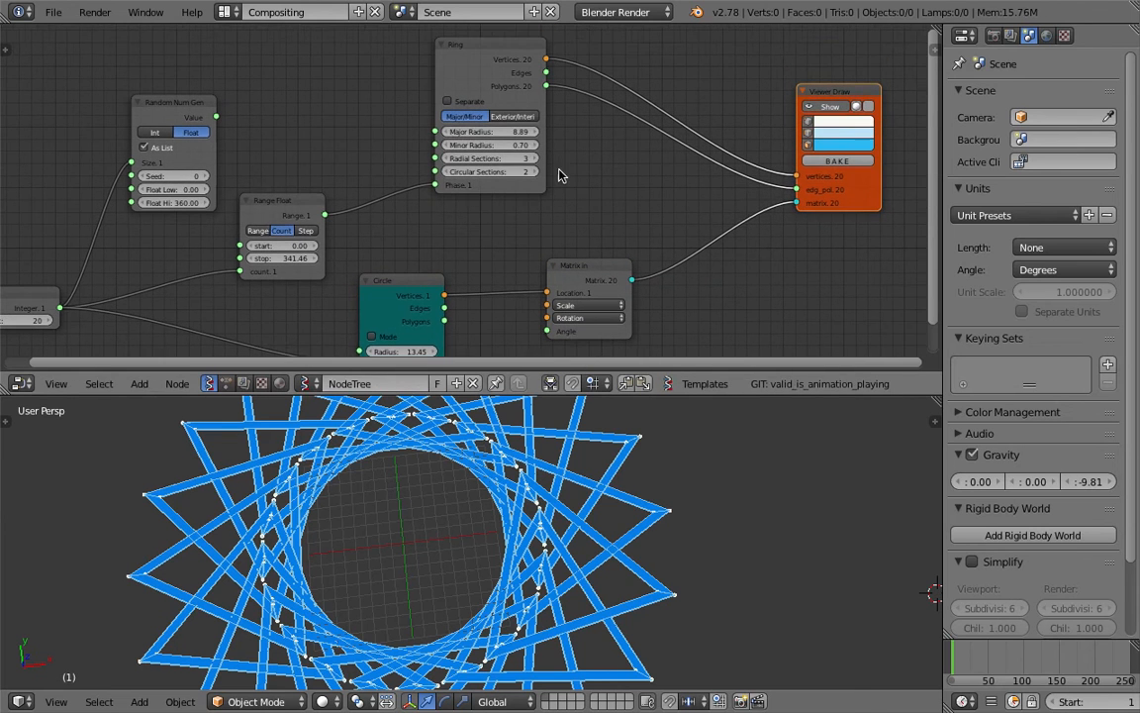
Step: Save the Blender file using Save As
scroll(561, 174, "down", 2)
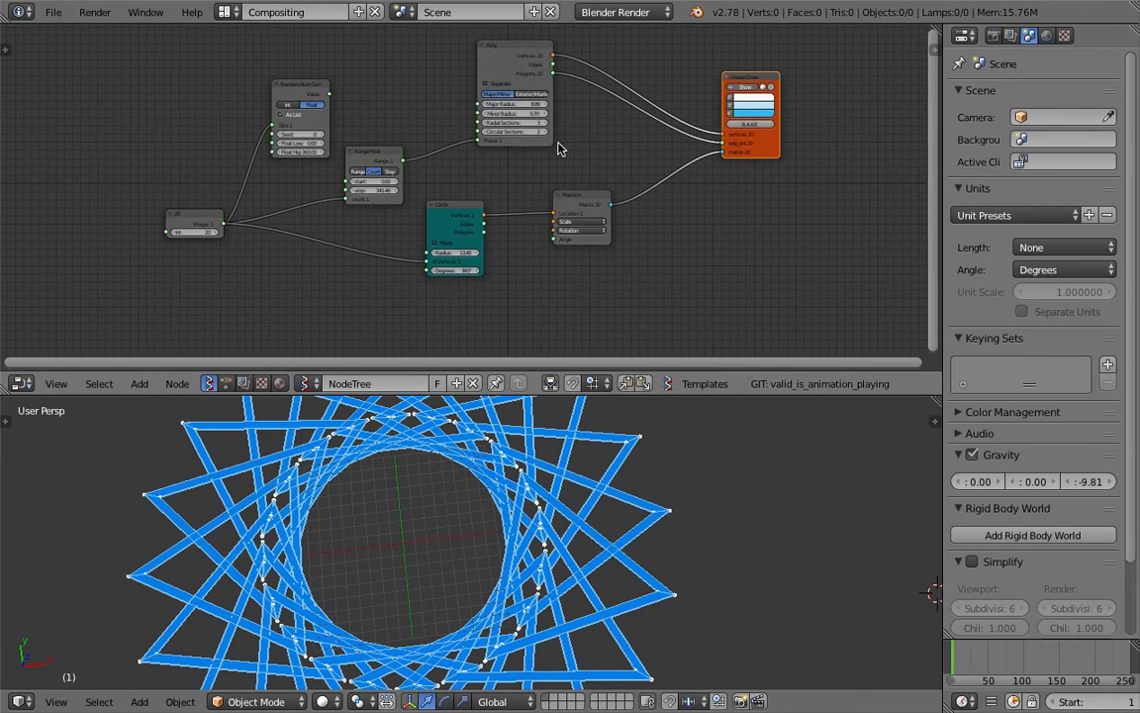
key("shift+super+o")
left_click(52, 11)
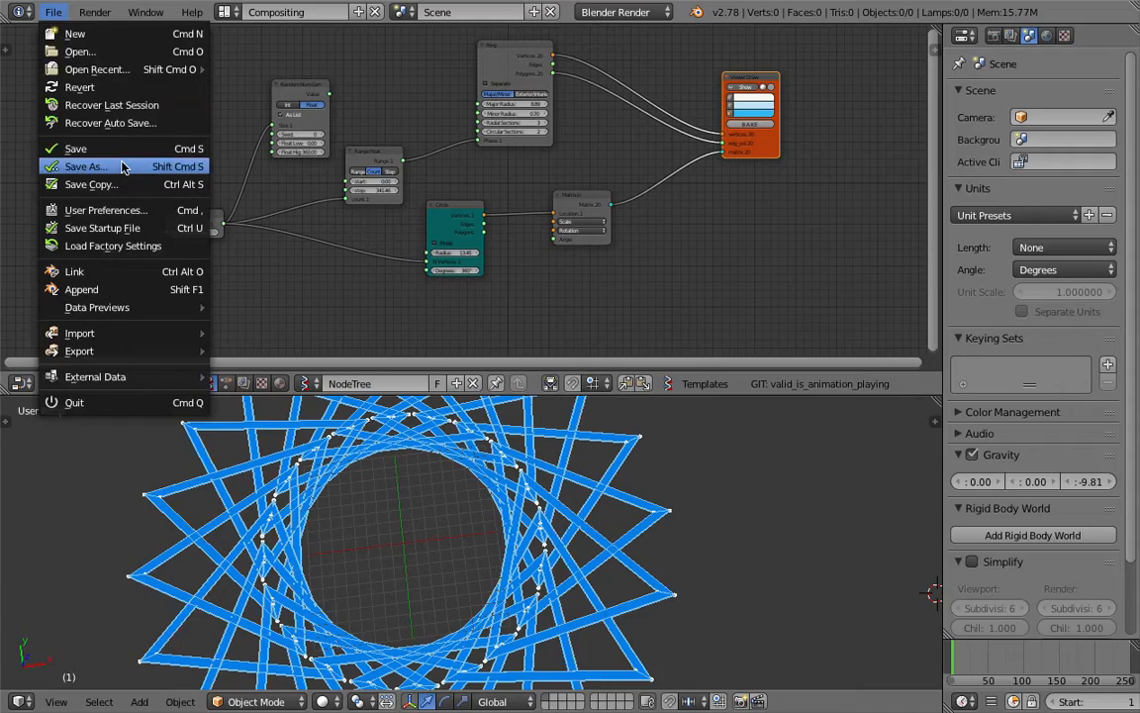
left_click(123, 168)
left_click(1077, 57)
Step: Move the Viewer Draw node farther away from the Ring and Matrix in nodes
scroll(598, 173, "up", 3)
scroll(598, 173, "right", 3)
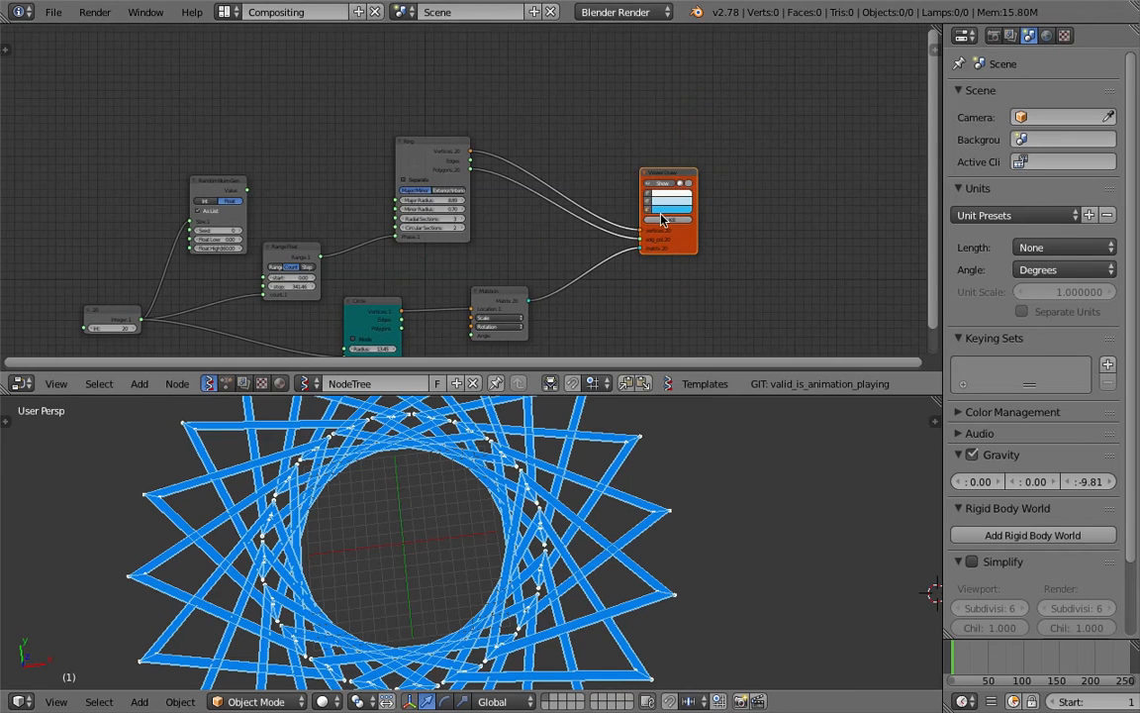
left_click_drag(678, 176, 798, 177)
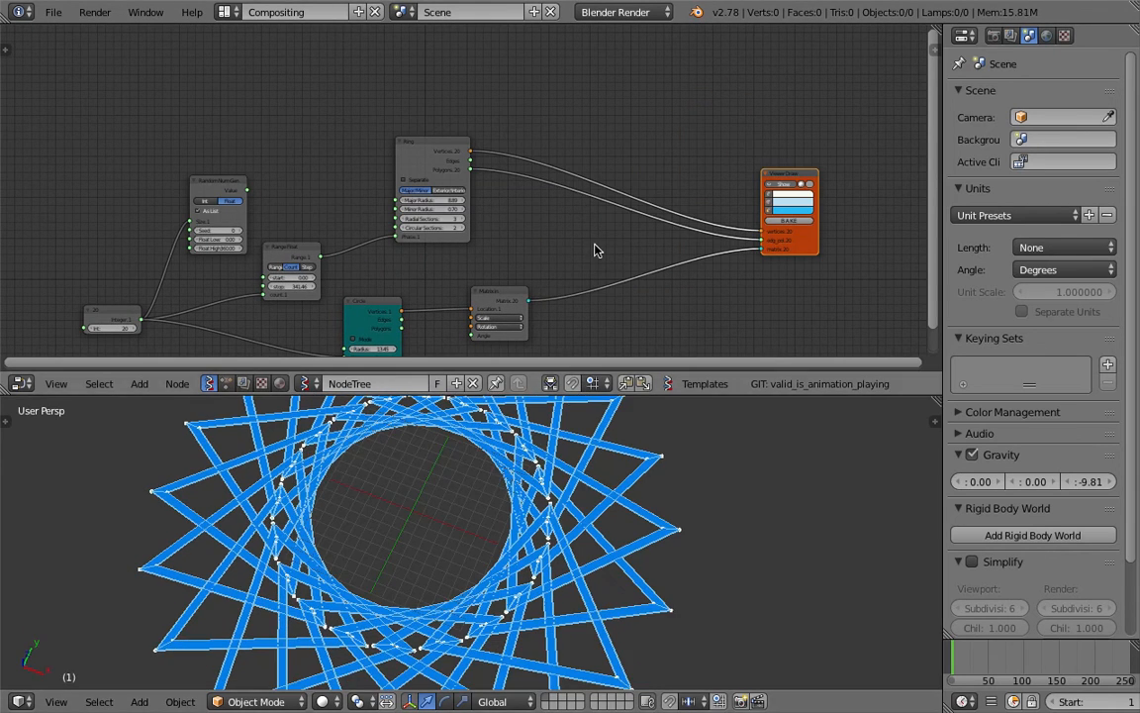
Step: Set the Ring node's Radial Sections to 7 and view the resulting circular pattern at an angle
middle_click_drag(584, 247, 565, 240)
scroll(566, 241, "up", 7)
scroll(565, 241, "down", 3)
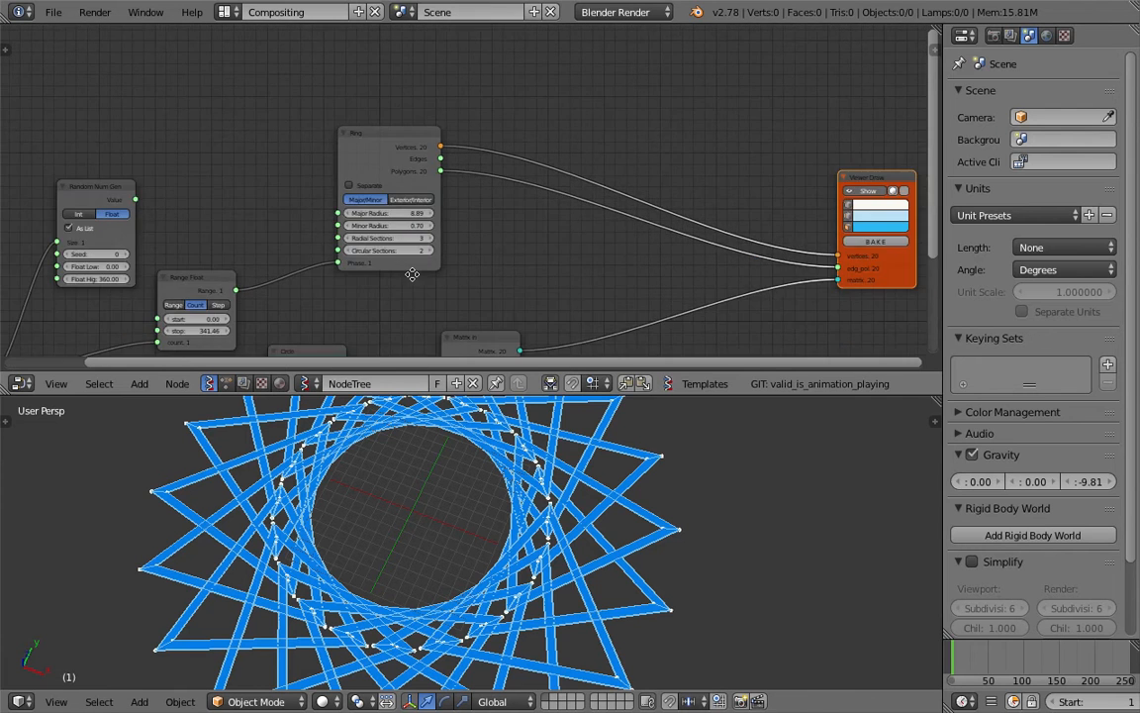
middle_click_drag(412, 275, 510, 239)
scroll(511, 239, "up", 5)
scroll(512, 243, "up", 1)
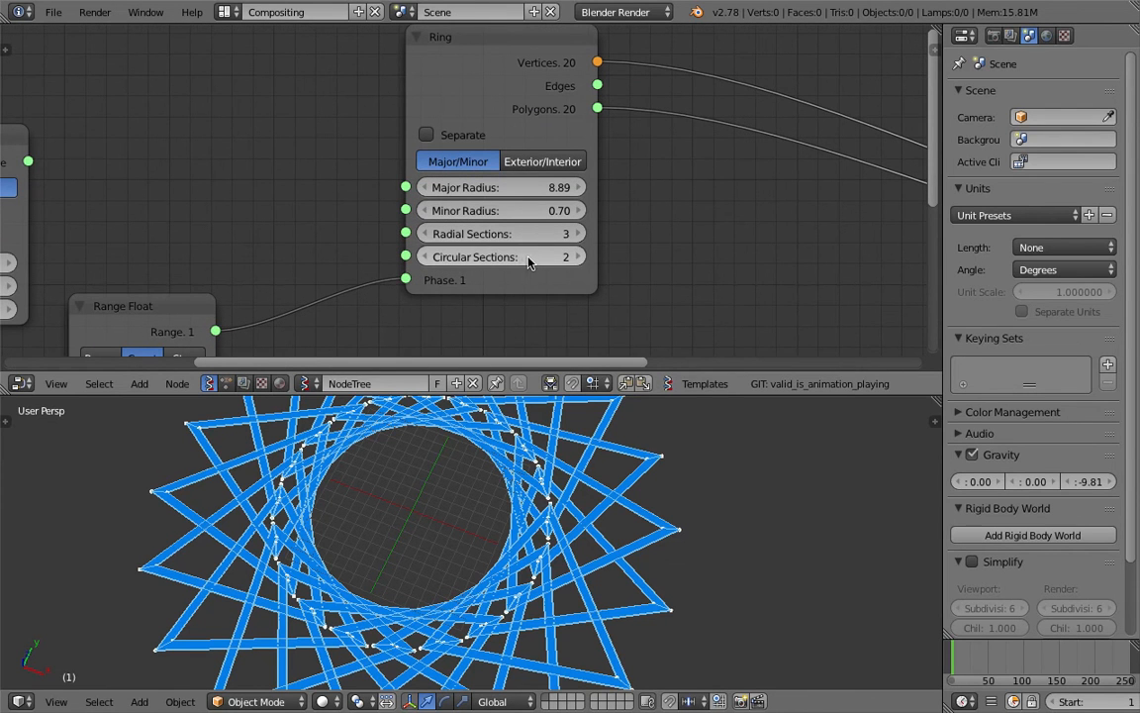
left_click_drag(538, 259, 495, 234)
middle_click_drag(614, 656, 651, 476)
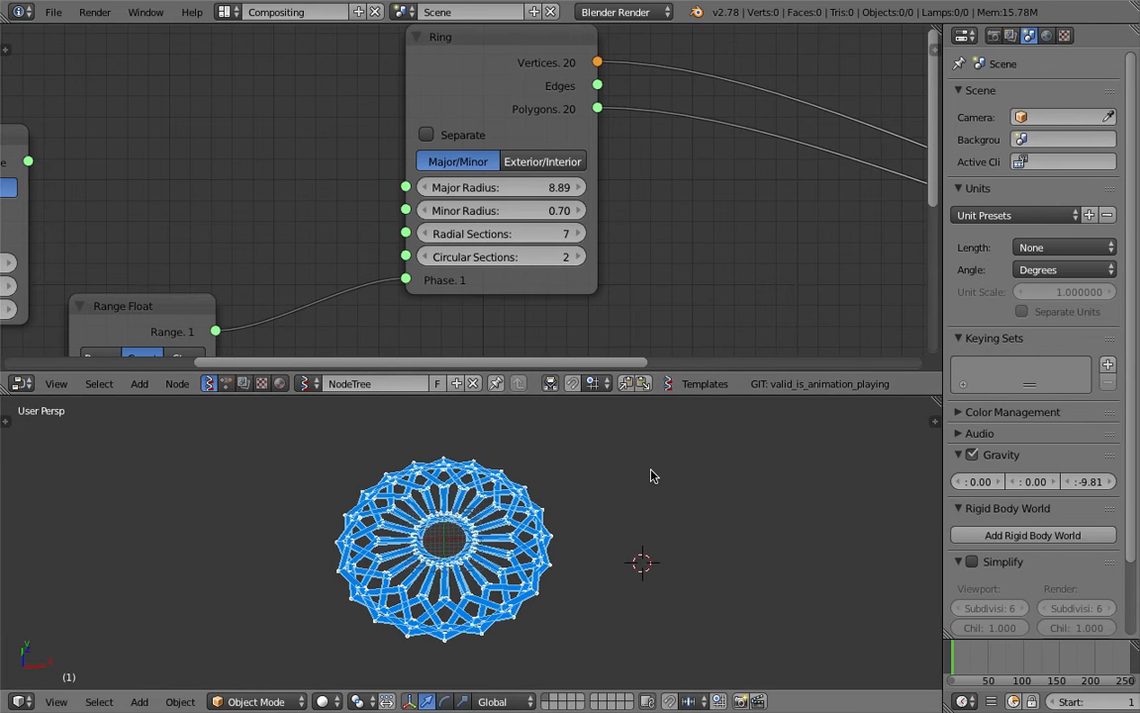
Step: Add an Iterate matrix transformation node between the Ring and Viewer Draw nodes
middle_click_drag(683, 114, 339, 157)
scroll(339, 158, "down", 4)
middle_click_drag(475, 220, 352, 231)
key("shift+a")
left_click(443, 142)
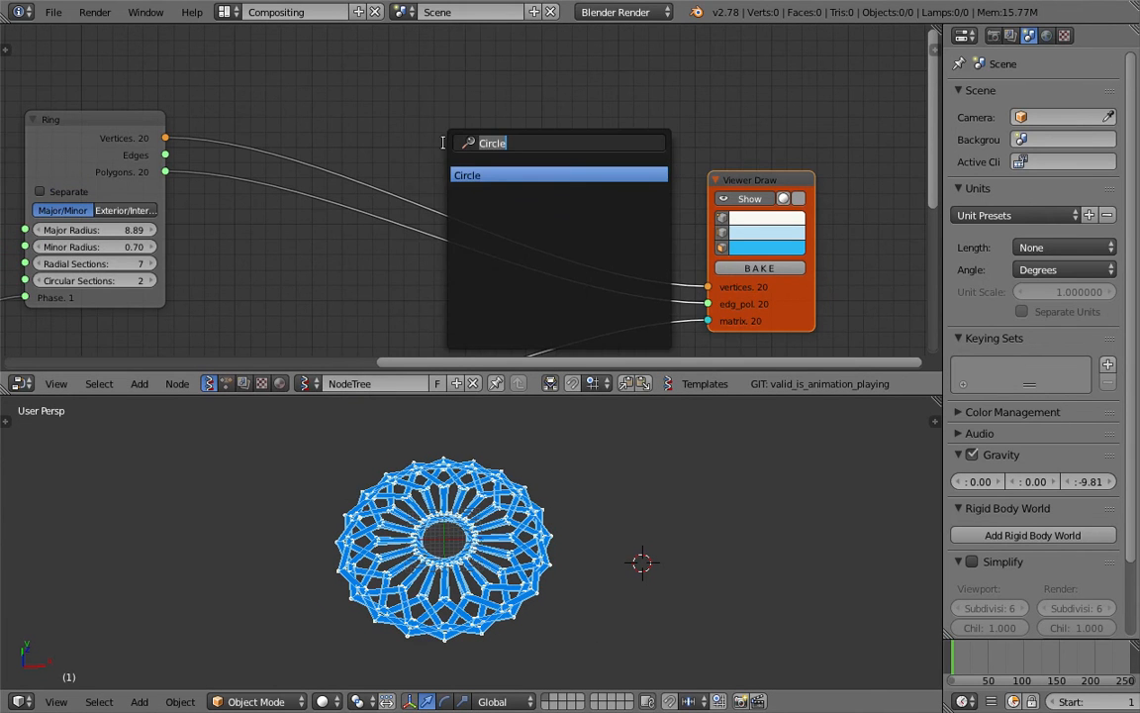
key("BackSpace")
type("trans")
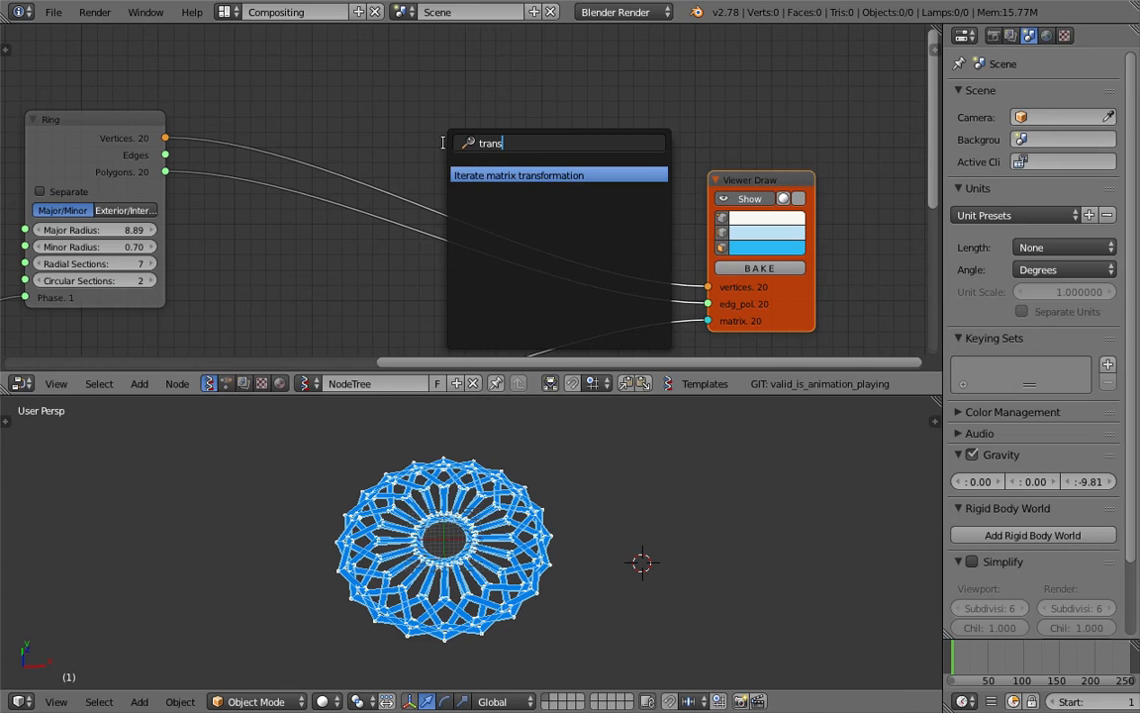
key("Return")
left_click(614, 149)
scroll(614, 148, "down", 1)
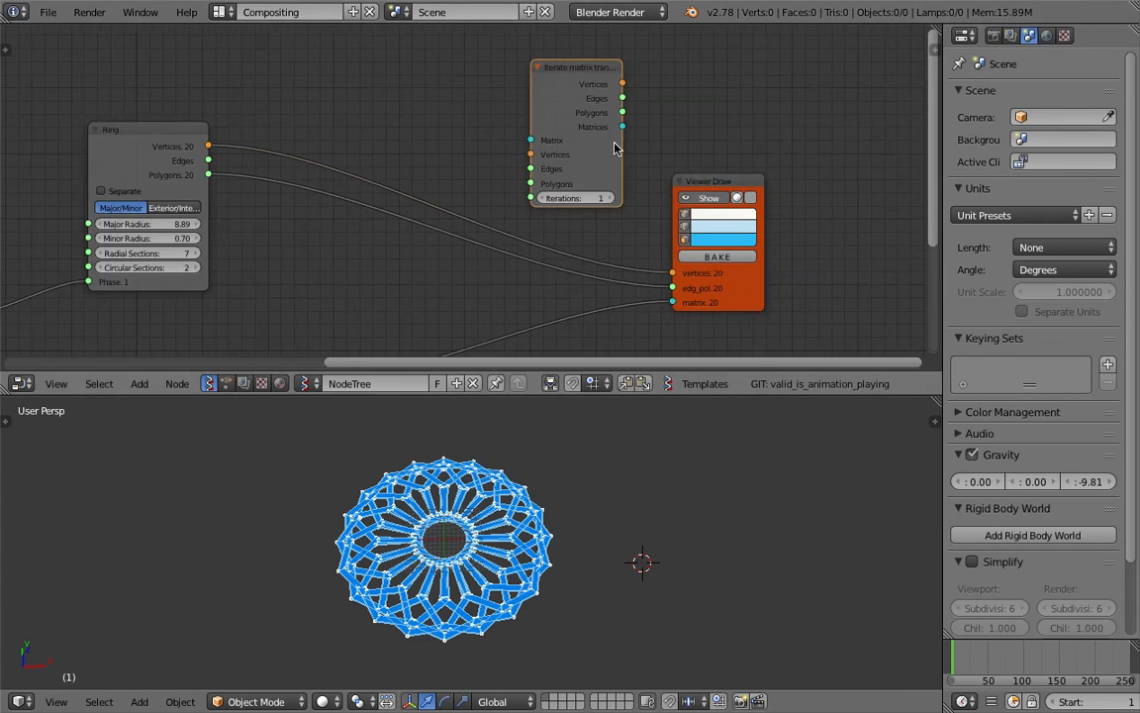
Step: Turn off the Viewer Draw node's display and move it below the Iterate matrix transformation node
scroll(594, 147, "down", 1)
scroll(634, 147, "up", 1)
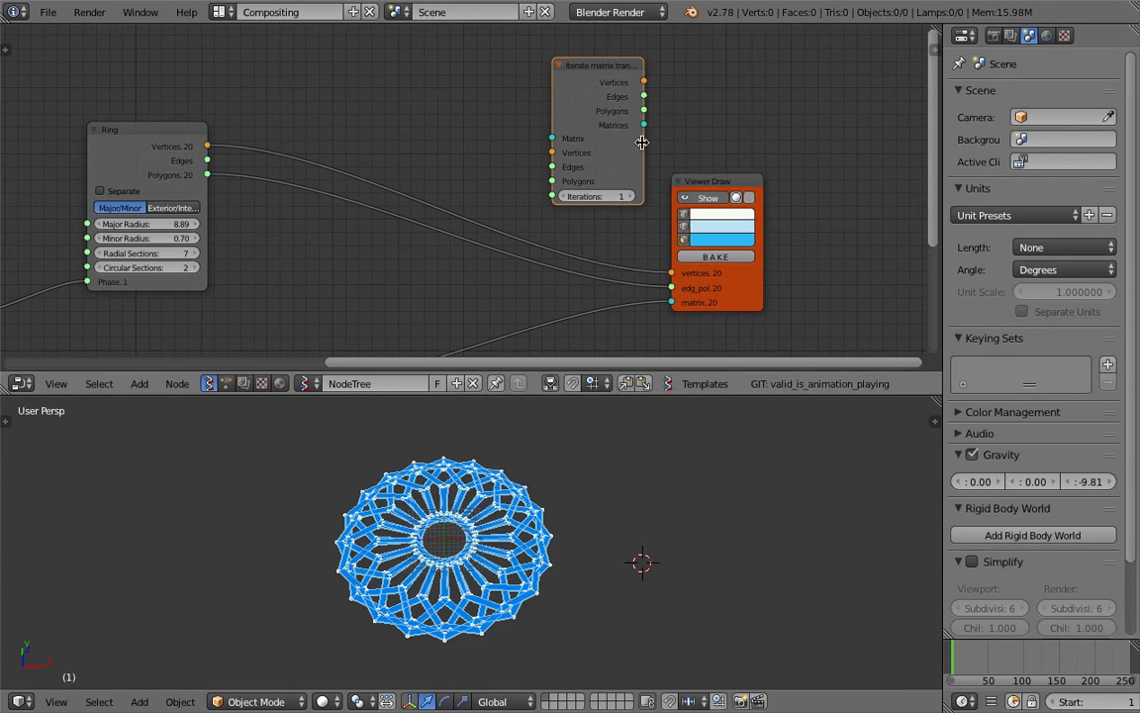
left_click_drag(643, 142, 662, 146)
left_click_drag(708, 180, 777, 184)
scroll(643, 210, "down", 3)
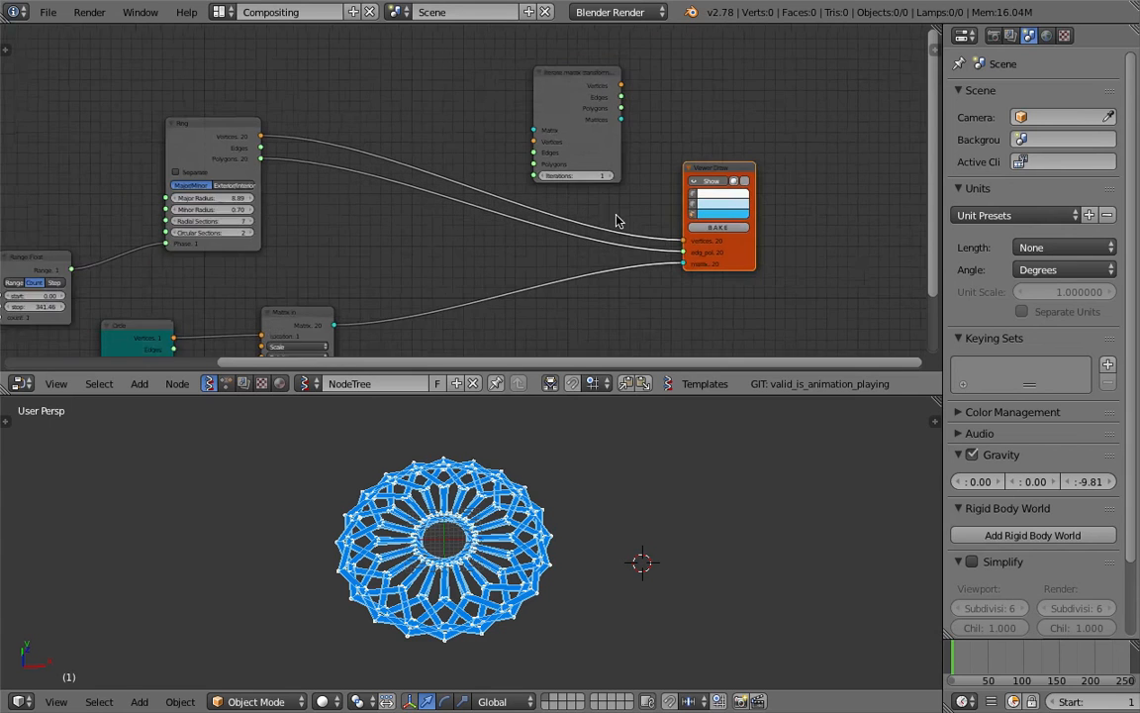
scroll(603, 193, "up", 1)
left_click_drag(598, 69, 625, 60)
mouse_move(736, 167)
left_mouse_down()
mouse_move(542, 235)
mouse_move(517, 259)
left_mouse_up()
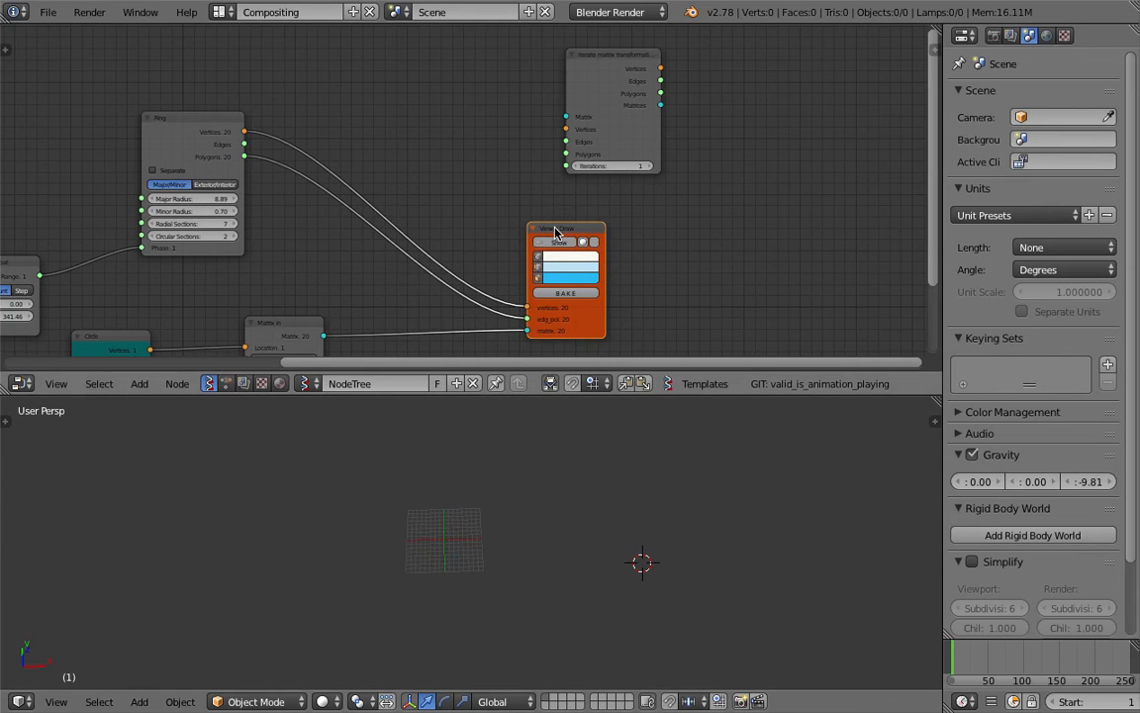
left_click_drag(554, 235, 590, 275)
Step: Duplicate the Viewer Draw node and feed it the Iterate matrix transformation node's Vertices and Polygons outputs
key("shift+d")
left_click(769, 56)
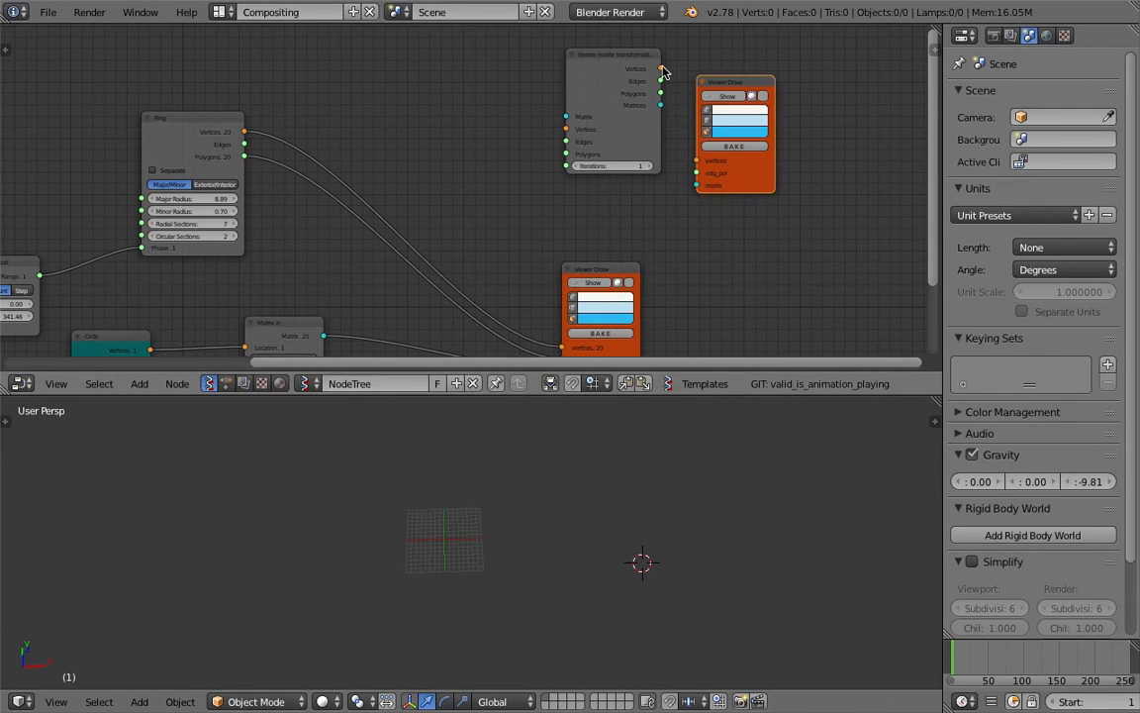
mouse_move(660, 68)
left_mouse_down()
mouse_move(698, 170)
mouse_move(571, 88)
mouse_move(697, 173)
left_mouse_up()
scroll(566, 142, "up", 1)
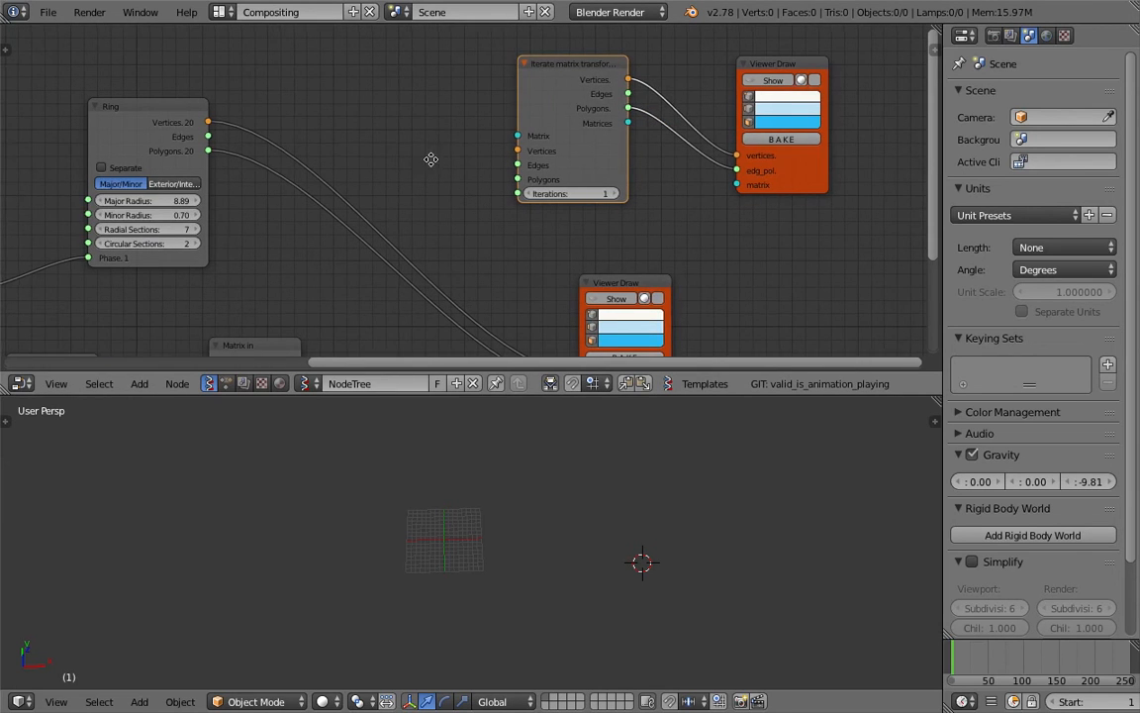
Step: Connect the Ring's Vertices and Polygons to the Iterate matrix transformation node and set its Iterations to 5
middle_click_drag(347, 145, 387, 180)
left_click_drag(250, 158, 304, 155)
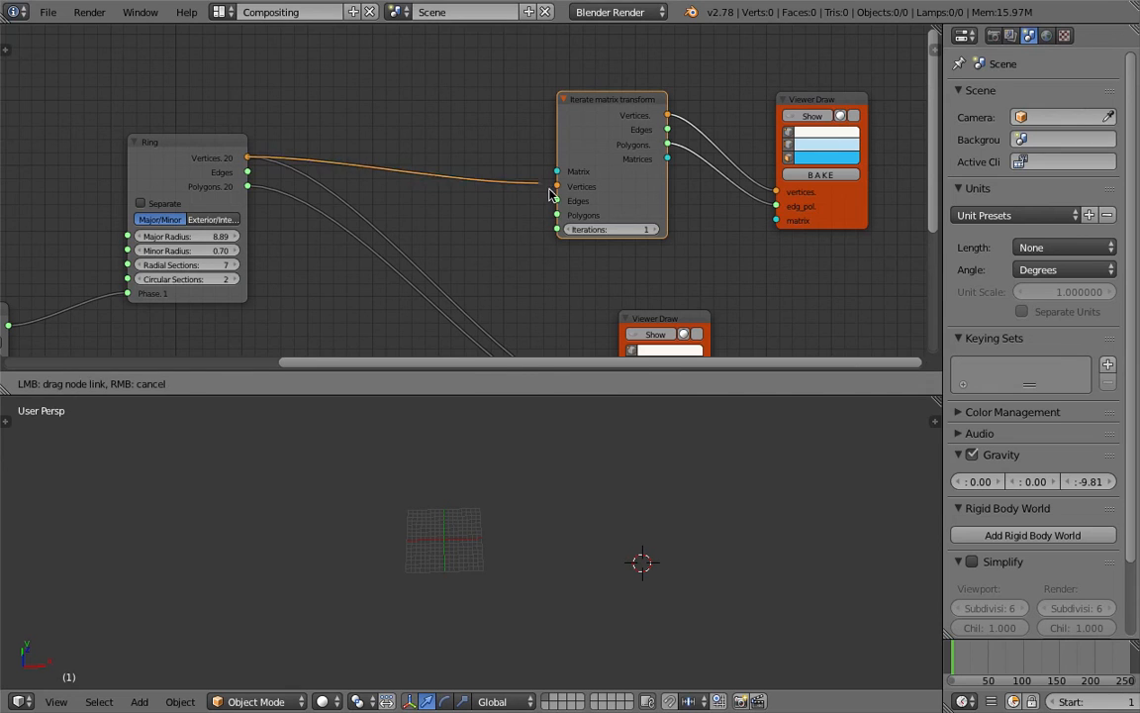
left_click_drag(550, 193, 553, 190)
left_click_drag(249, 187, 558, 215)
middle_click_drag(589, 203, 585, 213)
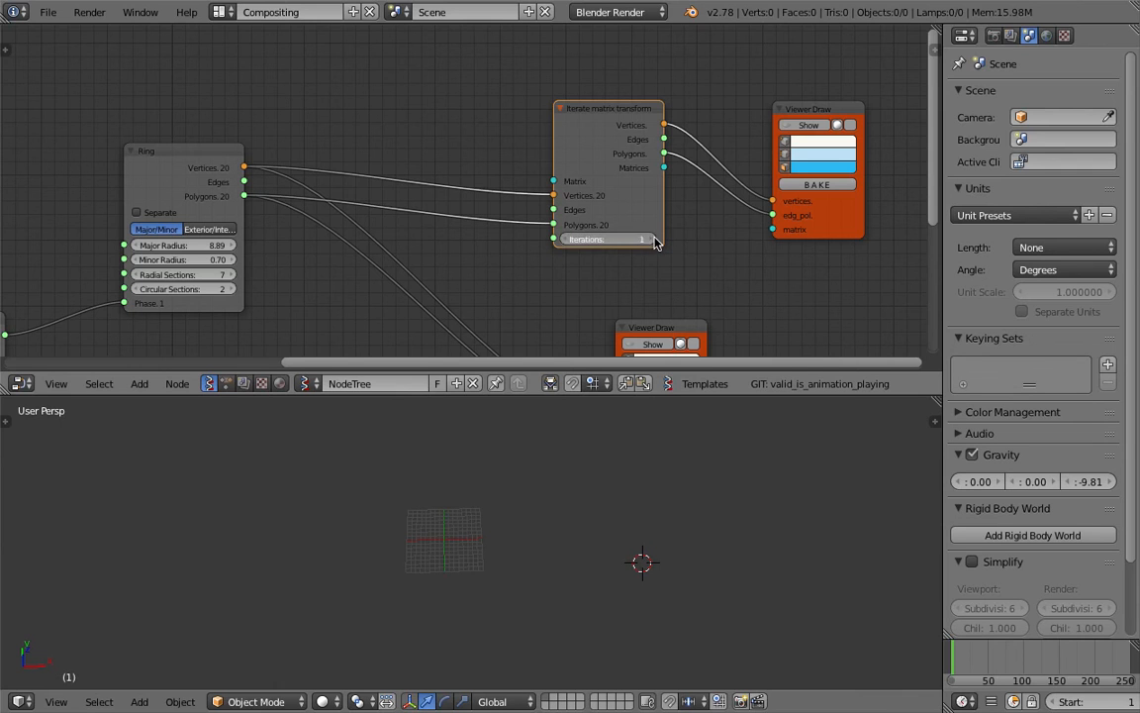
middle_click_drag(520, 240, 533, 255)
middle_click_drag(420, 98, 426, 155)
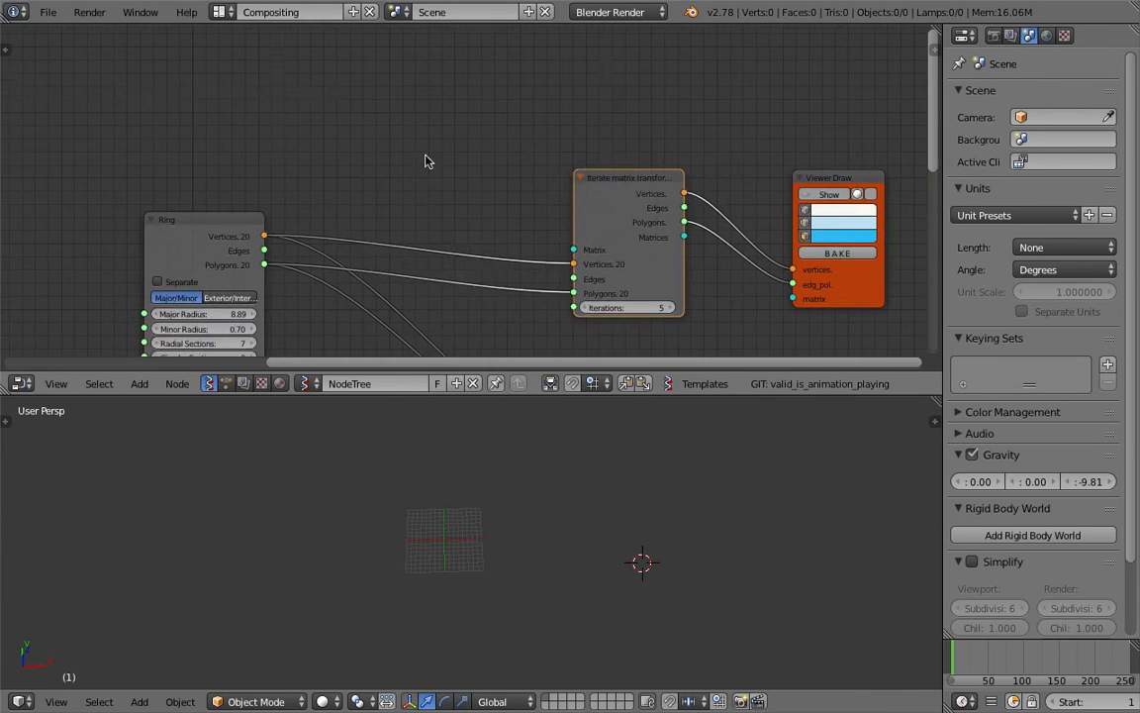
Step: Add a Matrix in node and connect it to the Matrix input of the Iterate matrix transformation node
key("shift+a")
left_click(424, 154)
type("matrix in")
key("Return")
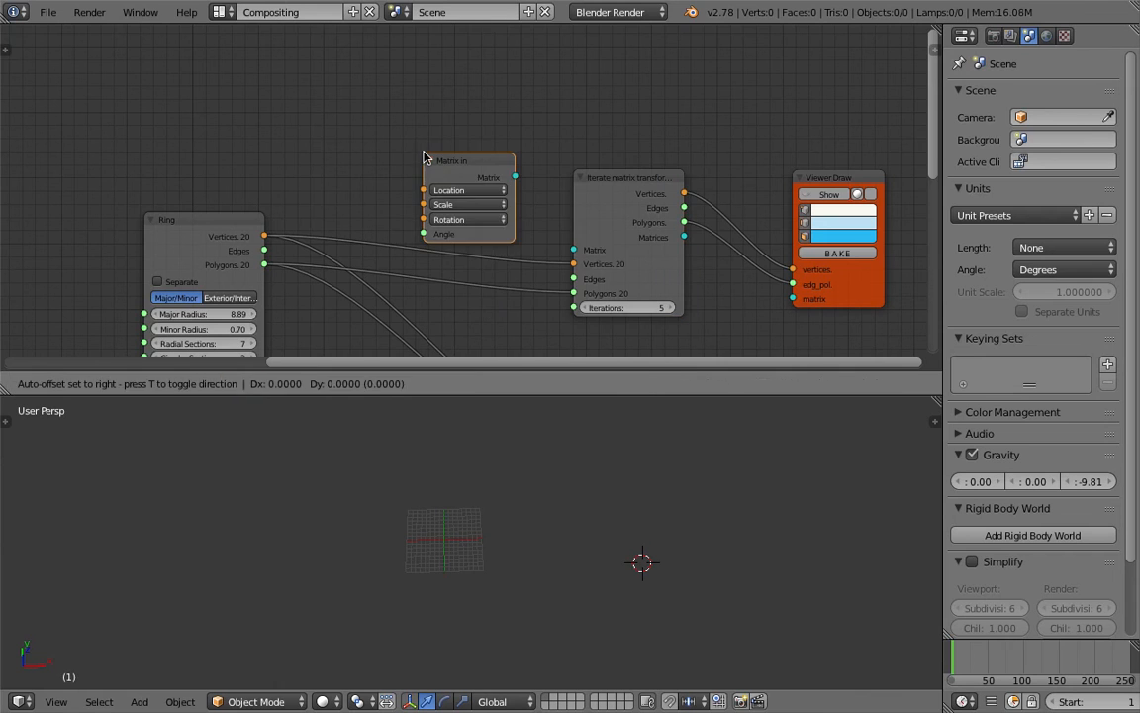
left_click(411, 139)
left_click_drag(504, 161, 573, 249)
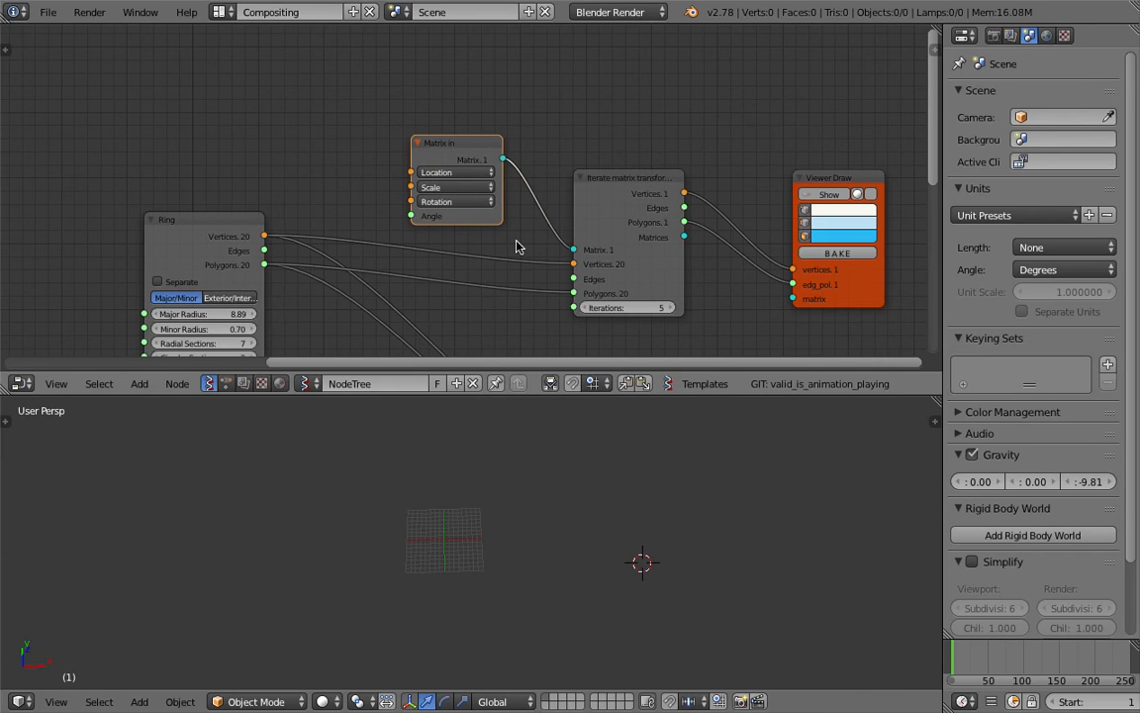
key("shift+a")
left_click(294, 100)
type("ve")
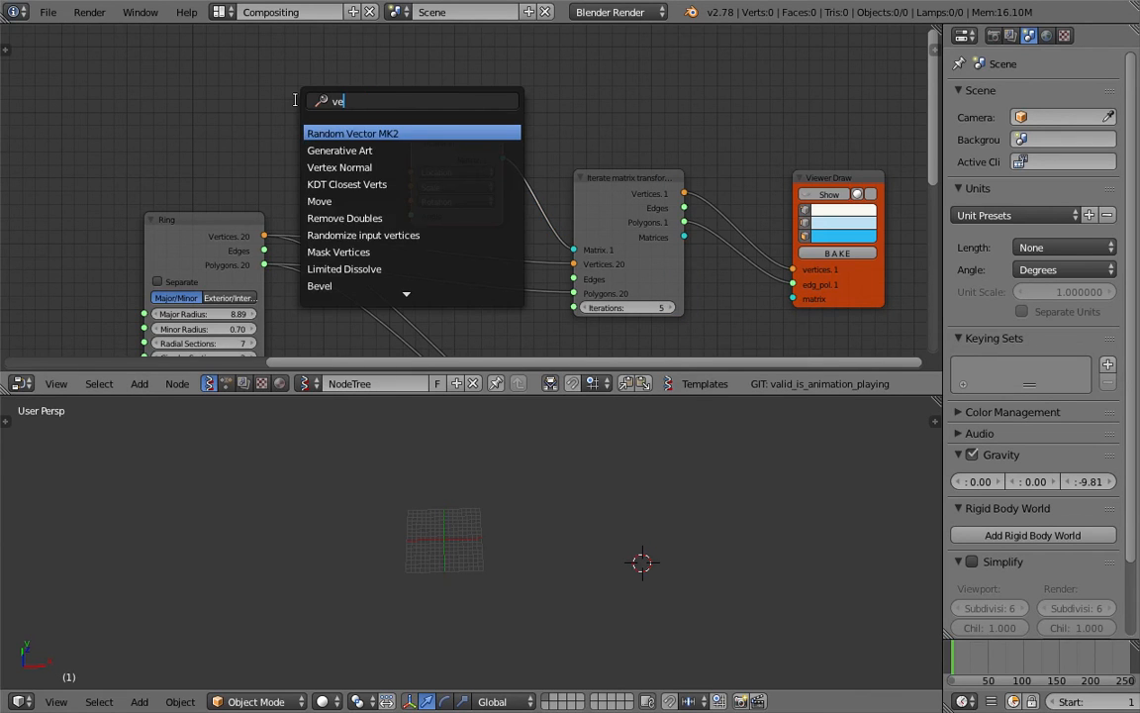
type("ctor l")
key("Return")
key("Escape")
Step: Add a Vector in node and connect its Vectors output to the new Matrix in node's Location input
key("shift+a")
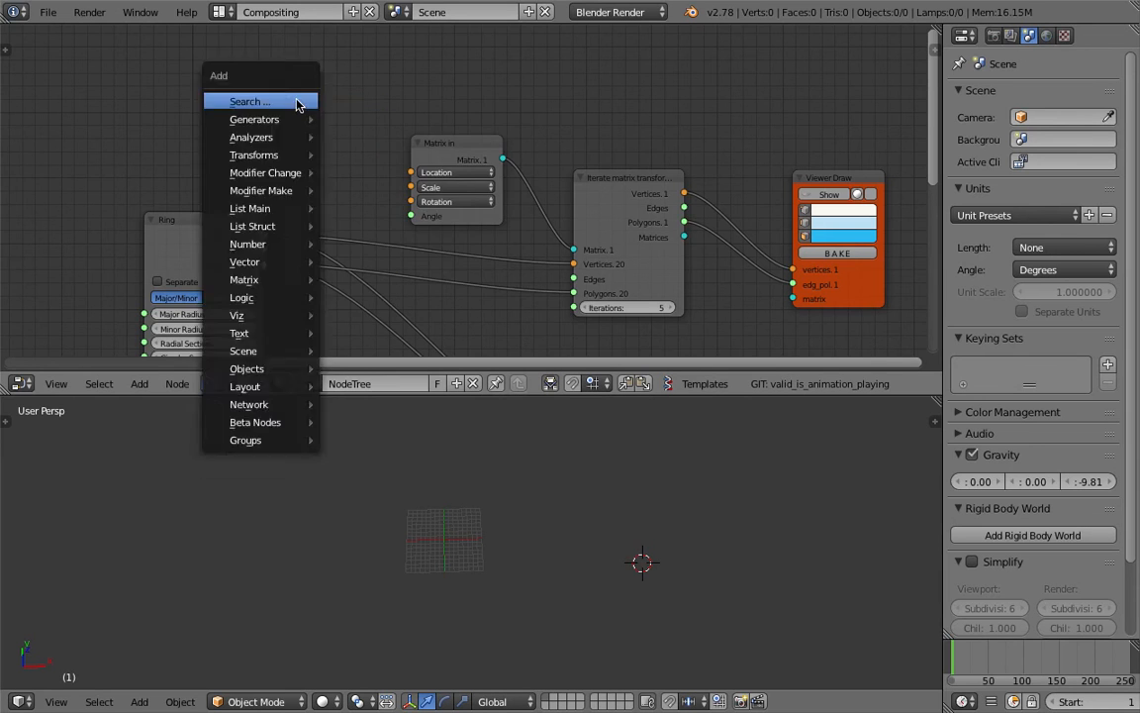
left_click(295, 100)
type("vector in")
key("Return")
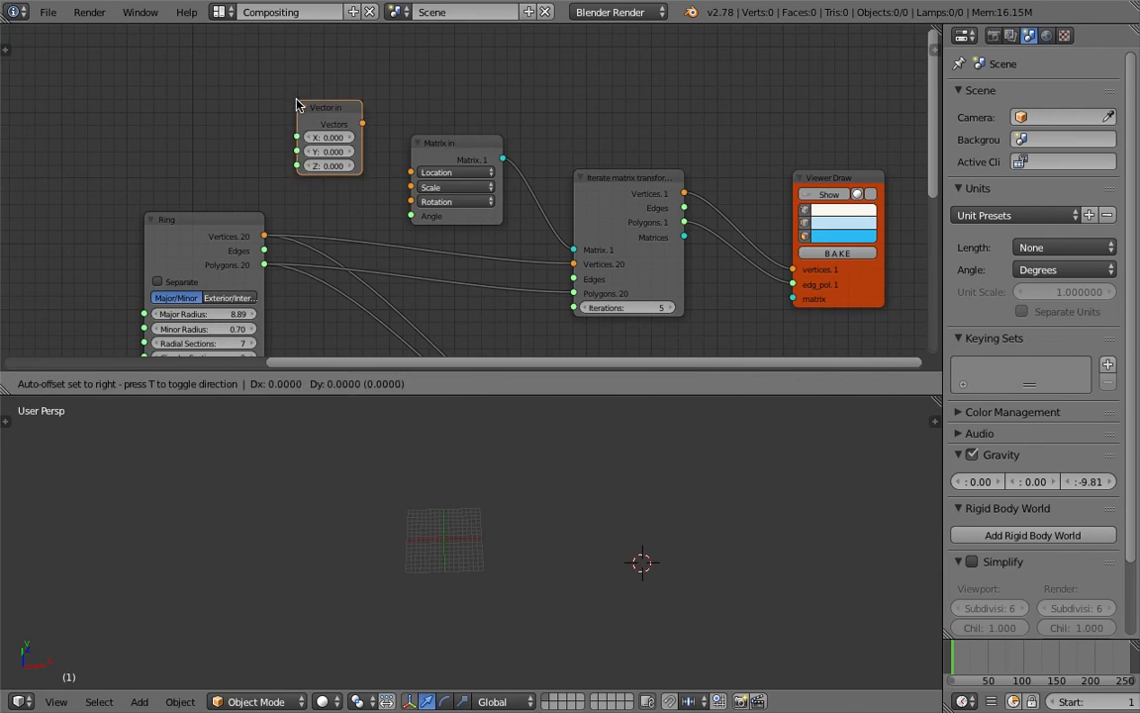
left_click(204, 113)
left_click_drag(269, 130, 410, 172)
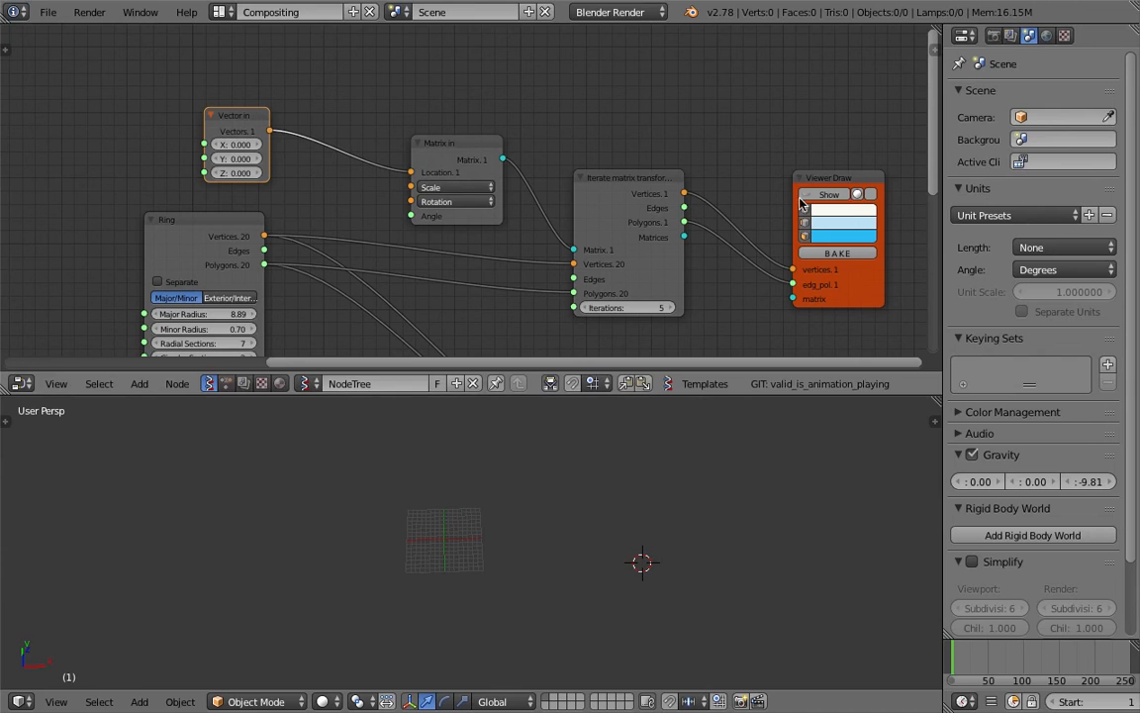
Step: Show the duplicated Viewer Draw node's output and set the Vector in node's X to 2.850
scroll(496, 483, "up", 3)
left_click(496, 483)
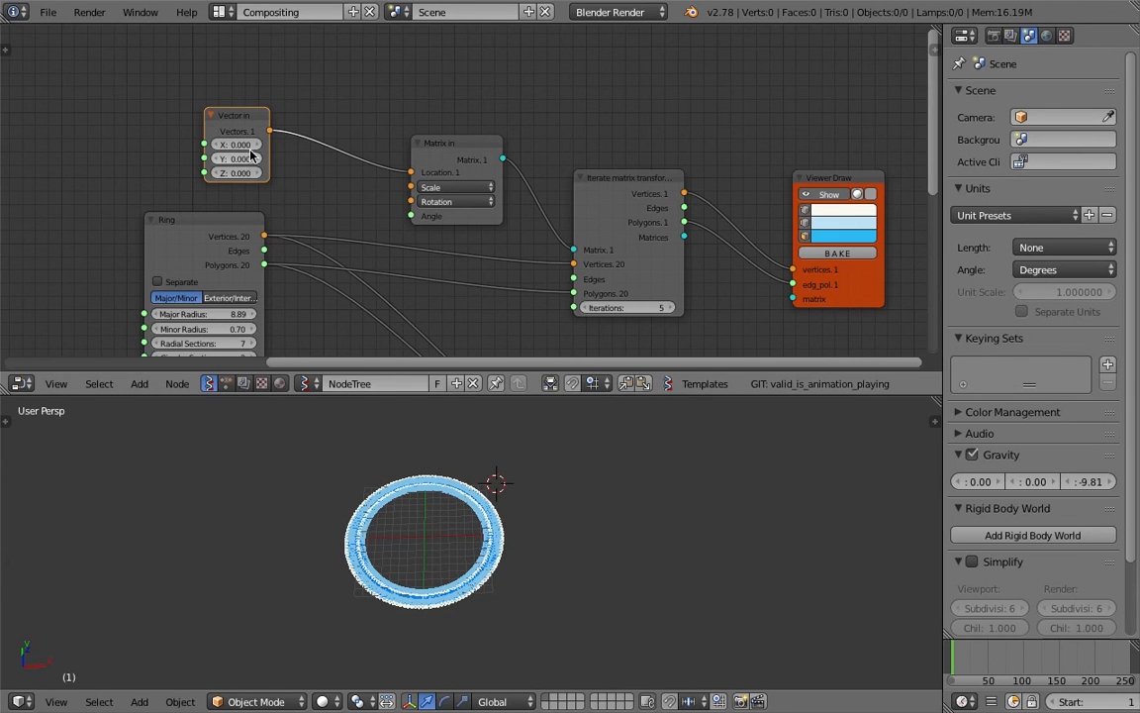
left_click_drag(251, 154, 490, 155)
Step: Turn off the vertex and edge display in the duplicated Viewer Draw node so only faces are drawn
left_click(804, 209)
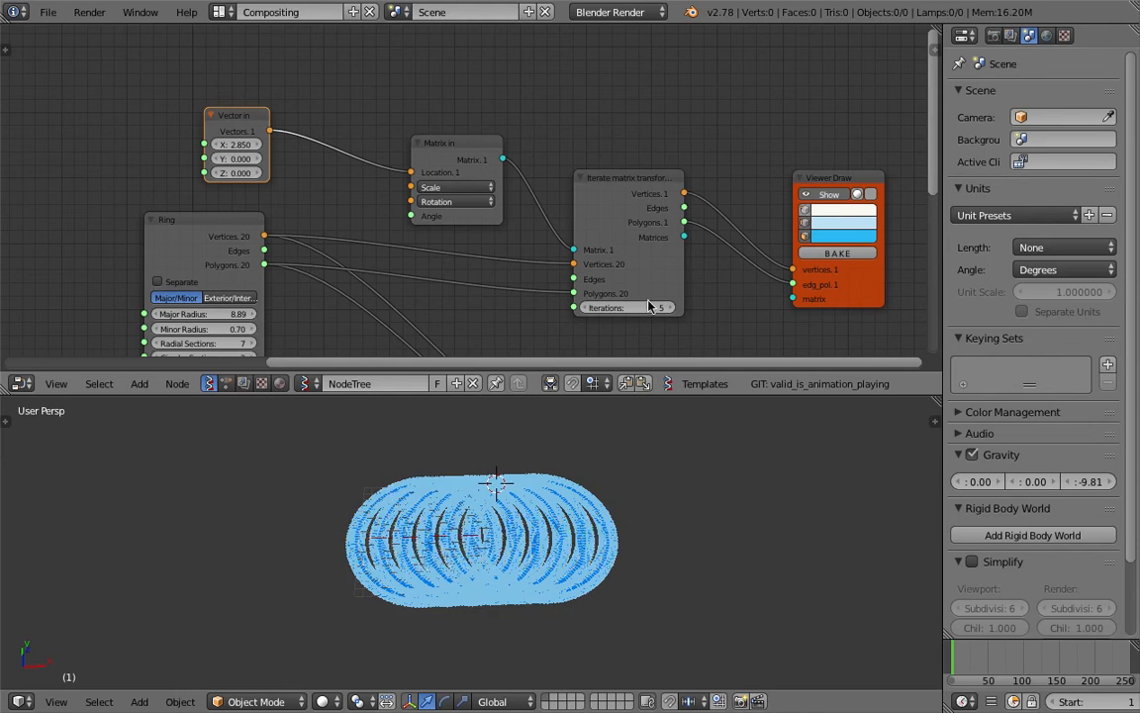
key("ctrl+s")
left_click(617, 341)
left_click(804, 224)
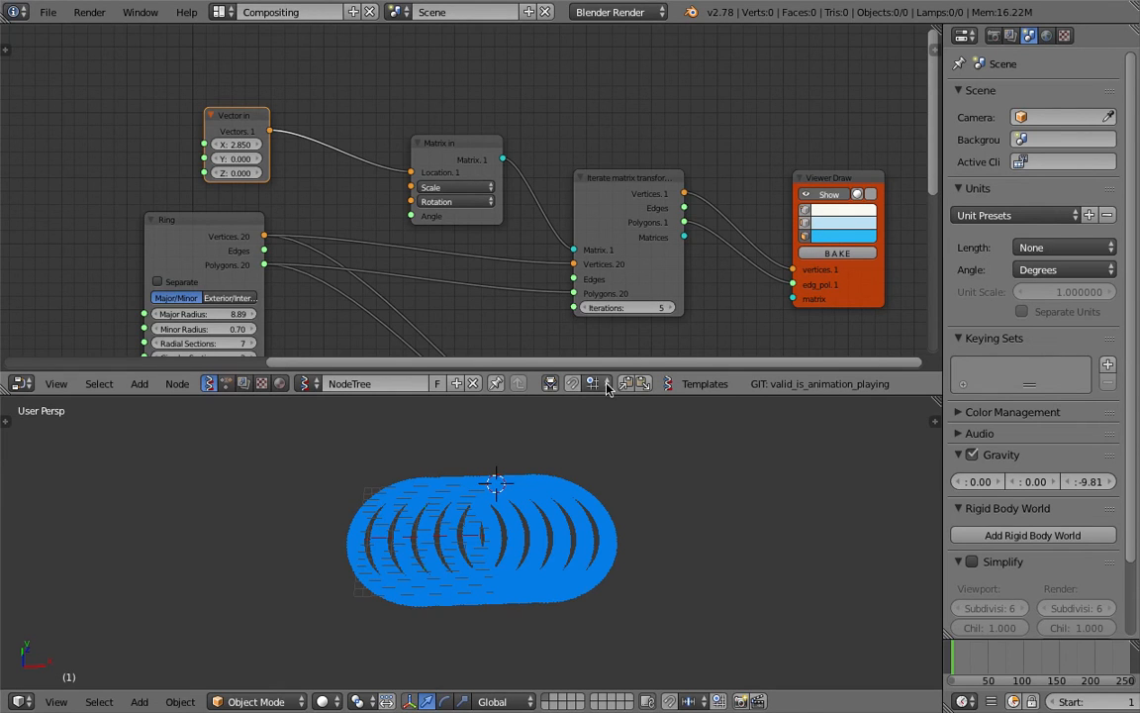
Step: Increase the Vector in node's X to 15.060 and move the node up to free space
left_click_drag(237, 145, 461, 508)
middle_click_drag(461, 508, 402, 511, "shift")
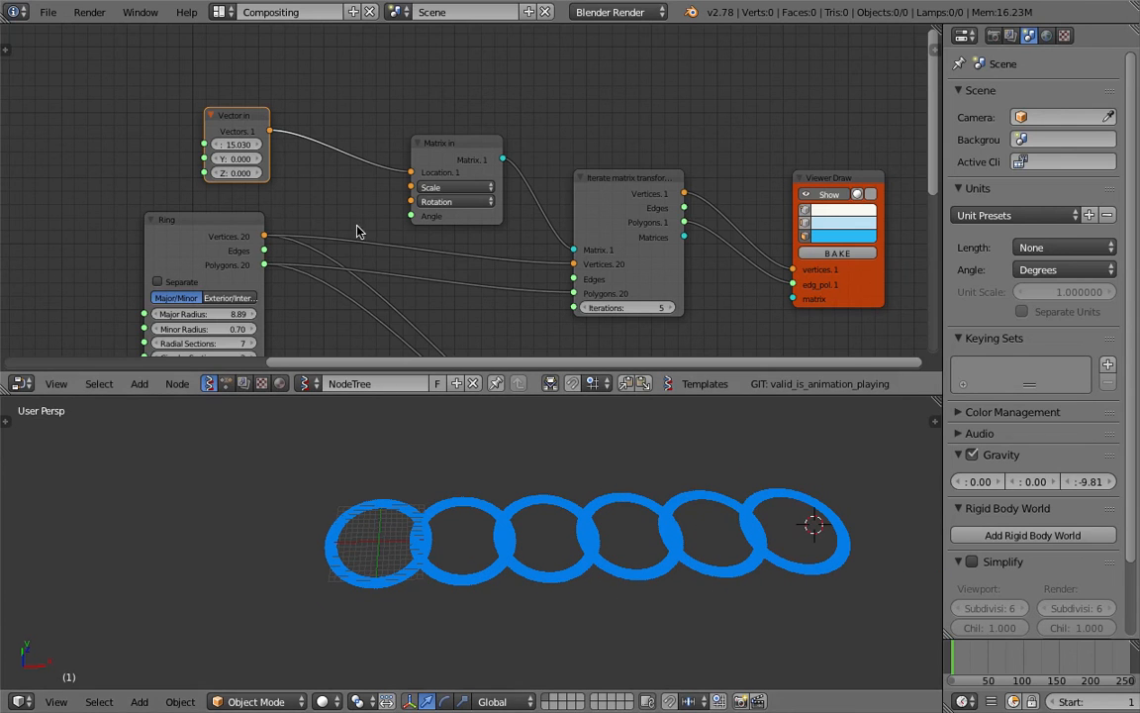
scroll(498, 232, "down", 1, "shift")
left_click_drag(248, 127, 313, 42)
Step: Add a Vector X | Y | Z node set to Z and connect it to the Matrix in node's Rotation input
middle_click_drag(208, 114, 222, 152)
key("shift+a")
left_click(211, 134)
type("vec")
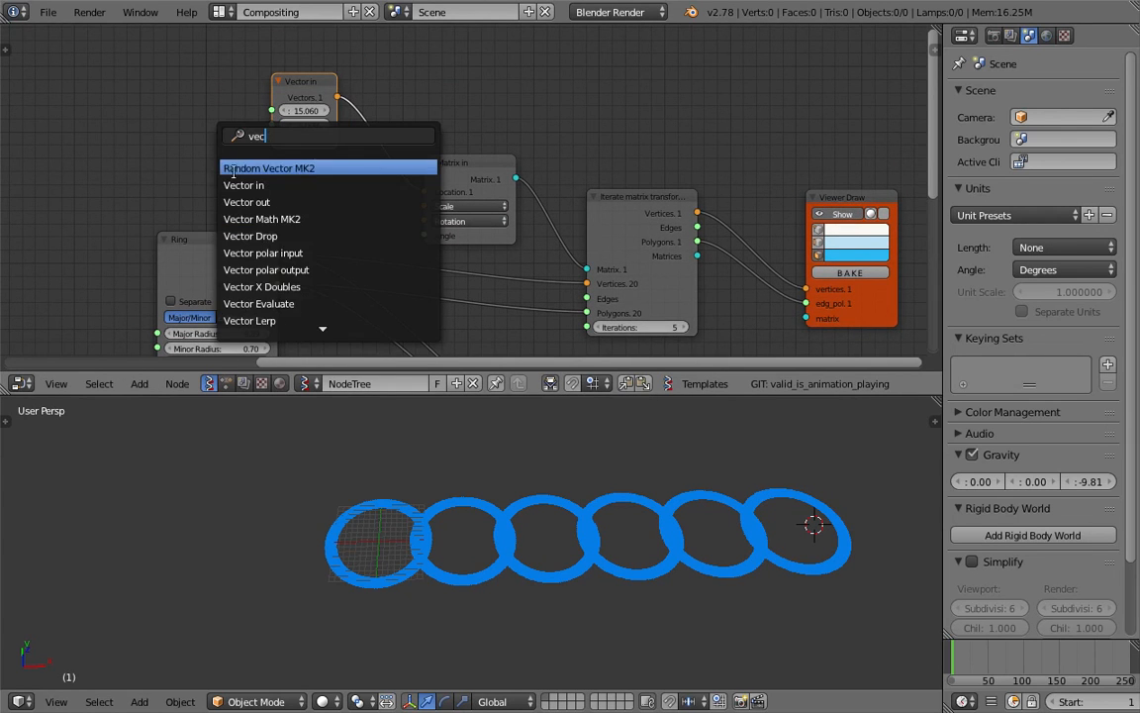
type("x")
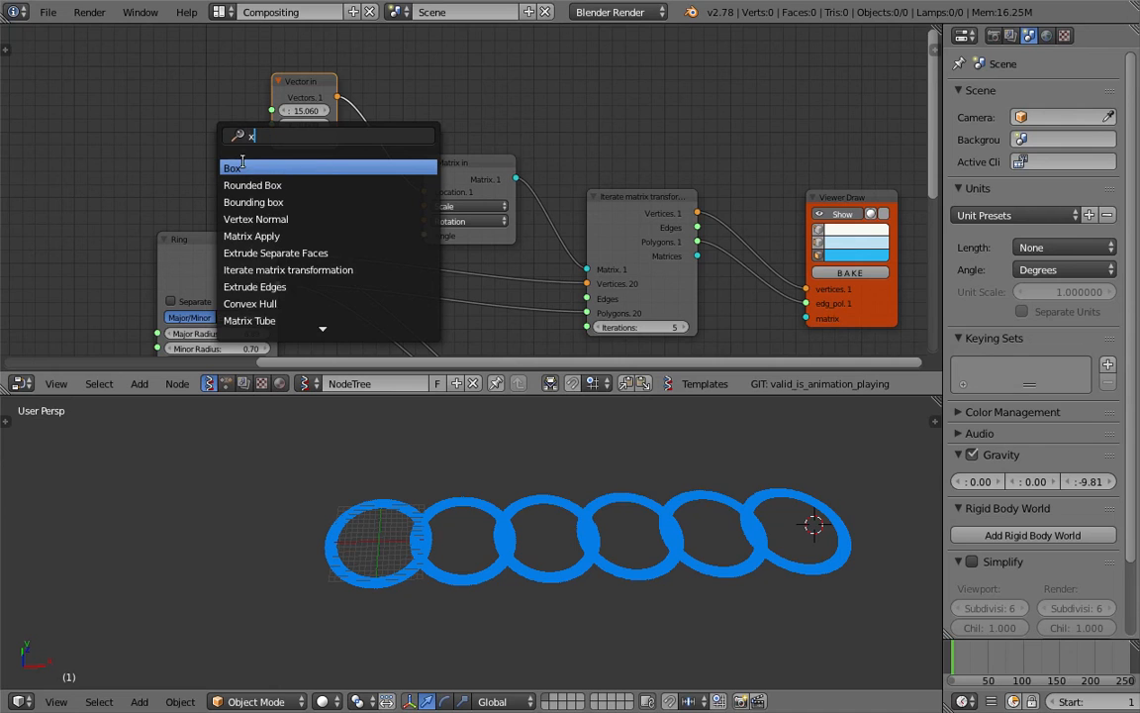
key("BackSpace")
type("z")
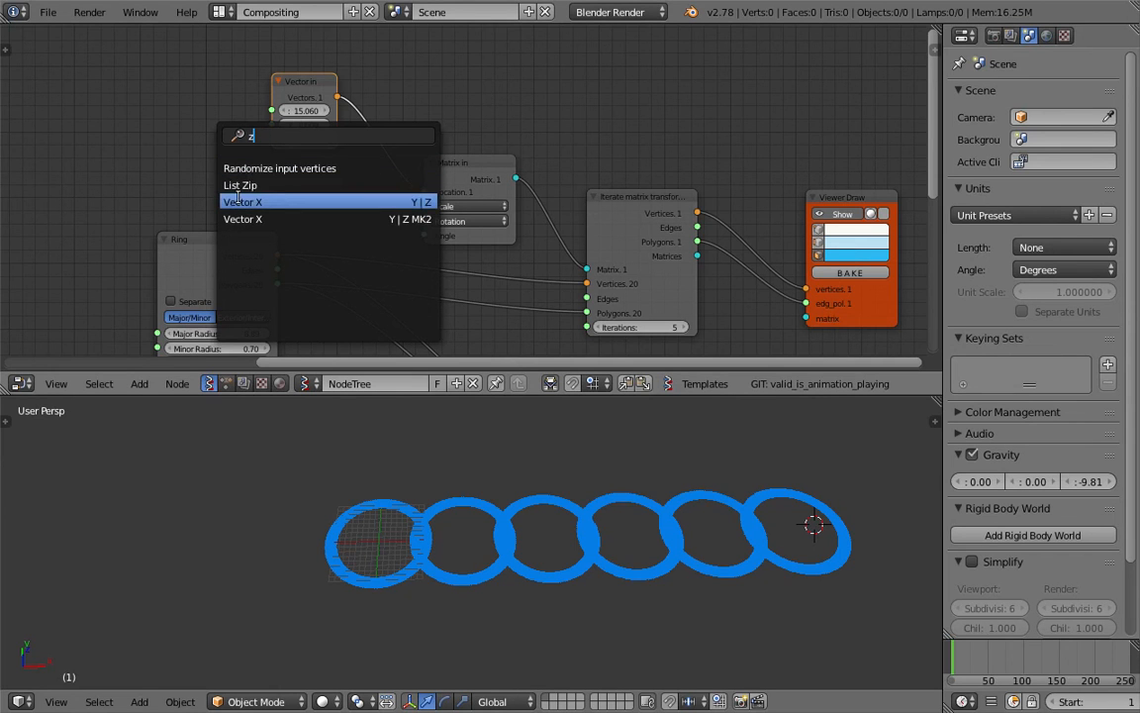
left_click(304, 203)
left_click_drag(246, 168, 424, 221)
Step: Add a Float node driving the Matrix in node's Angle input and set its value to 39.94
middle_click_drag(240, 180, 379, 178)
key("alt+space")
type("fl")
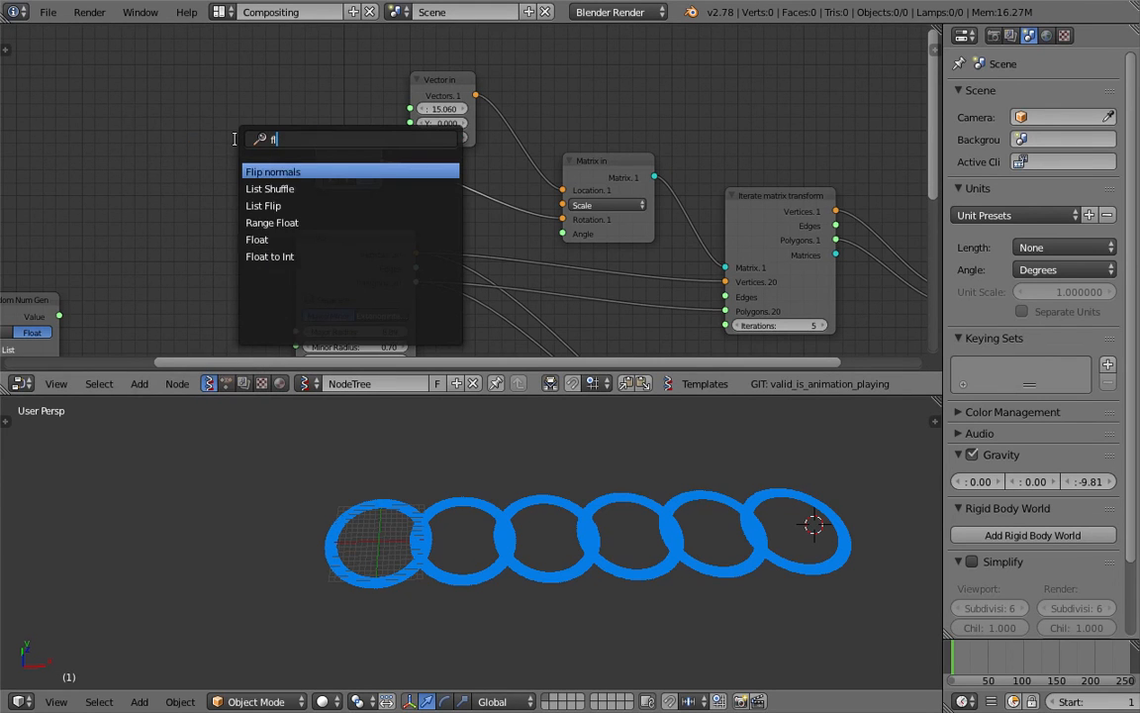
type("oat")
key("Return")
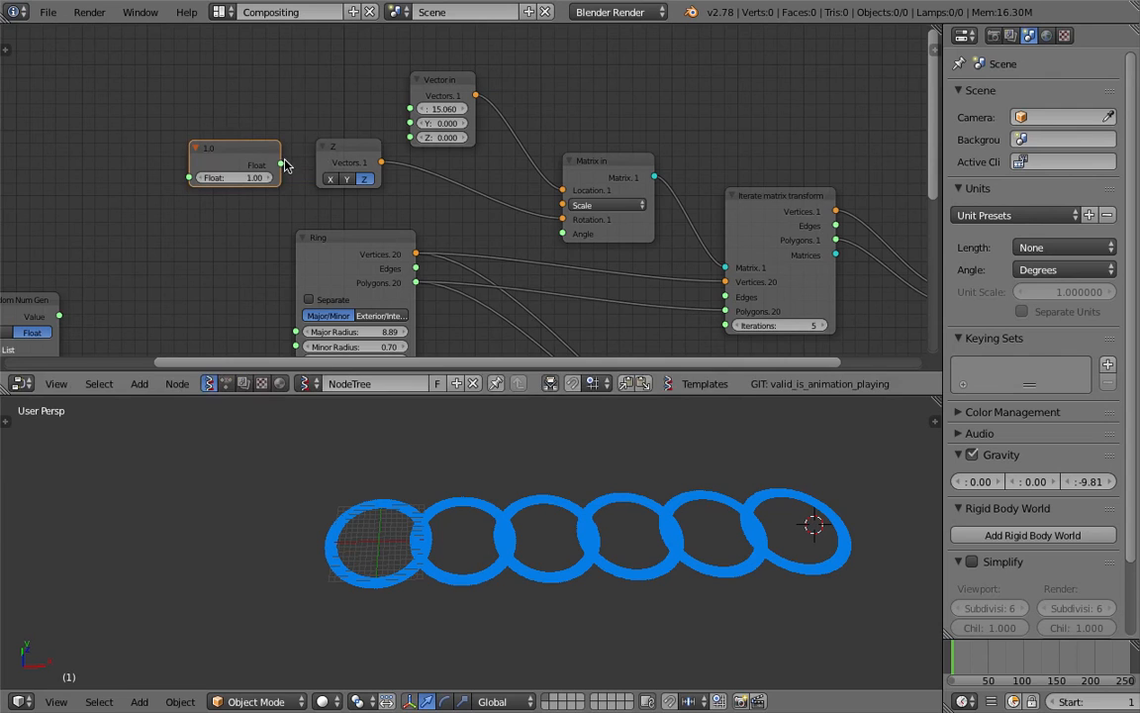
left_click_drag(283, 165, 554, 230)
left_click_drag(250, 180, 629, 180)
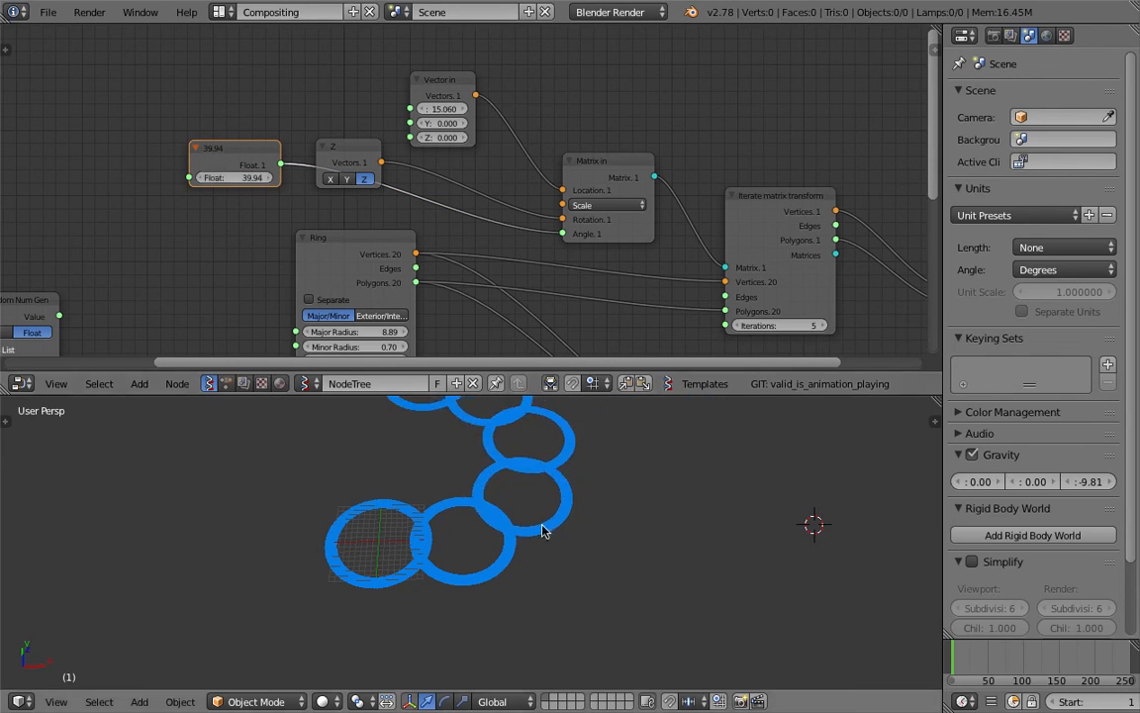
Step: Set the Ring node's Radial Sections to 5 and save over the existing Blender file
scroll(505, 522, "down", 3)
middle_click_drag(397, 209, 365, 91)
scroll(376, 119, "up", 2)
left_click_drag(337, 263, 313, 262)
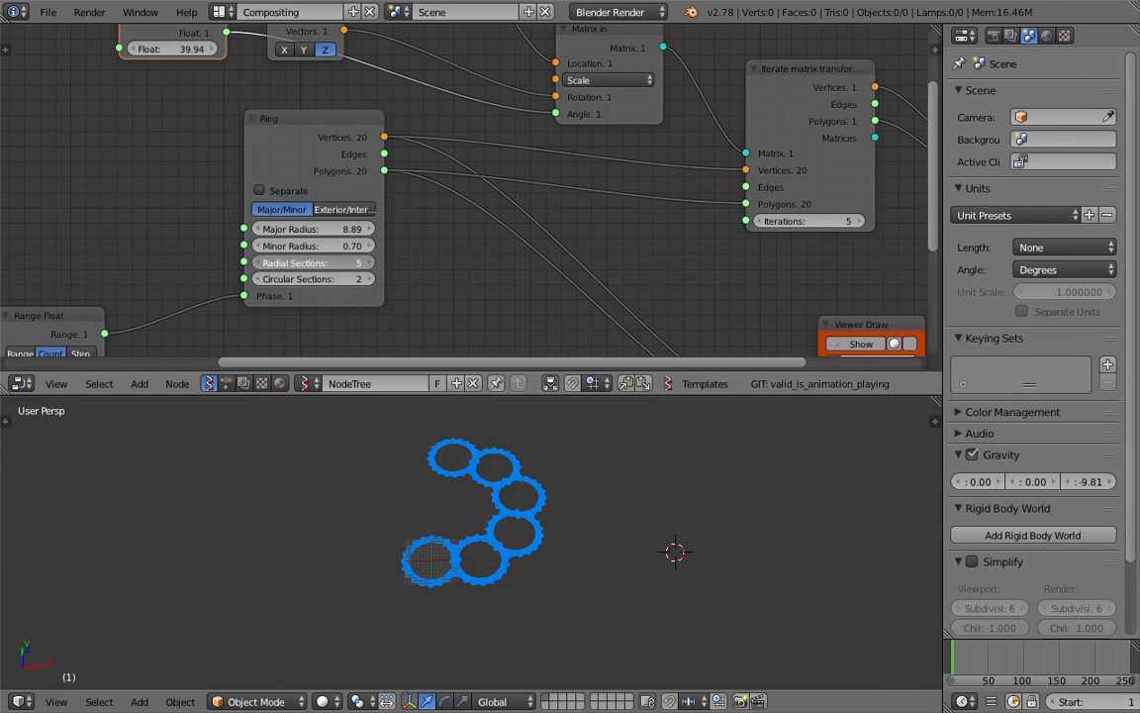
scroll(554, 473, "up", 5)
key("ctrl+s")
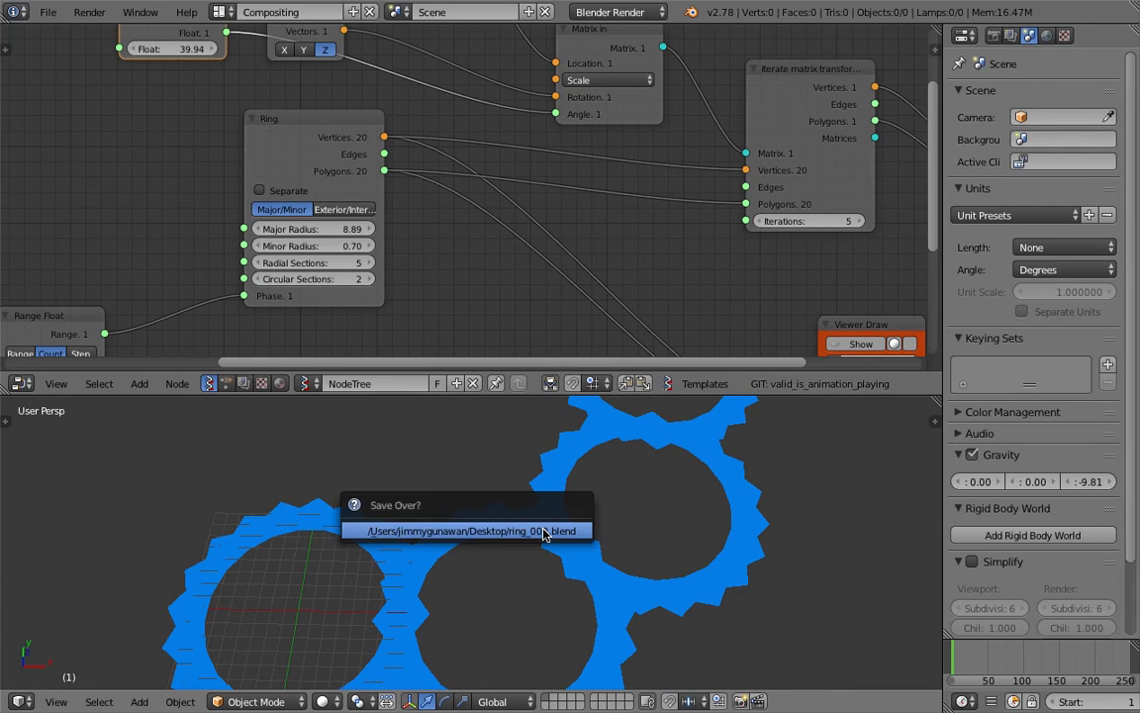
left_click(543, 525)
Step: Reduce the Ring node's Minor Radius to 0.16
left_click_drag(327, 245, 281, 246)
scroll(674, 334, "down", 7)
middle_click_drag(536, 249, 523, 239)
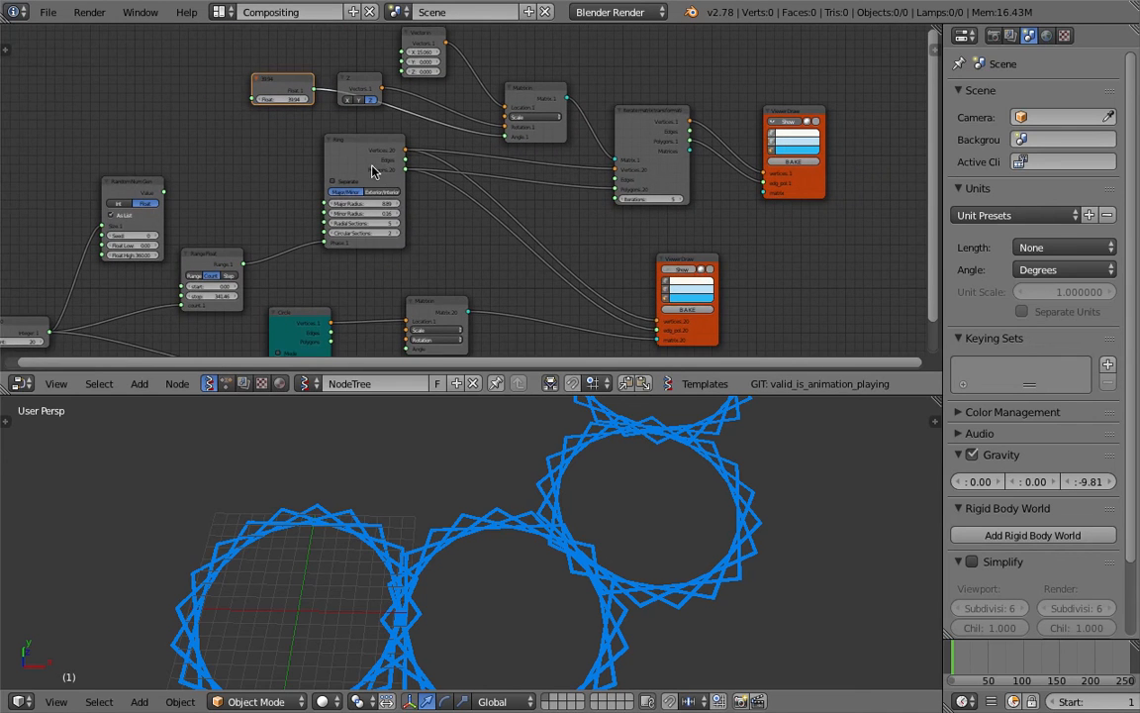
Step: Reposition the Ring, the lower Matrix in and the upper Viewer Draw nodes to tidy the node tree
left_click_drag(377, 179, 397, 189)
middle_click_drag(442, 272, 449, 257)
left_click_drag(455, 290, 448, 283)
middle_click_drag(466, 260, 447, 280)
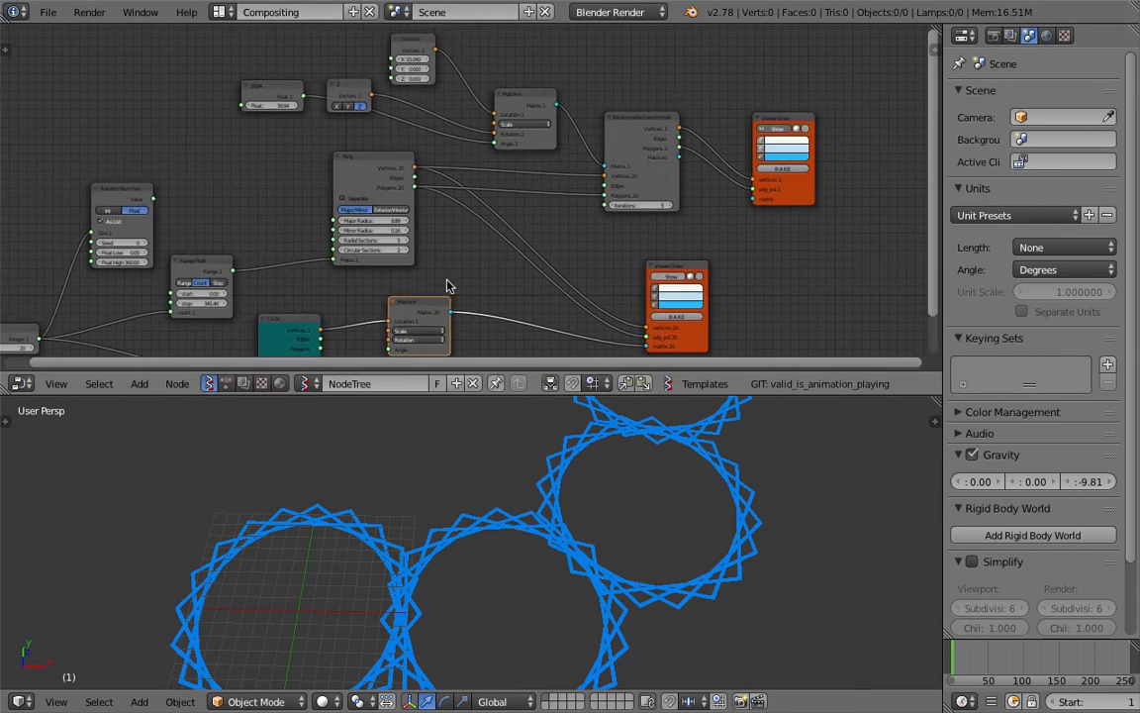
middle_click_drag(616, 193, 549, 224)
scroll(549, 225, "up", 3)
left_click_drag(799, 234, 802, 199)
scroll(637, 284, "down", 1)
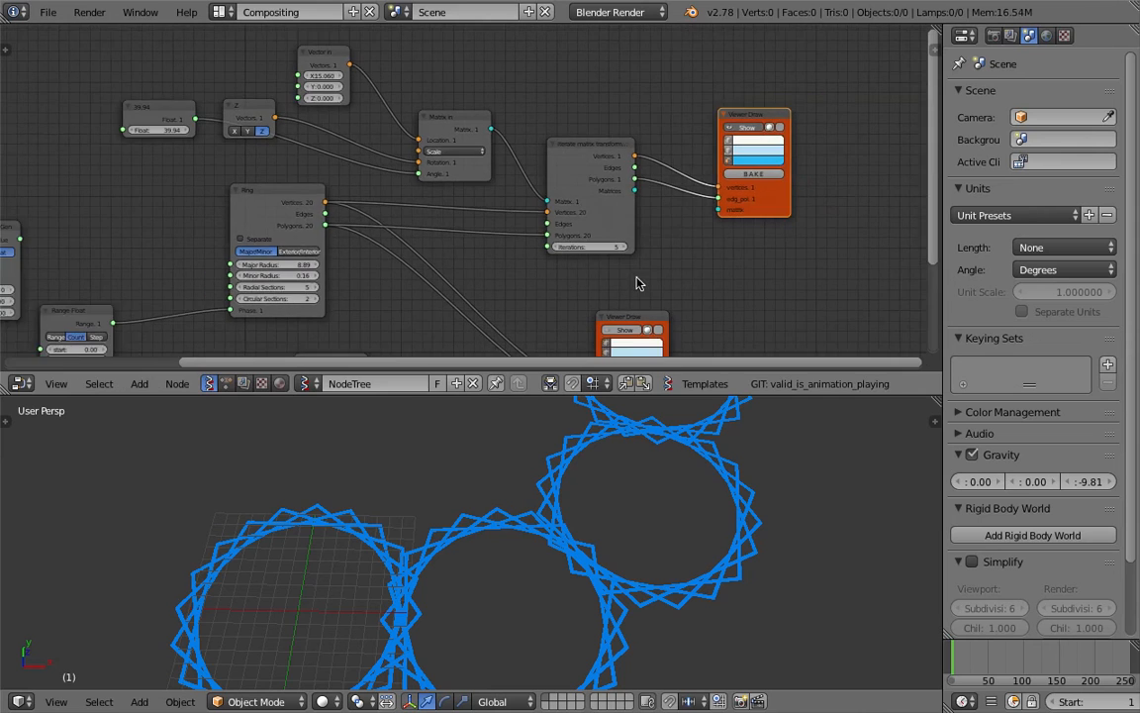
scroll(636, 283, "down", 1)
scroll(597, 489, "down", 3)
scroll(455, 241, "up", 2)
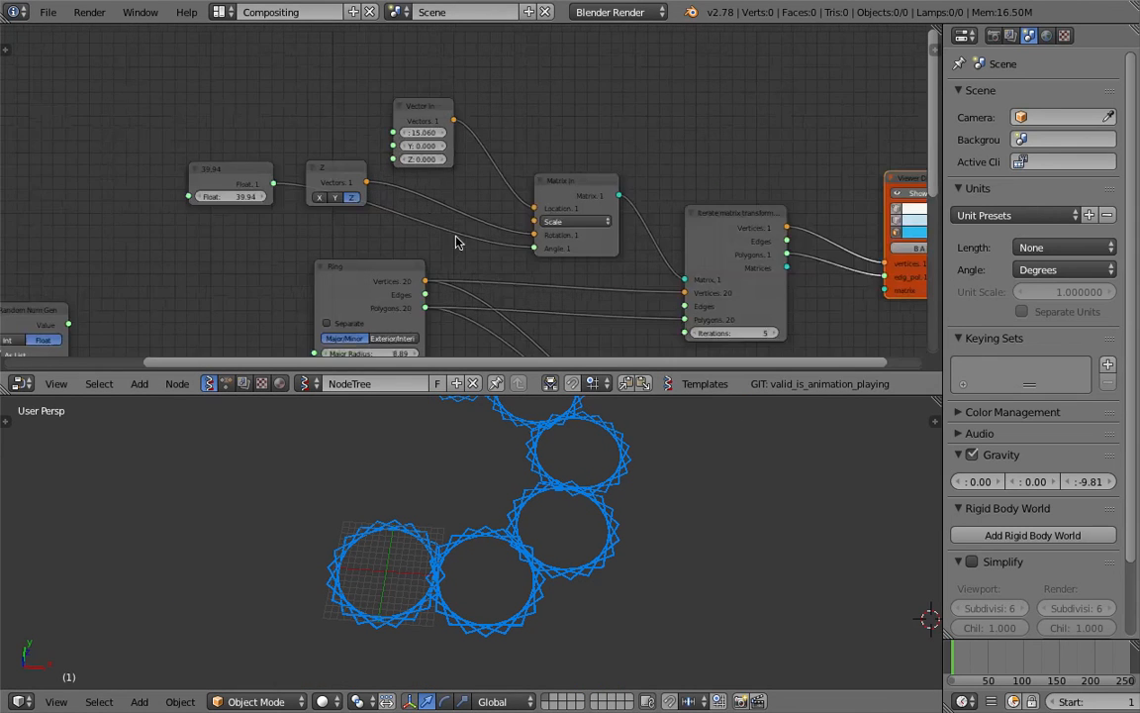
middle_click_drag(330, 203, 338, 198)
middle_click_drag(247, 233, 428, 160)
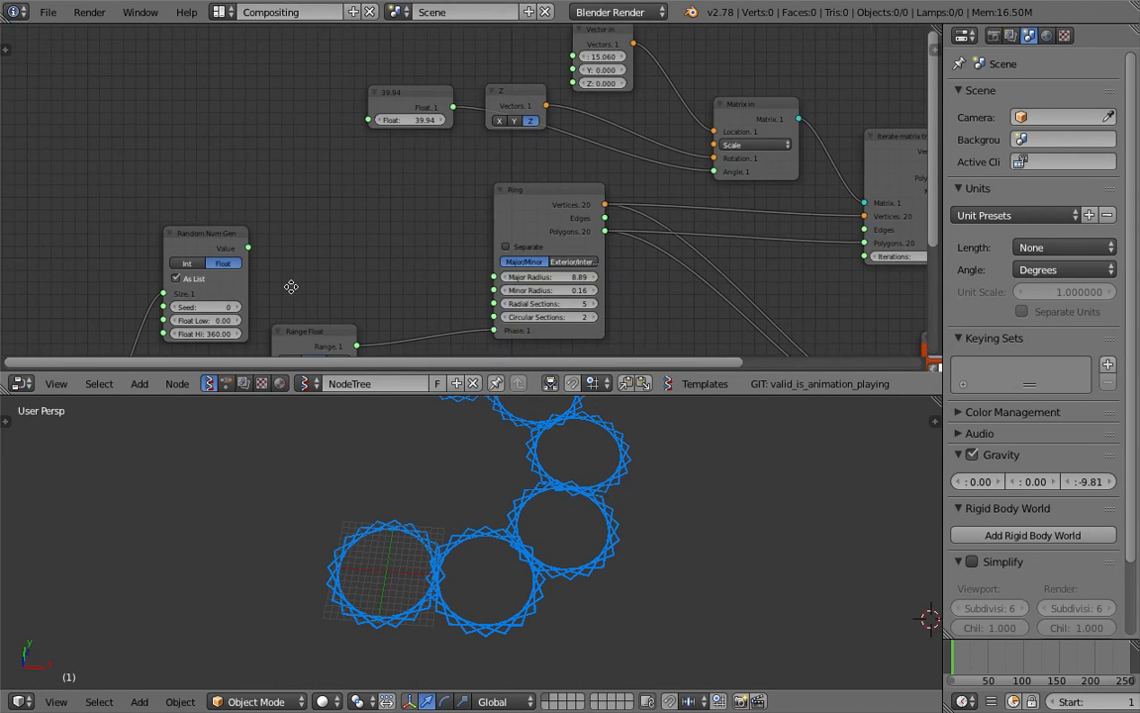
middle_click_drag(239, 338, 332, 196)
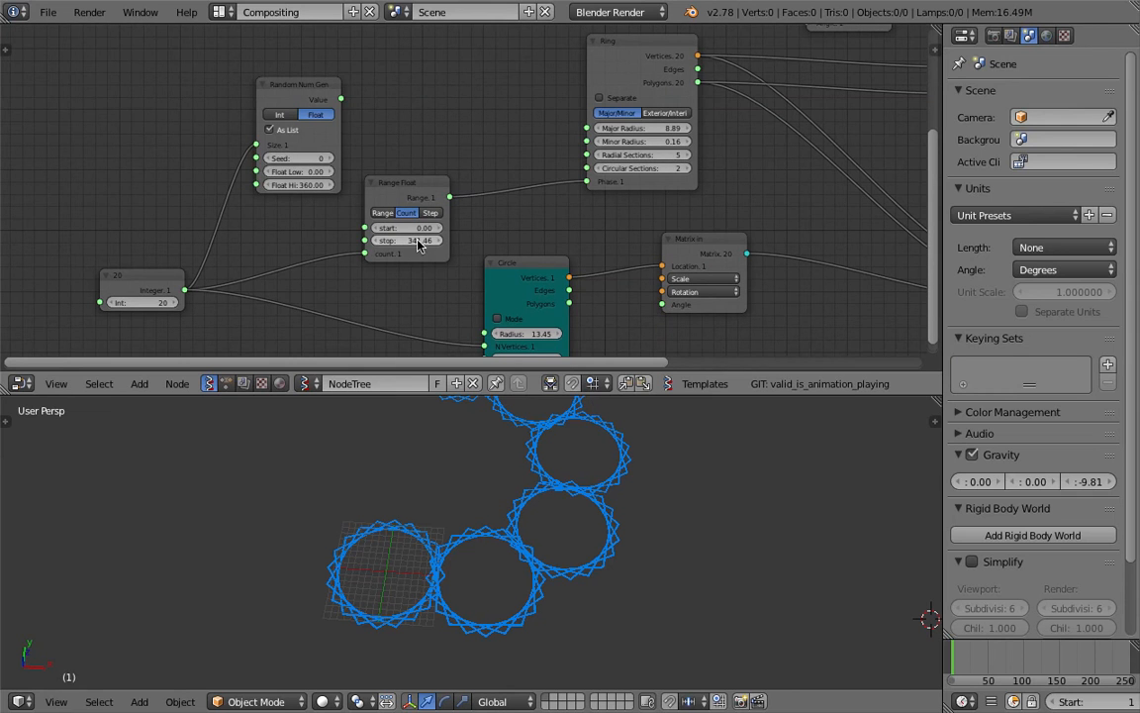
Step: Set the Range Float node's stop to 343.02 and the Integer node's value to 3
left_click_drag(404, 241, 438, 240)
scroll(554, 507, "up", 2)
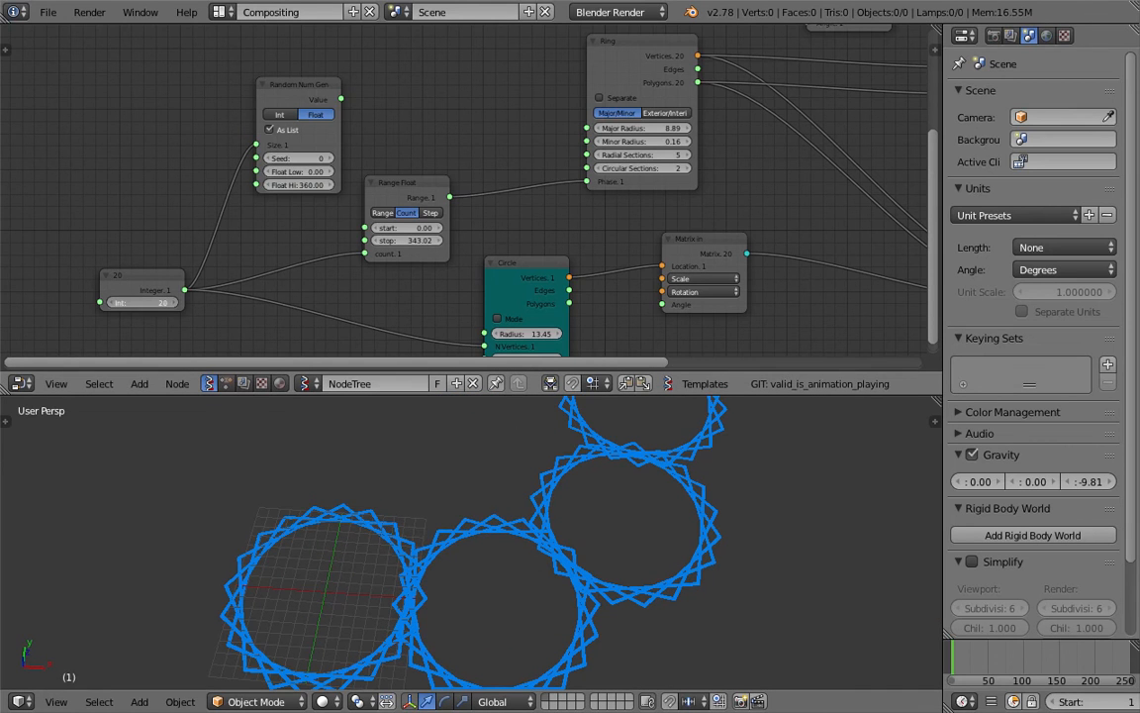
left_click_drag(143, 302, 118, 302)
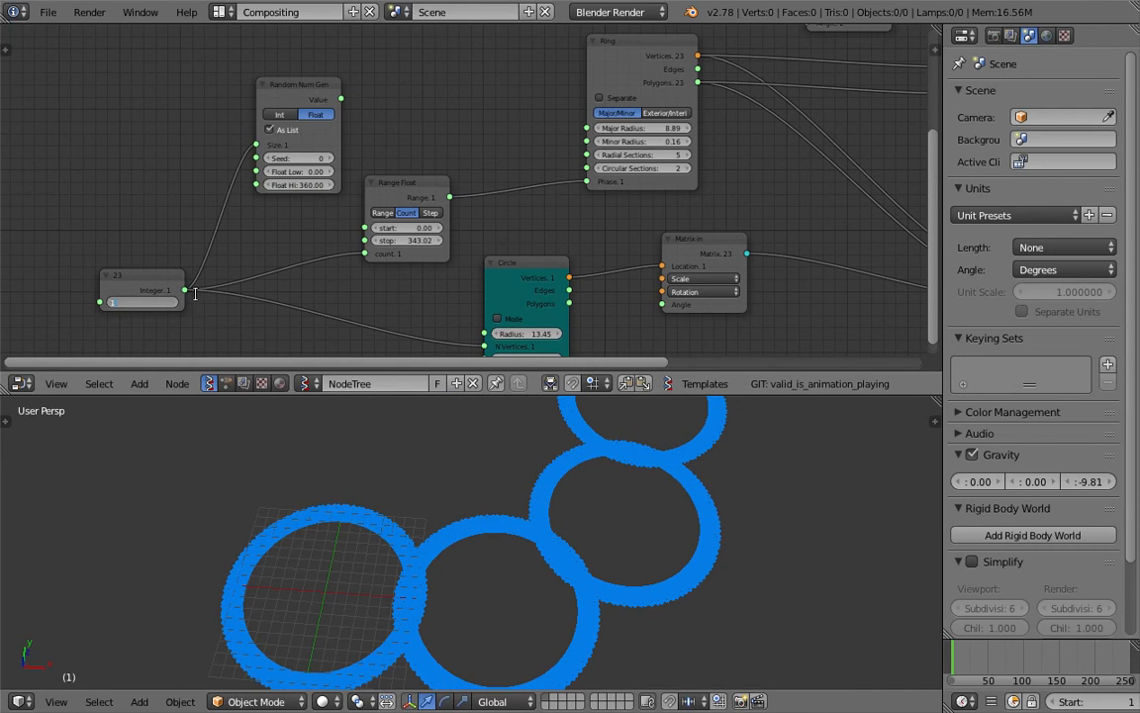
key("Return")
middle_click_drag(219, 318, 223, 285)
scroll(580, 563, "down", 3)
scroll(582, 549, "down", 2)
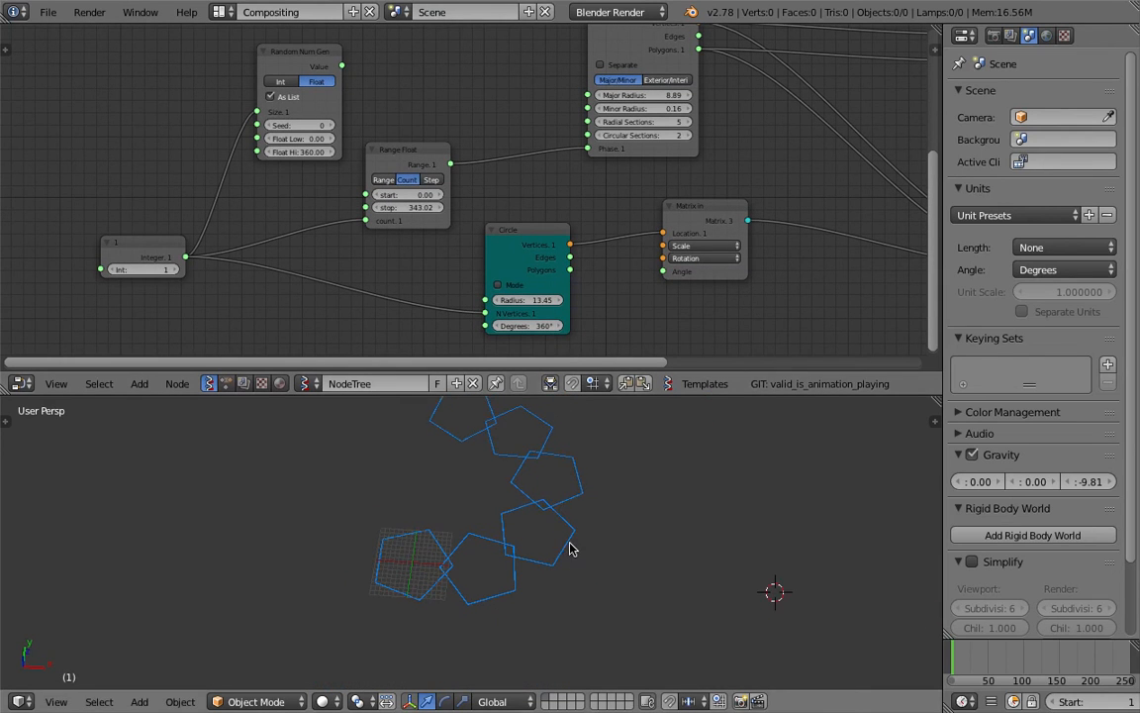
left_click_drag(159, 266, 168, 265)
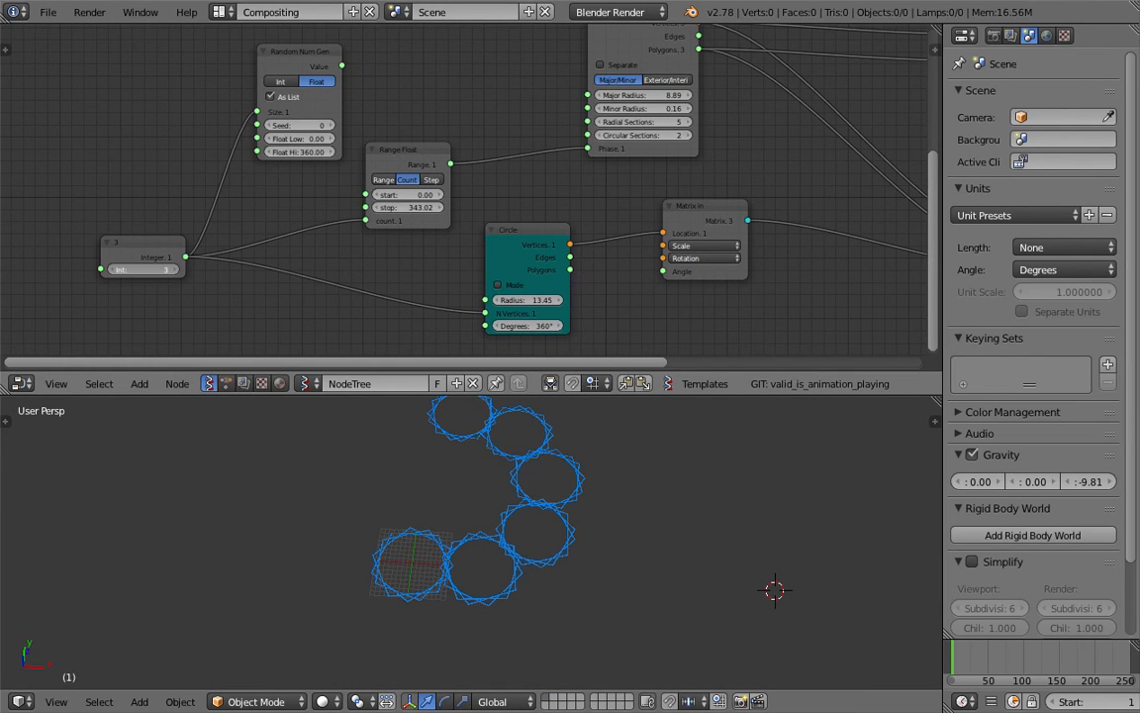
Step: Set the Ring node's Major Radius to 7.93, Minor Radius to 0.55 and Radial Sections to 3
middle_click_drag(293, 224, 210, 248)
scroll(546, 146, "up", 2)
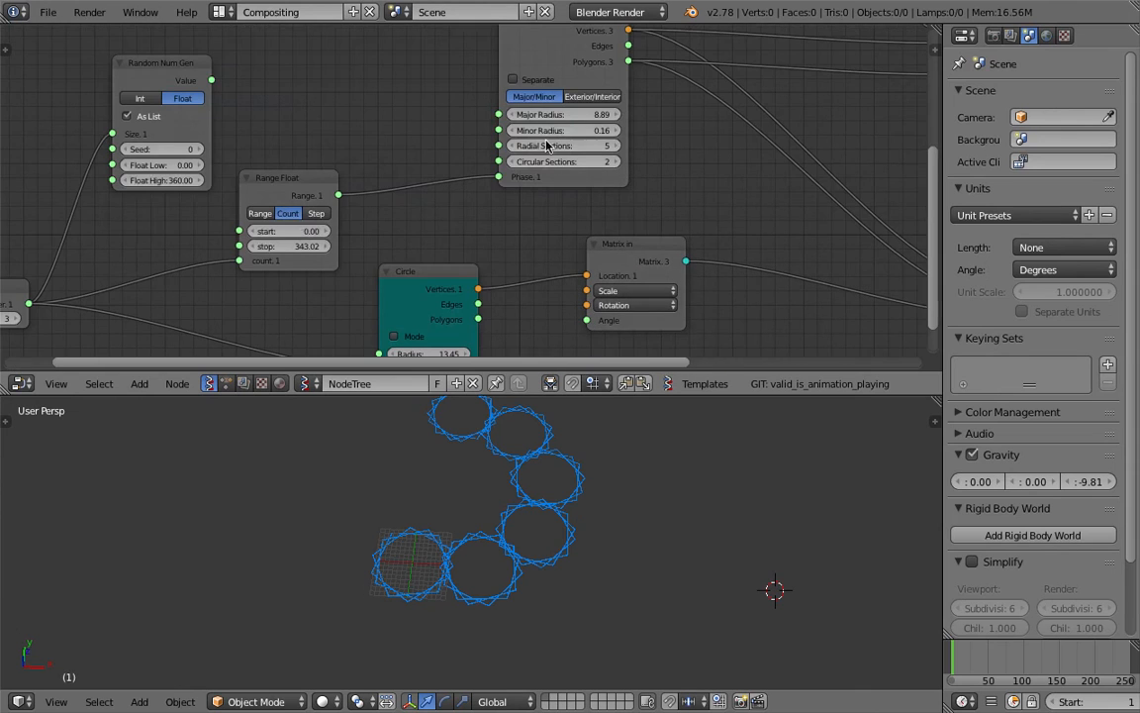
left_click_drag(579, 115, 545, 114)
mouse_move(579, 130)
left_mouse_down()
mouse_move(638, 134)
mouse_move(589, 134)
mouse_move(646, 171)
mouse_move(574, 139)
left_mouse_up()
scroll(639, 164, "up", 1)
scroll(604, 148, "up", 1)
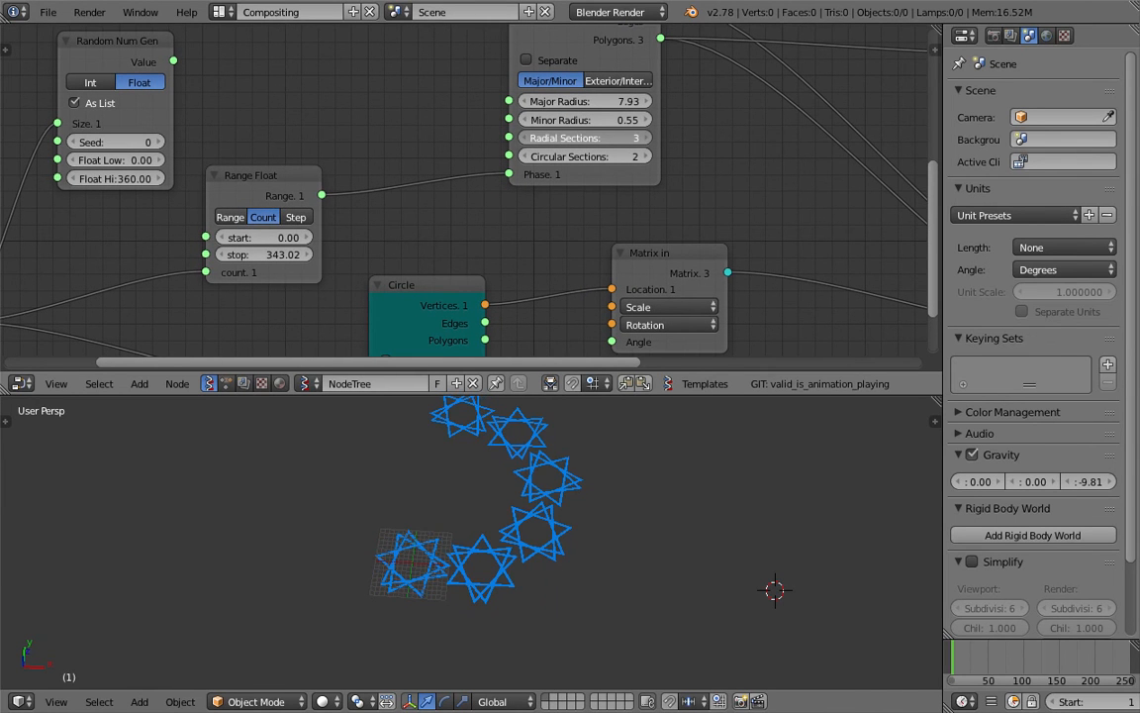
left_click(642, 138)
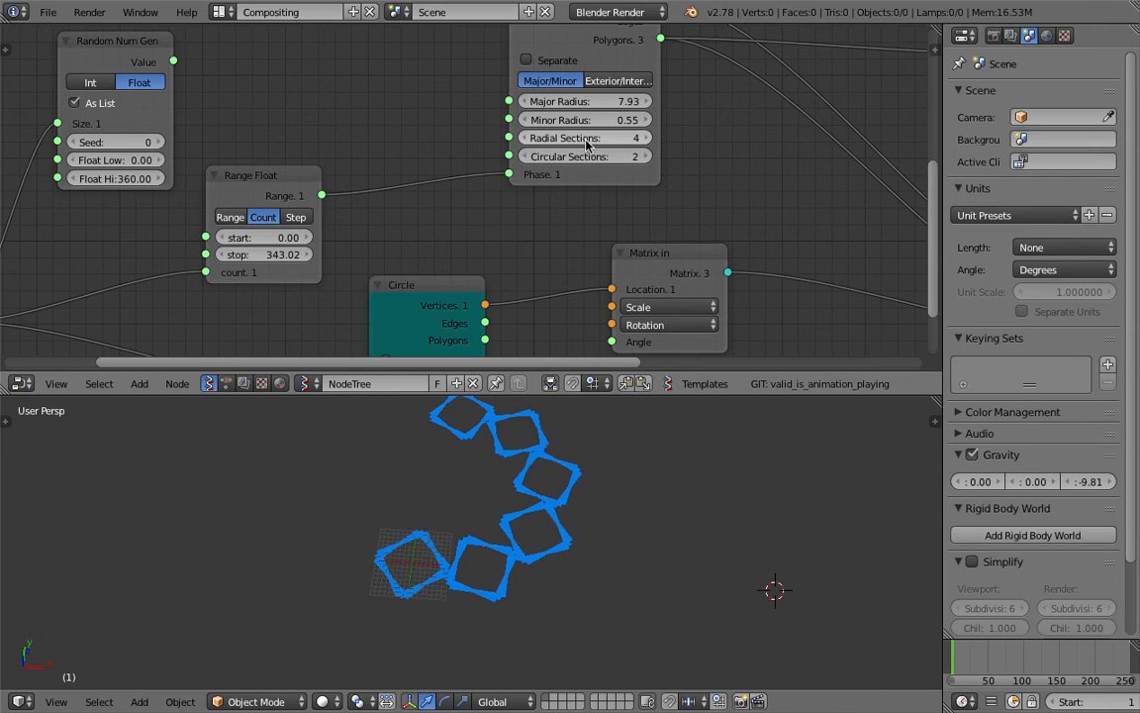
left_click(529, 139)
Step: Set the Range Float node's stop value to 360
middle_click_drag(277, 261, 458, 215)
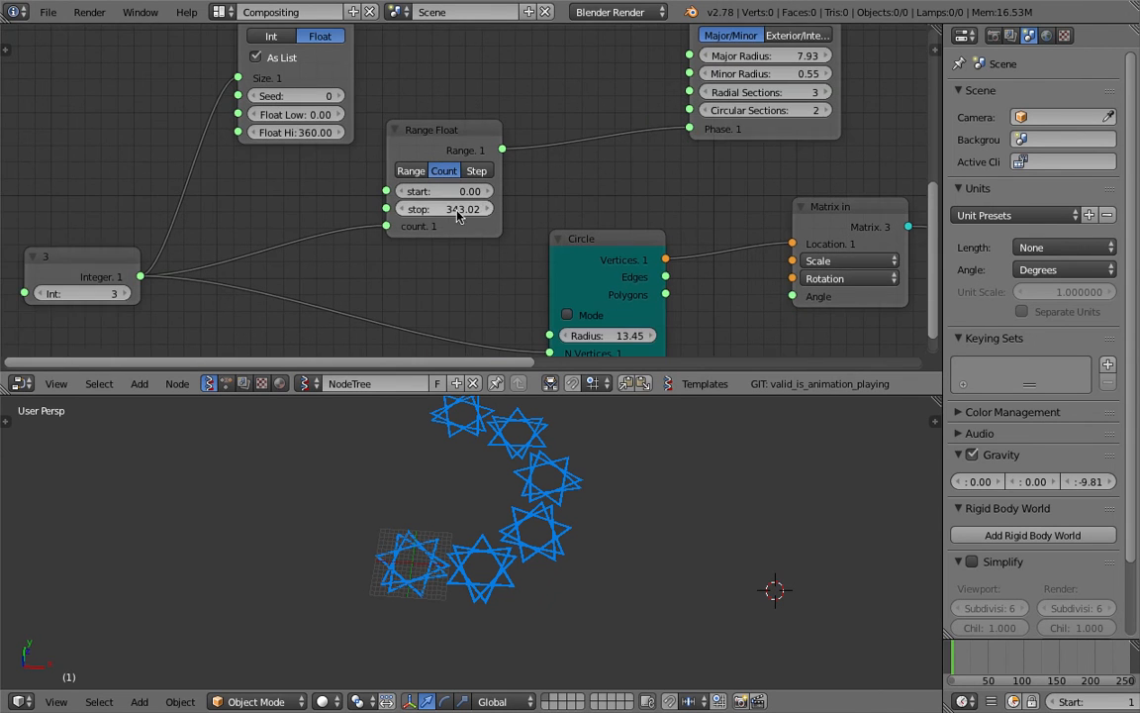
type("360")
key("Return")
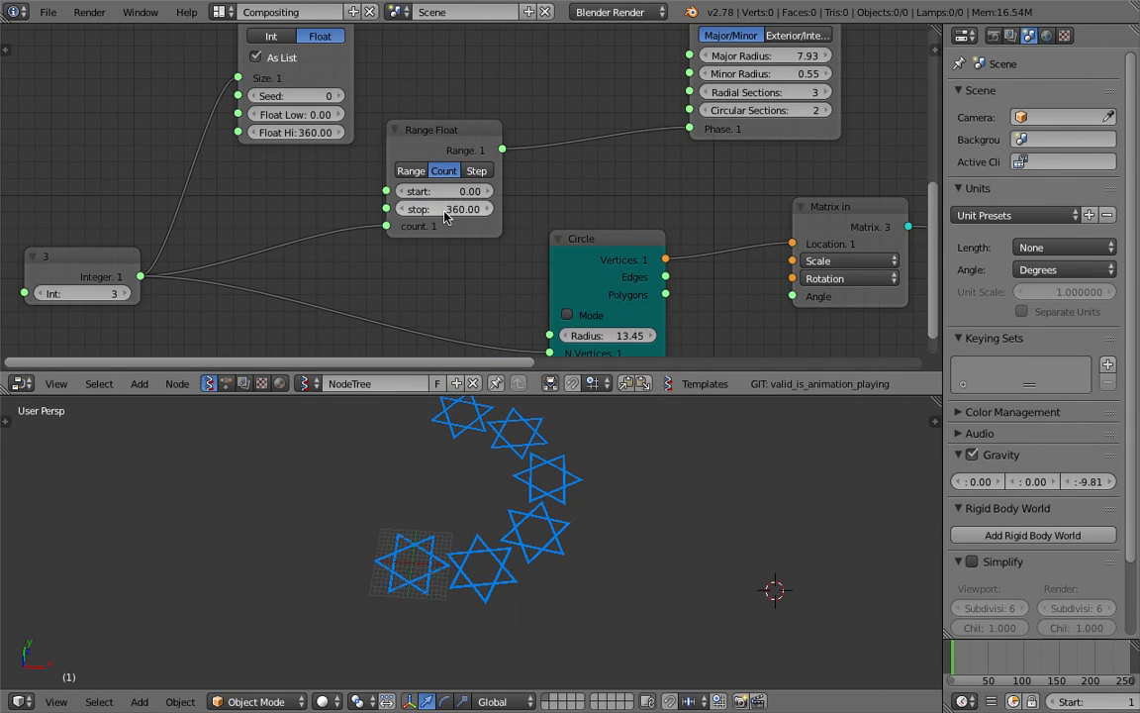
Step: Set the Integer node's value to 6 and save over the existing Blender file
left_click(126, 295)
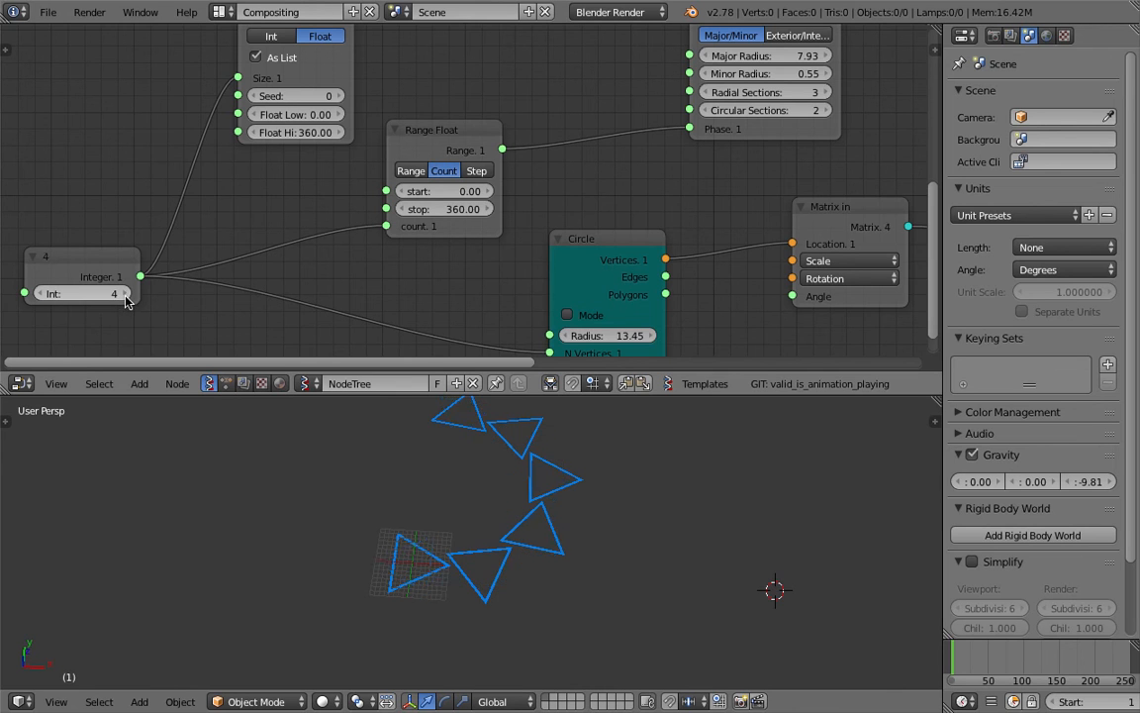
left_click(125, 294)
left_click(125, 295)
left_click(126, 295)
left_click(126, 295)
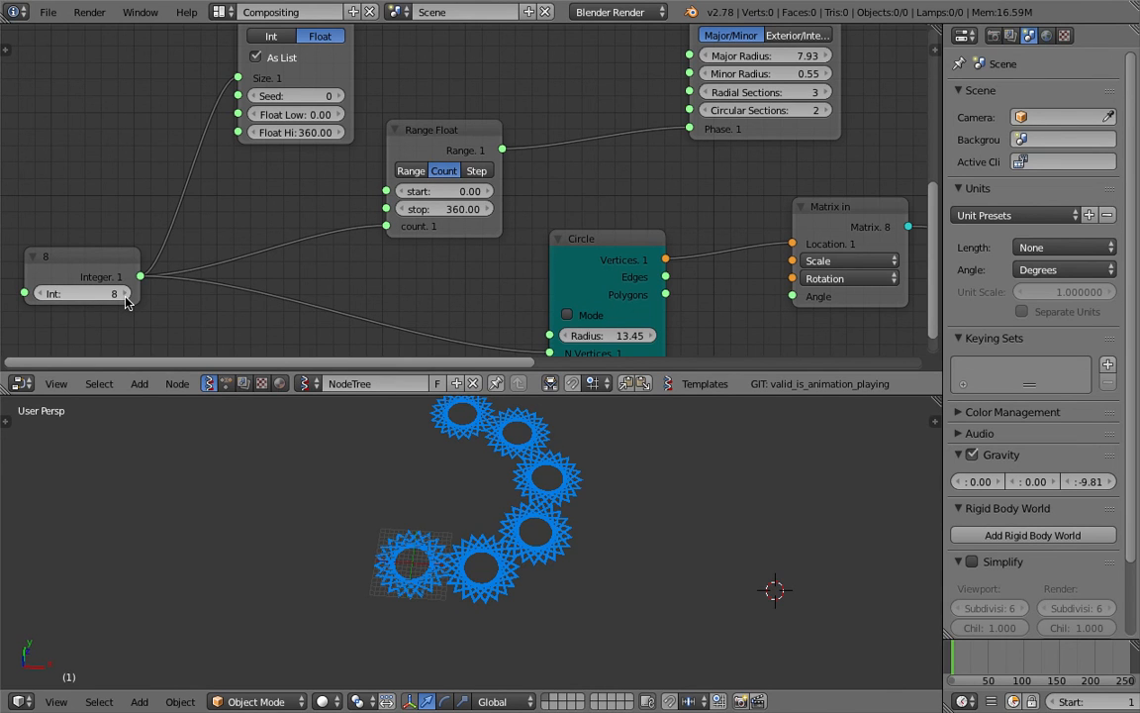
left_click(39, 293)
left_click(40, 293)
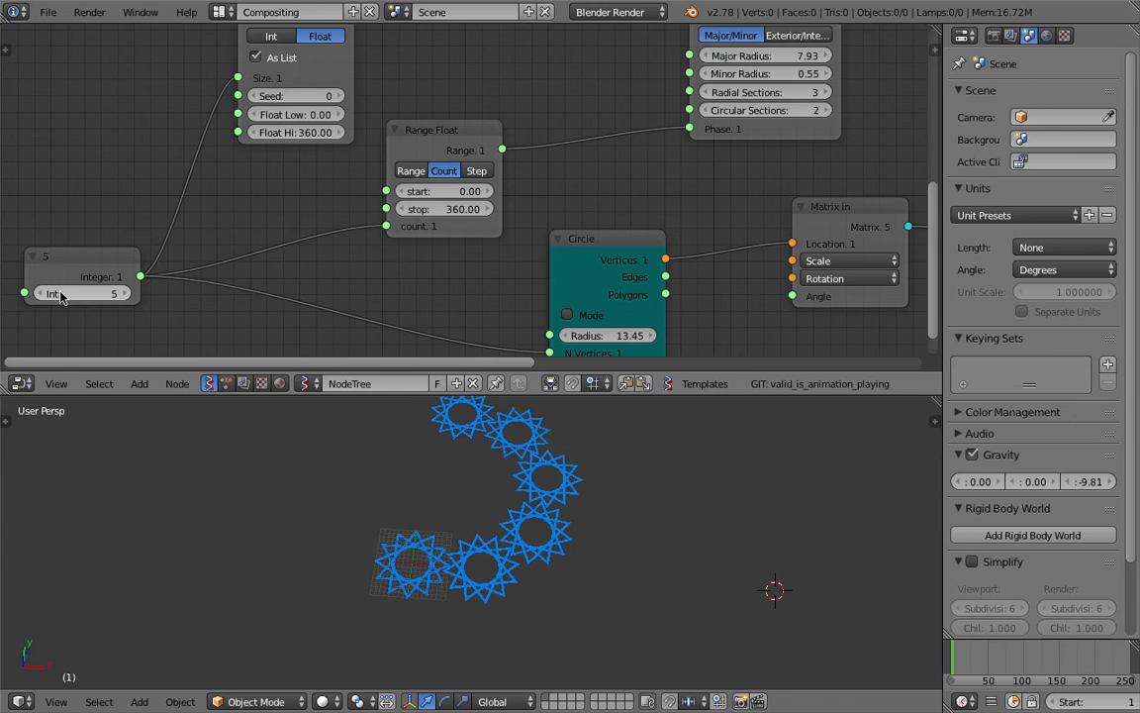
left_click(130, 293)
left_click(127, 294)
key("ctrl+s")
left_click(129, 296)
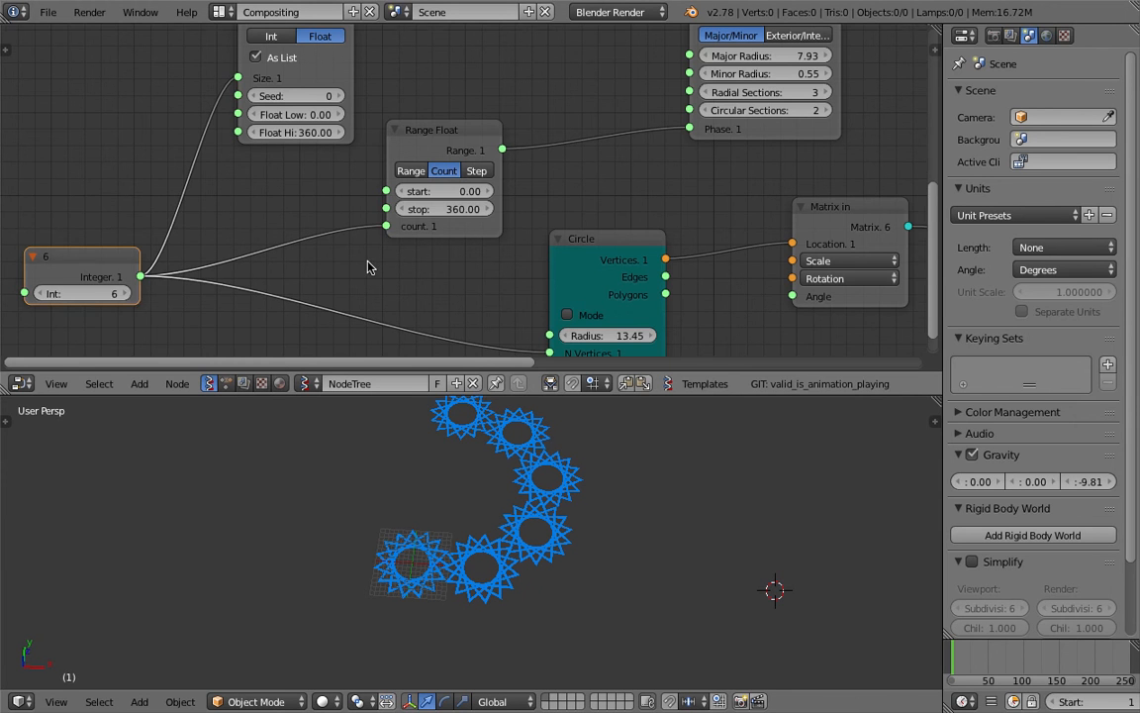
scroll(367, 263, "down", 4)
middle_click_drag(774, 176, 499, 241)
key("ctrl+s")
left_click(499, 239)
Step: Set the Iterate matrix transform node's Iterations to 7
mouse_move(778, 124)
middle_mouse_down()
mouse_move(588, 228)
mouse_move(599, 259)
middle_mouse_up()
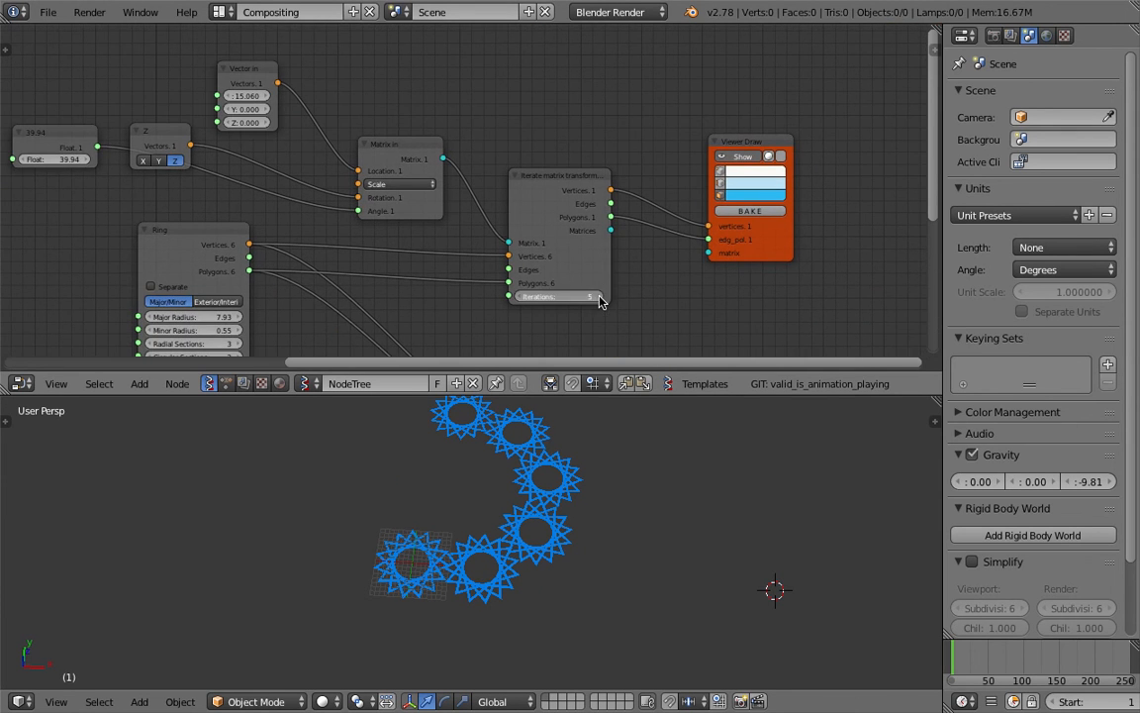
left_click(600, 296)
left_click(600, 297)
left_click(600, 297)
left_click(599, 297)
left_click(600, 297)
left_click_drag(543, 299, 520, 300)
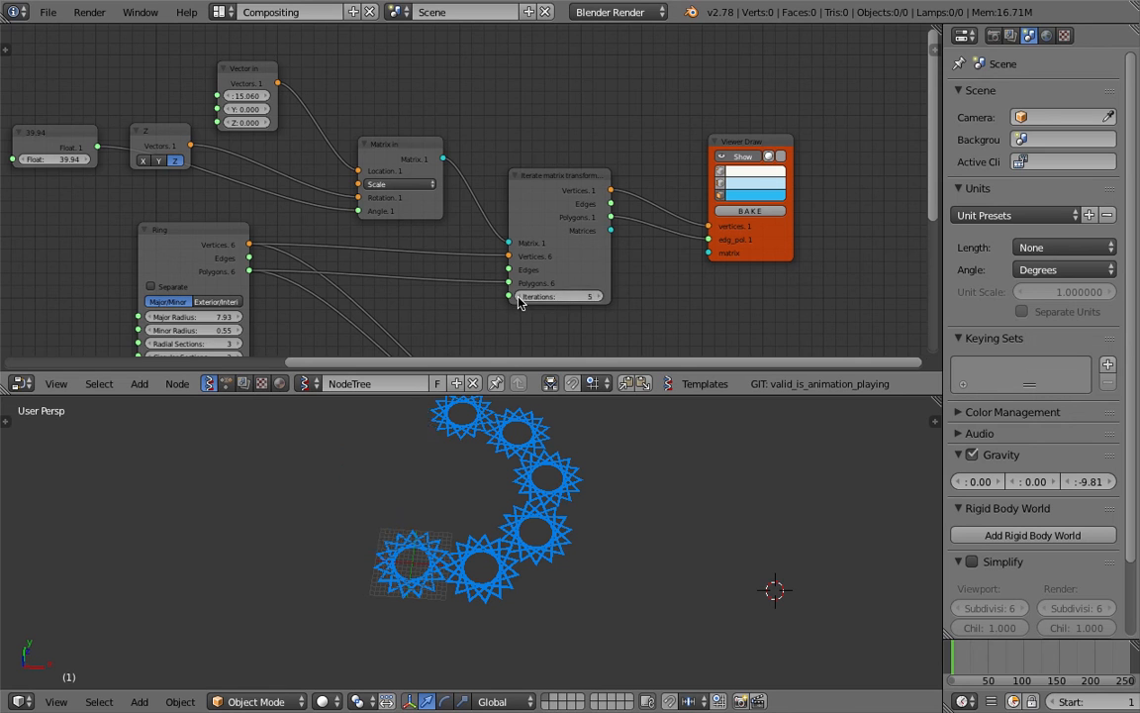
left_click(594, 297)
left_click(594, 297)
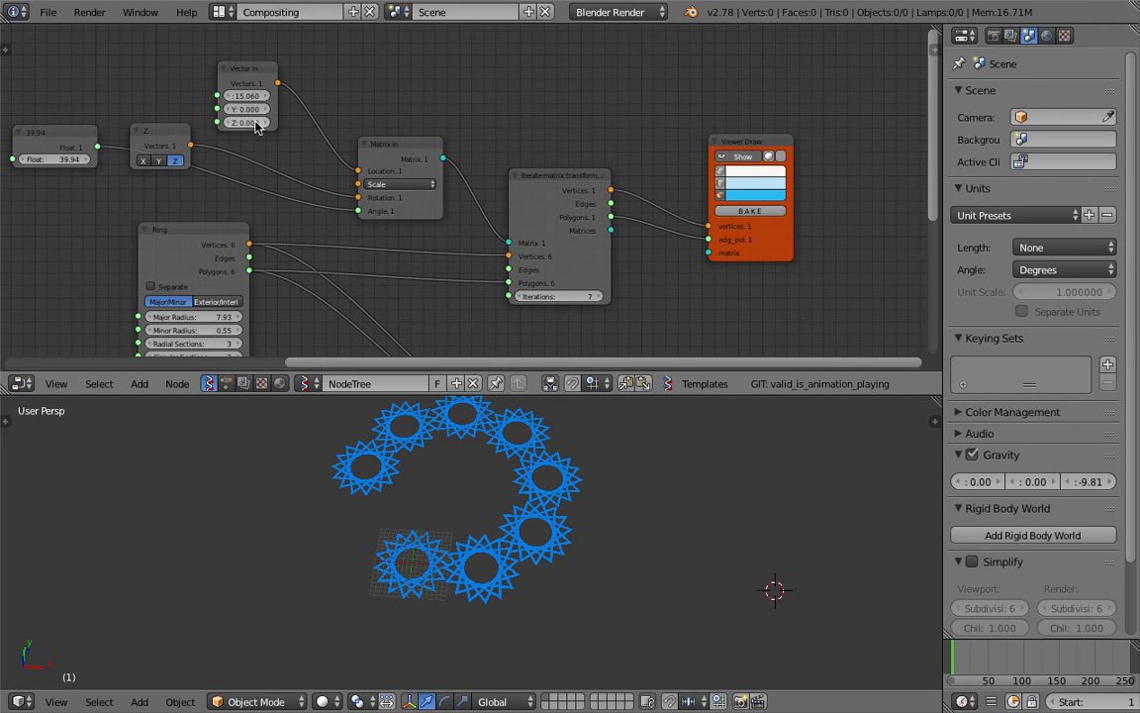
Step: Set the Vector in node's Z to 1.410 and save over the existing Blender file
left_click_drag(246, 122, 363, 165)
middle_click_drag(363, 166, 410, 169)
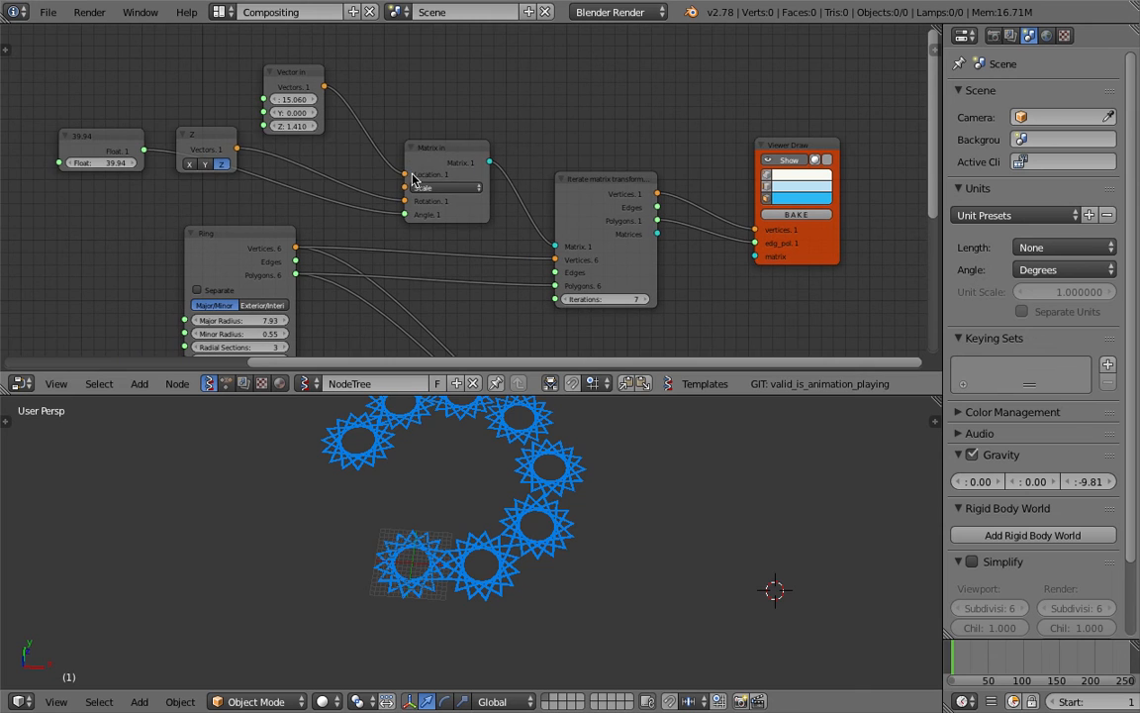
middle_click_drag(446, 494, 574, 432)
key("ctrl+s")
left_click(680, 493)
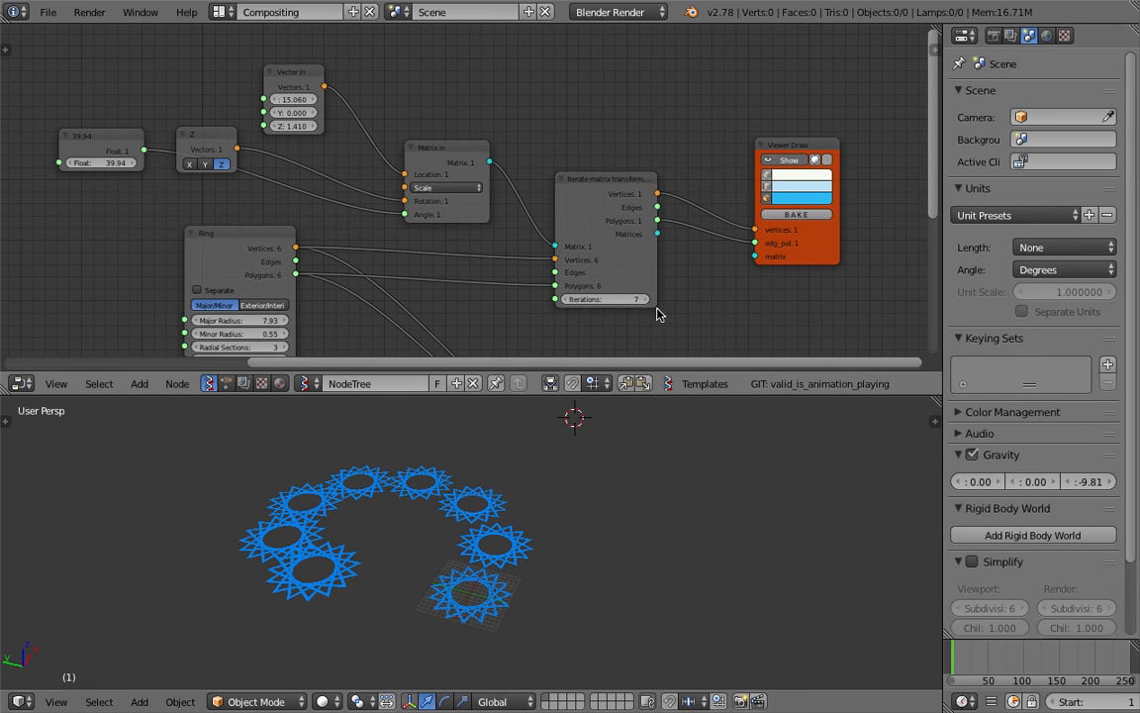
Step: Raise the Iterate matrix transform node's Iterations to 27
left_click(646, 299)
left_click(646, 299)
left_click(646, 299)
left_click(646, 299)
left_click_drag(645, 299, 748, 299)
scroll(479, 520, "down", 2)
mouse_move(479, 520)
middle_mouse_down()
mouse_move(455, 526)
mouse_move(532, 561)
mouse_move(554, 544)
mouse_move(494, 618)
mouse_move(464, 514)
mouse_move(496, 507)
middle_mouse_up()
scroll(503, 598, "up", 4)
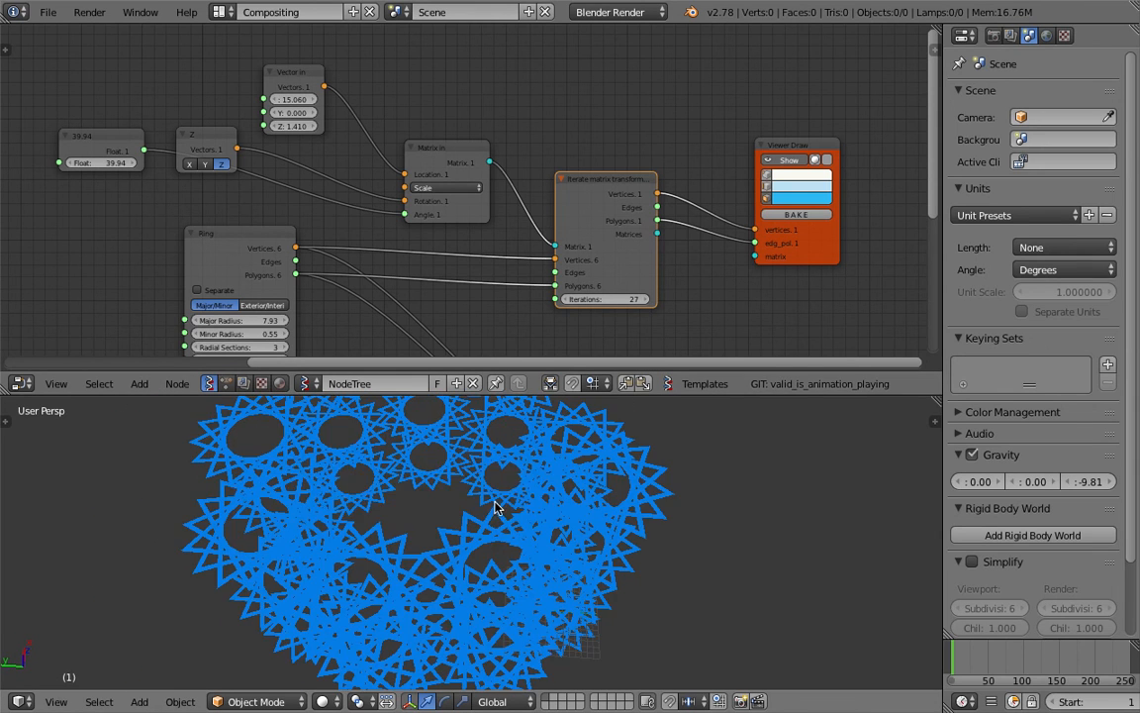
scroll(475, 456, "down", 4)
Step: Reposition the Ring node slightly lower in the node tree
middle_click_drag(351, 246, 472, 157)
scroll(456, 169, "up", 3)
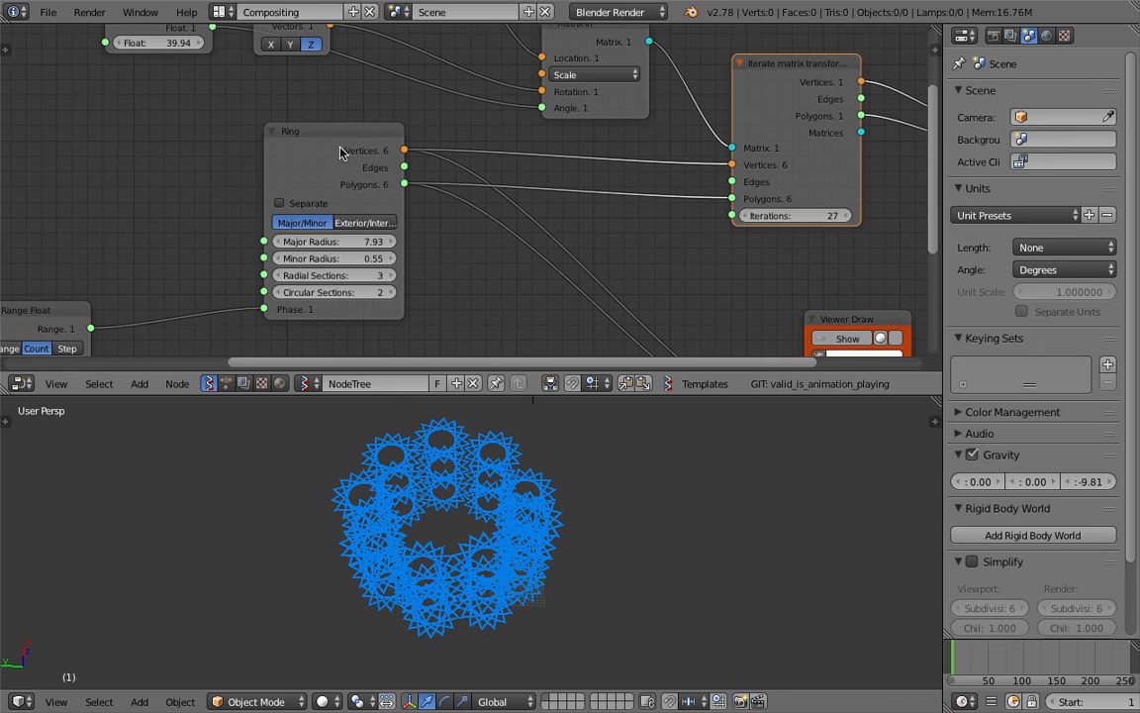
left_click_drag(305, 137, 278, 204)
Step: Turn off the display of the iterated pattern's Viewer Draw node and show the Viewer Draw fed by the circle-based Matrix in
middle_click_drag(543, 570, 635, 479)
scroll(600, 220, "down", 4)
middle_click_drag(600, 220, 467, 186)
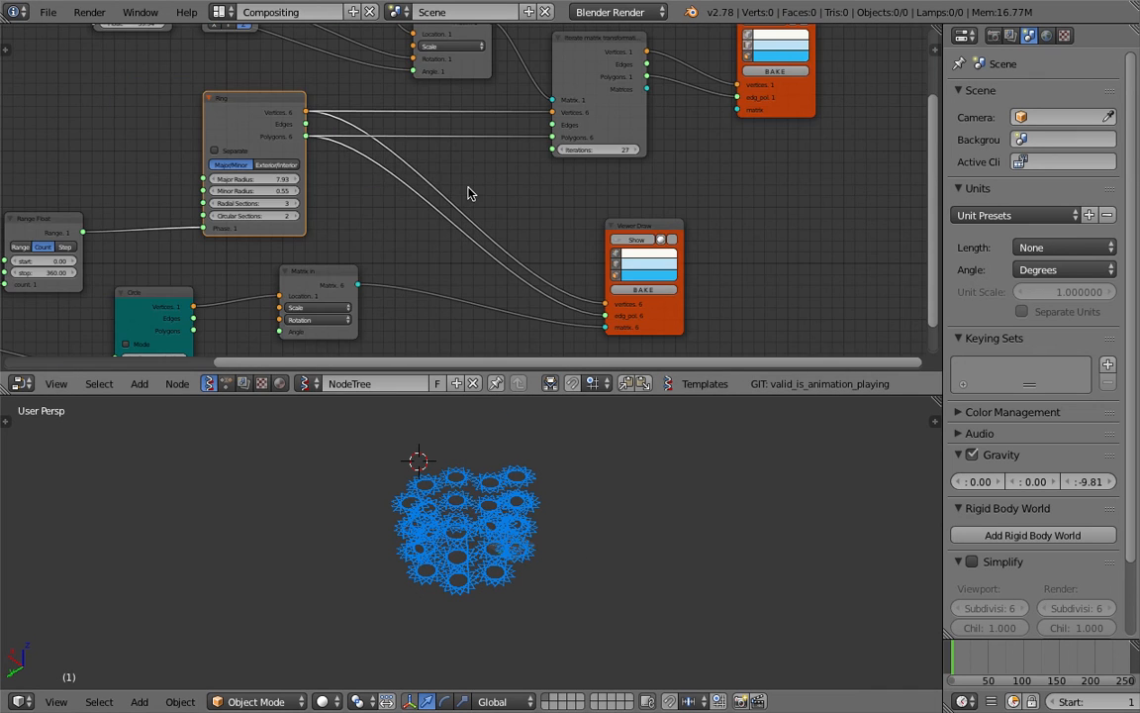
scroll(466, 186, "down", 1)
middle_click_drag(573, 201, 507, 244)
left_click(669, 75)
left_click(557, 275)
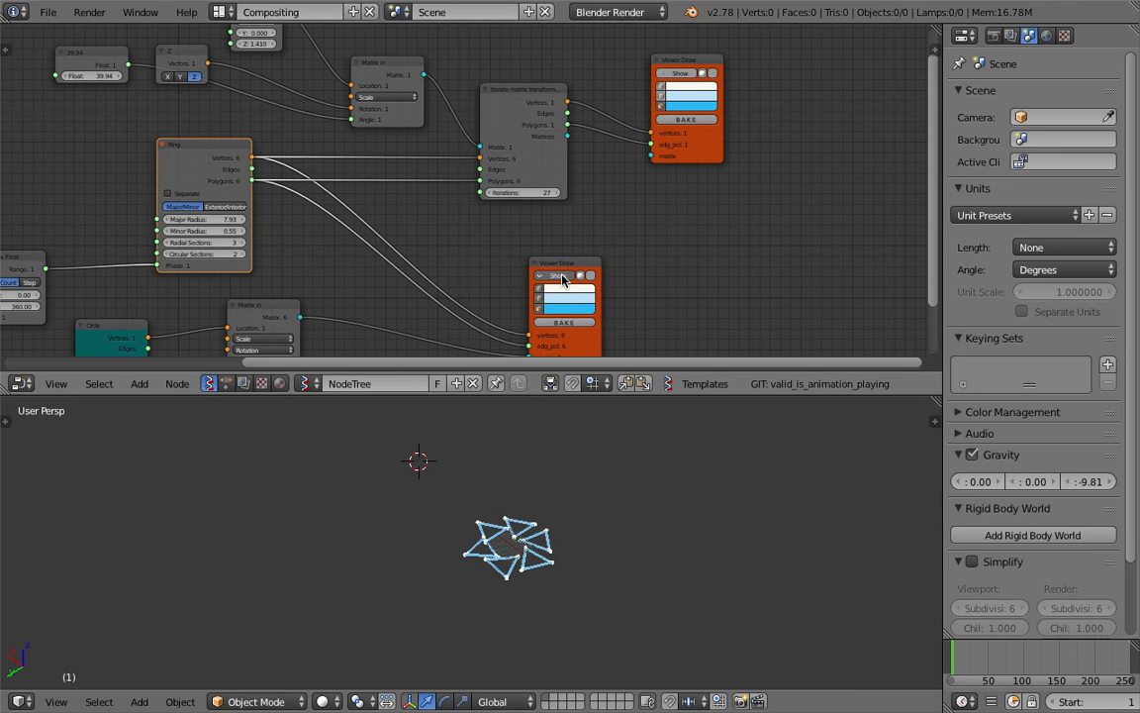
Step: Save over the existing Blender file with the circular ring array displayed
scroll(564, 520, "up", 6)
key("ctrl+s")
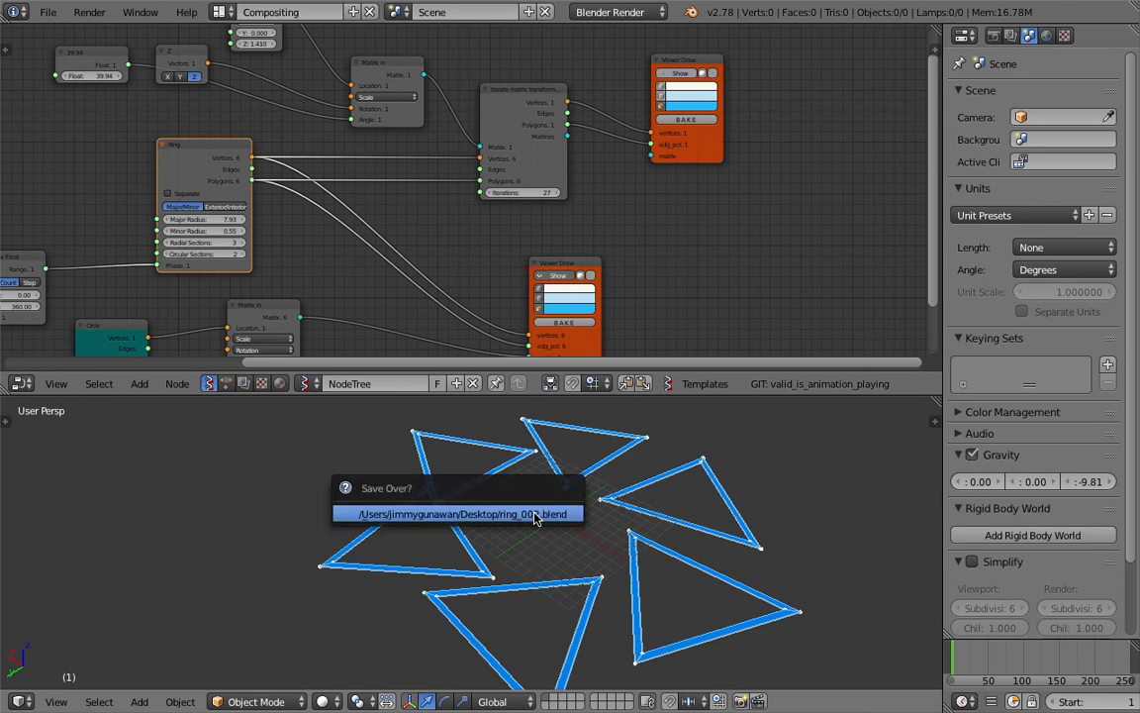
left_click(535, 517)
Step: Reposition the Range Float and Ring nodes to tidy the phase connection
scroll(524, 510, "down", 3)
scroll(275, 240, "up", 5)
middle_click_drag(198, 248, 467, 172)
left_click_drag(146, 213, 213, 180)
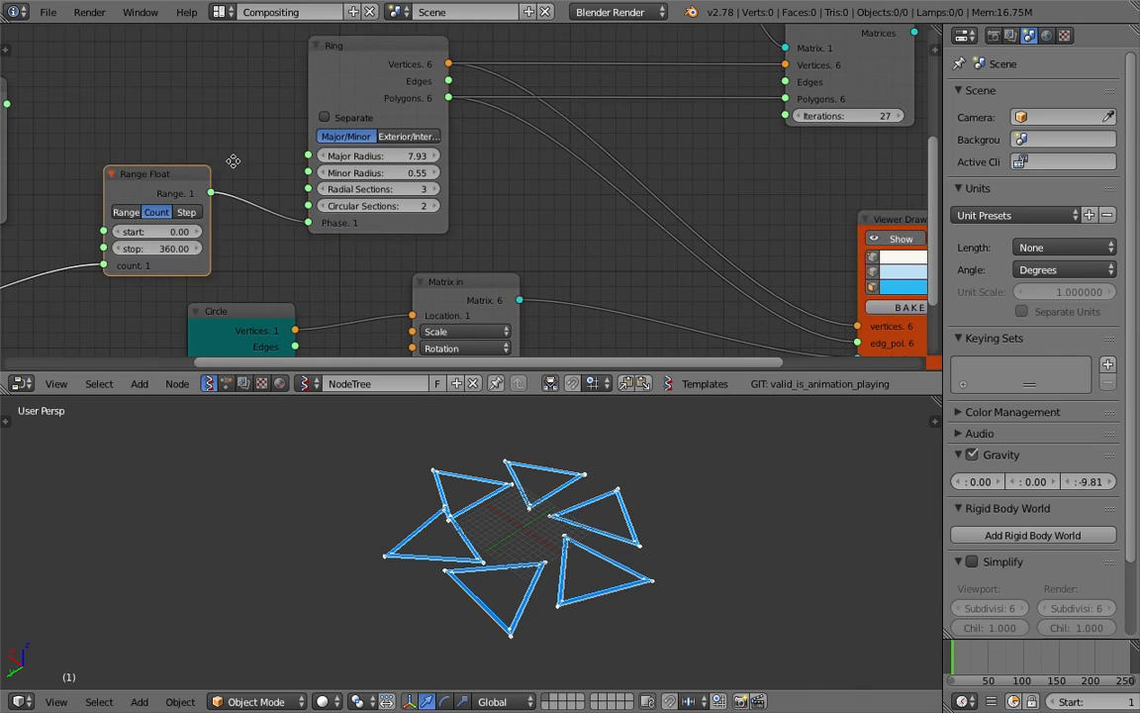
middle_click_drag(213, 180, 186, 248)
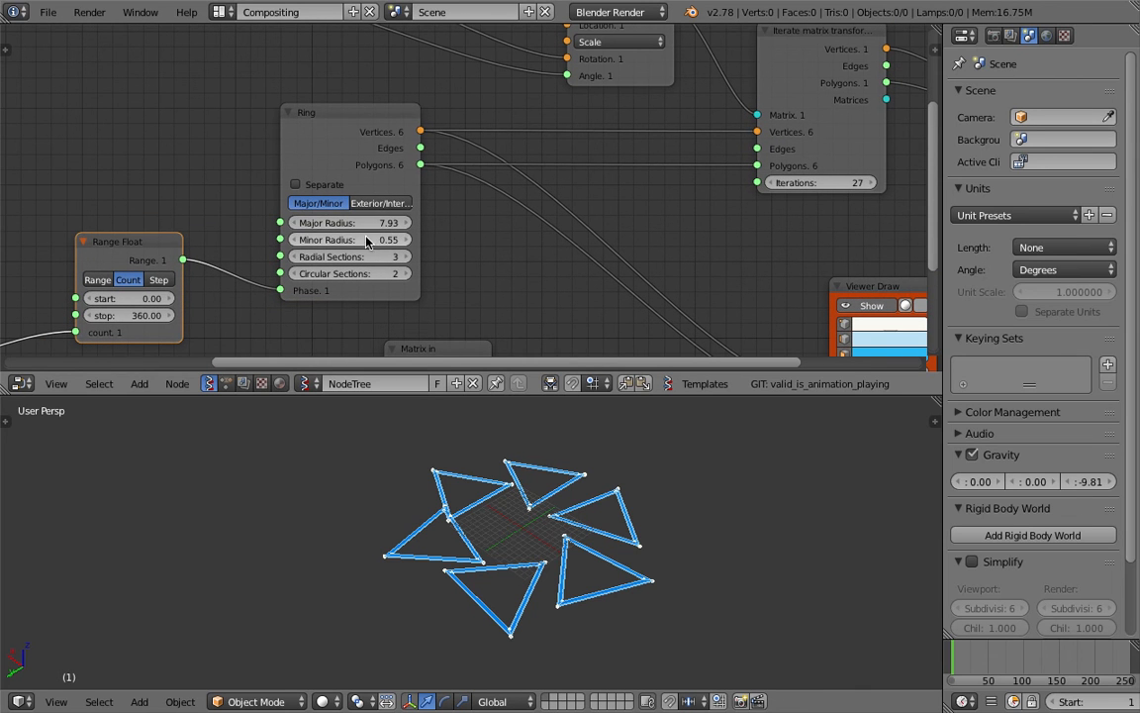
left_click_drag(363, 150, 372, 142)
Step: Move the circular array's Viewer Draw node closer to the Matrix in node feeding it
scroll(664, 224, "down", 3)
middle_click_drag(664, 224, 408, 175)
left_click_drag(569, 235, 505, 232)
middle_click_drag(506, 231, 517, 259)
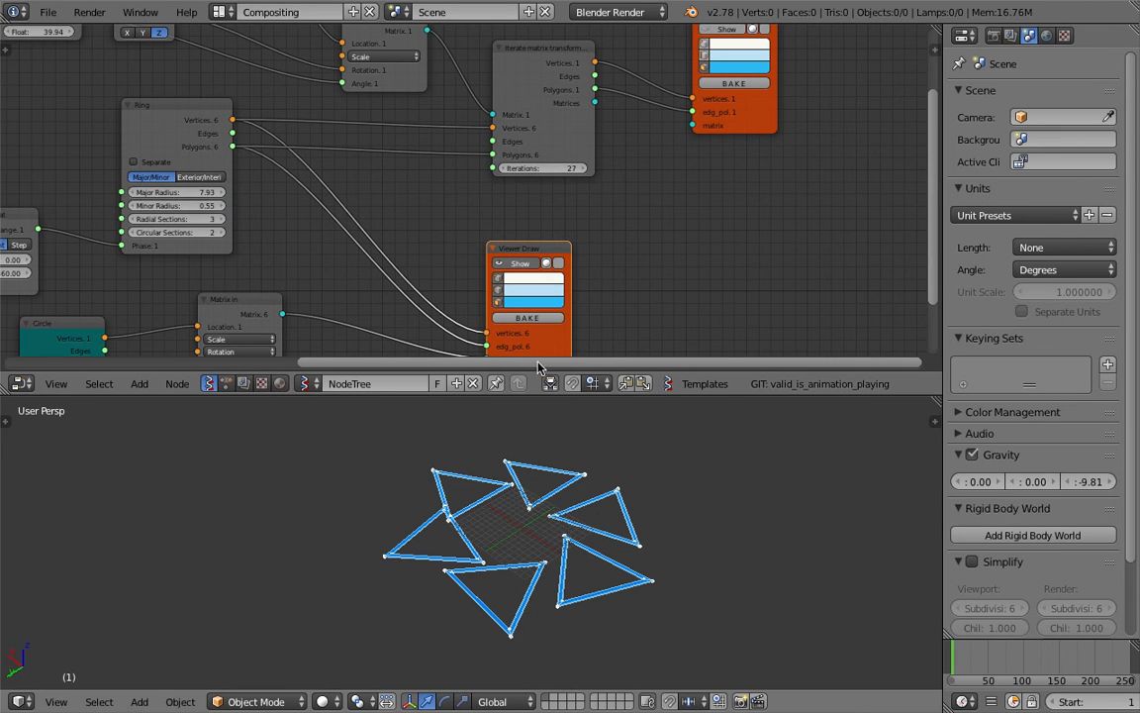
Step: Move the iterated pattern's Viewer Draw closer to the Iterate matrix transform node and turn its display back on
middle_click_drag(527, 205, 507, 287)
left_click_drag(677, 108, 624, 87)
middle_click_drag(591, 489, 621, 537)
scroll(565, 547, "down", 4)
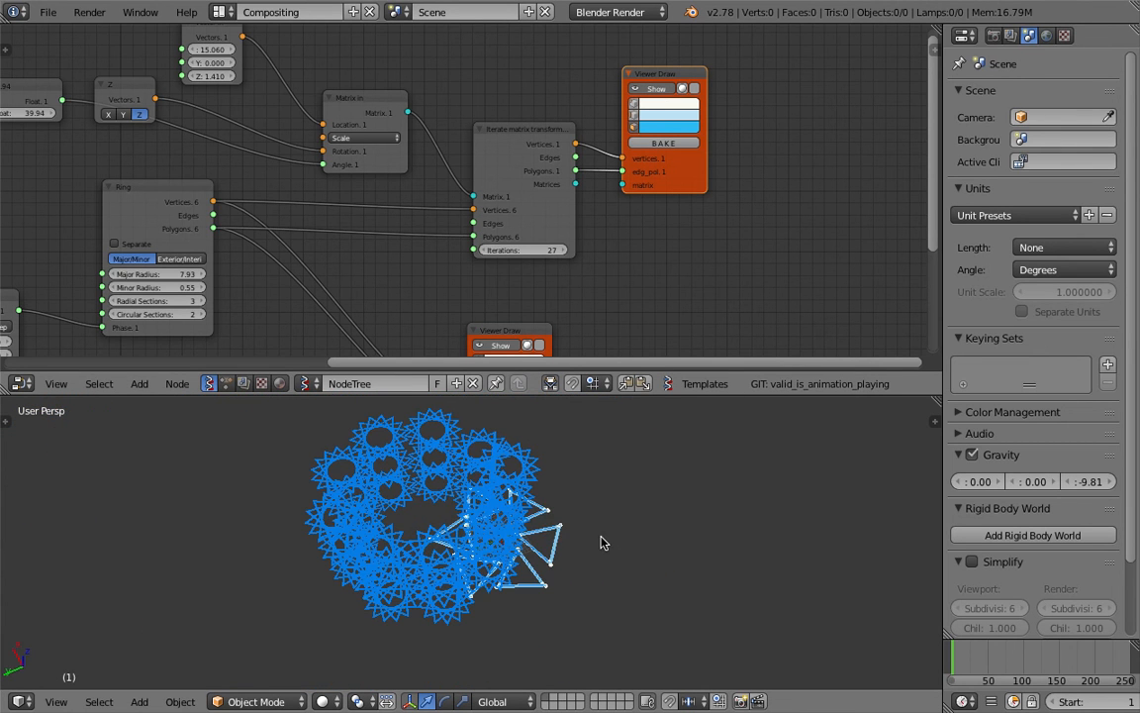